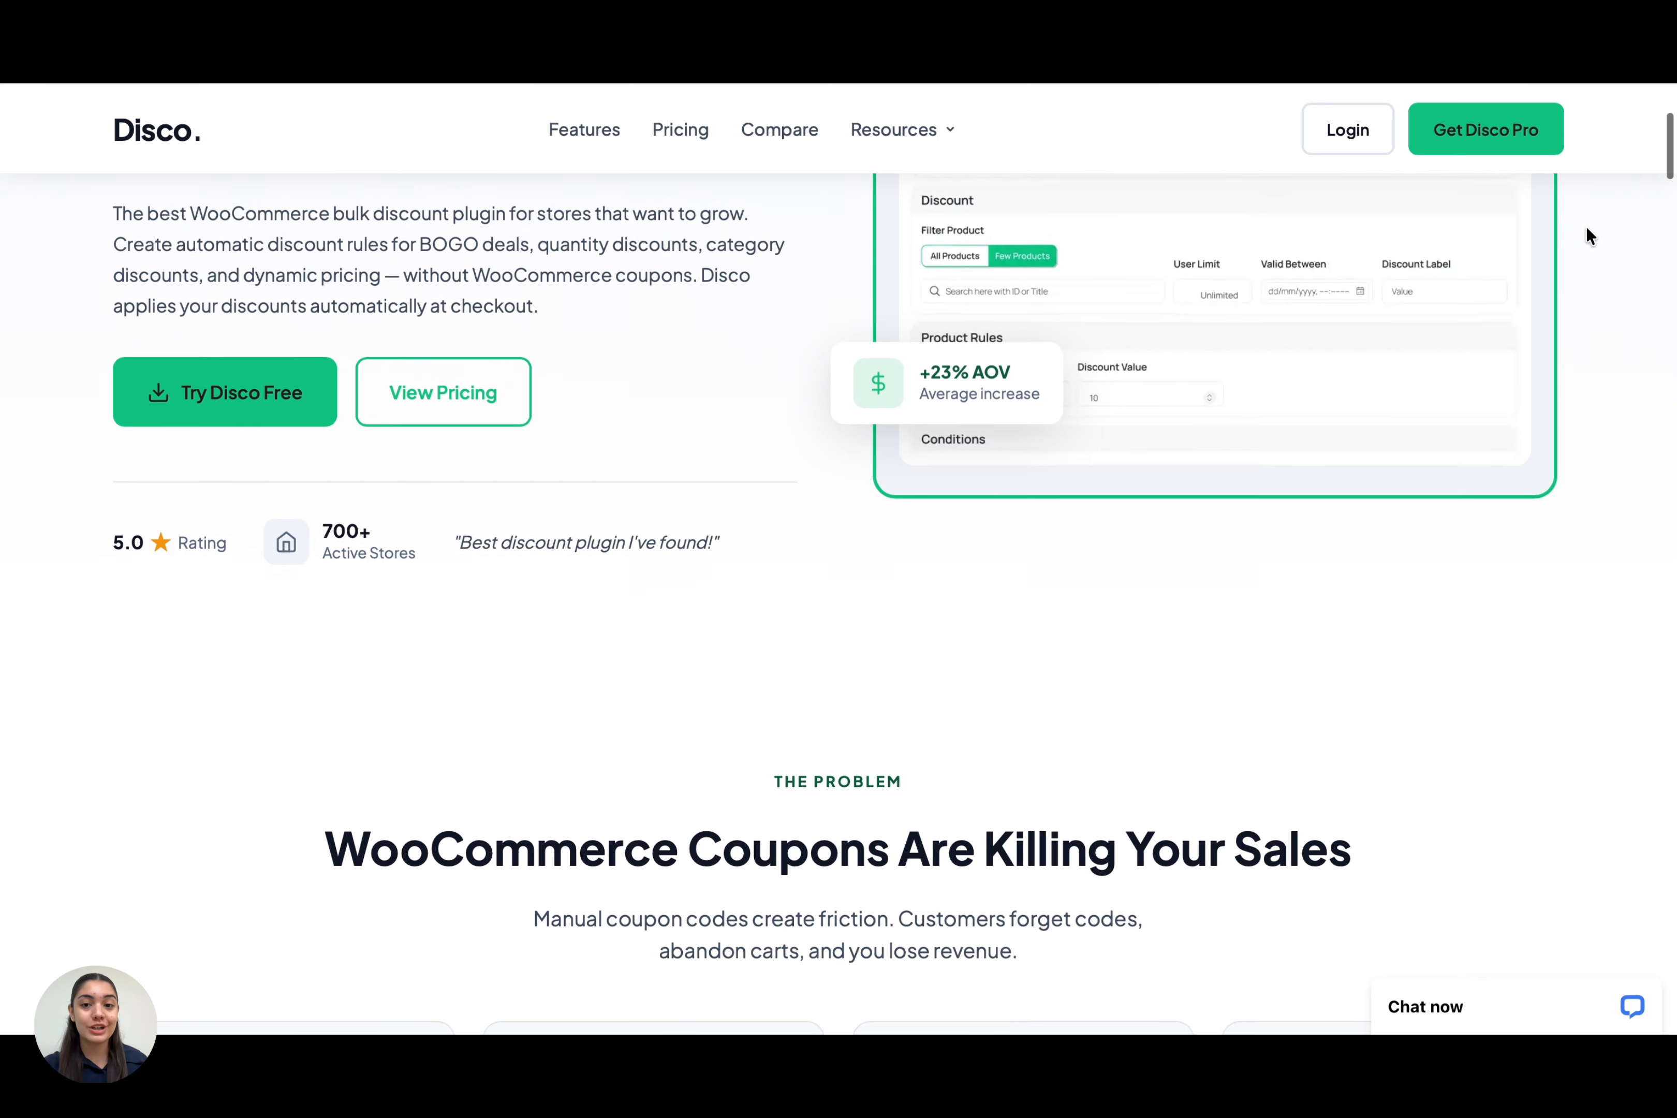
Step: Read through the coupon problem and automatic discount solution sections of the Disco plugin's home page
{"action": "scroll", "coordinate": [1587, 234], "scroll_direction": "down", "scroll_amount": 1}
{"action": "scroll", "coordinate": [1586, 229], "scroll_direction": "down", "scroll_amount": 3}
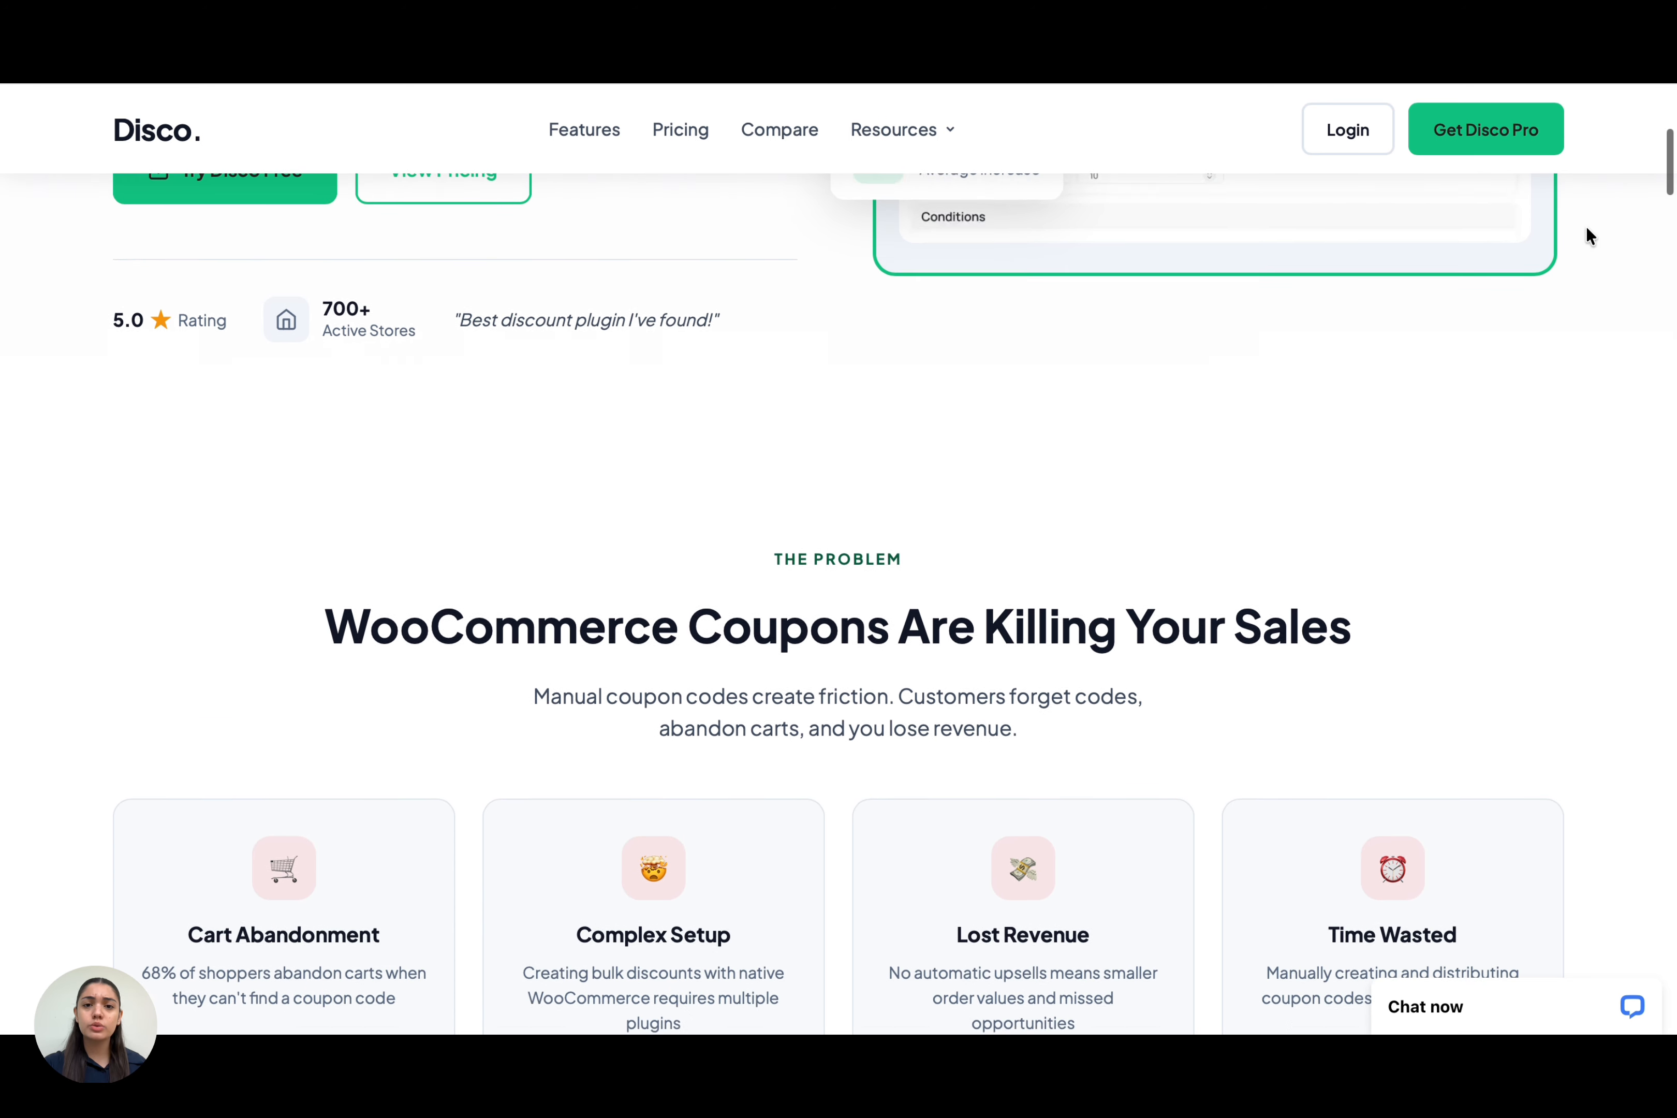
{"action": "scroll", "coordinate": [1586, 229], "scroll_direction": "down", "scroll_amount": 1}
{"action": "scroll", "coordinate": [1587, 229], "scroll_direction": "down", "scroll_amount": 3}
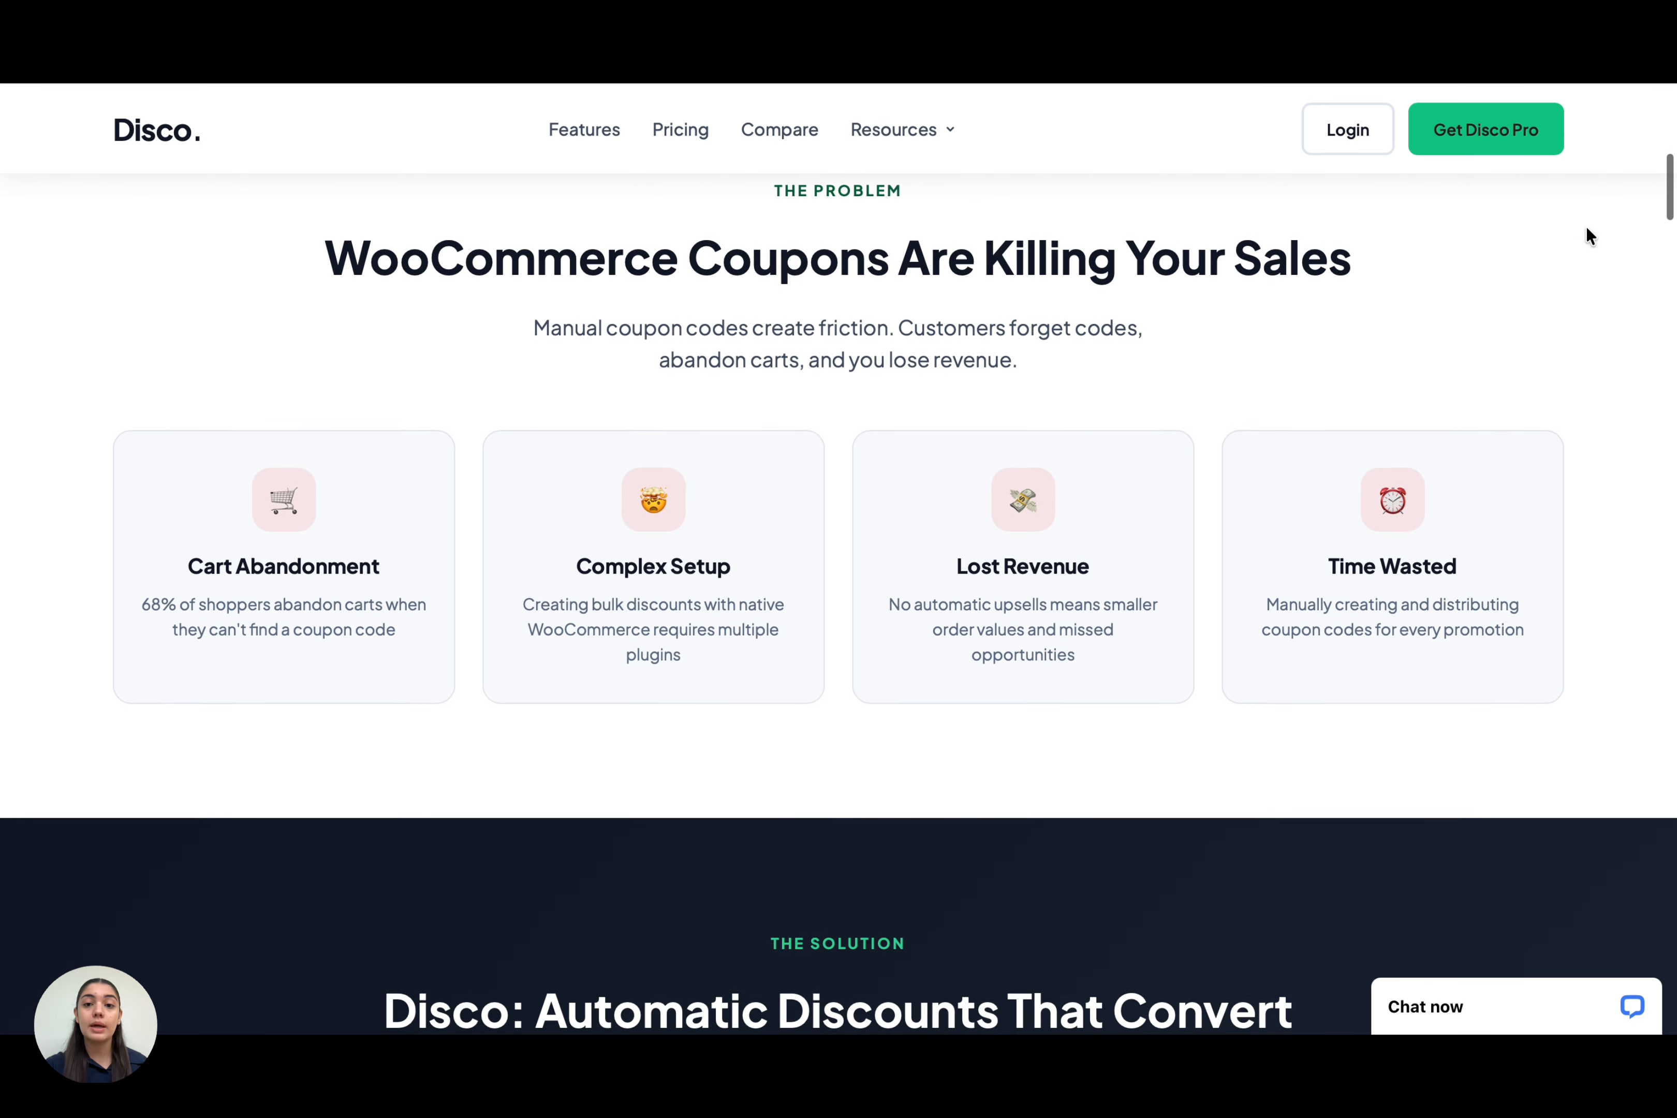
{"action": "scroll", "coordinate": [1587, 229], "scroll_direction": "down", "scroll_amount": 2}
{"action": "scroll", "coordinate": [1587, 228], "scroll_direction": "down", "scroll_amount": 4}
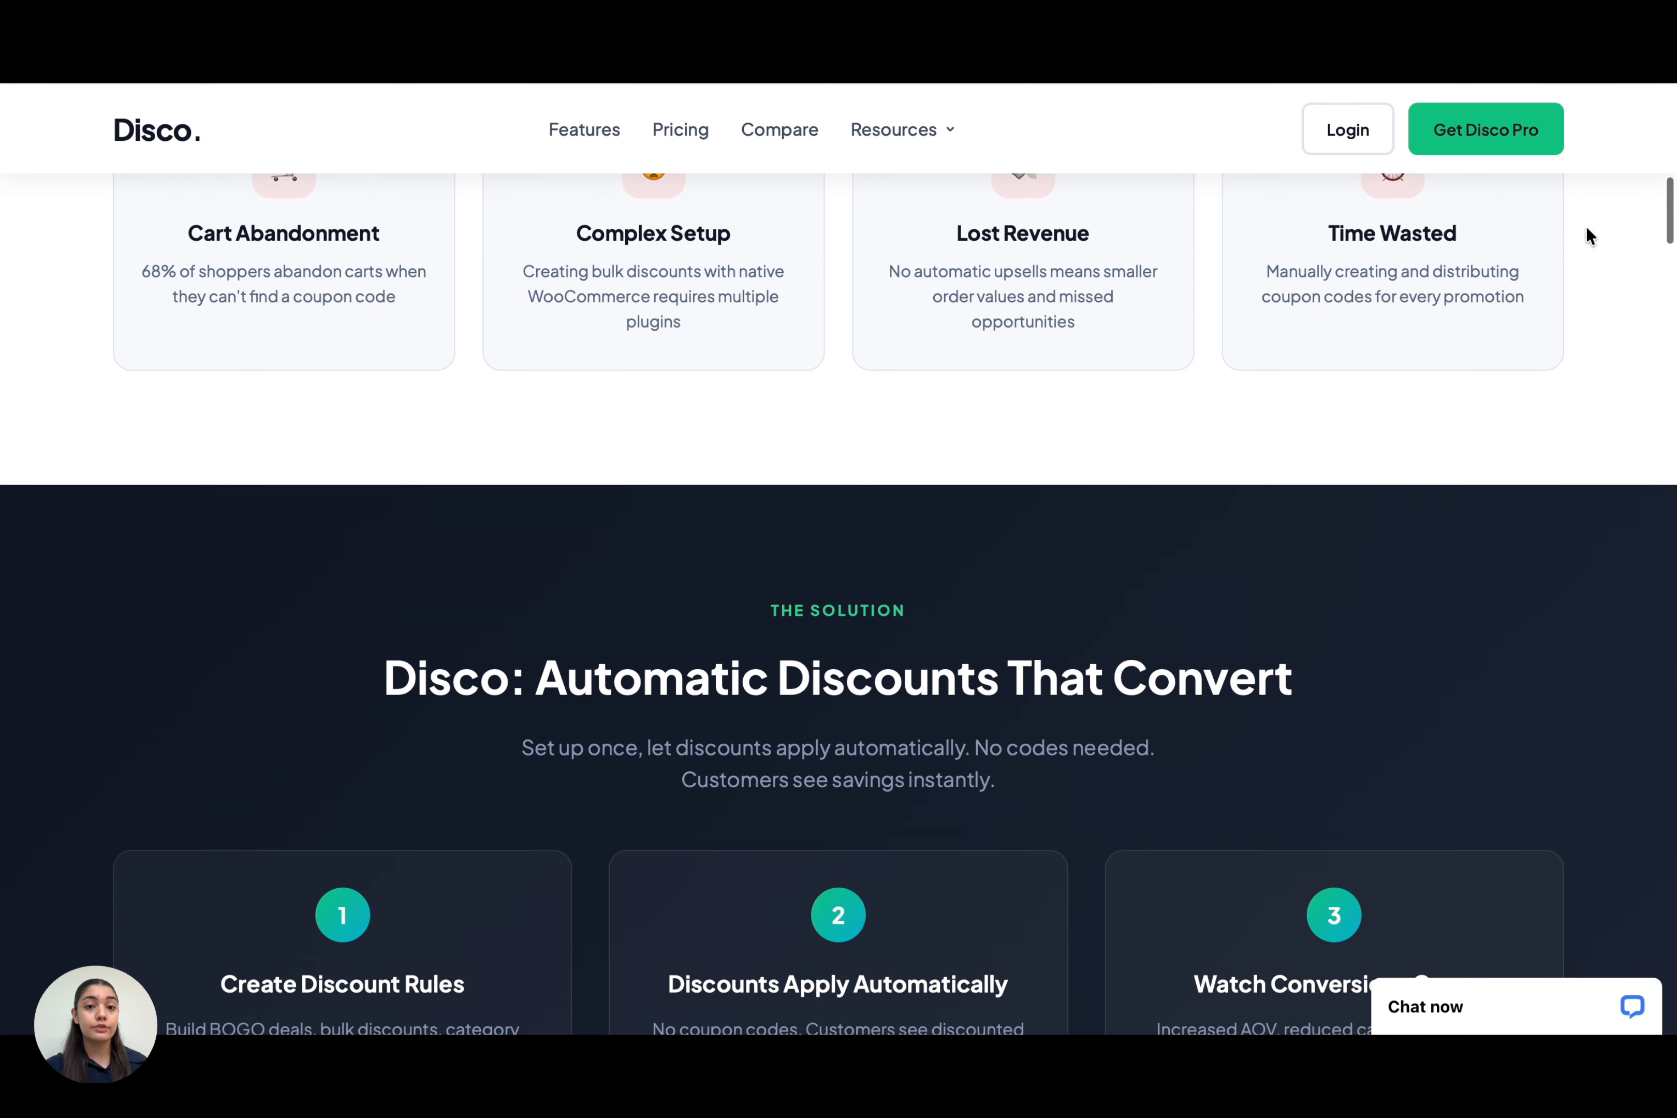
{"action": "scroll", "coordinate": [1587, 229], "scroll_direction": "down", "scroll_amount": 3}
{"action": "scroll", "coordinate": [1589, 236], "scroll_direction": "down", "scroll_amount": 3}
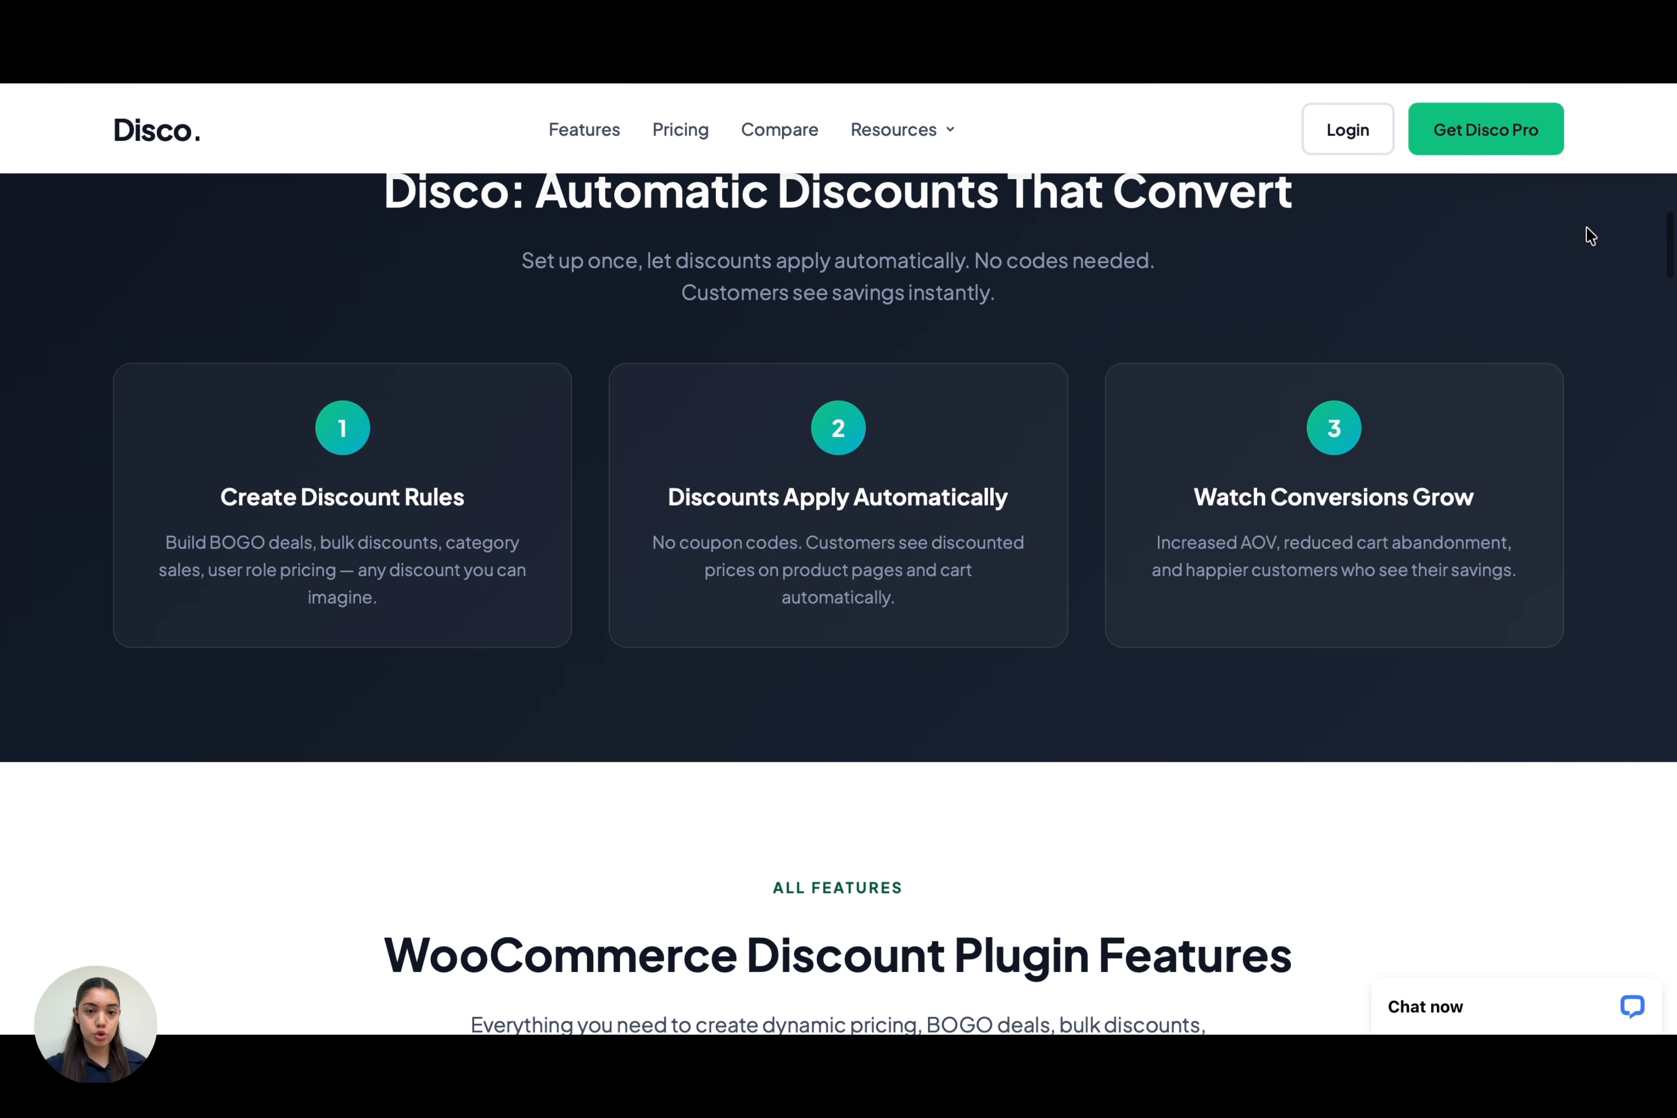
{"action": "scroll", "coordinate": [1589, 236], "scroll_direction": "down", "scroll_amount": 2}
{"action": "scroll", "coordinate": [1589, 236], "scroll_direction": "down", "scroll_amount": 3}
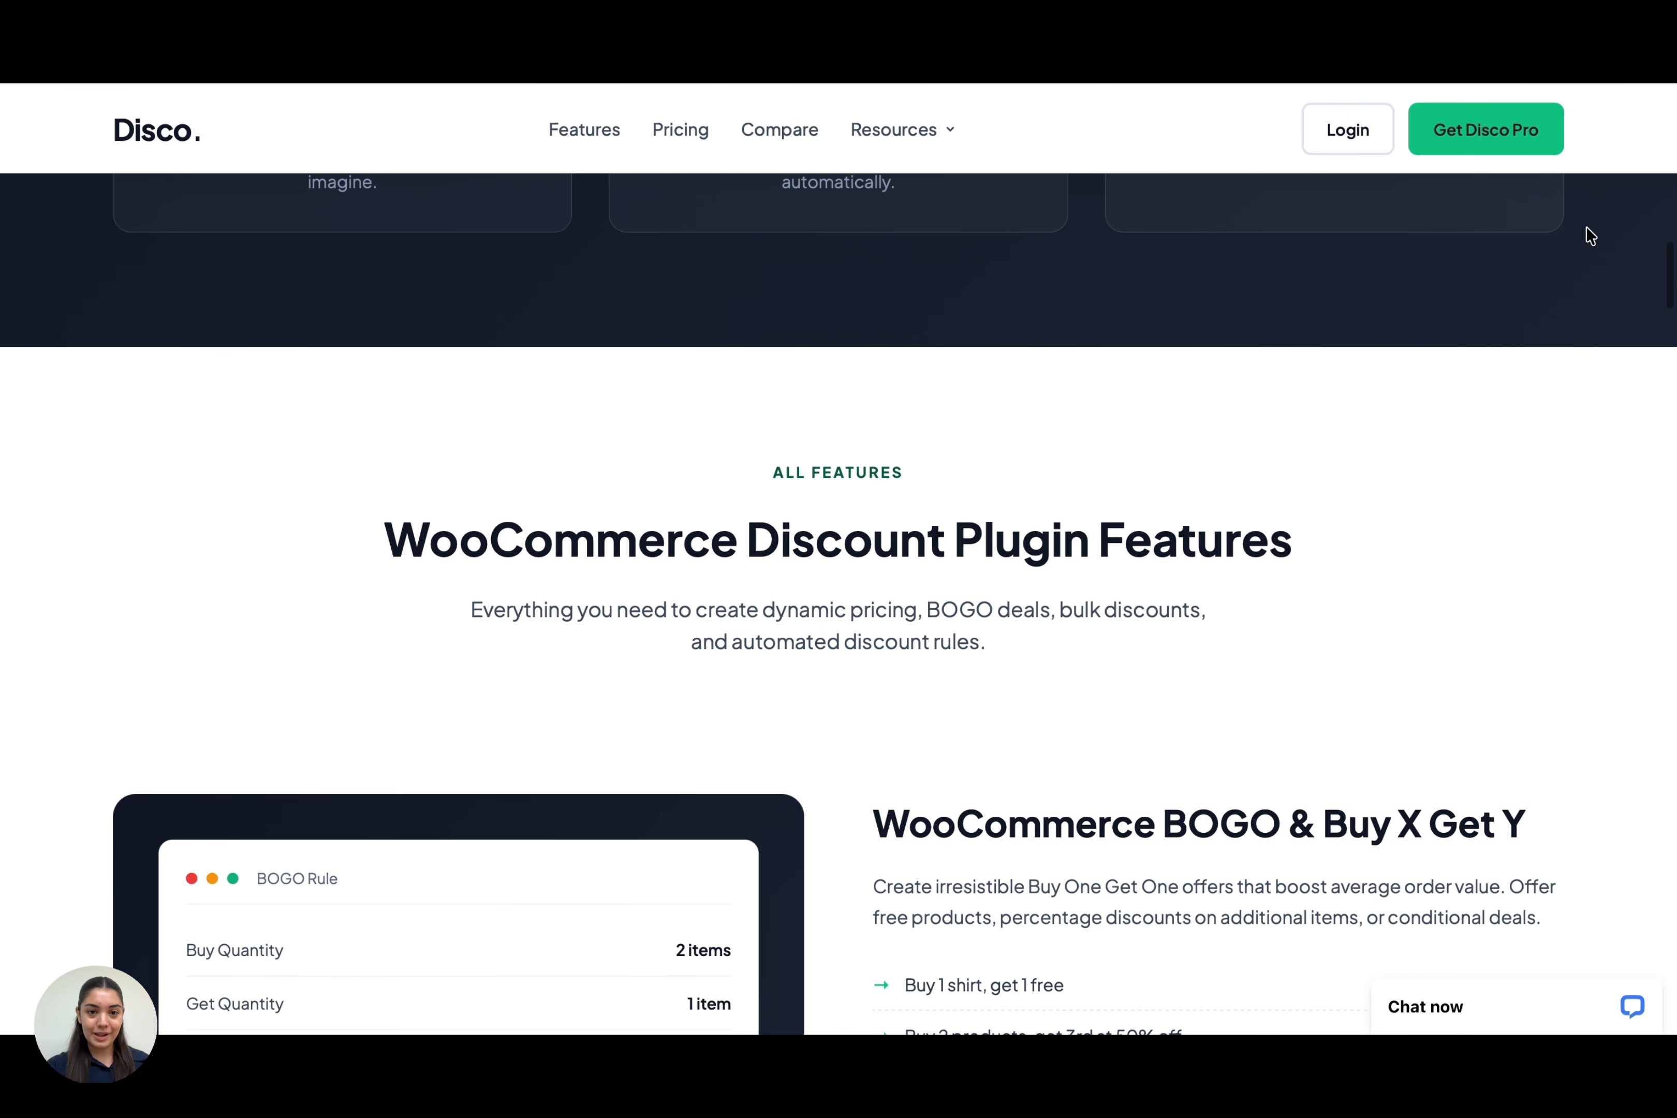
Step: Examine the plugin's feature sections on BOGO, bulk and tiered pricing, user role pricing, cart conditions and additional features
{"action": "scroll", "coordinate": [1589, 236], "scroll_direction": "down", "scroll_amount": 2}
{"action": "scroll", "coordinate": [1590, 236], "scroll_direction": "down", "scroll_amount": 2}
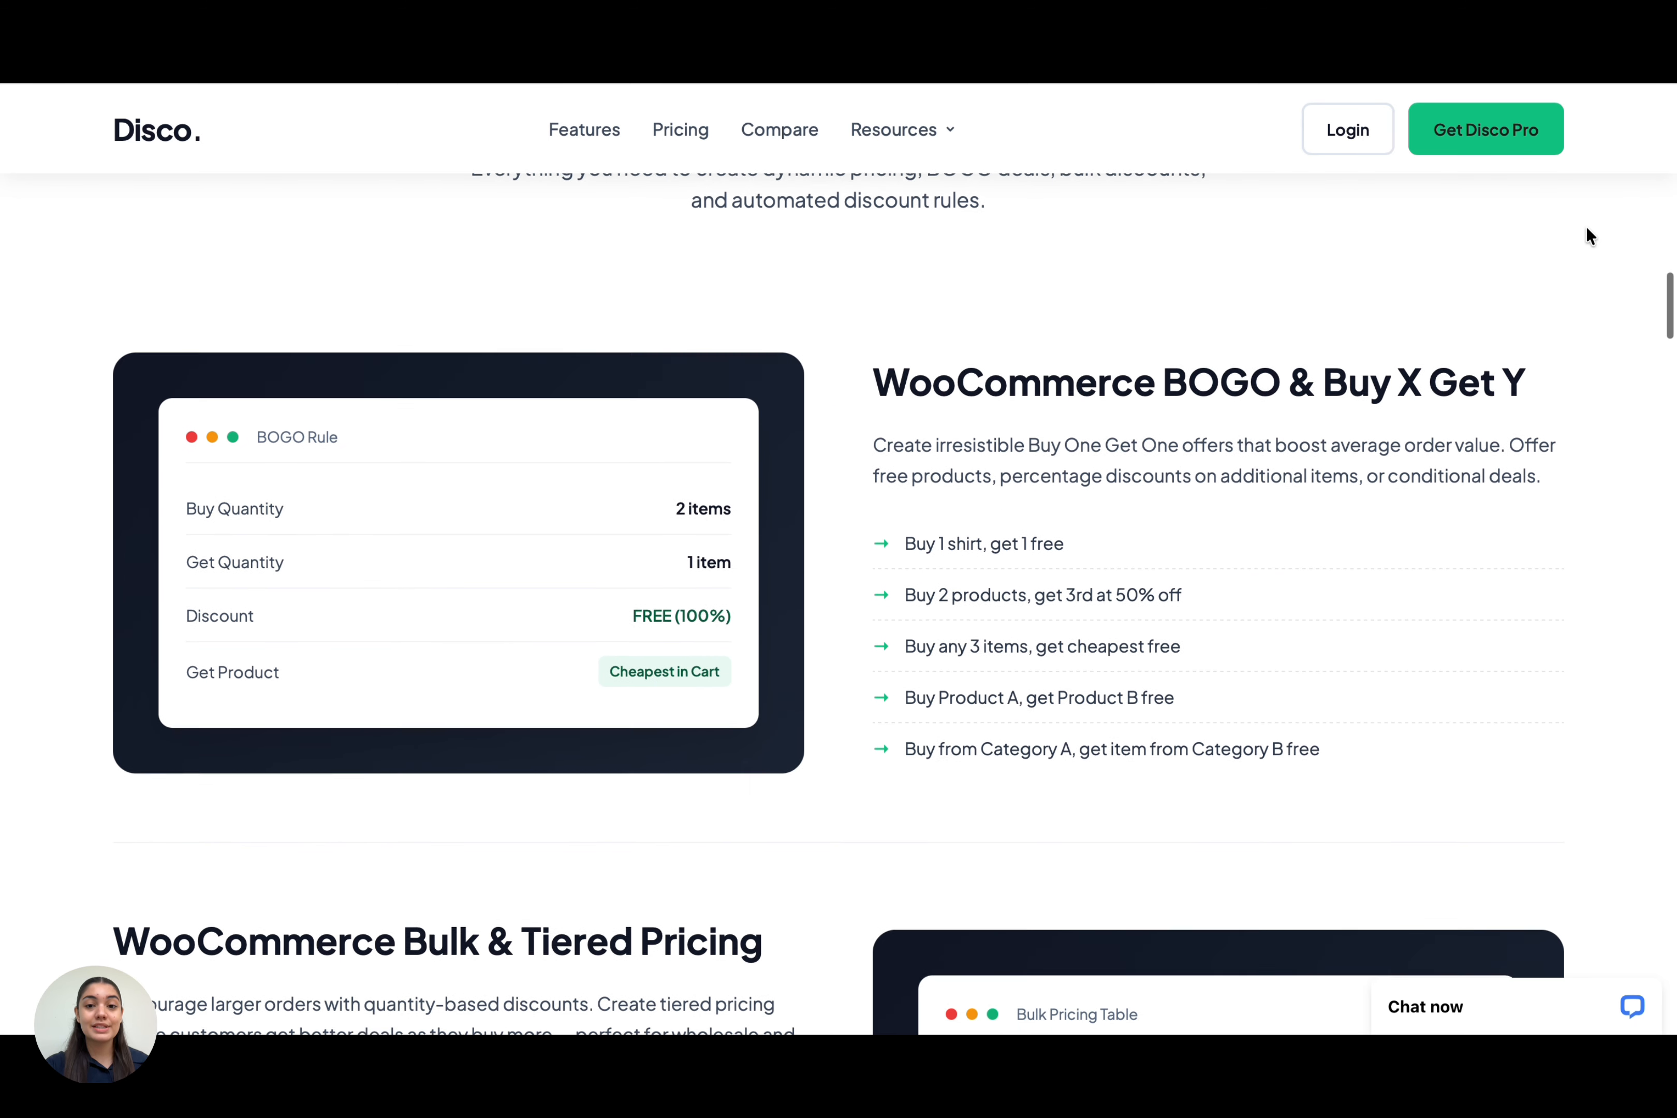
{"action": "scroll", "coordinate": [1590, 236], "scroll_direction": "down", "scroll_amount": 3}
{"action": "scroll", "coordinate": [1590, 236], "scroll_direction": "down", "scroll_amount": 3}
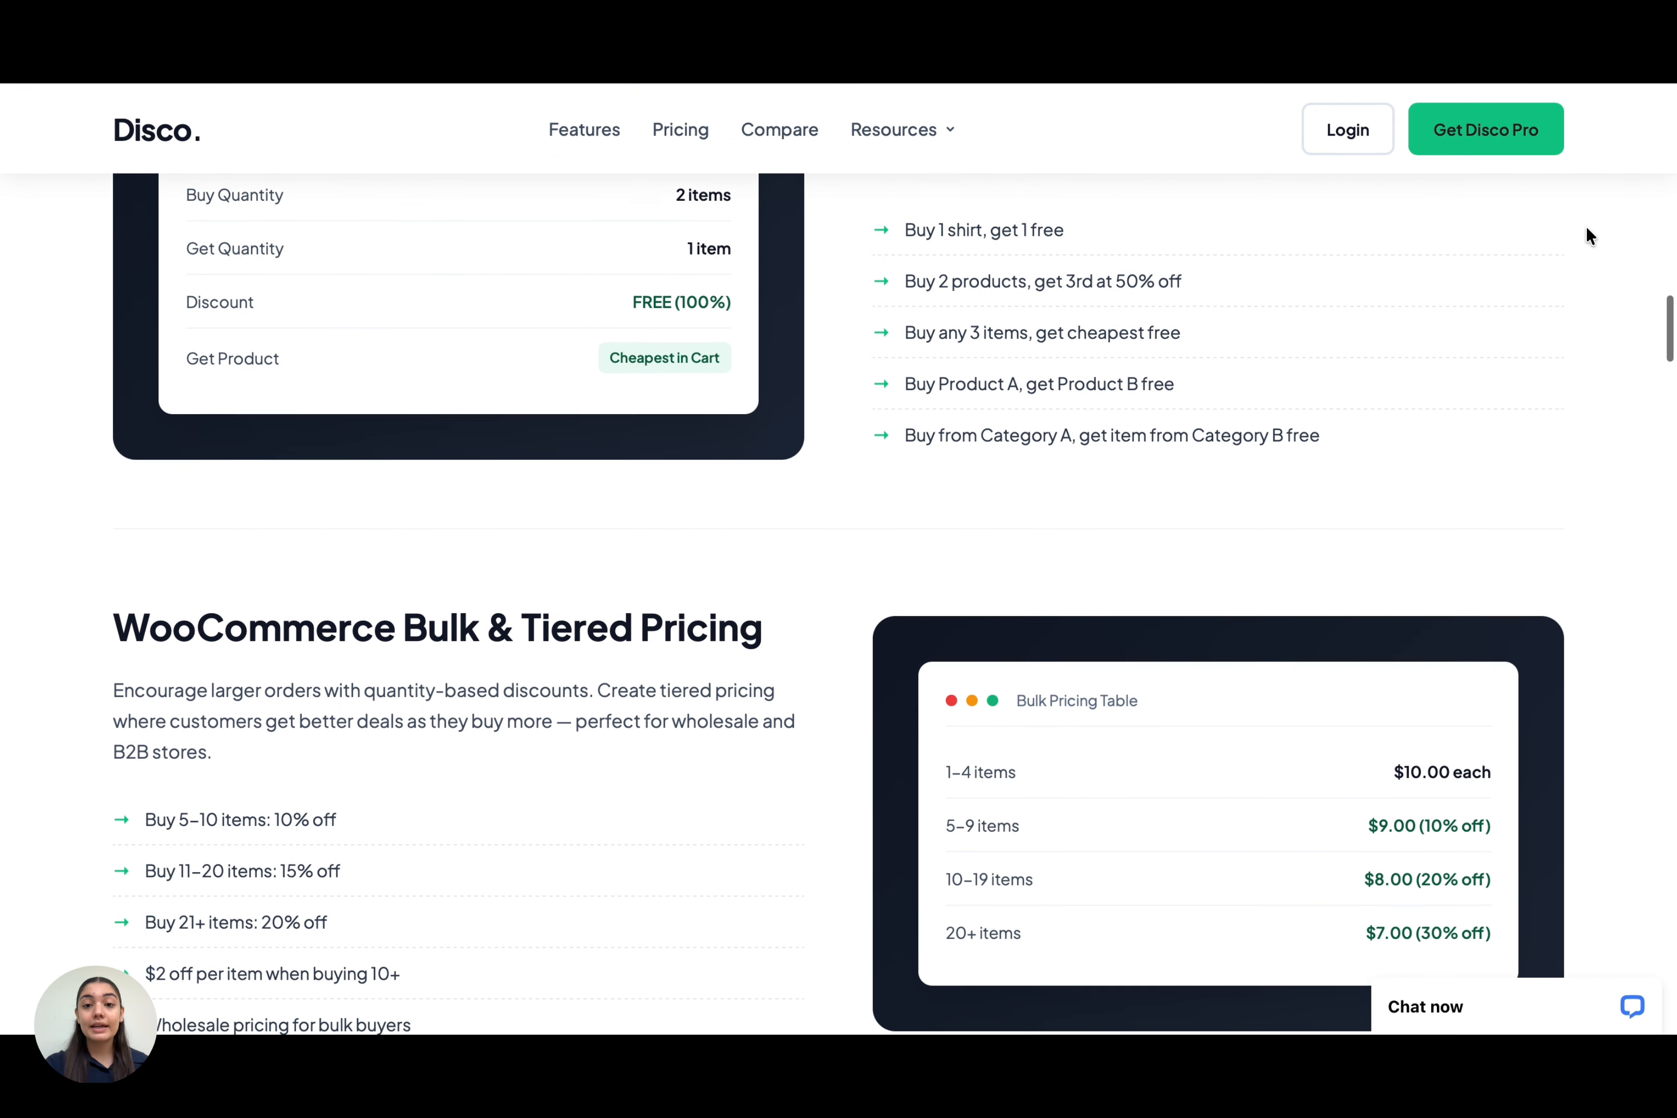
{"action": "scroll", "coordinate": [1589, 236], "scroll_direction": "down", "scroll_amount": 3}
{"action": "scroll", "coordinate": [1586, 229], "scroll_direction": "down", "scroll_amount": 4}
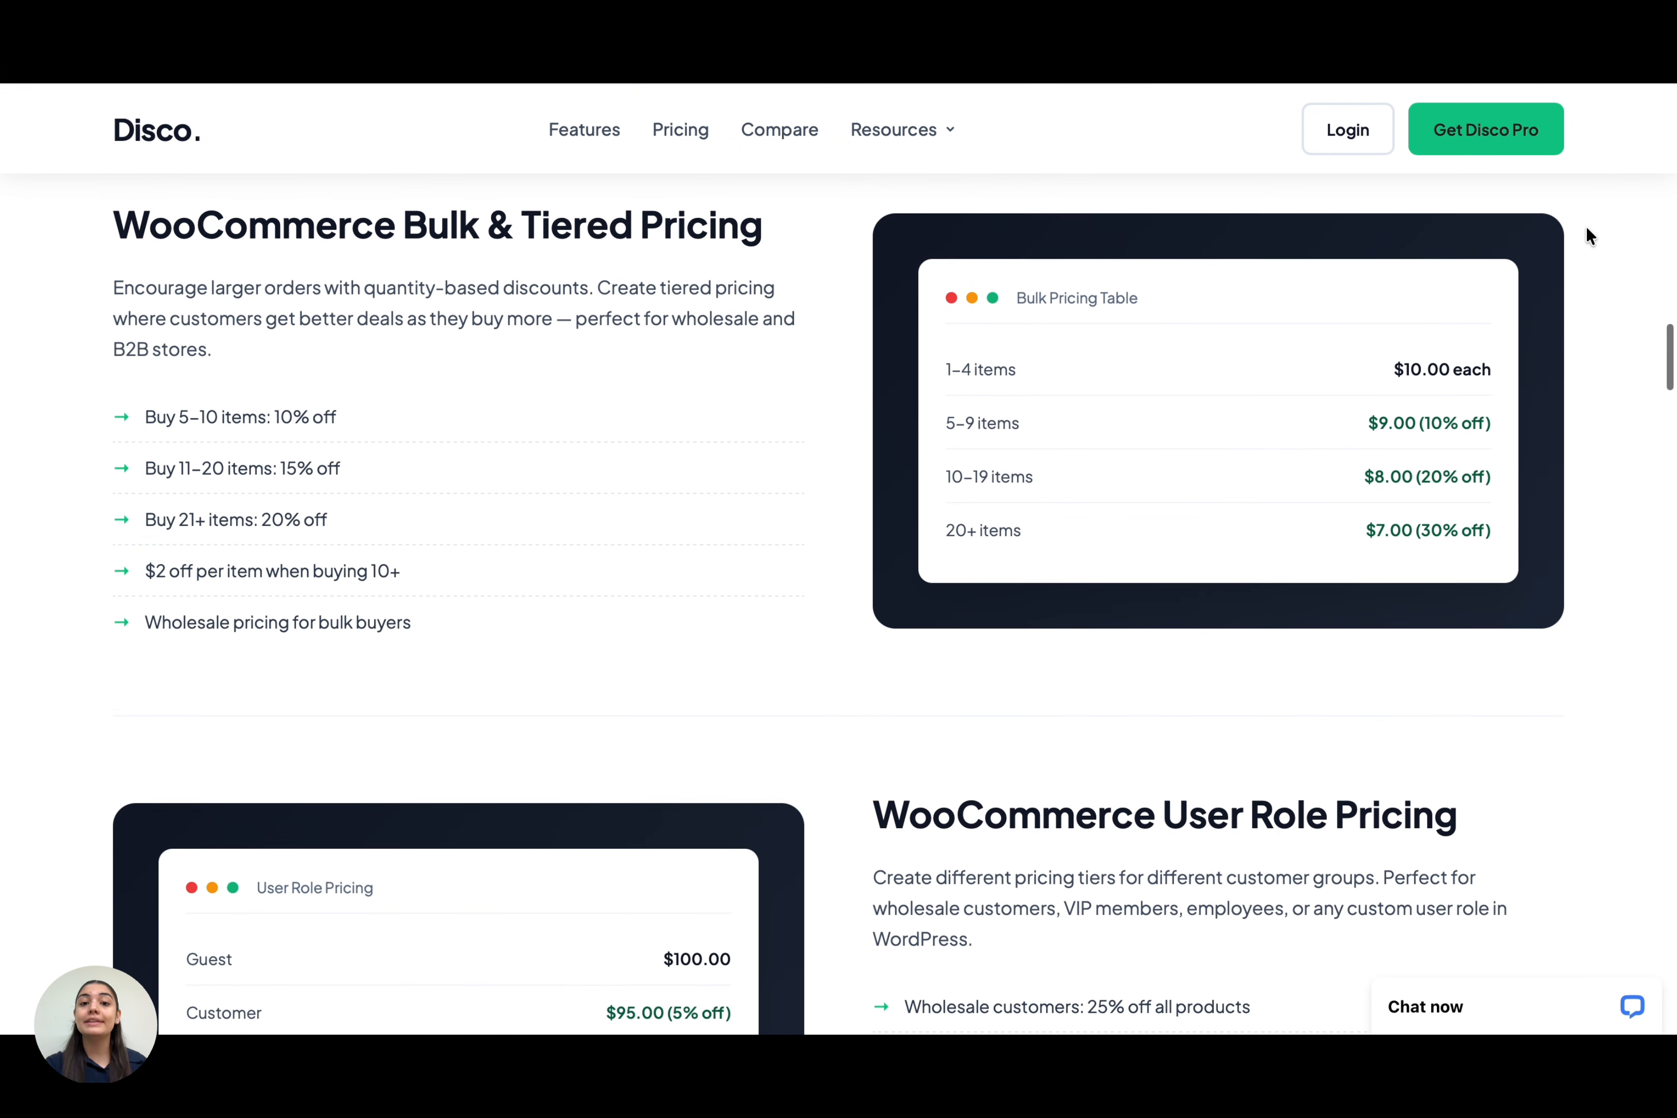
{"action": "scroll", "coordinate": [1587, 228], "scroll_direction": "down", "scroll_amount": 3}
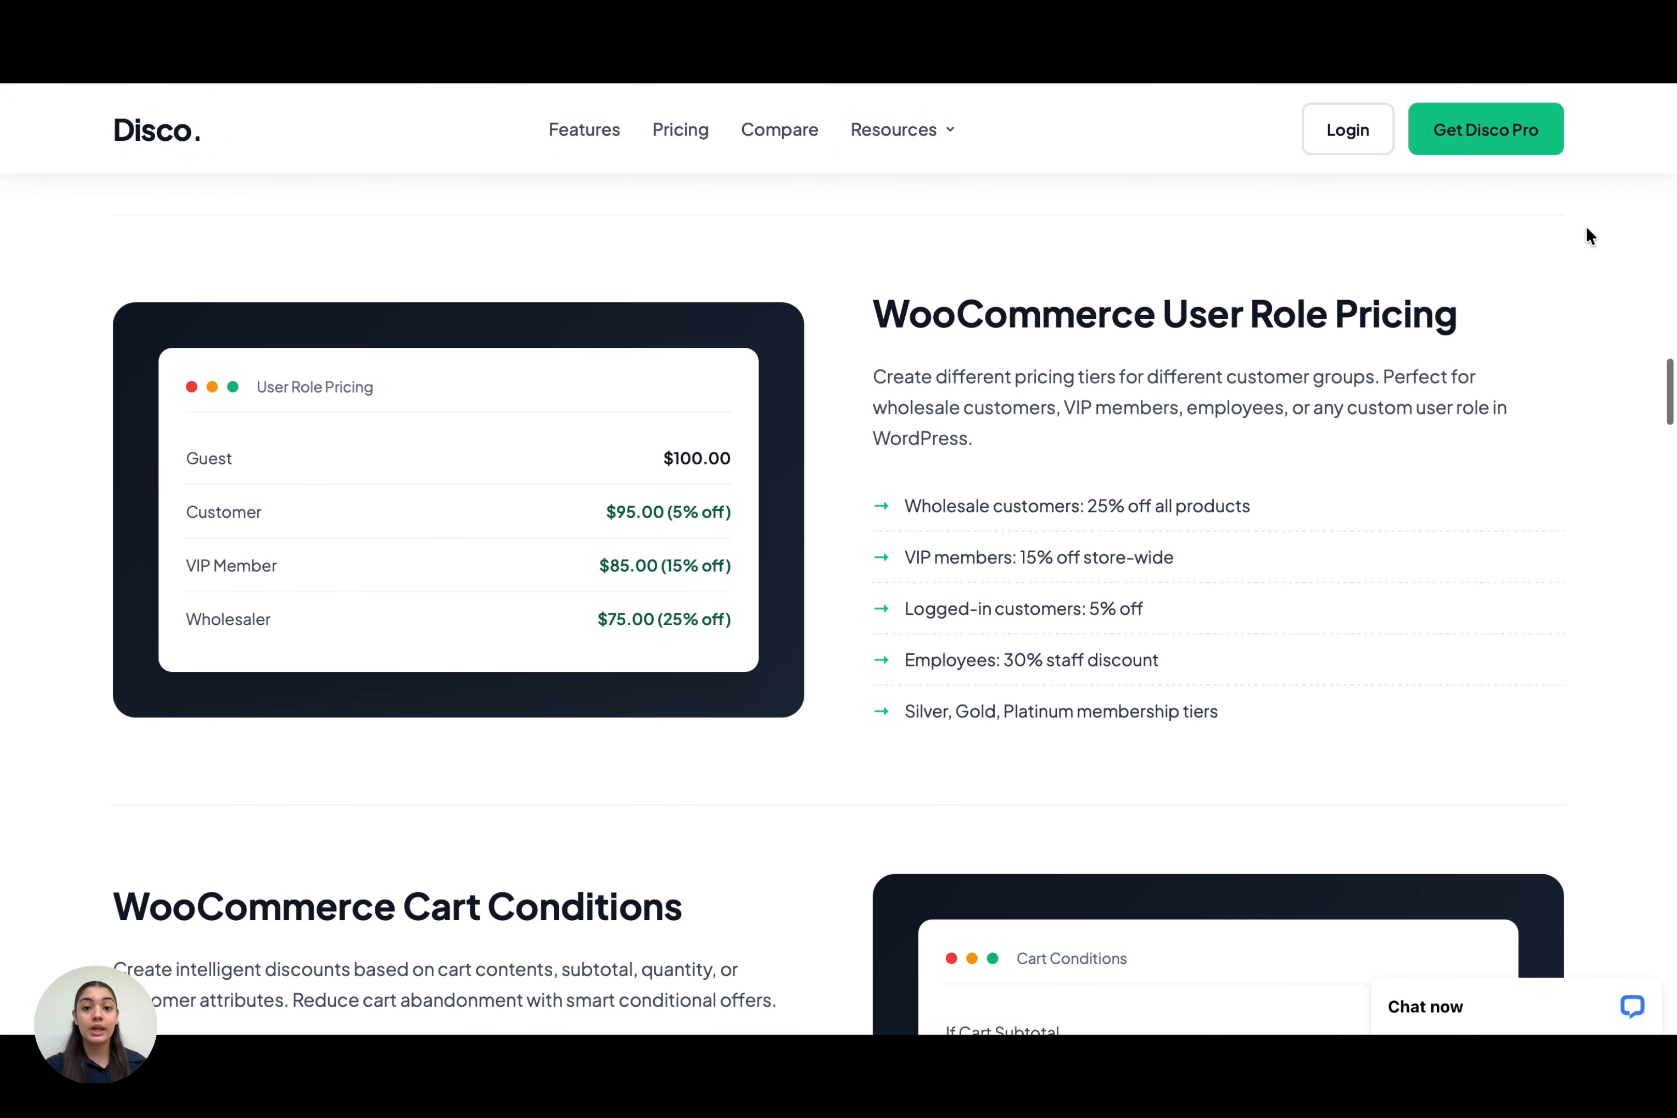
{"action": "scroll", "coordinate": [1587, 228], "scroll_direction": "down", "scroll_amount": 3}
{"action": "scroll", "coordinate": [1587, 236], "scroll_direction": "down", "scroll_amount": 3}
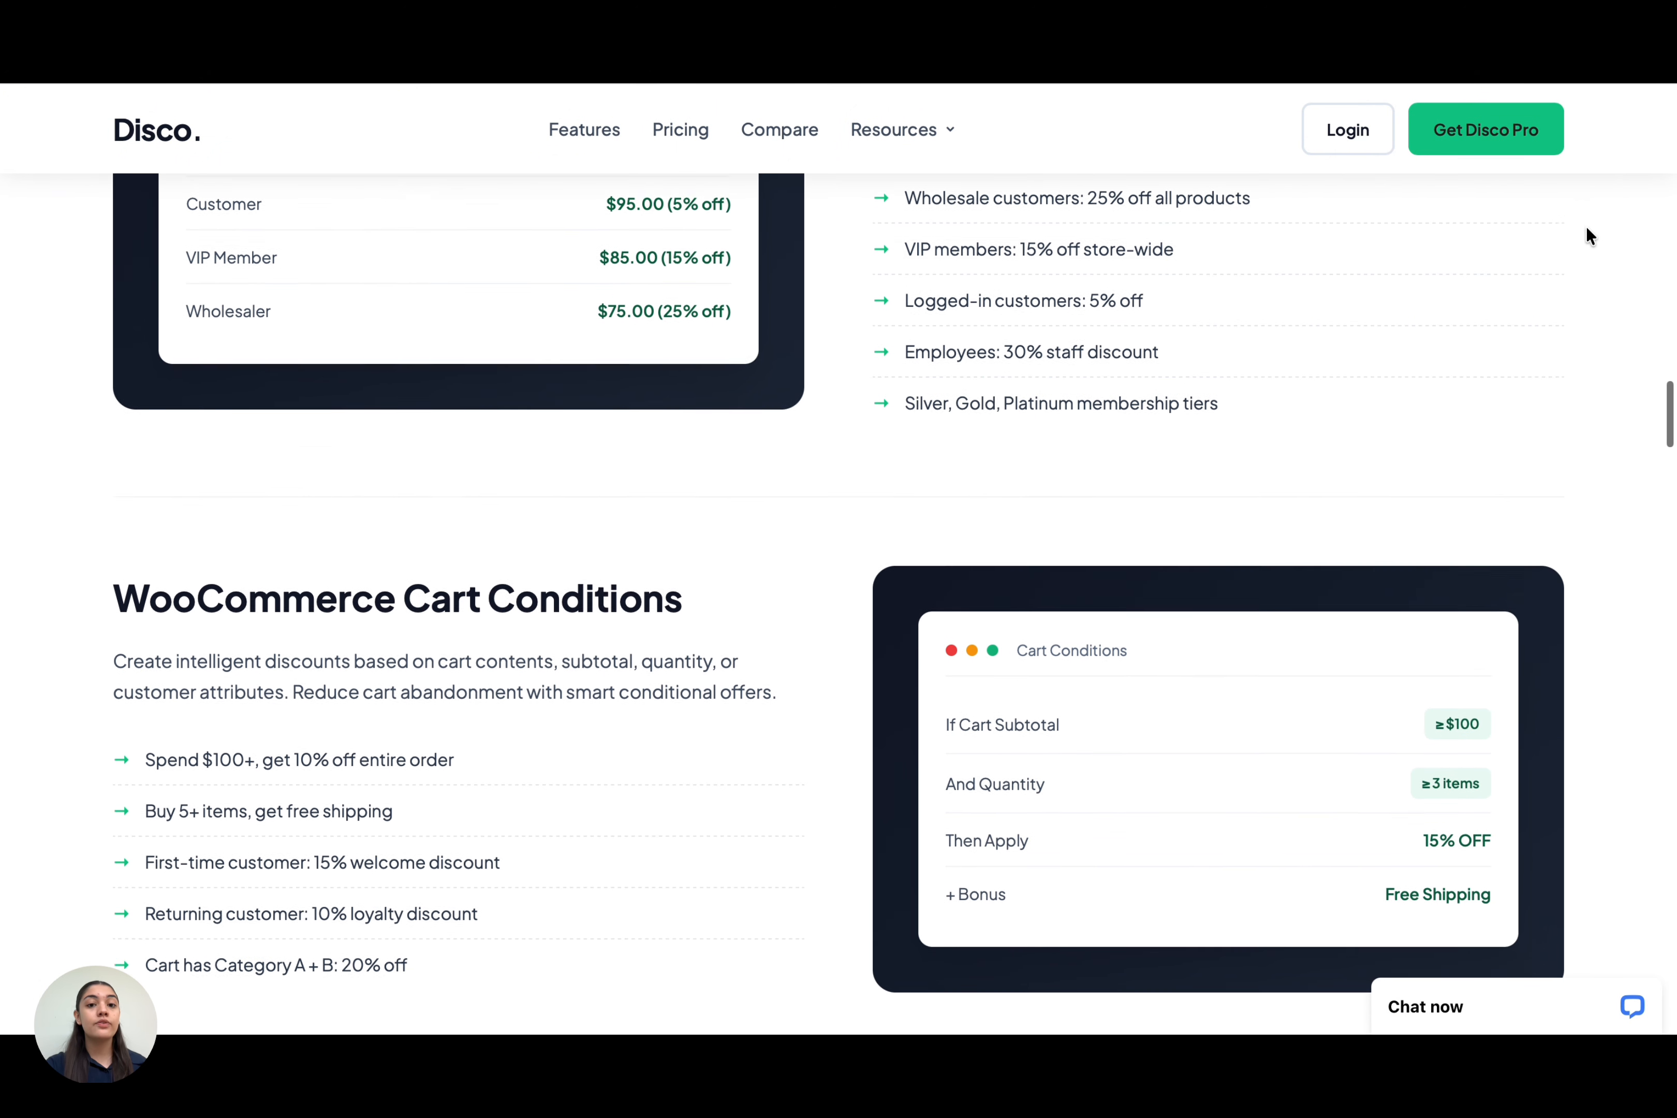
{"action": "scroll", "coordinate": [1586, 236], "scroll_direction": "down", "scroll_amount": 3}
{"action": "scroll", "coordinate": [1587, 228], "scroll_direction": "down", "scroll_amount": 2}
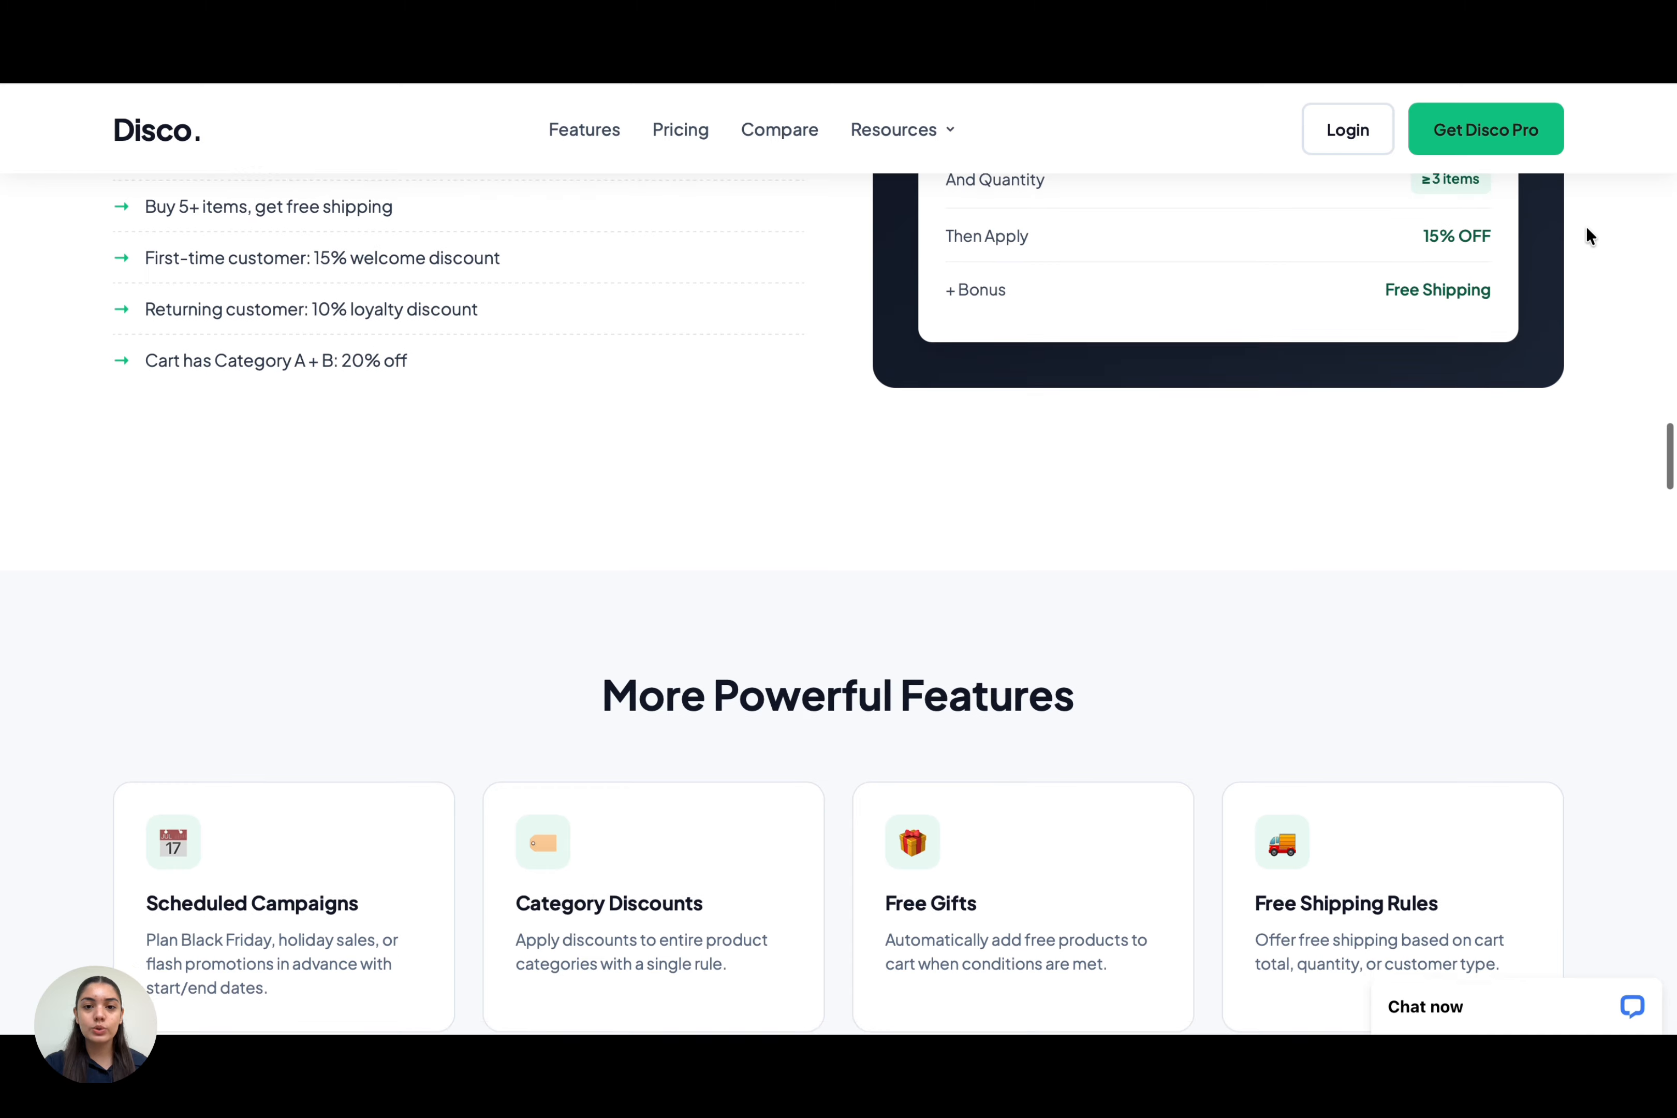
{"action": "scroll", "coordinate": [1587, 228], "scroll_direction": "down", "scroll_amount": 3}
{"action": "scroll", "coordinate": [1586, 236], "scroll_direction": "down", "scroll_amount": 3}
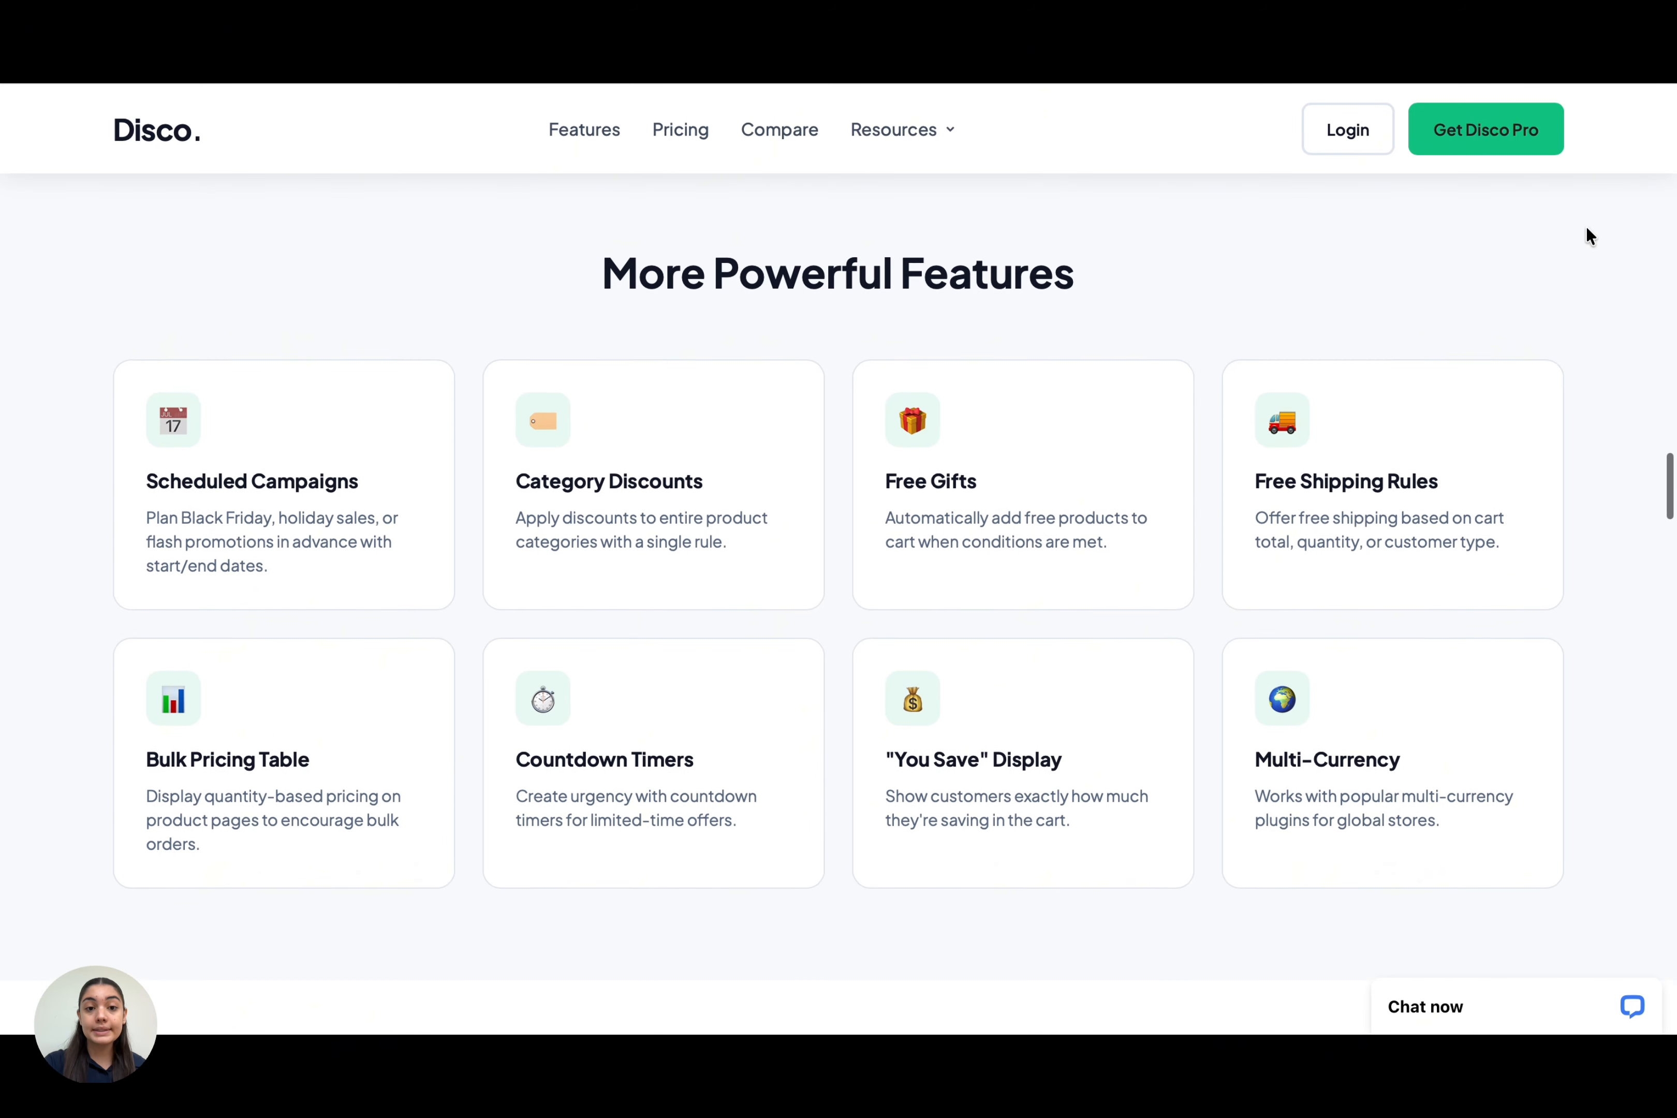
Step: Examine the plugin's yearly pricing plans and what the Free, 1 Site, 5 Sites and 10 Sites plans include
{"action": "scroll", "coordinate": [1586, 236], "scroll_direction": "down", "scroll_amount": 3}
{"action": "scroll", "coordinate": [1587, 229], "scroll_direction": "down", "scroll_amount": 3}
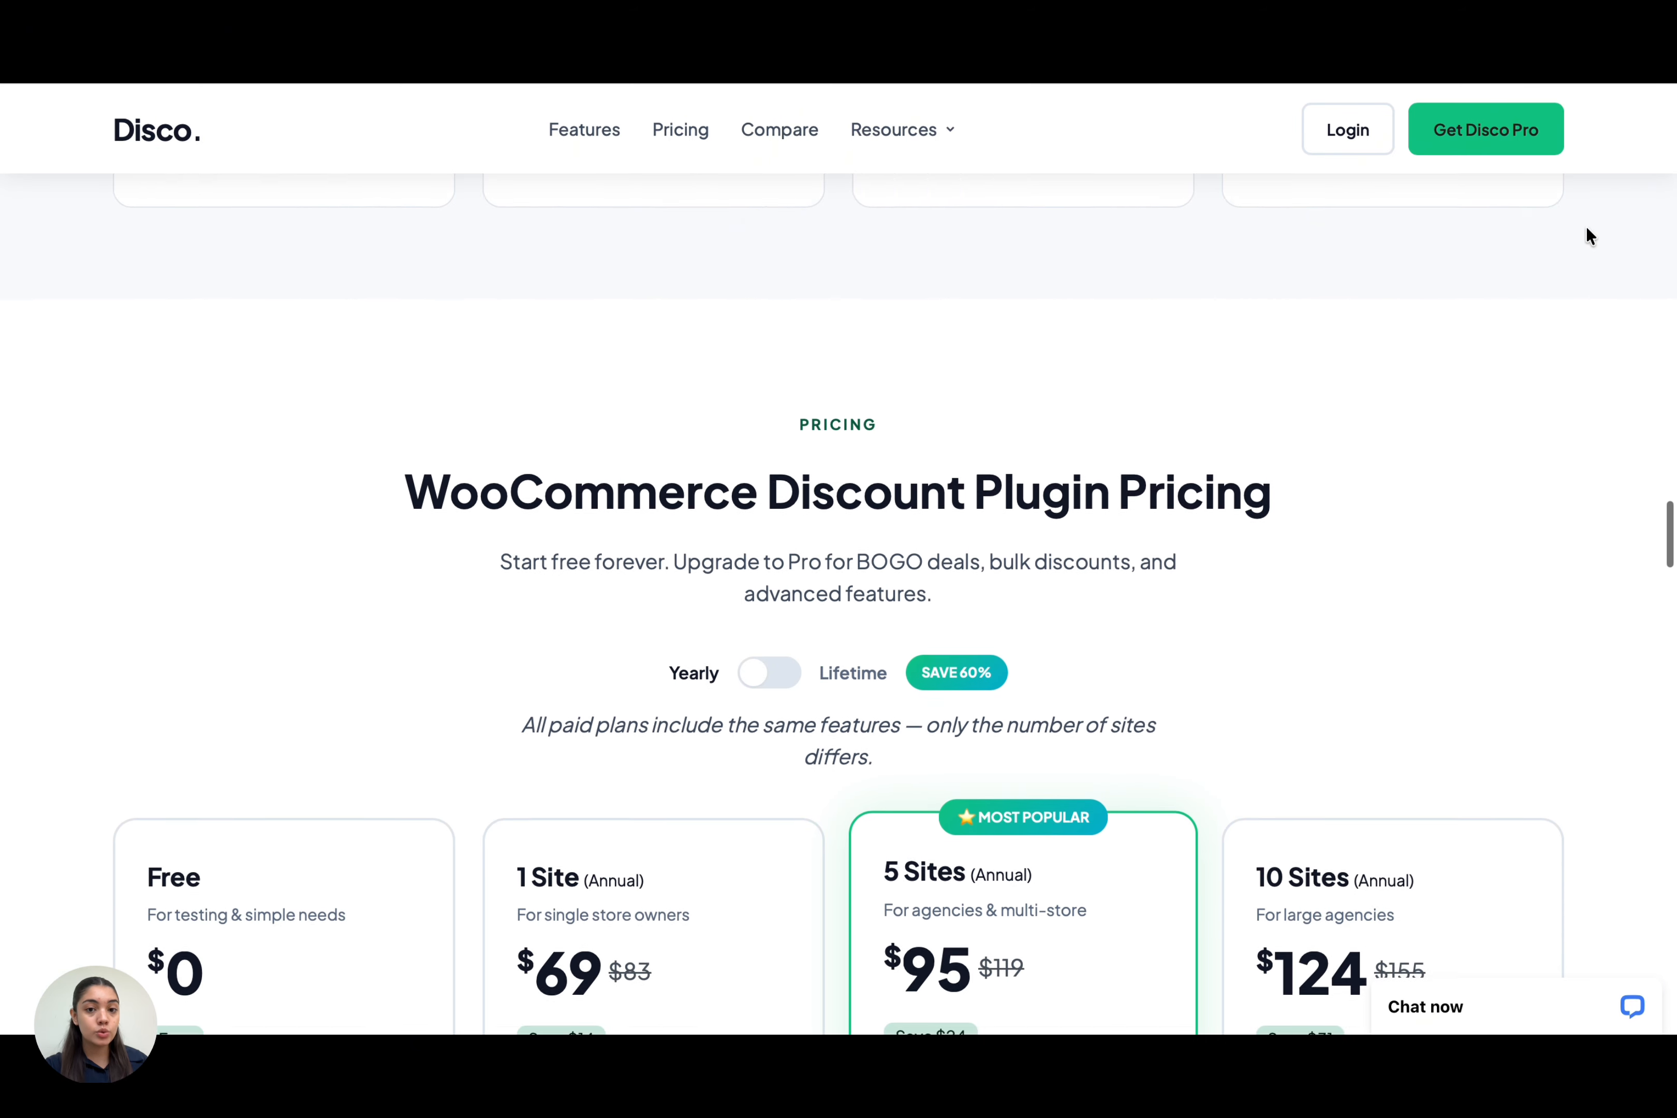
{"action": "scroll", "coordinate": [1587, 229], "scroll_direction": "down", "scroll_amount": 2}
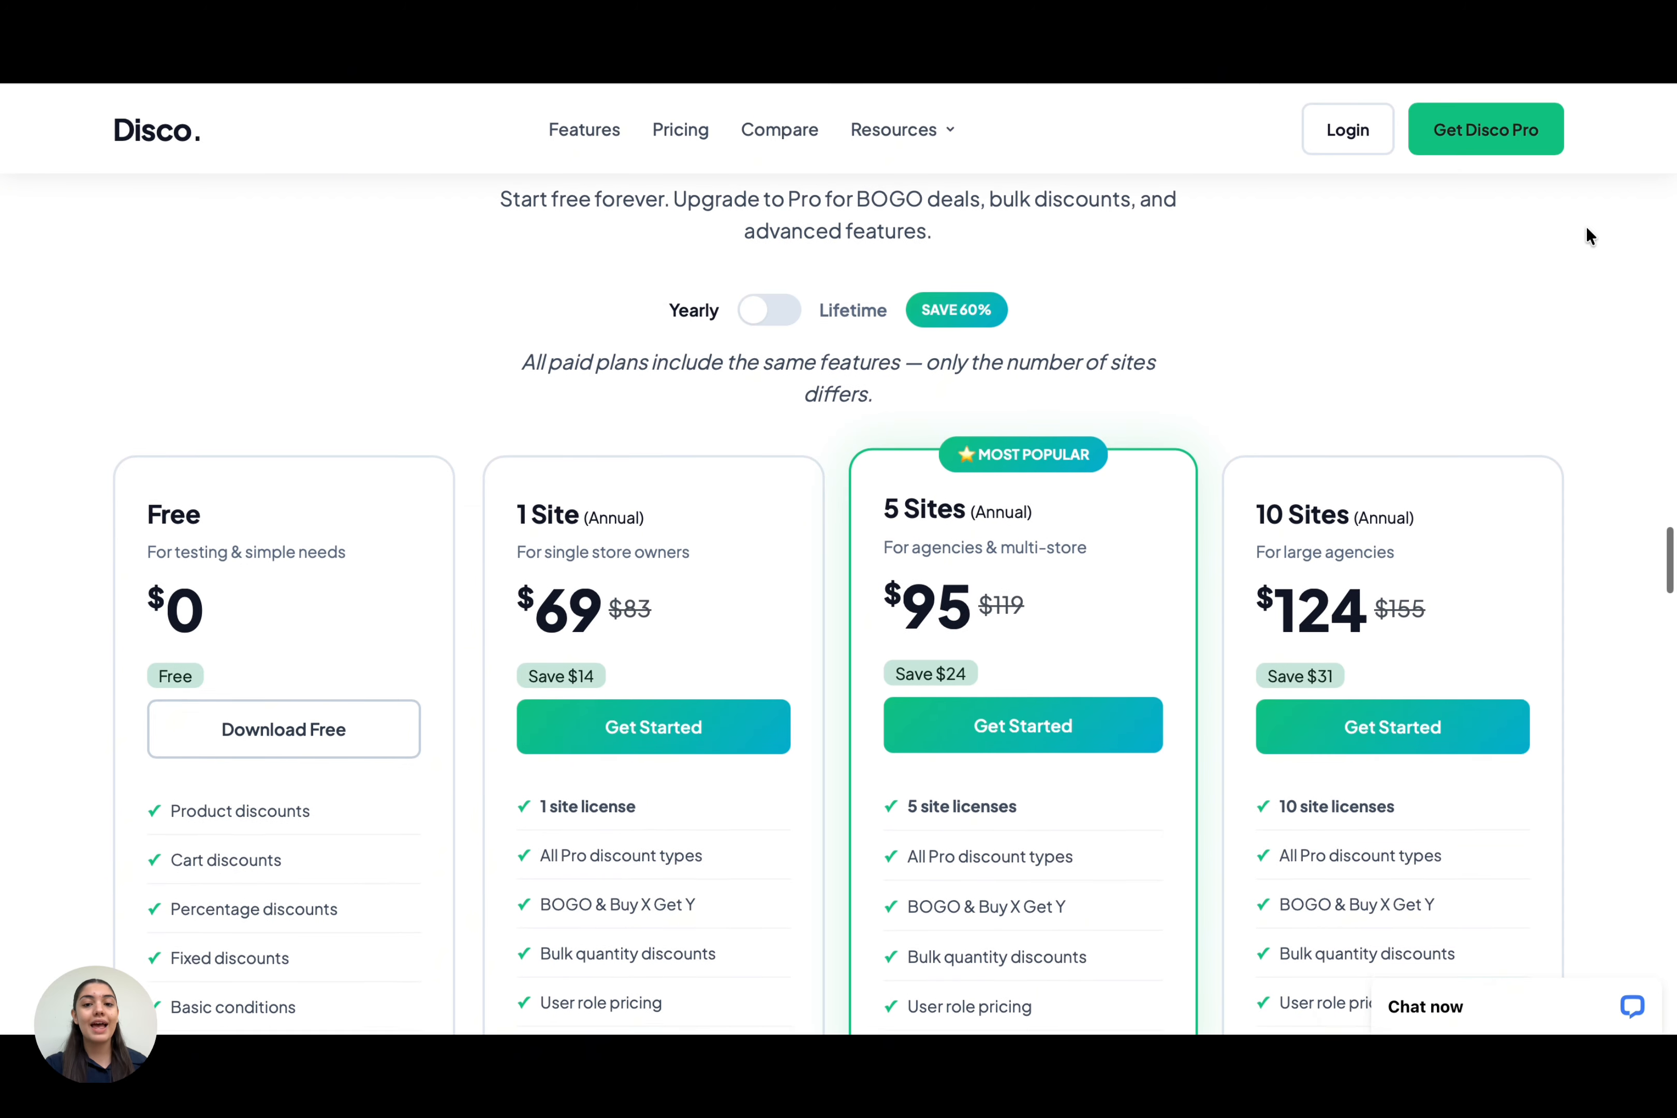
{"action": "scroll", "coordinate": [1585, 231], "scroll_direction": "down", "scroll_amount": 3}
{"action": "scroll", "coordinate": [1585, 231], "scroll_direction": "down", "scroll_amount": 3}
{"action": "scroll", "coordinate": [1587, 236], "scroll_direction": "down", "scroll_amount": 5}
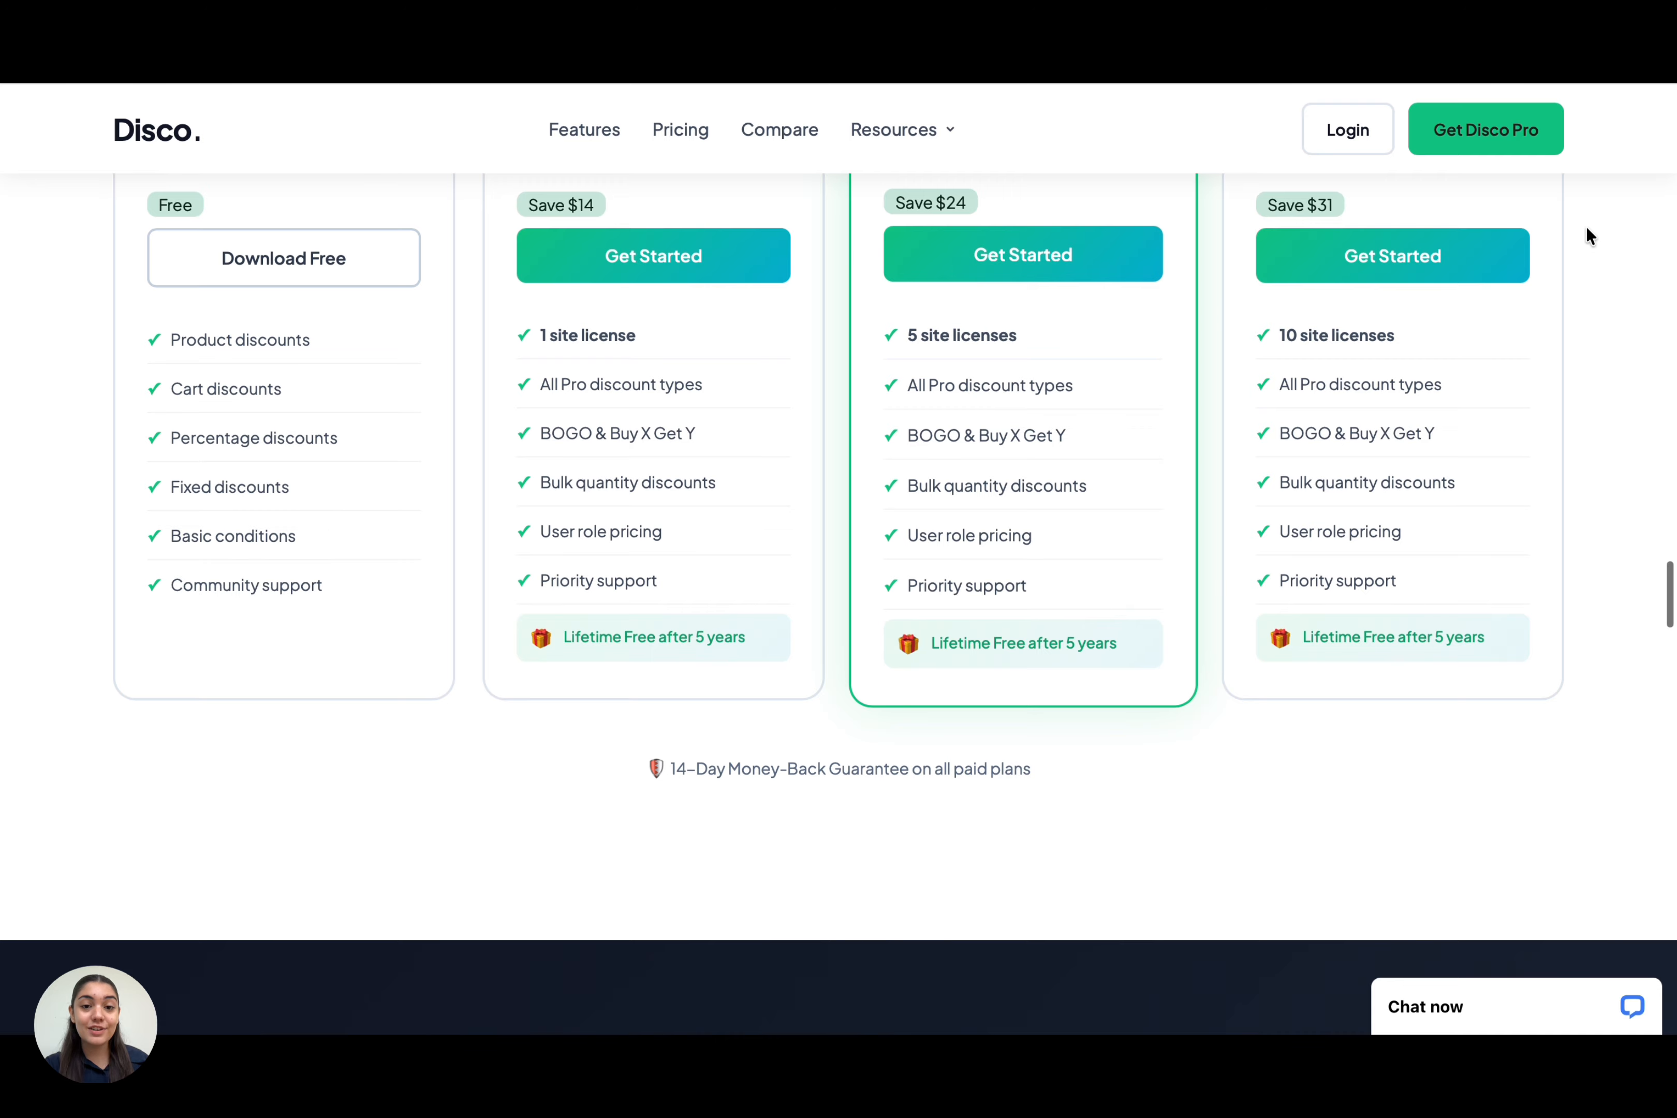
{"action": "scroll", "coordinate": [1587, 236], "scroll_direction": "down", "scroll_amount": 2}
{"action": "scroll", "coordinate": [1587, 236], "scroll_direction": "down", "scroll_amount": 6}
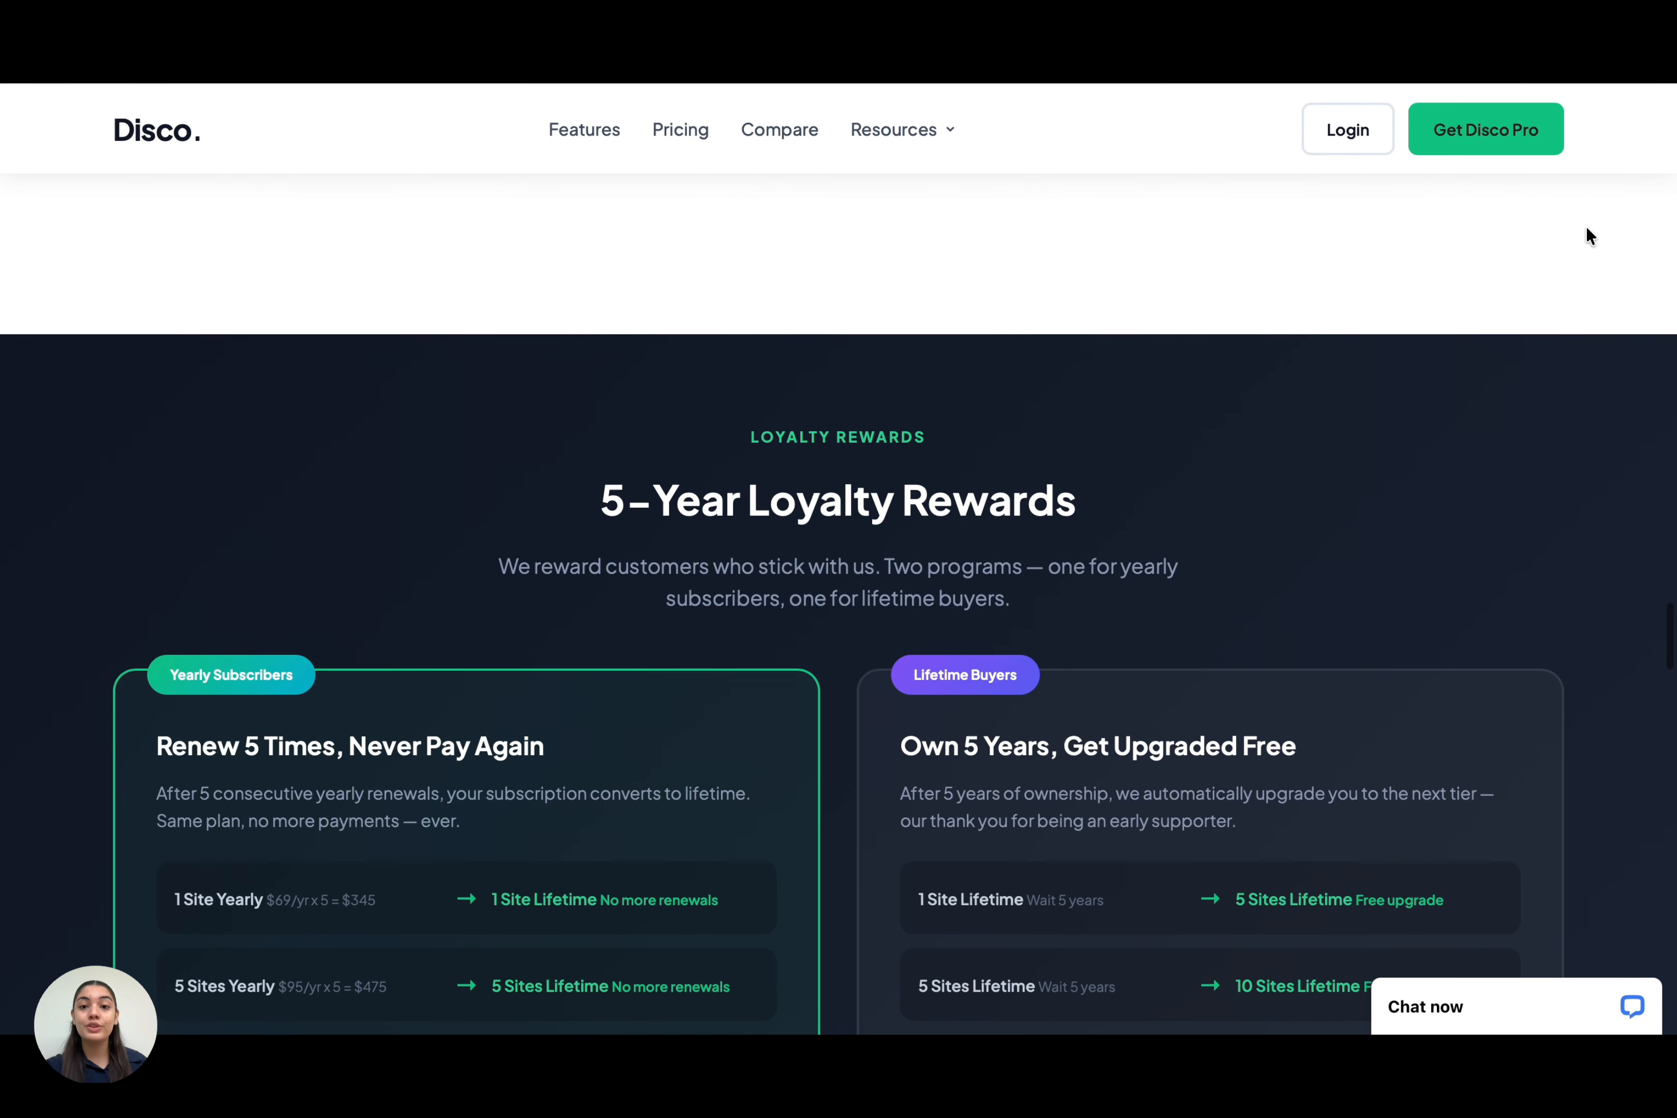
Step: Review the loyalty rewards, the Free versus Pro comparison table, the testimonials and the frequently asked questions
{"action": "scroll", "coordinate": [1590, 236], "scroll_direction": "down", "scroll_amount": 8}
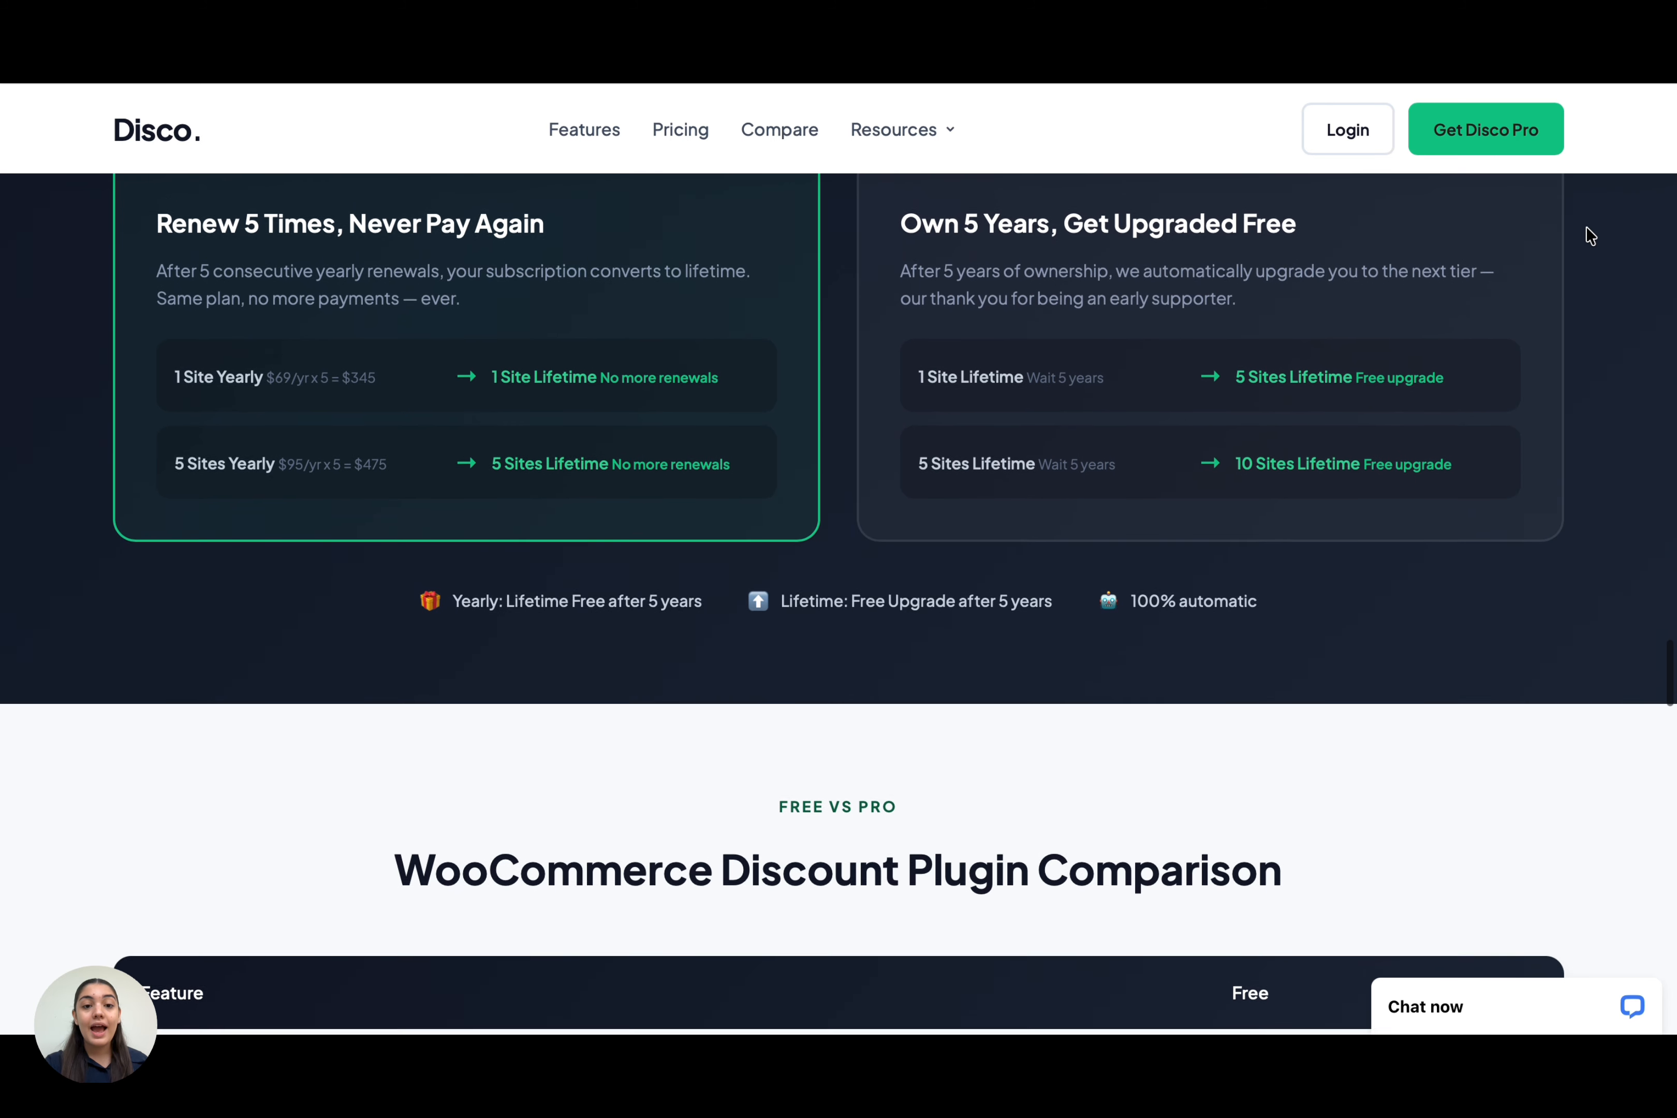
{"action": "scroll", "coordinate": [1589, 236], "scroll_direction": "down", "scroll_amount": 10}
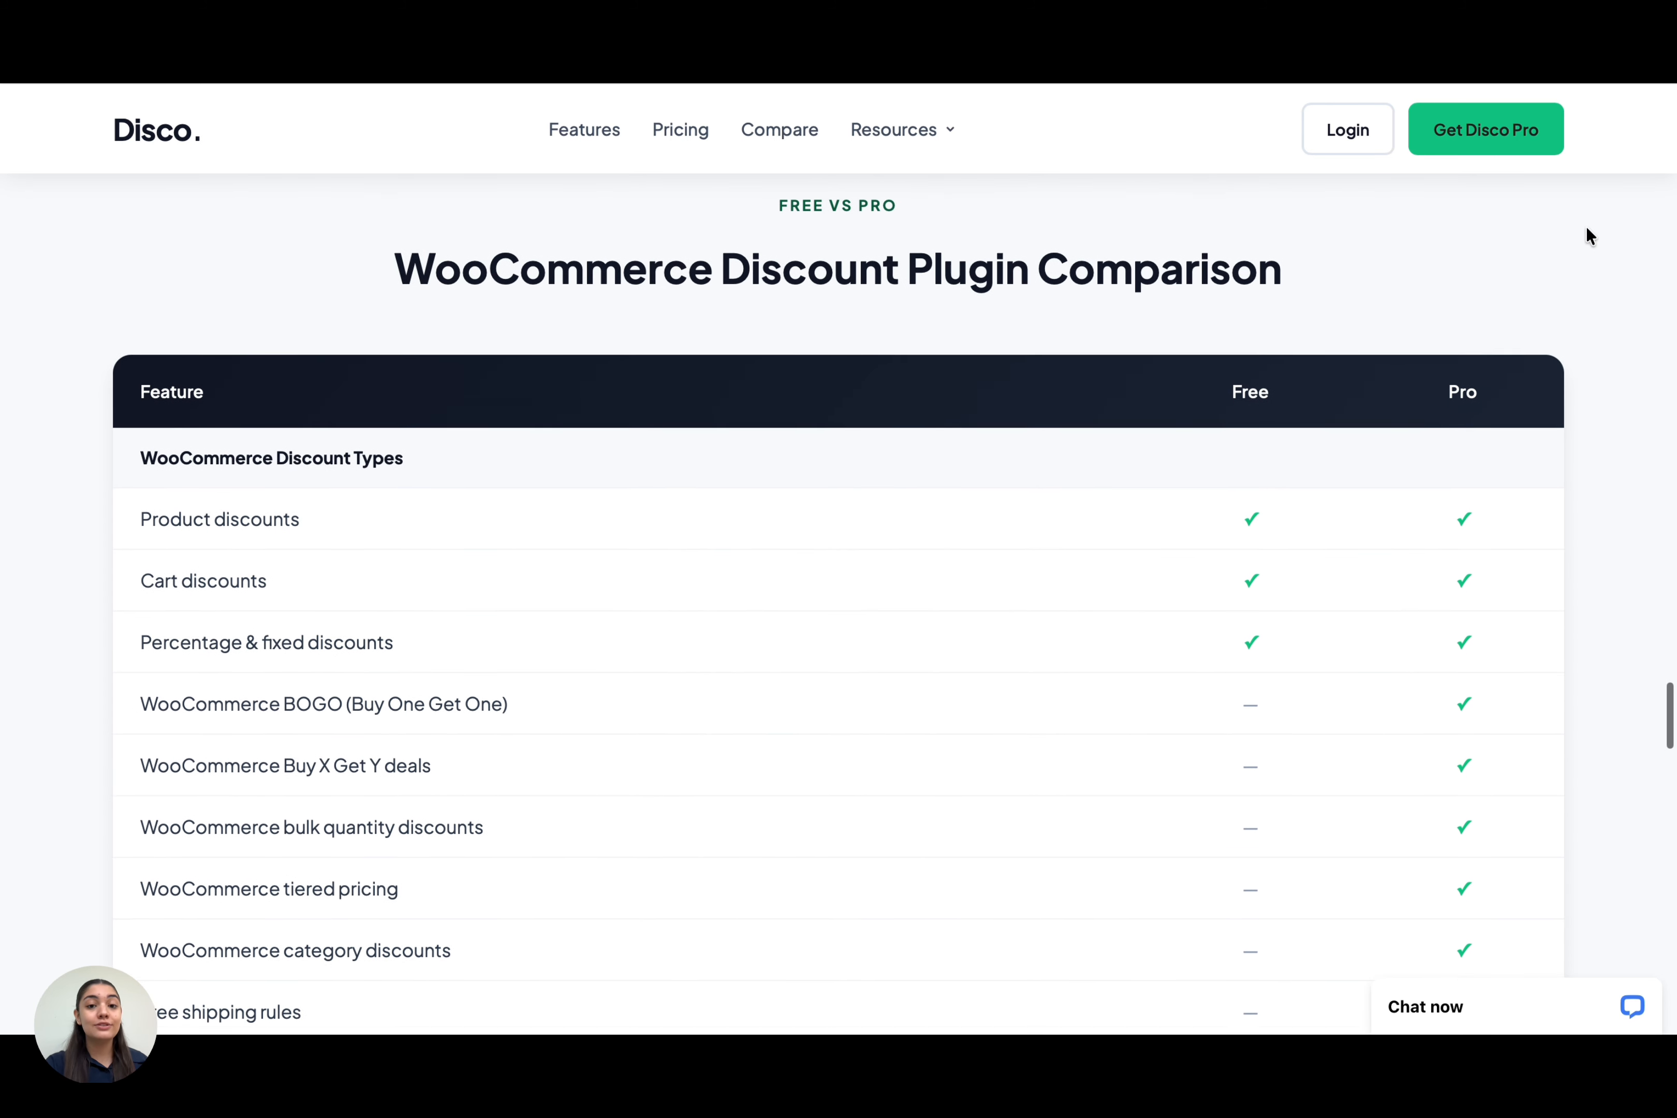
{"action": "scroll", "coordinate": [1587, 235], "scroll_direction": "down", "scroll_amount": 11}
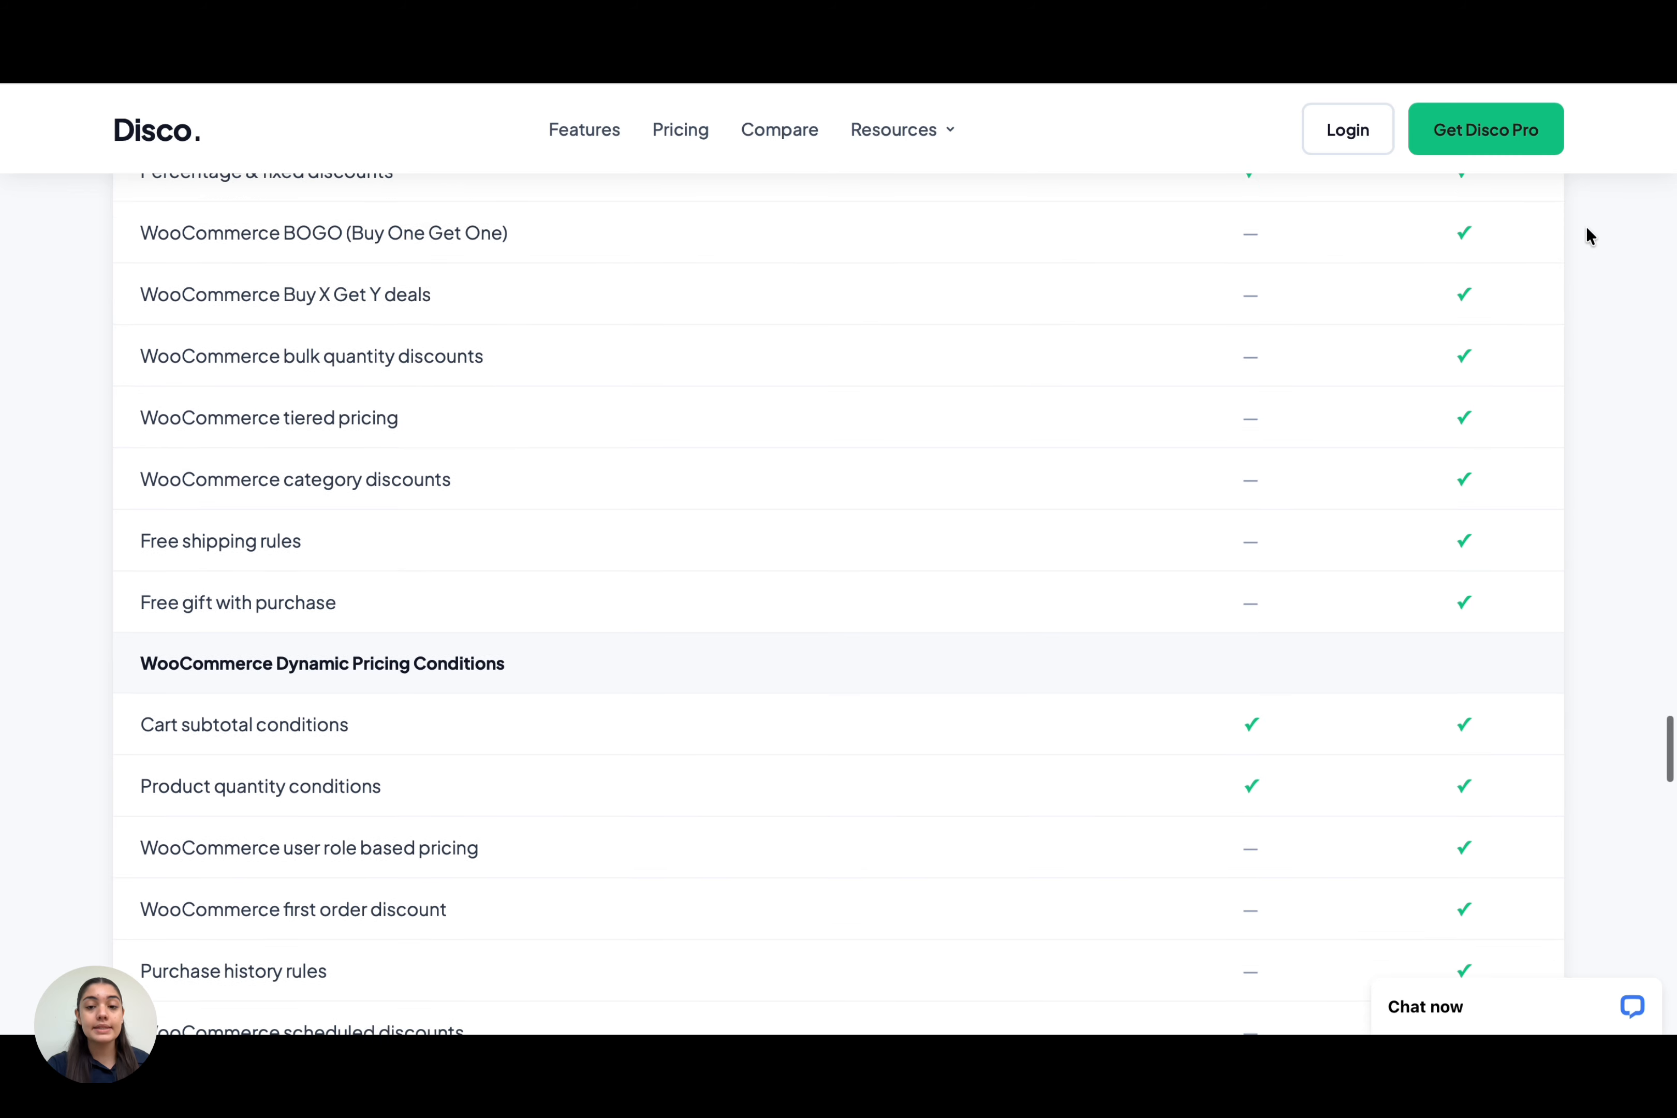
{"action": "scroll", "coordinate": [1586, 229], "scroll_direction": "down", "scroll_amount": 10}
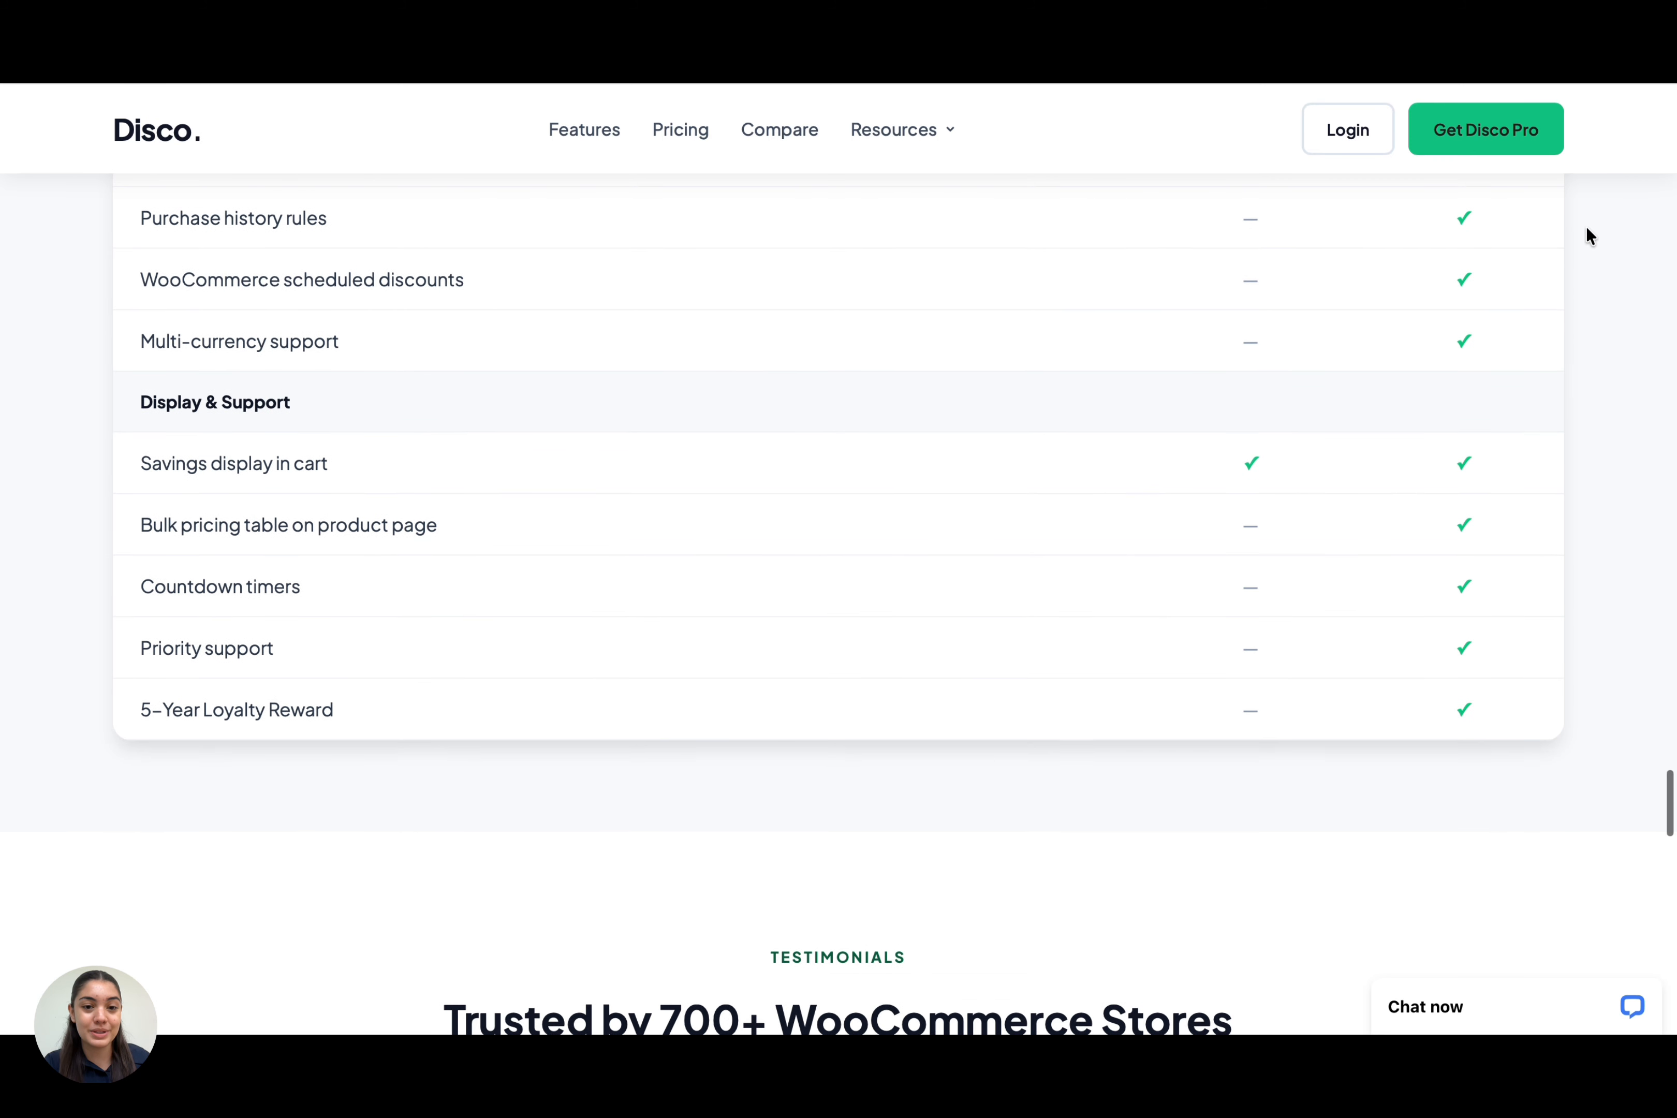
{"action": "scroll", "coordinate": [1587, 228], "scroll_direction": "down", "scroll_amount": 9}
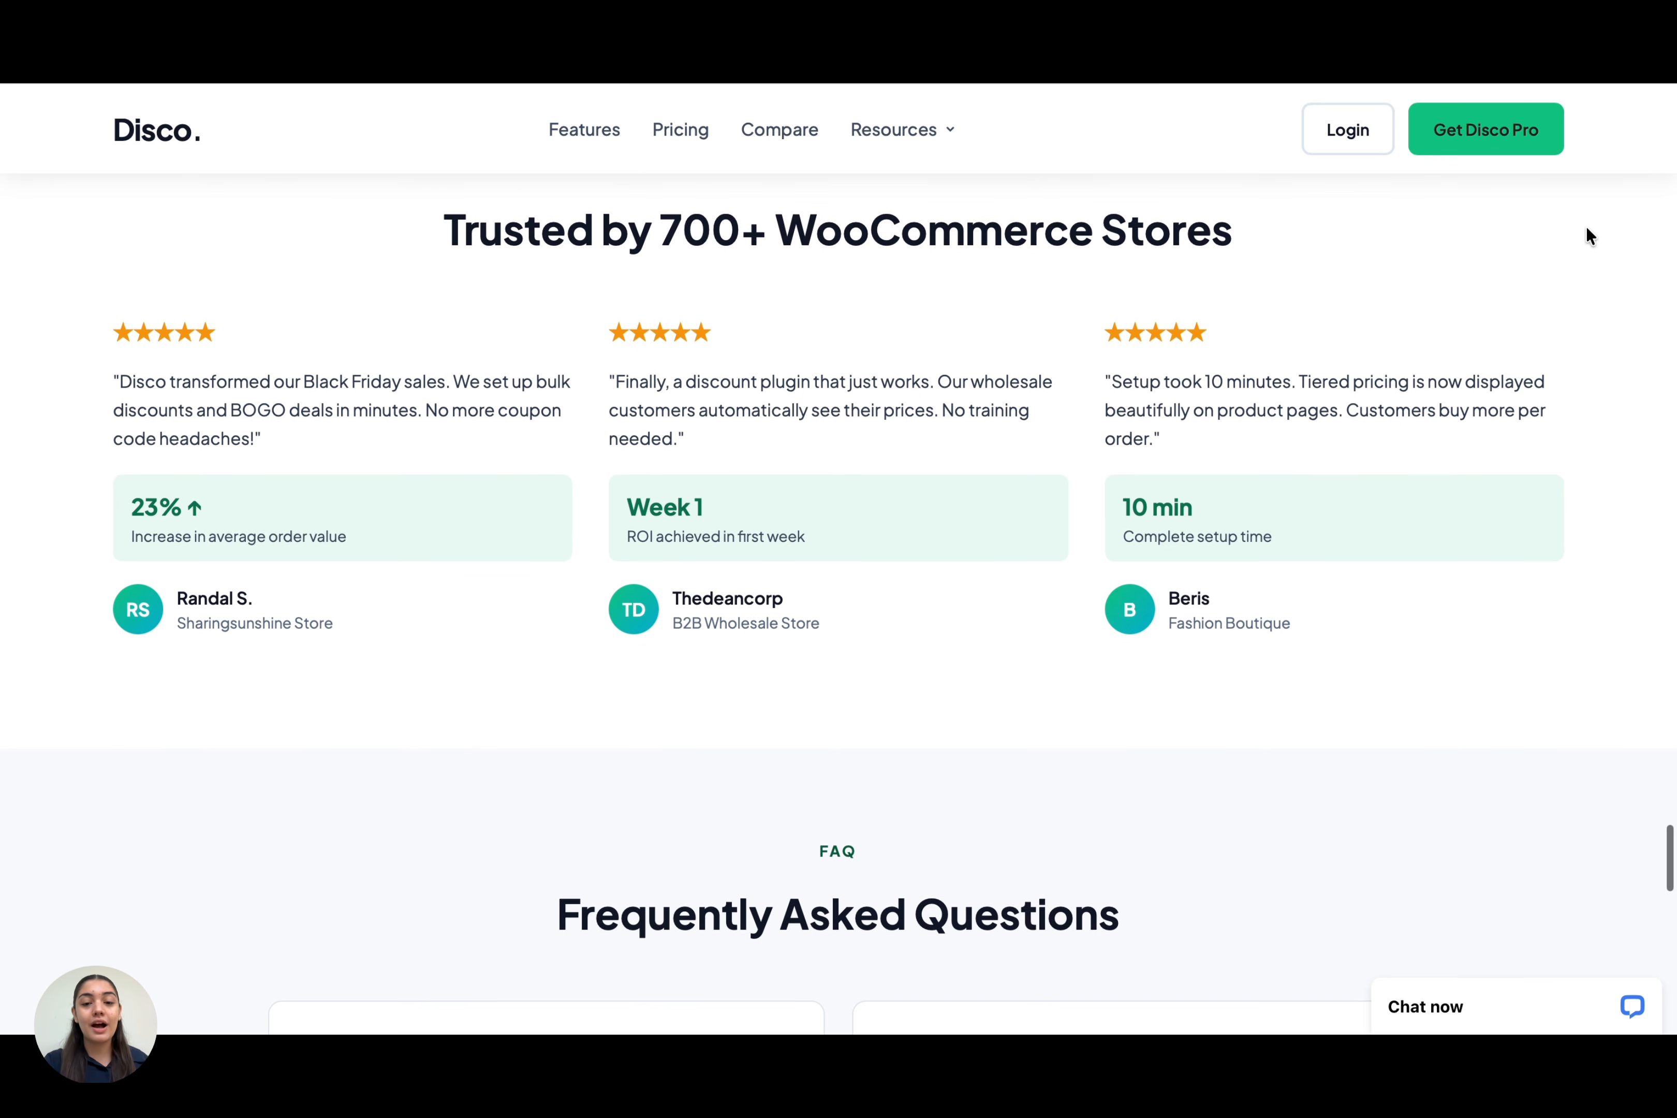
{"action": "scroll", "coordinate": [1587, 228], "scroll_direction": "down", "scroll_amount": 10}
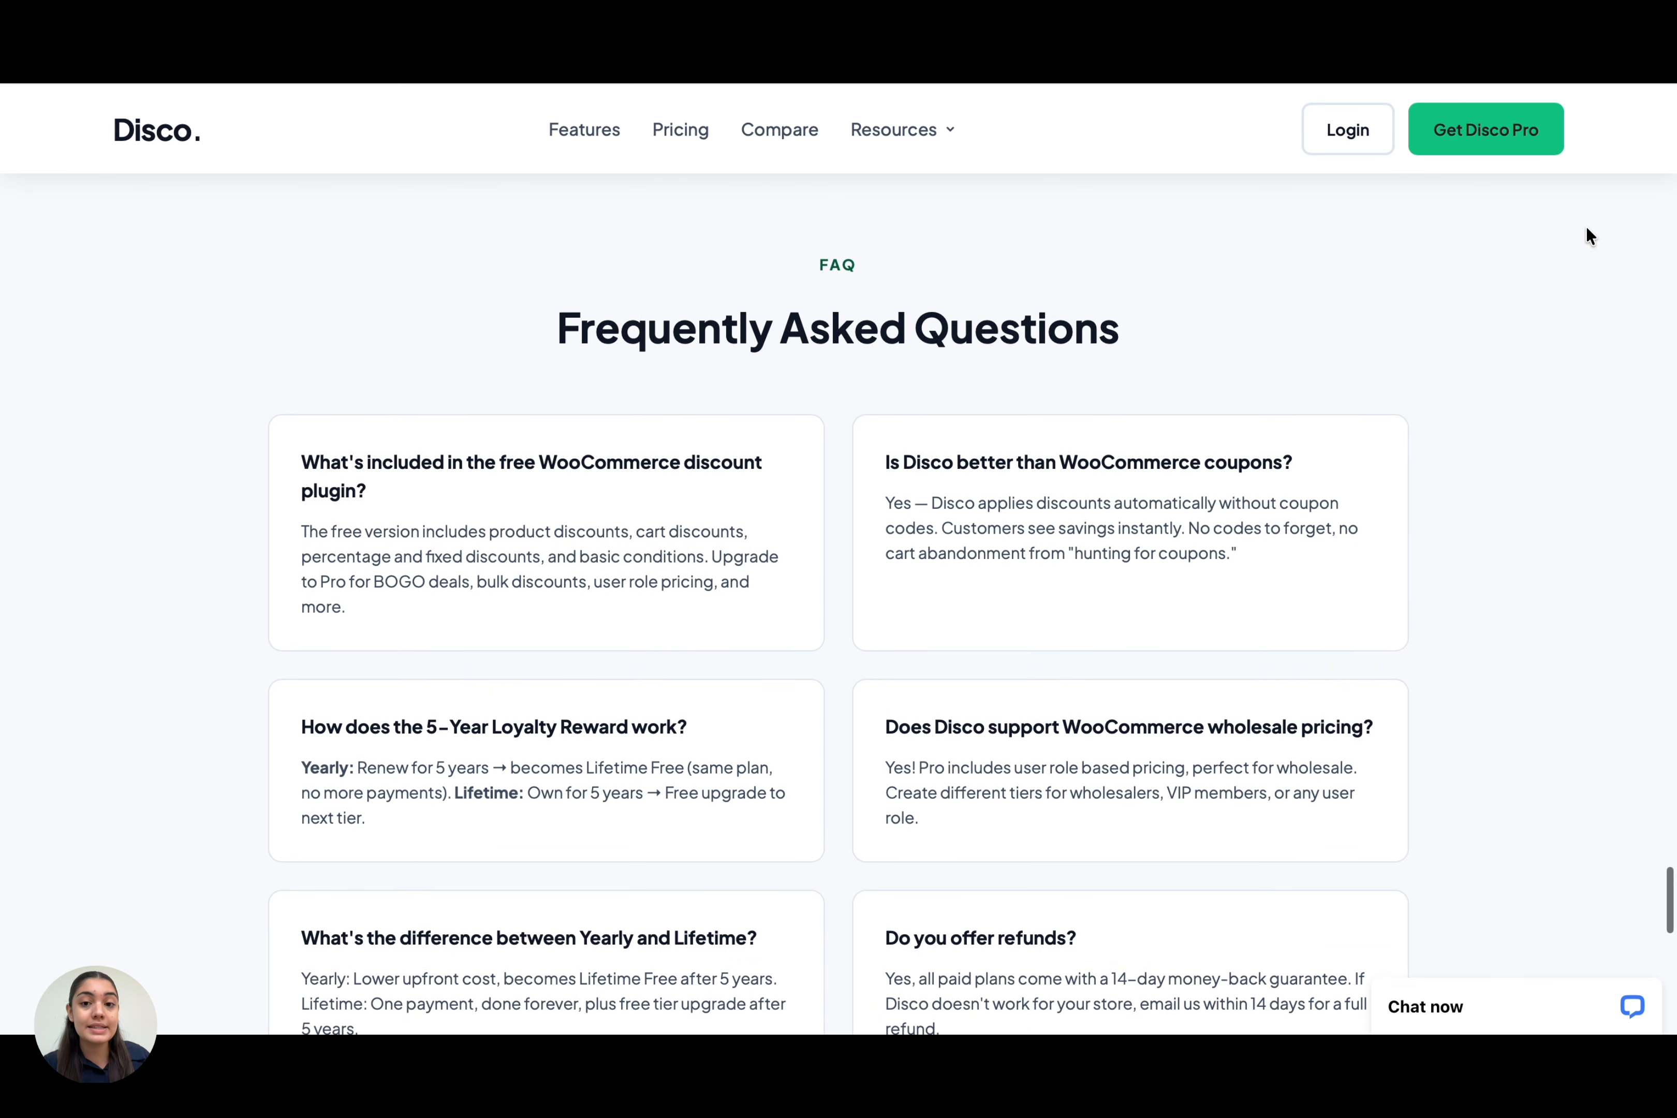
{"action": "scroll", "coordinate": [1587, 236], "scroll_direction": "down", "scroll_amount": 1}
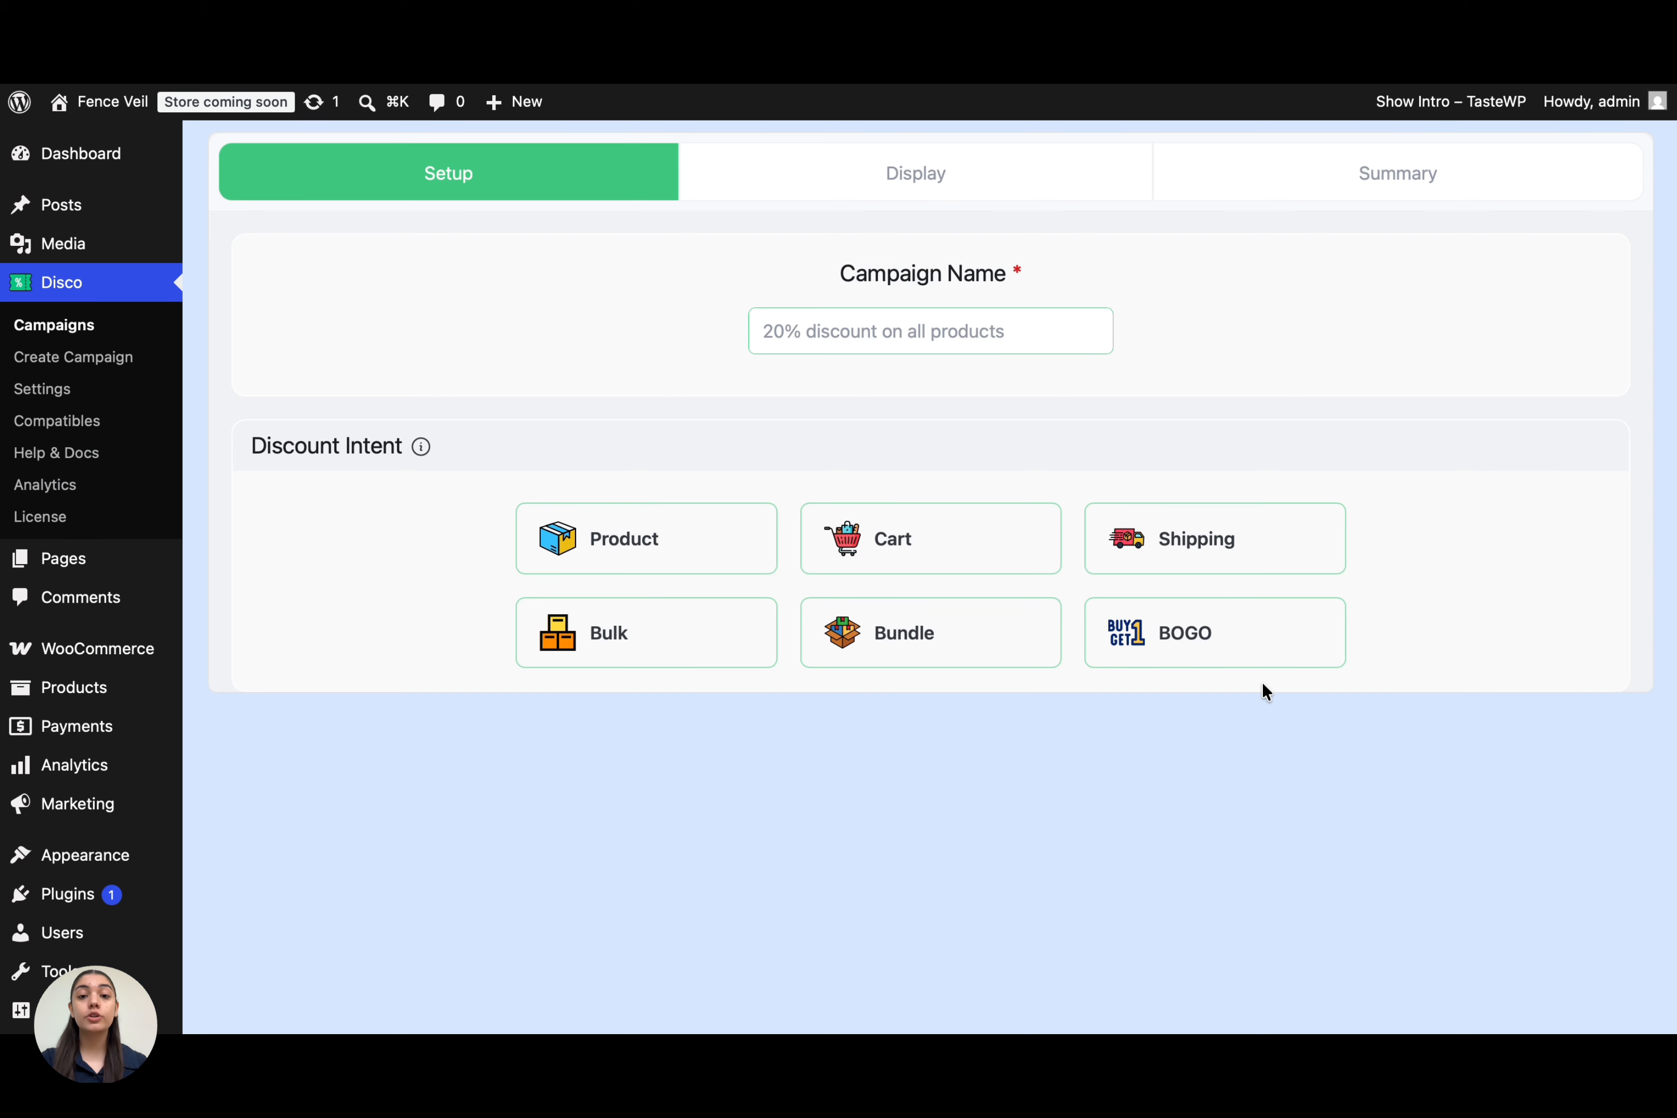
Step: In the WordPress Disco campaign setup, choose BOGO as the discount intent and look through the available BOGO types
{"action": "left_click", "coordinate": [1201, 646]}
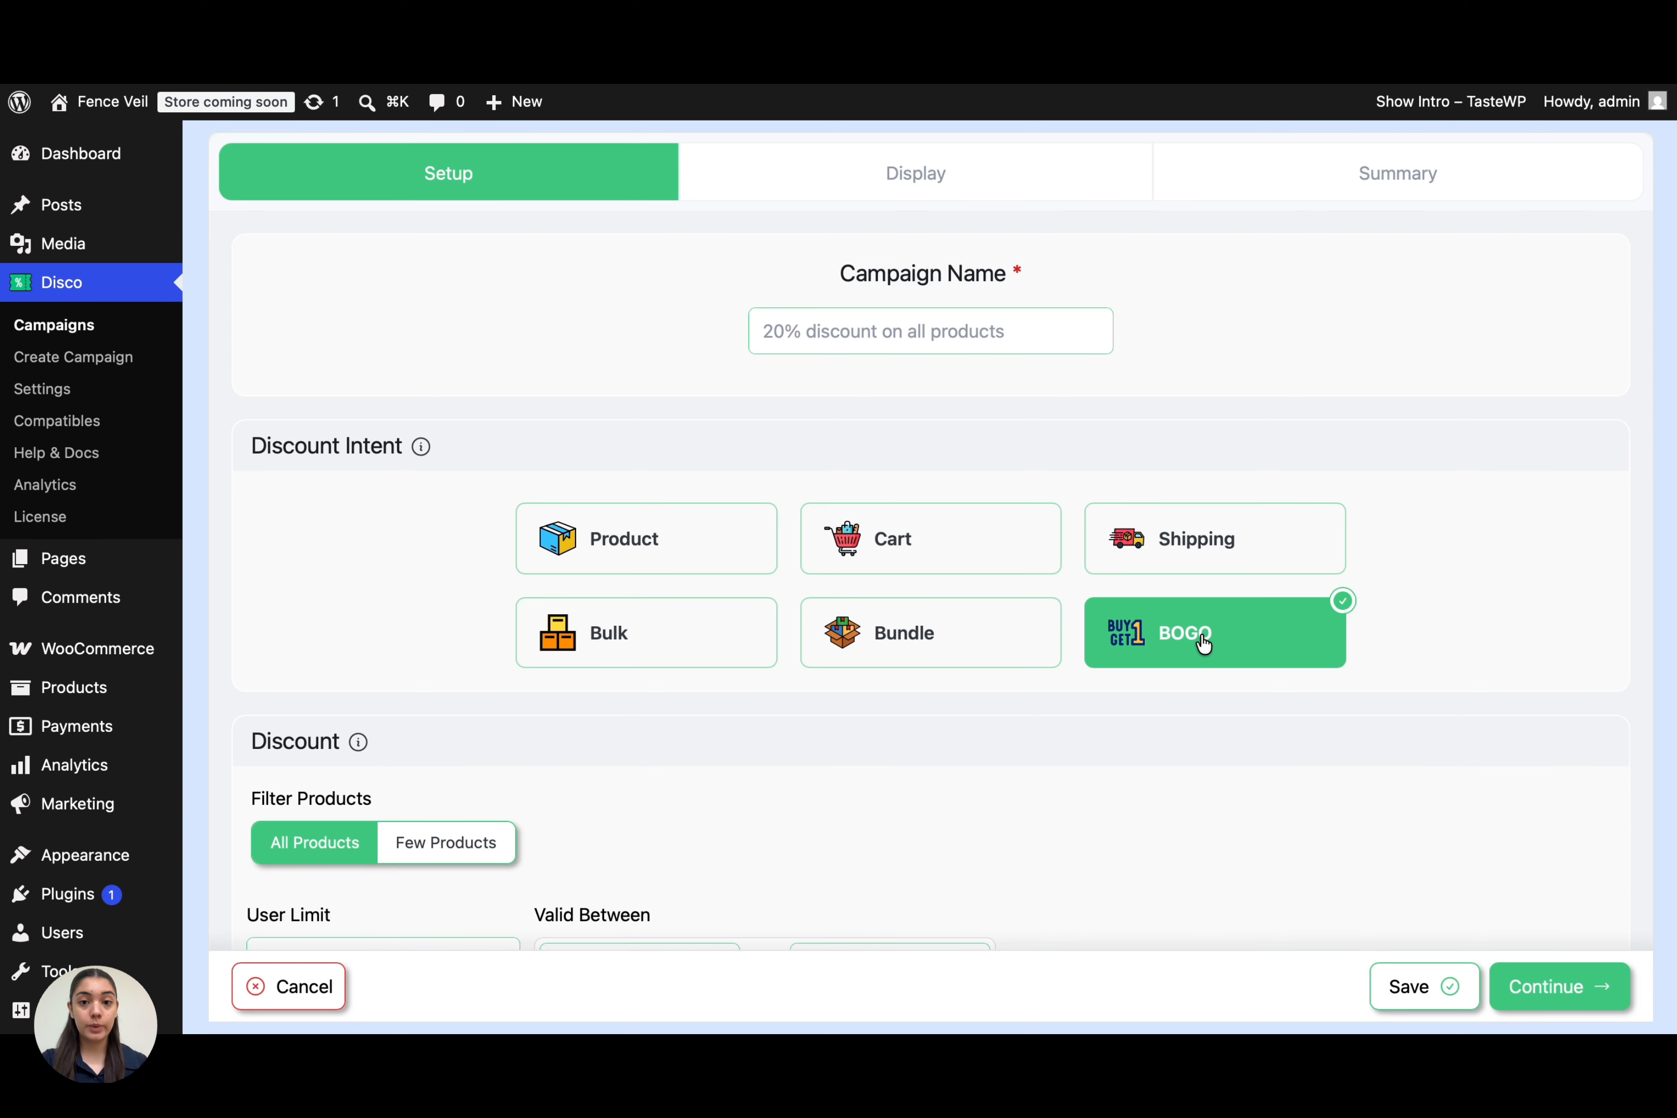
{"action": "scroll", "coordinate": [983, 807], "scroll_direction": "down", "scroll_amount": 2}
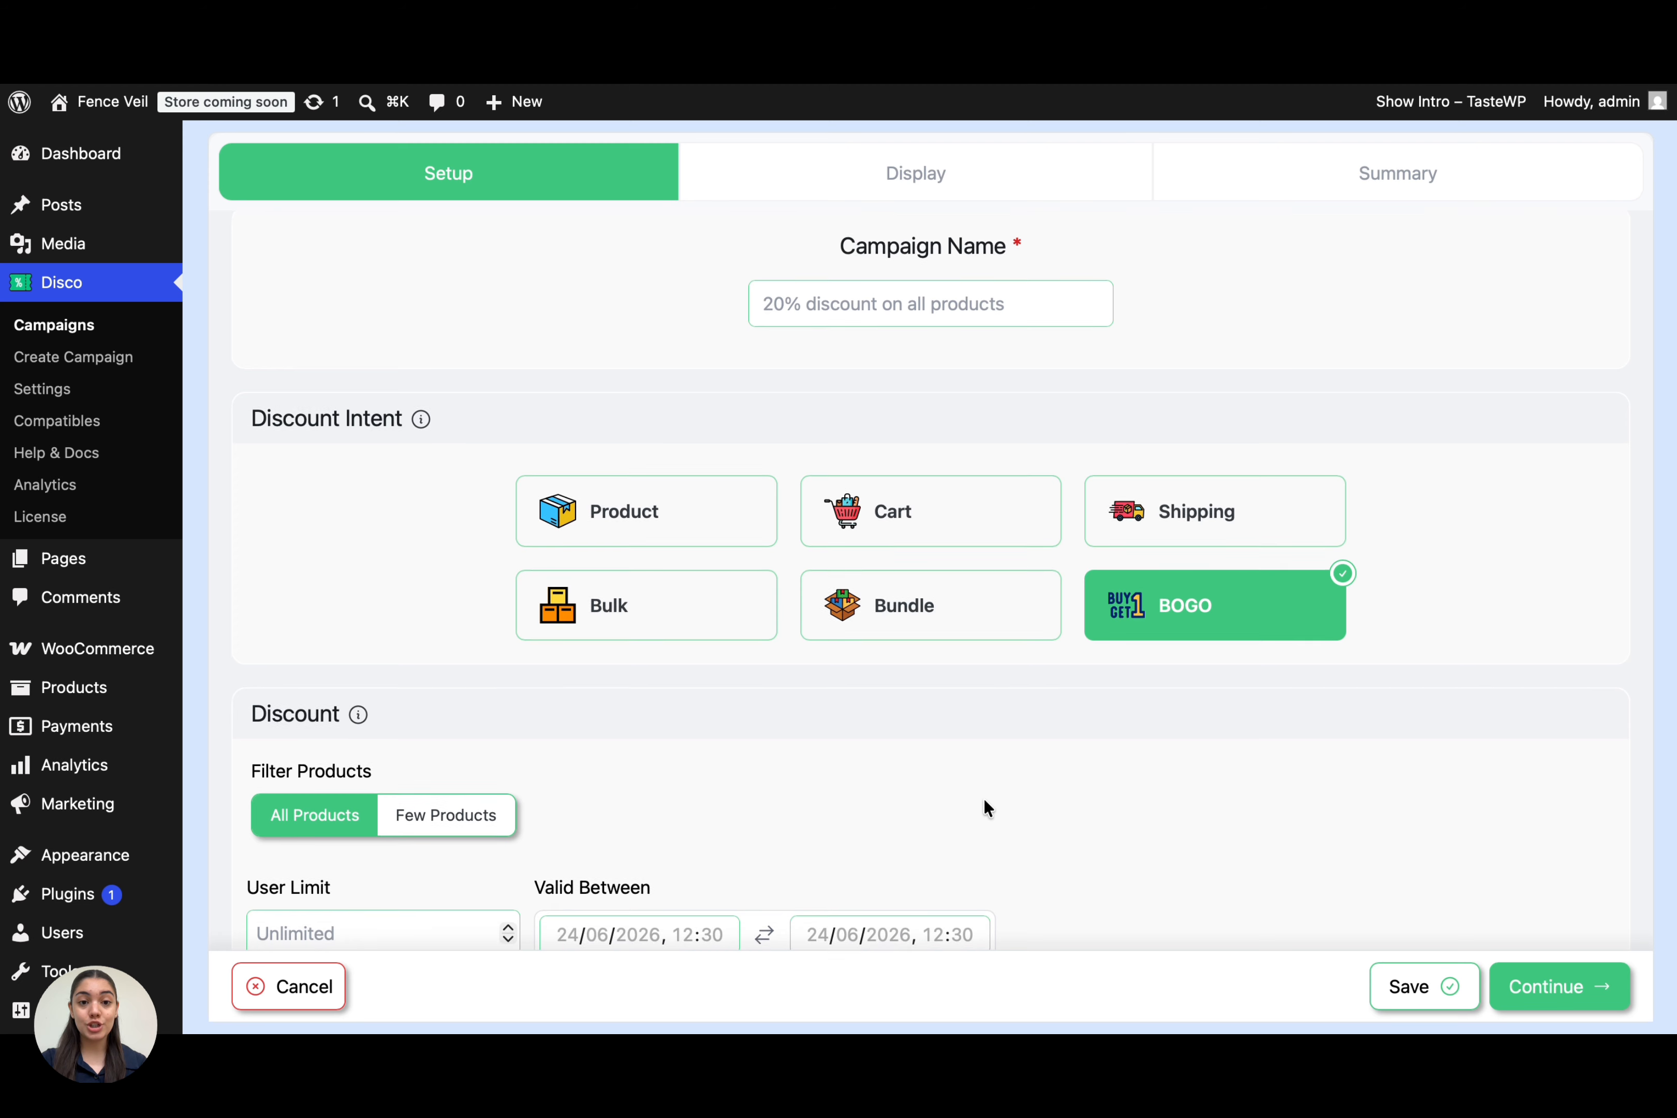
{"action": "scroll", "coordinate": [985, 804], "scroll_direction": "down", "scroll_amount": 3}
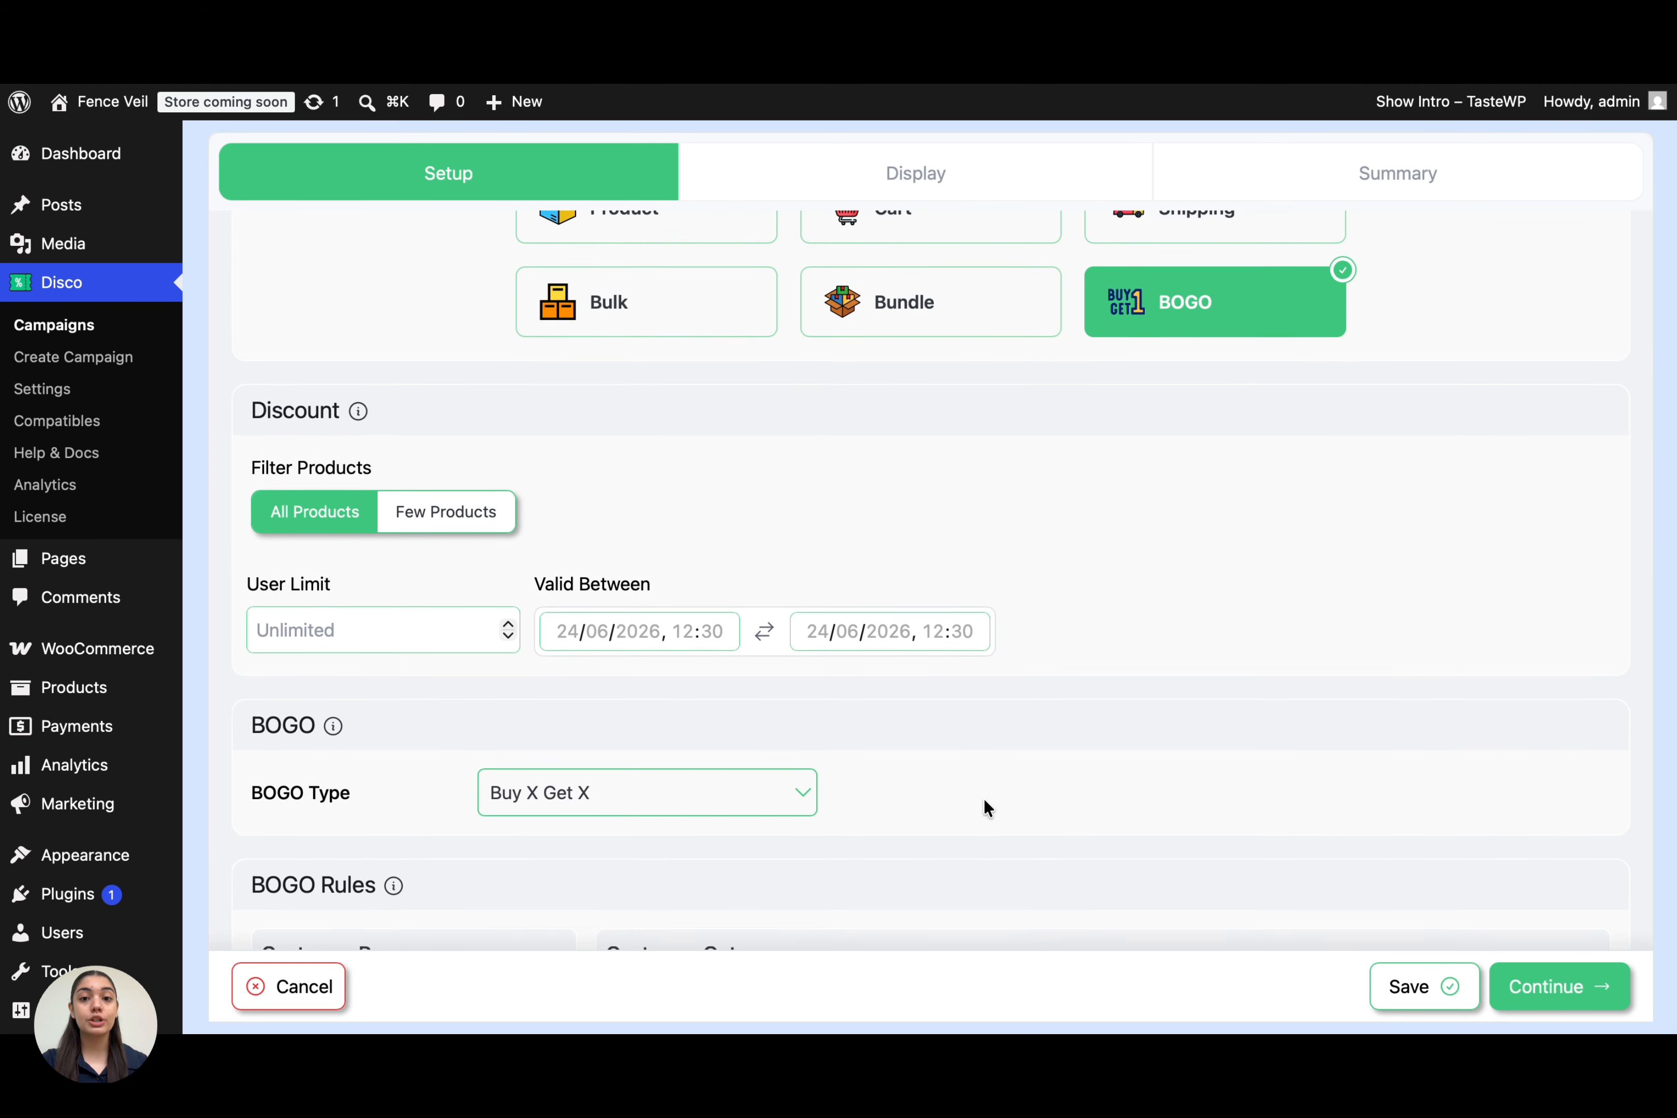
{"action": "scroll", "coordinate": [985, 805], "scroll_direction": "down", "scroll_amount": 3}
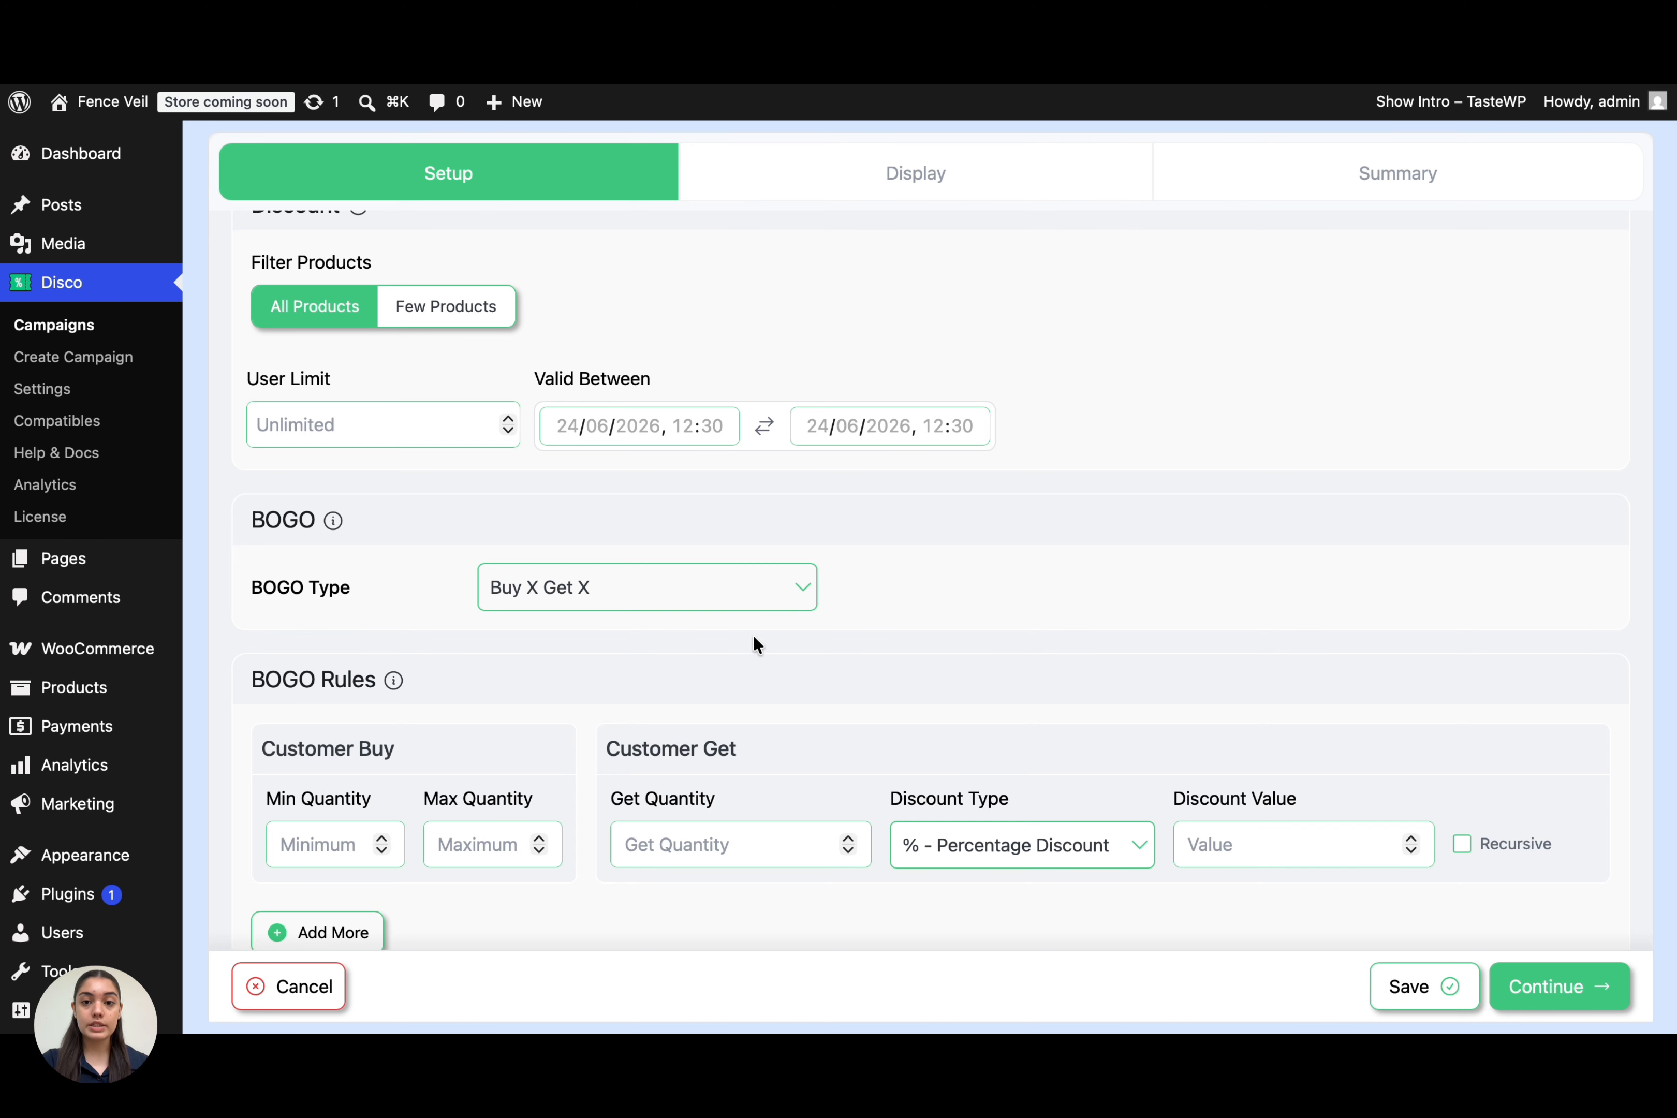
{"action": "left_click", "coordinate": [724, 597]}
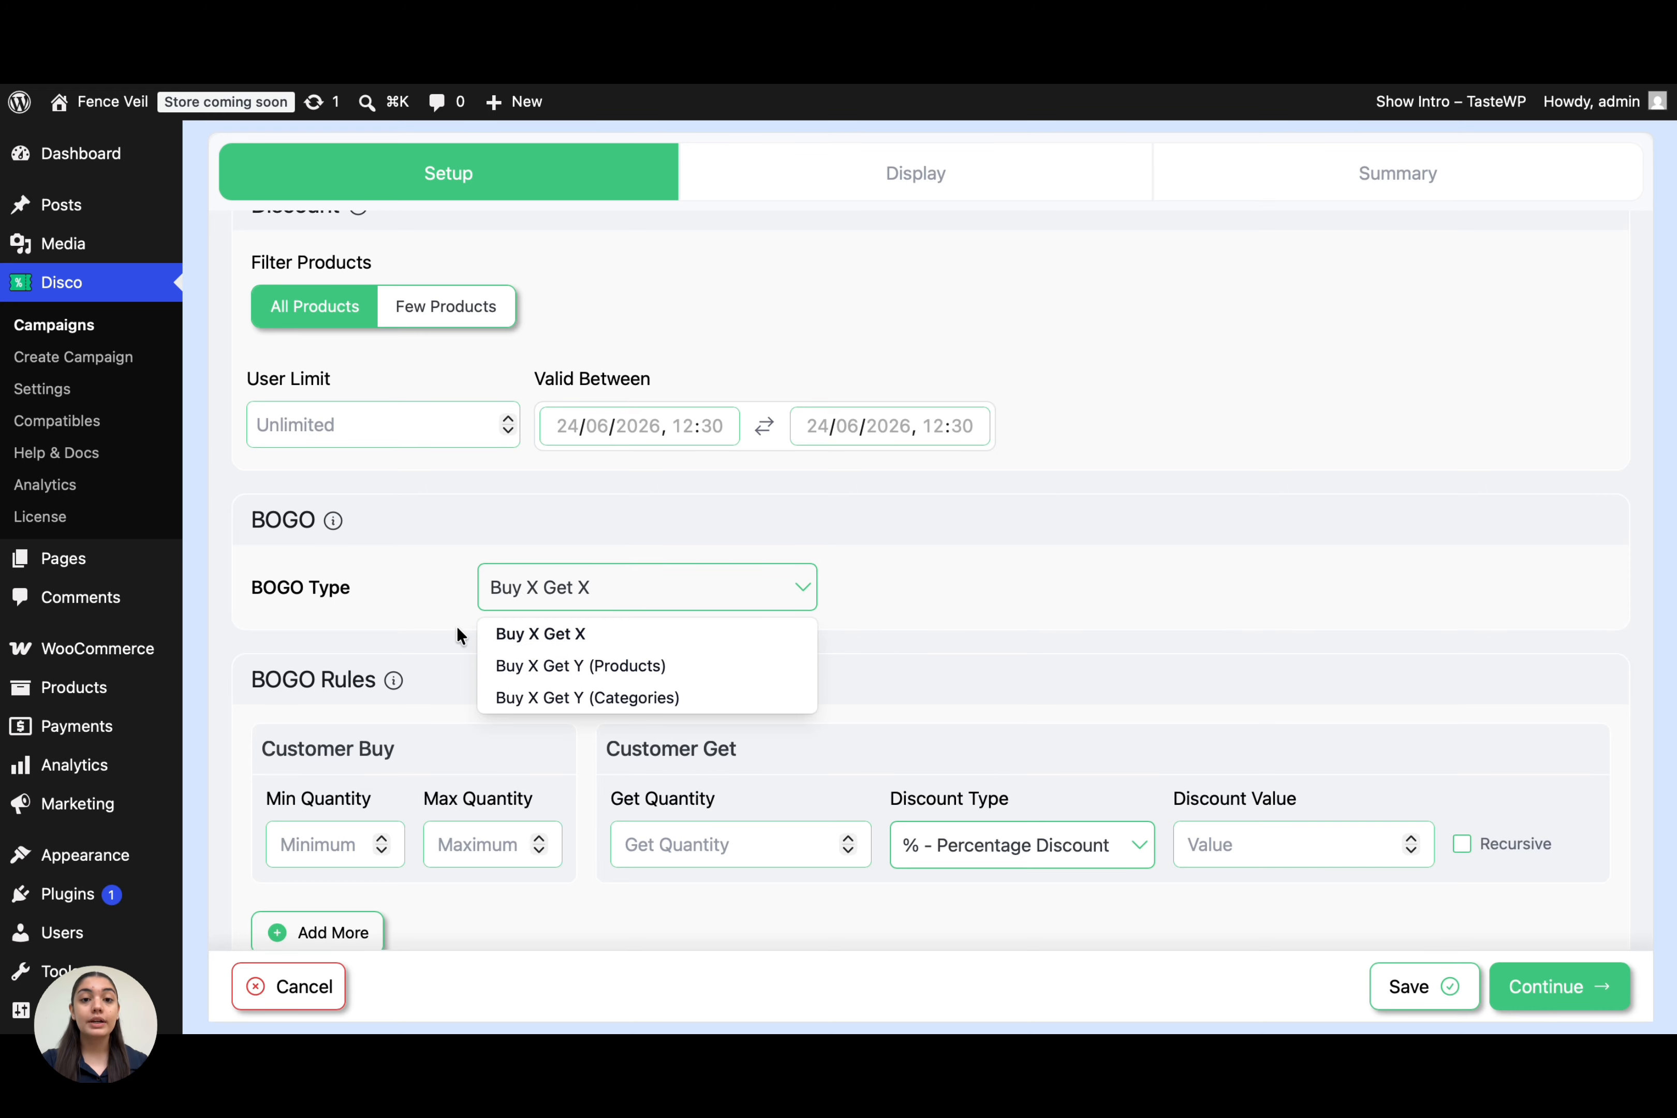
{"action": "scroll", "coordinate": [456, 626], "scroll_direction": "down", "scroll_amount": 1}
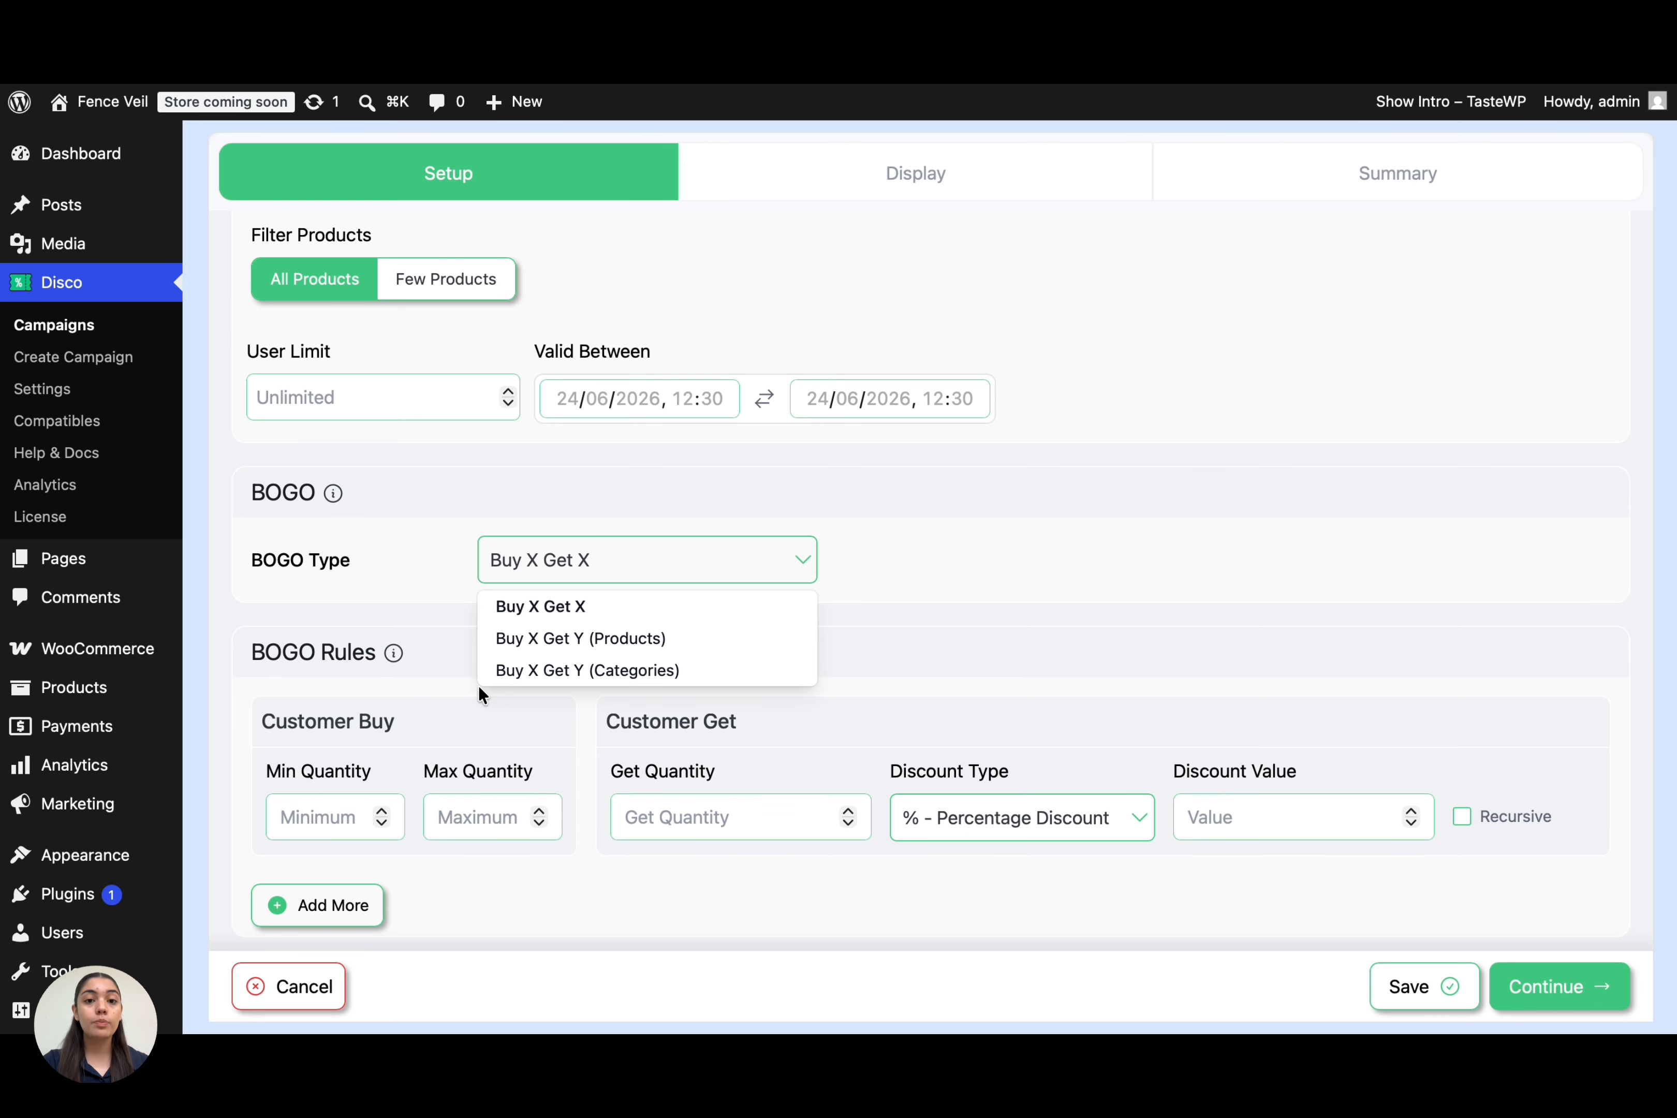
Step: Set the discount type of the BOGO rule to Free Items
{"action": "scroll", "coordinate": [479, 685], "scroll_direction": "up", "scroll_amount": 10}
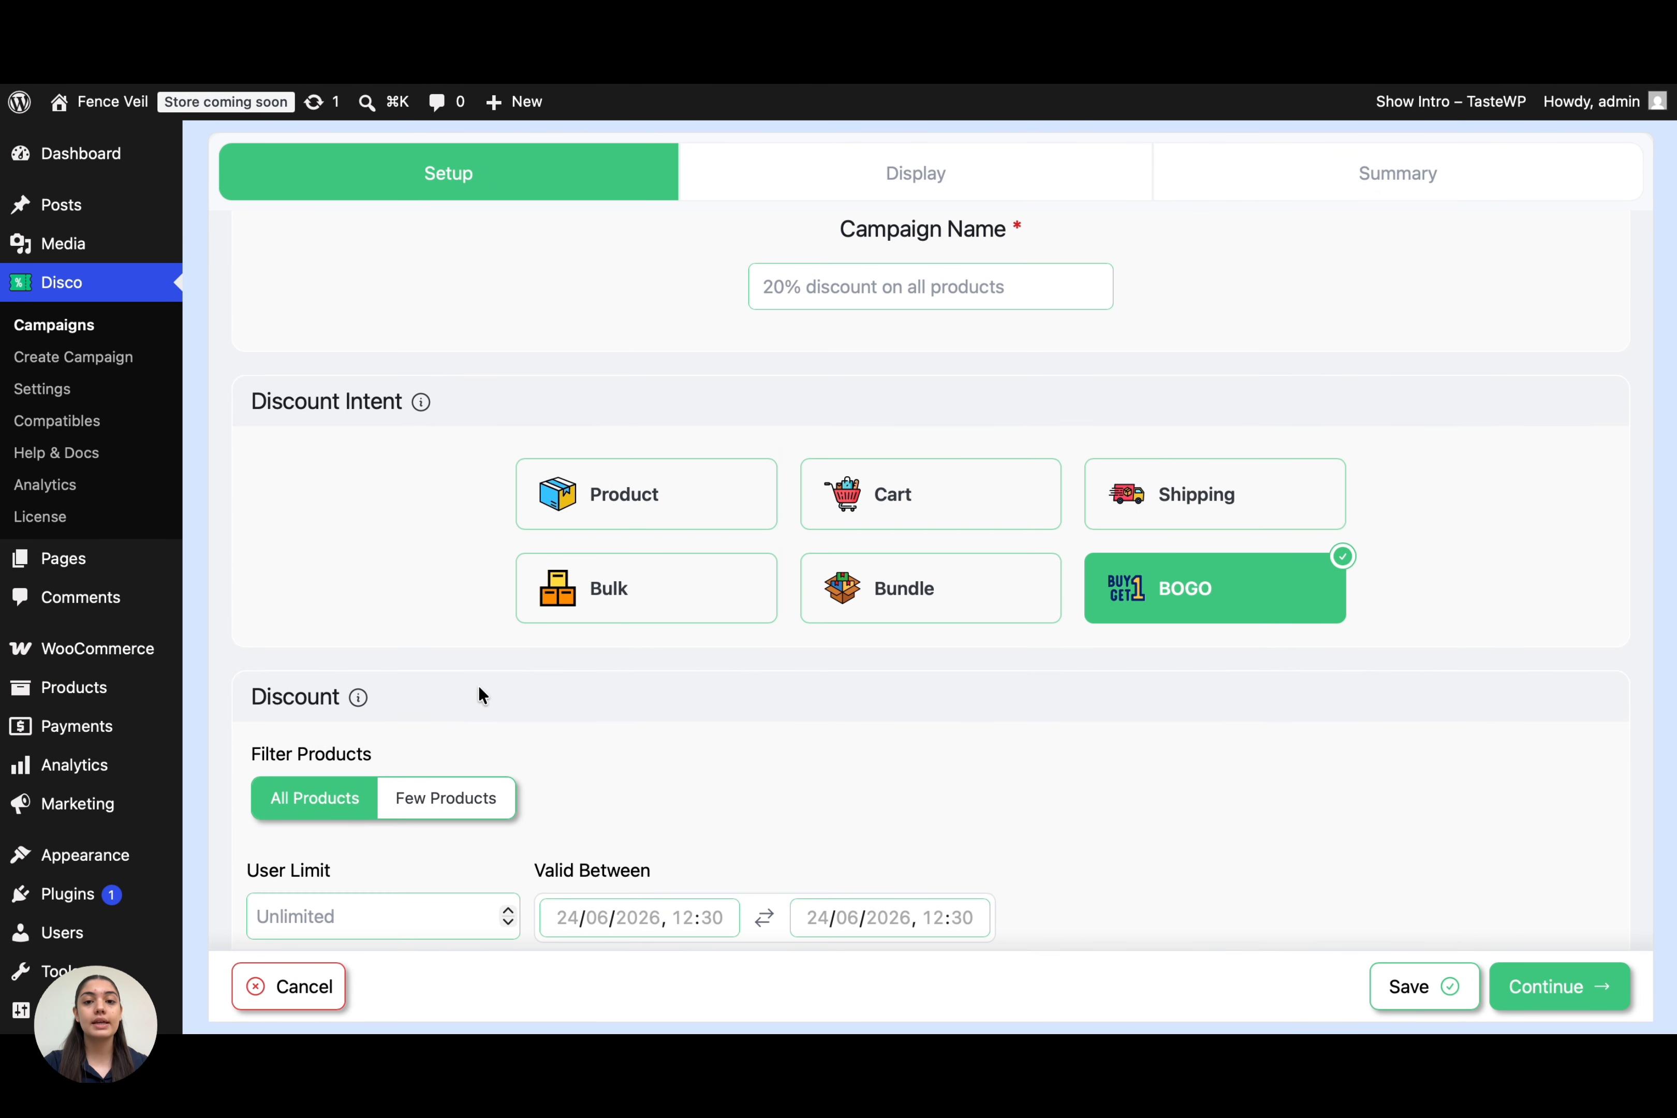
{"action": "scroll", "coordinate": [478, 687], "scroll_direction": "up", "scroll_amount": 1}
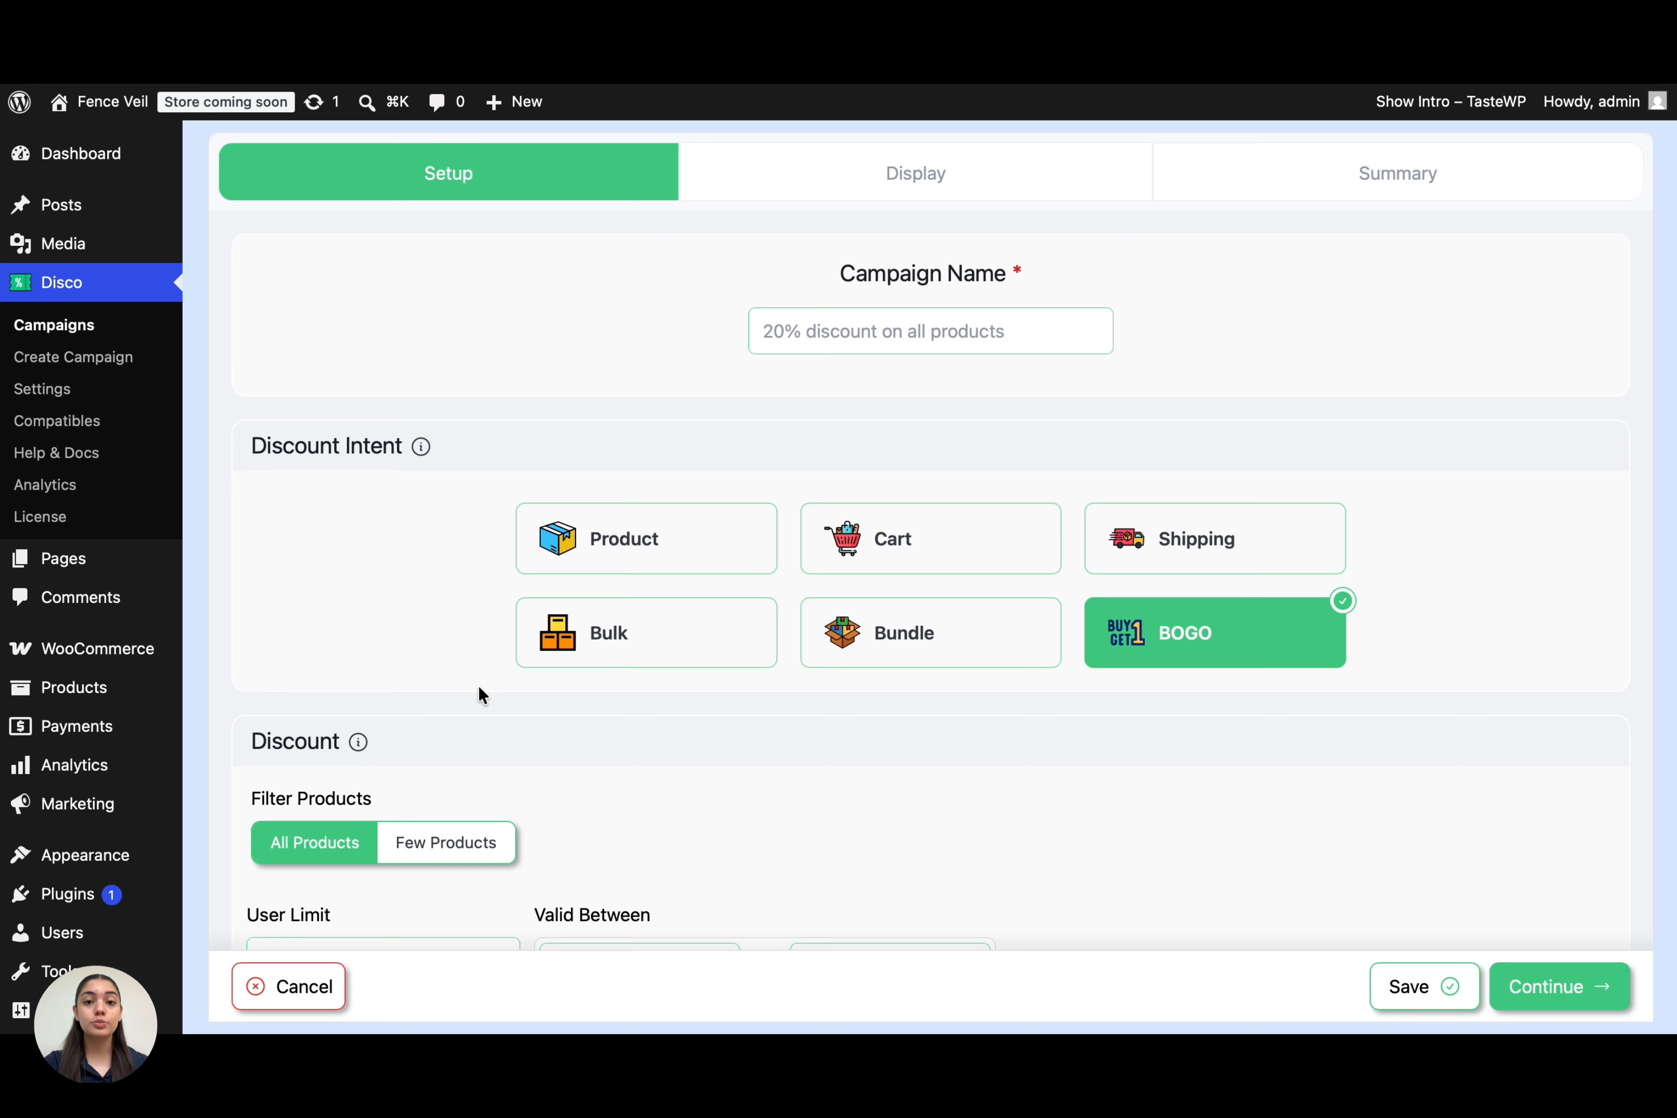
{"action": "scroll", "coordinate": [478, 687], "scroll_direction": "down", "scroll_amount": 15}
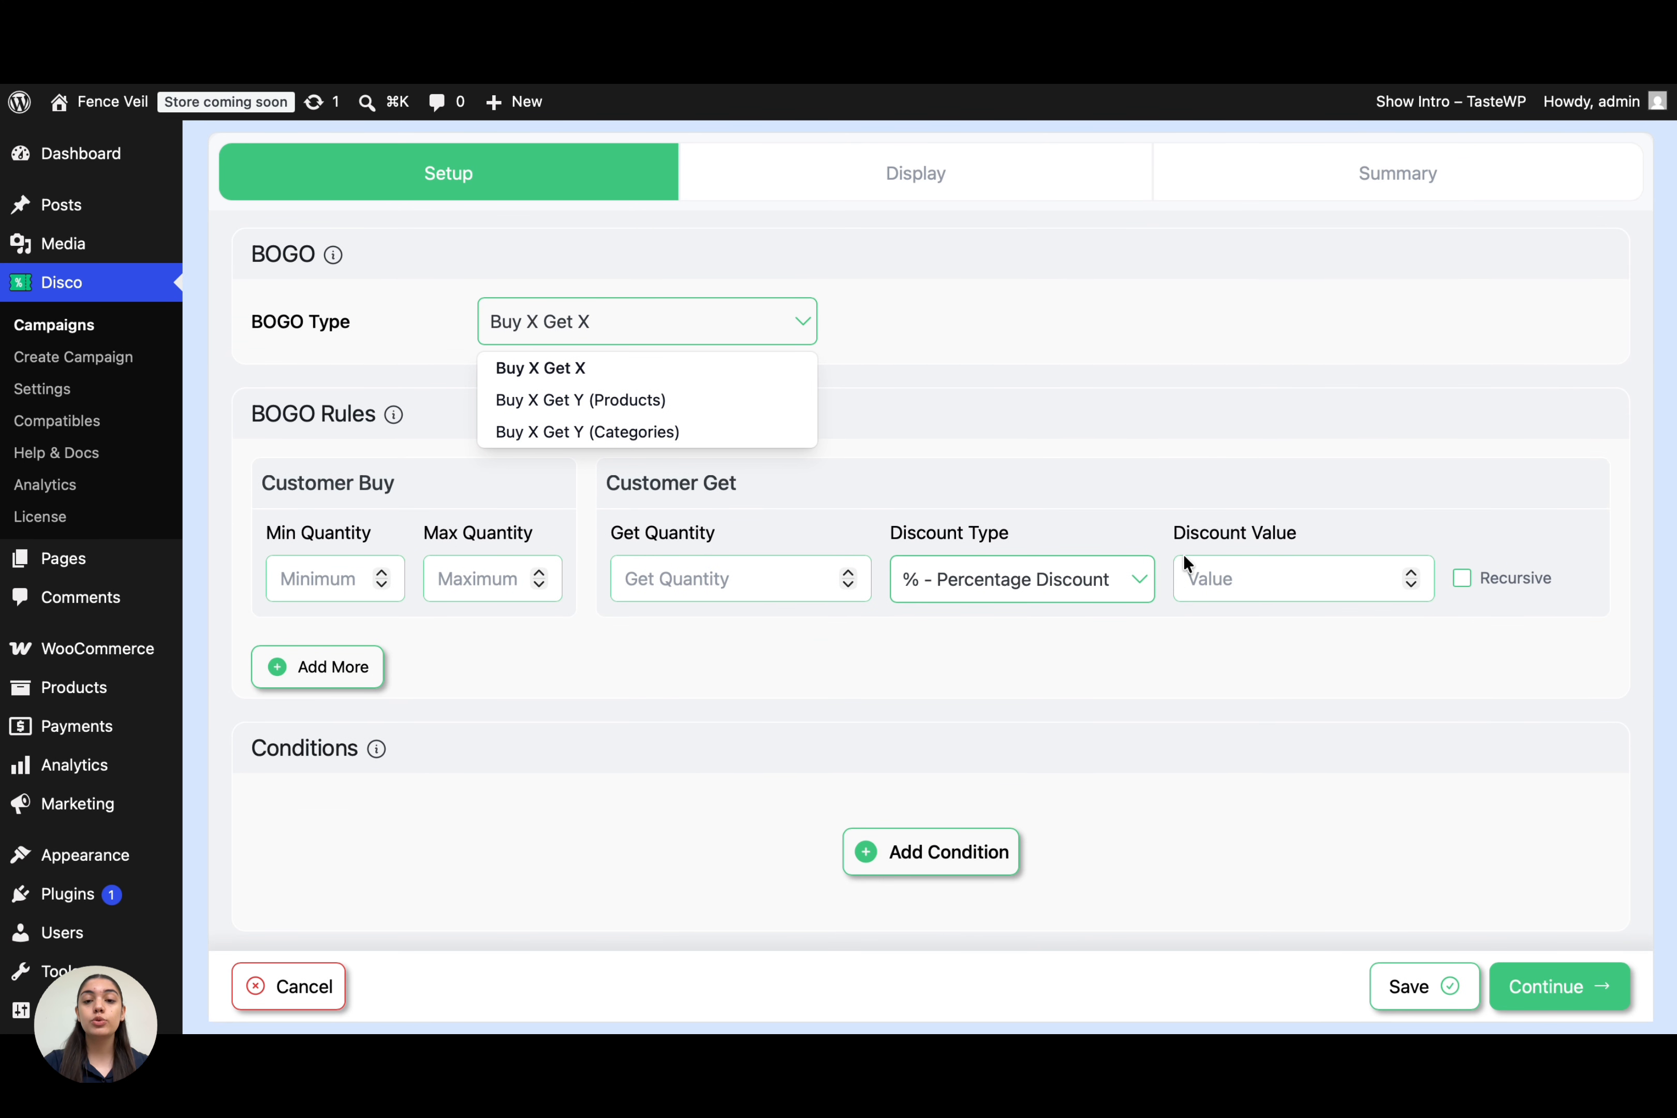
{"action": "left_click", "coordinate": [1132, 580]}
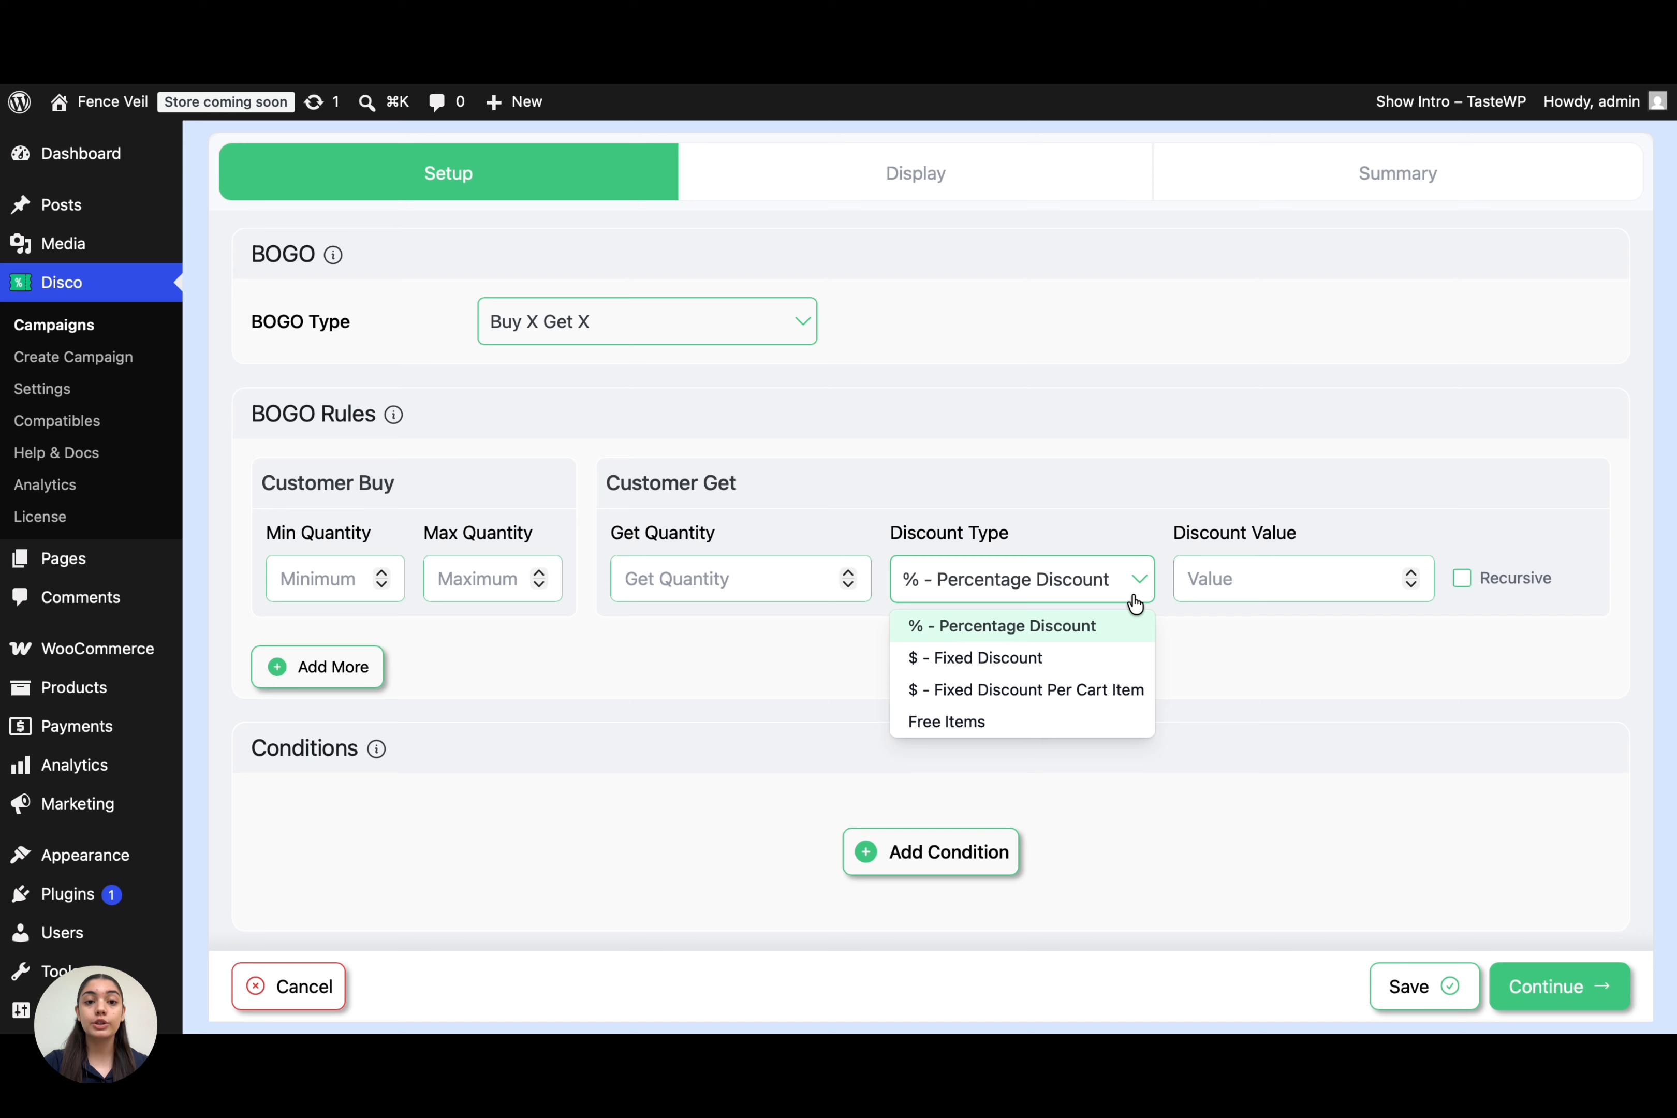
{"action": "left_click", "coordinate": [1095, 730]}
Step: Set the BOGO rule's minimum buy quantity to 1 and its get quantity to 1
{"action": "left_click", "coordinate": [352, 574]}
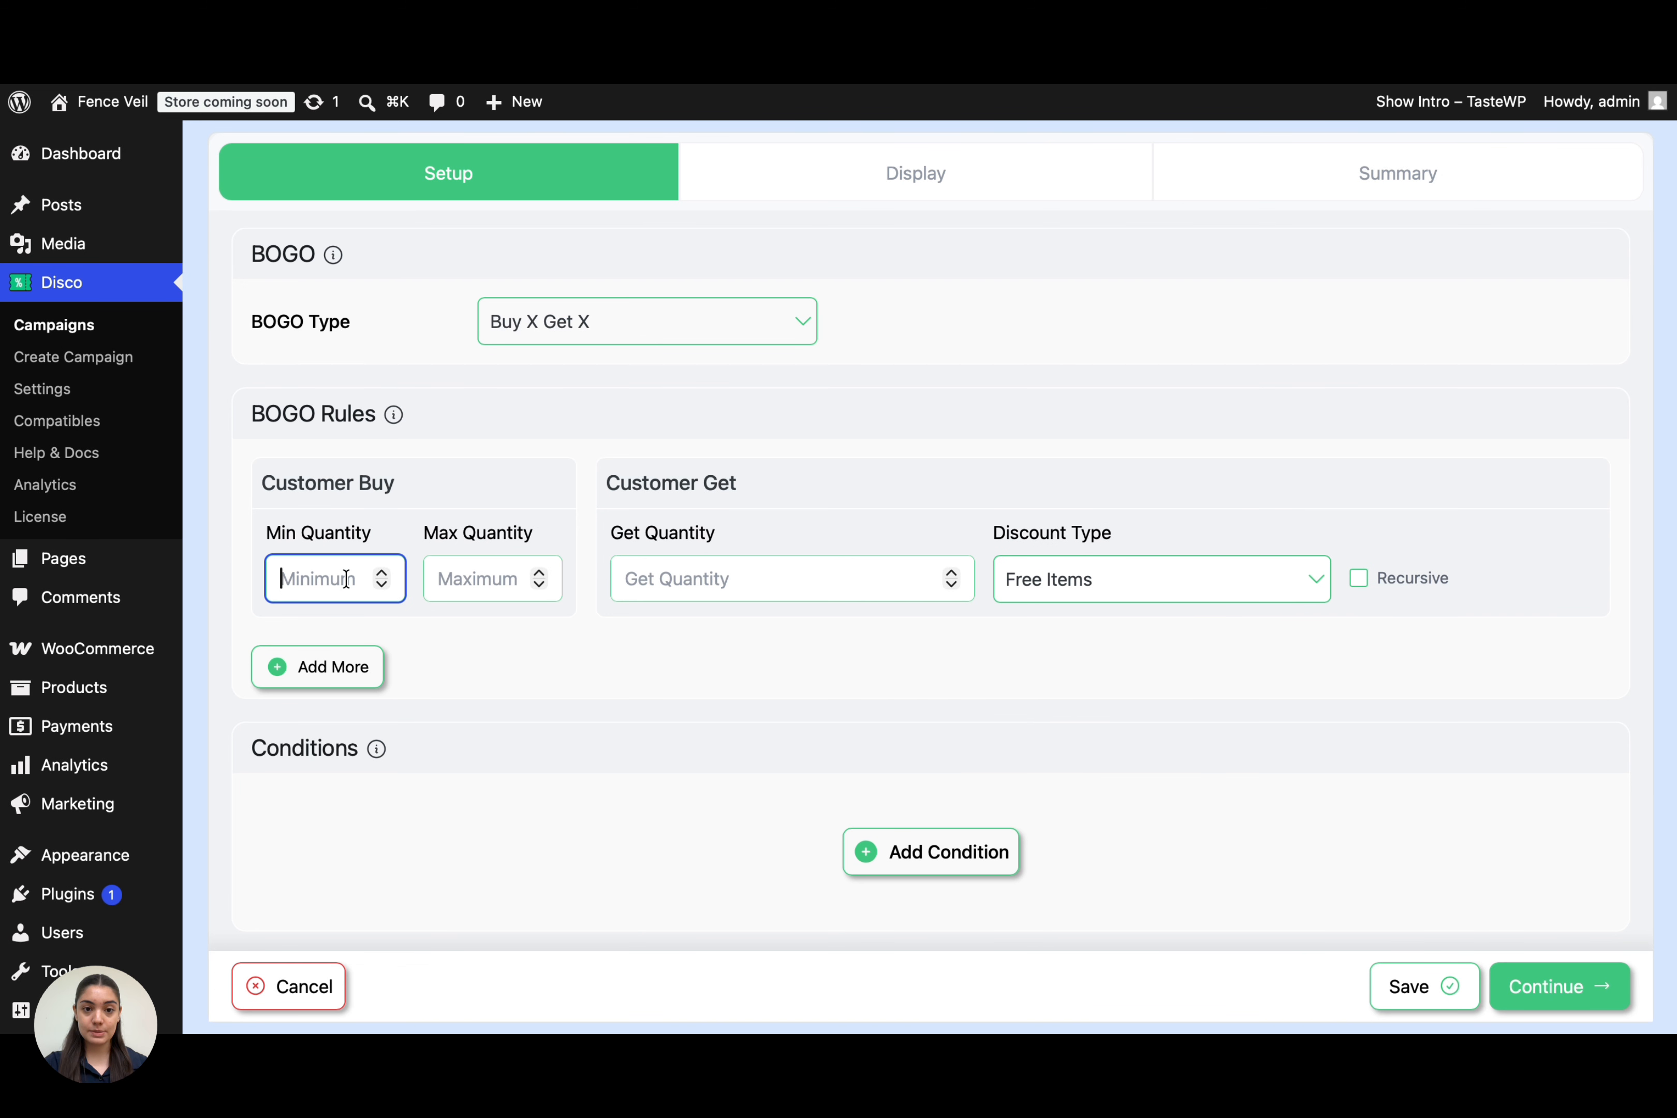
{"action": "type", "text": "1"}
{"action": "left_click", "coordinate": [664, 575]}
{"action": "type", "text": "1"}
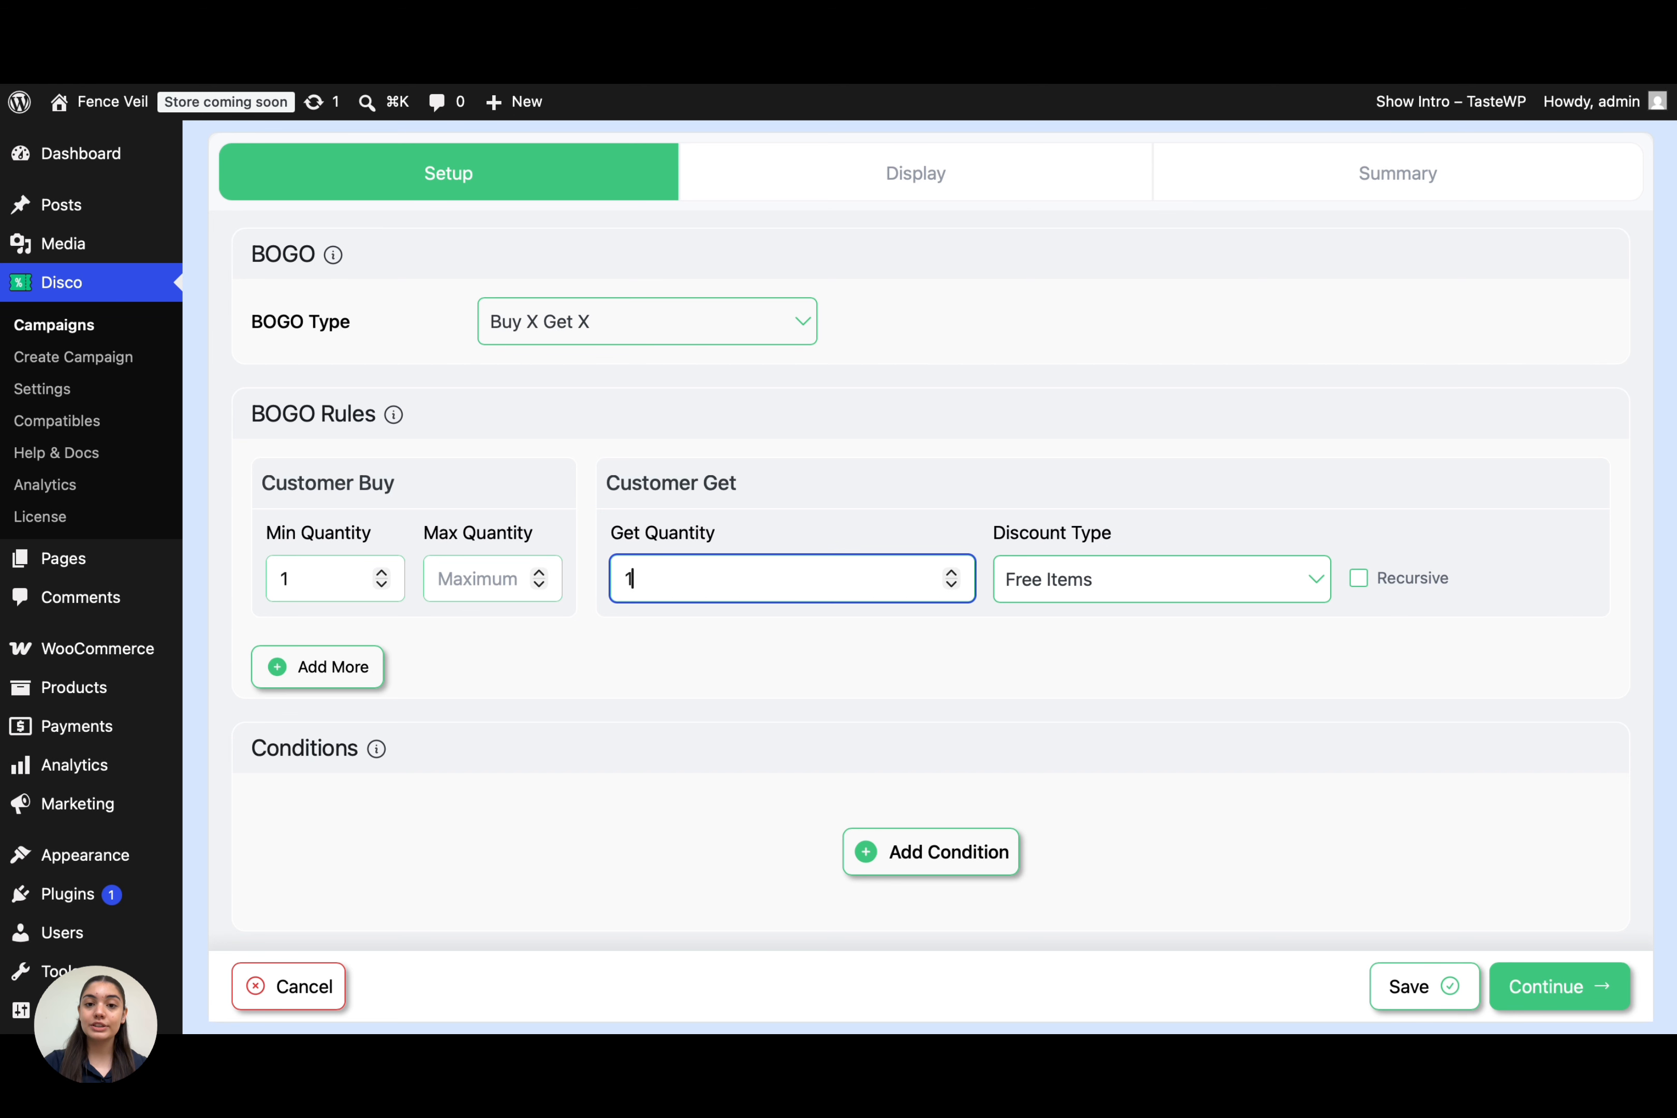
{"action": "scroll", "coordinate": [927, 577], "scroll_direction": "up", "scroll_amount": 10}
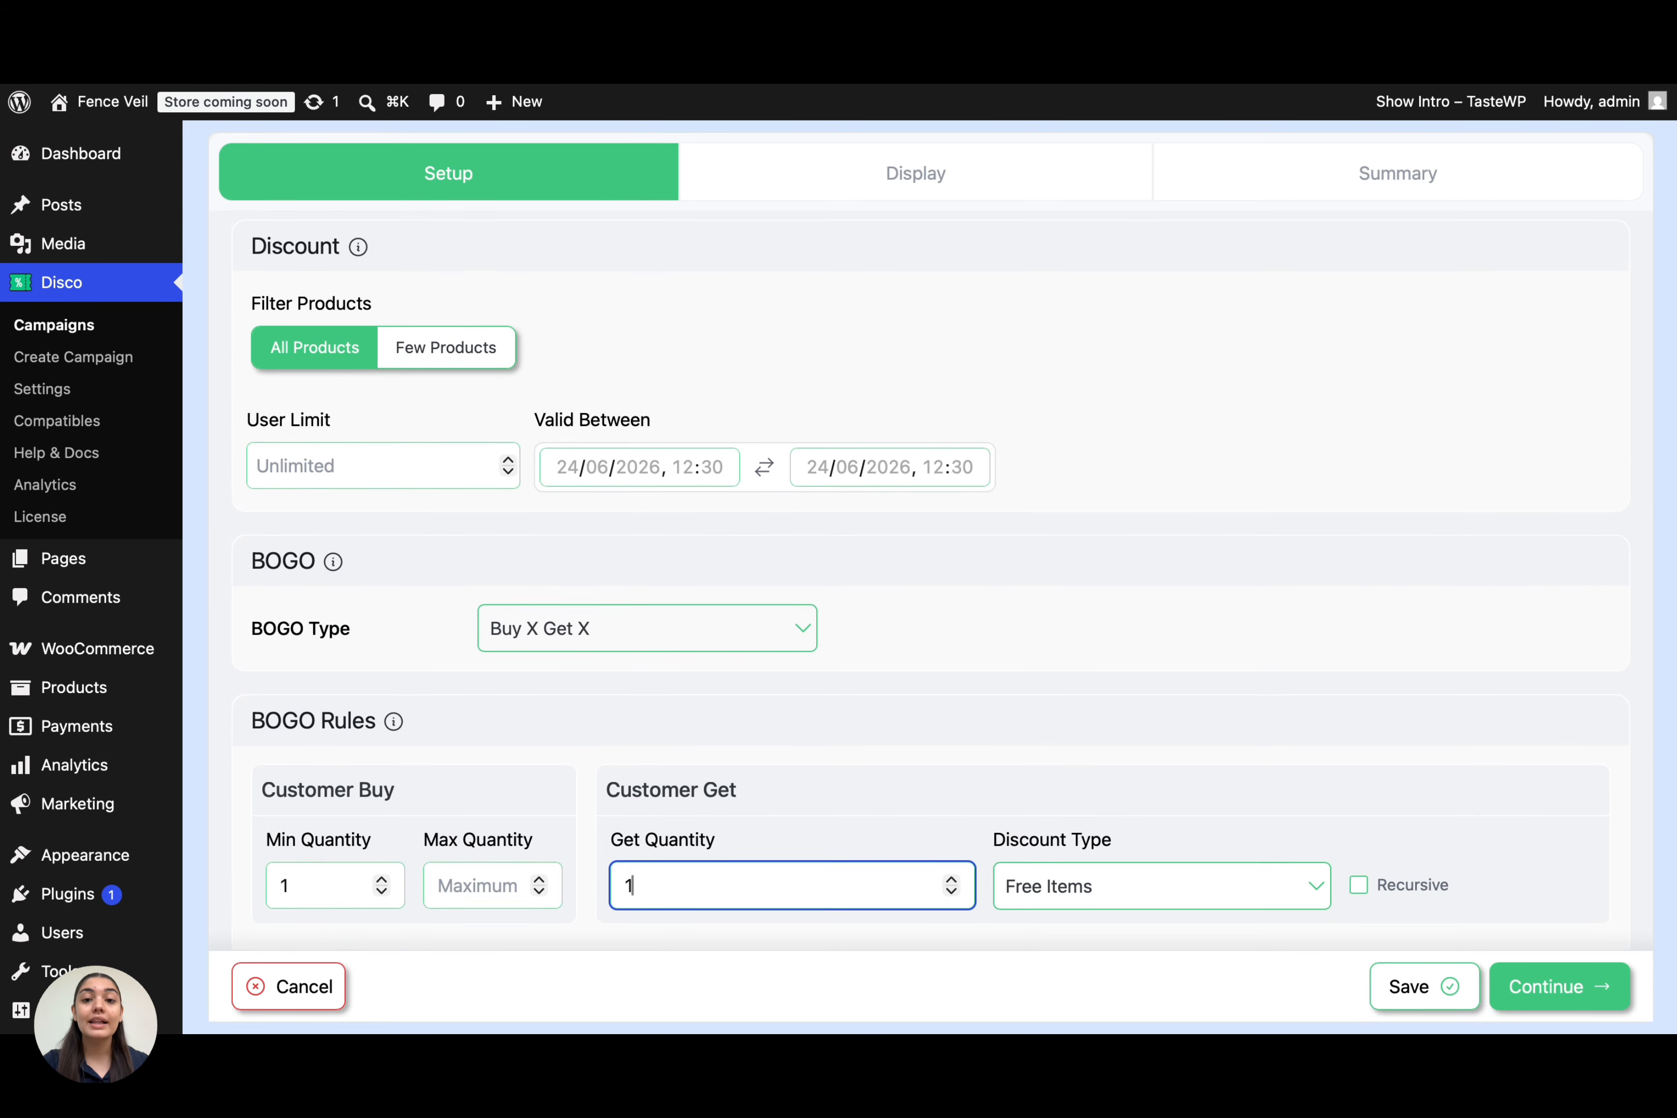
{"action": "scroll", "coordinate": [646, 548], "scroll_direction": "up", "scroll_amount": 2}
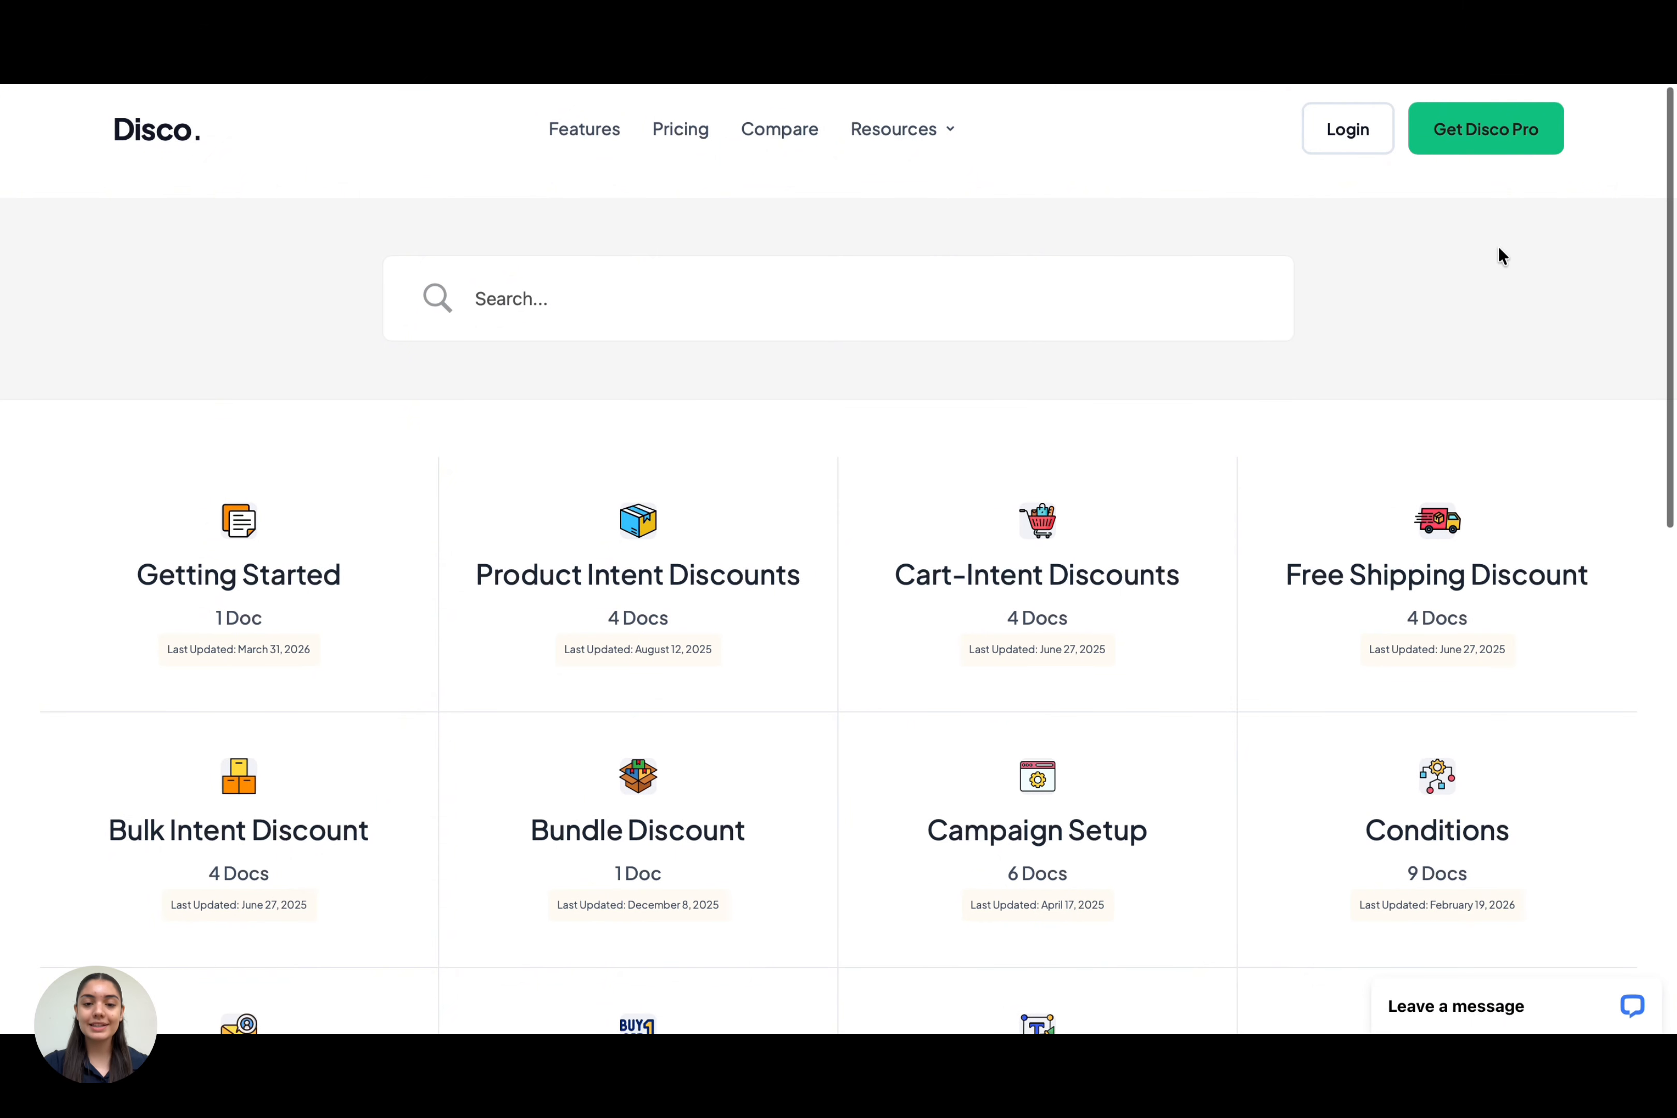
Step: Look through the documentation categories on the Disco website
{"action": "scroll", "coordinate": [1500, 253], "scroll_direction": "down", "scroll_amount": 3}
{"action": "scroll", "coordinate": [1499, 253], "scroll_direction": "down", "scroll_amount": 2}
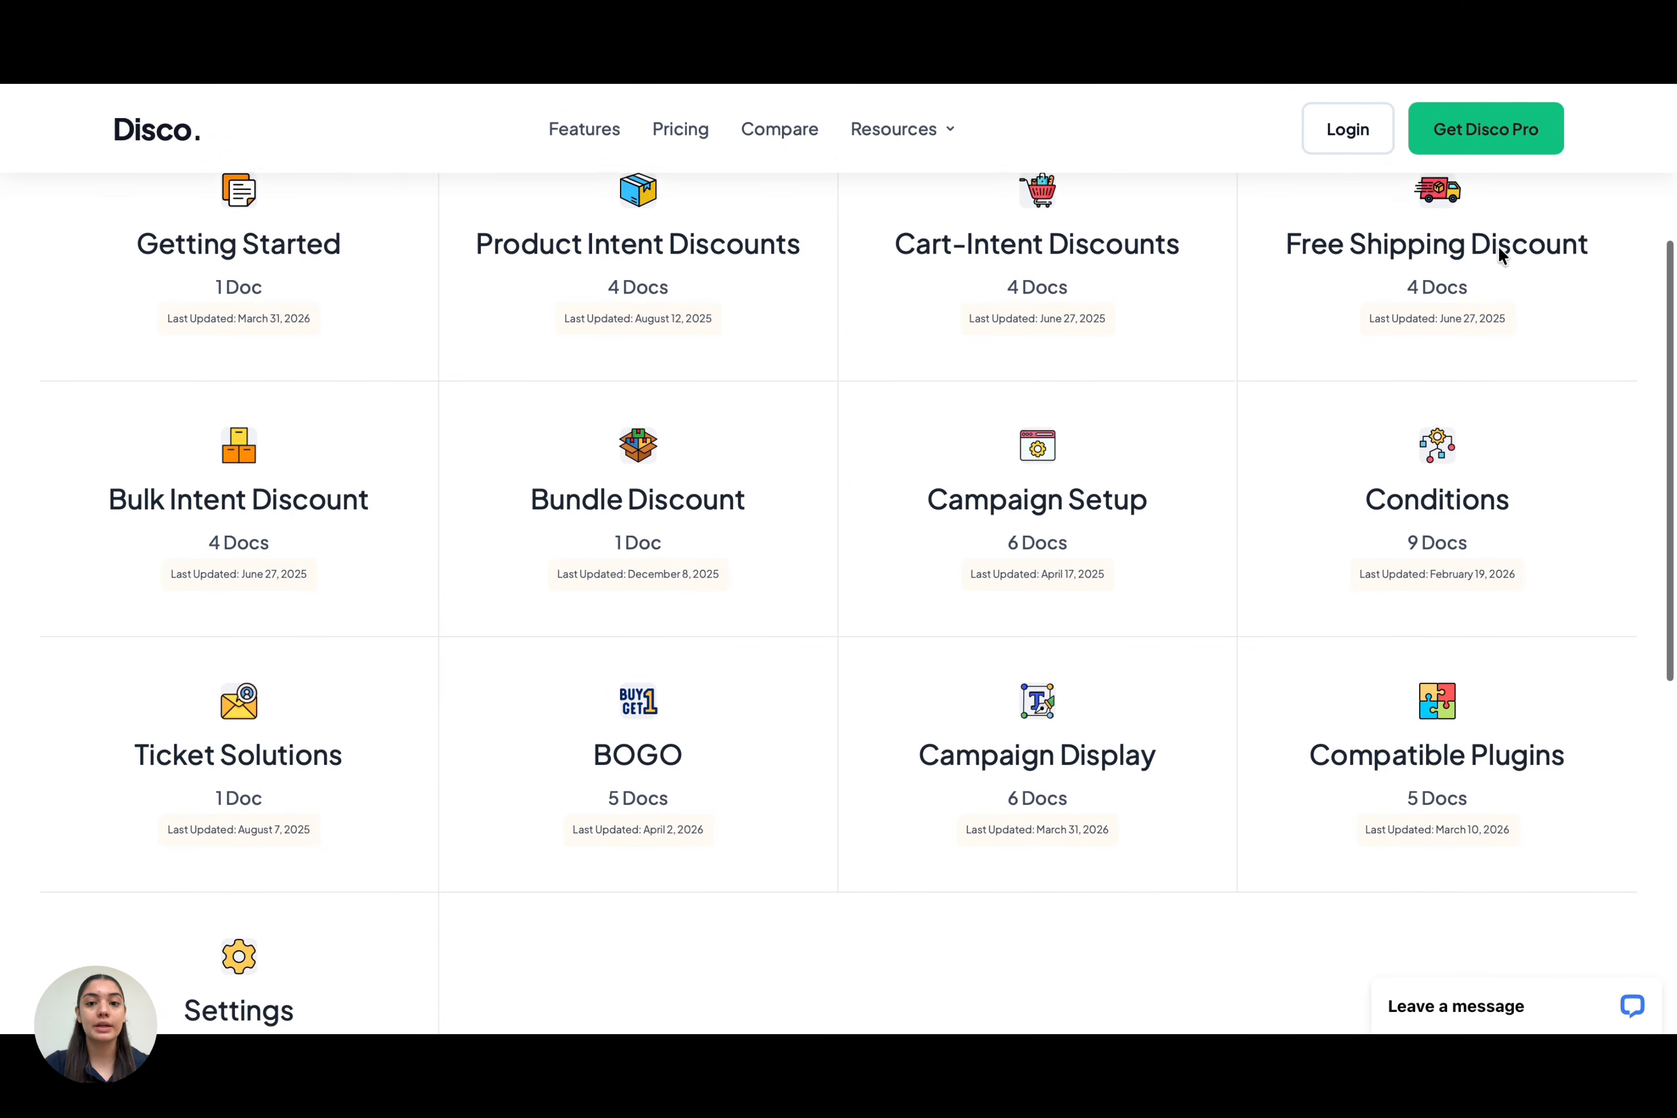
{"action": "scroll", "coordinate": [1501, 256], "scroll_direction": "up", "scroll_amount": 2}
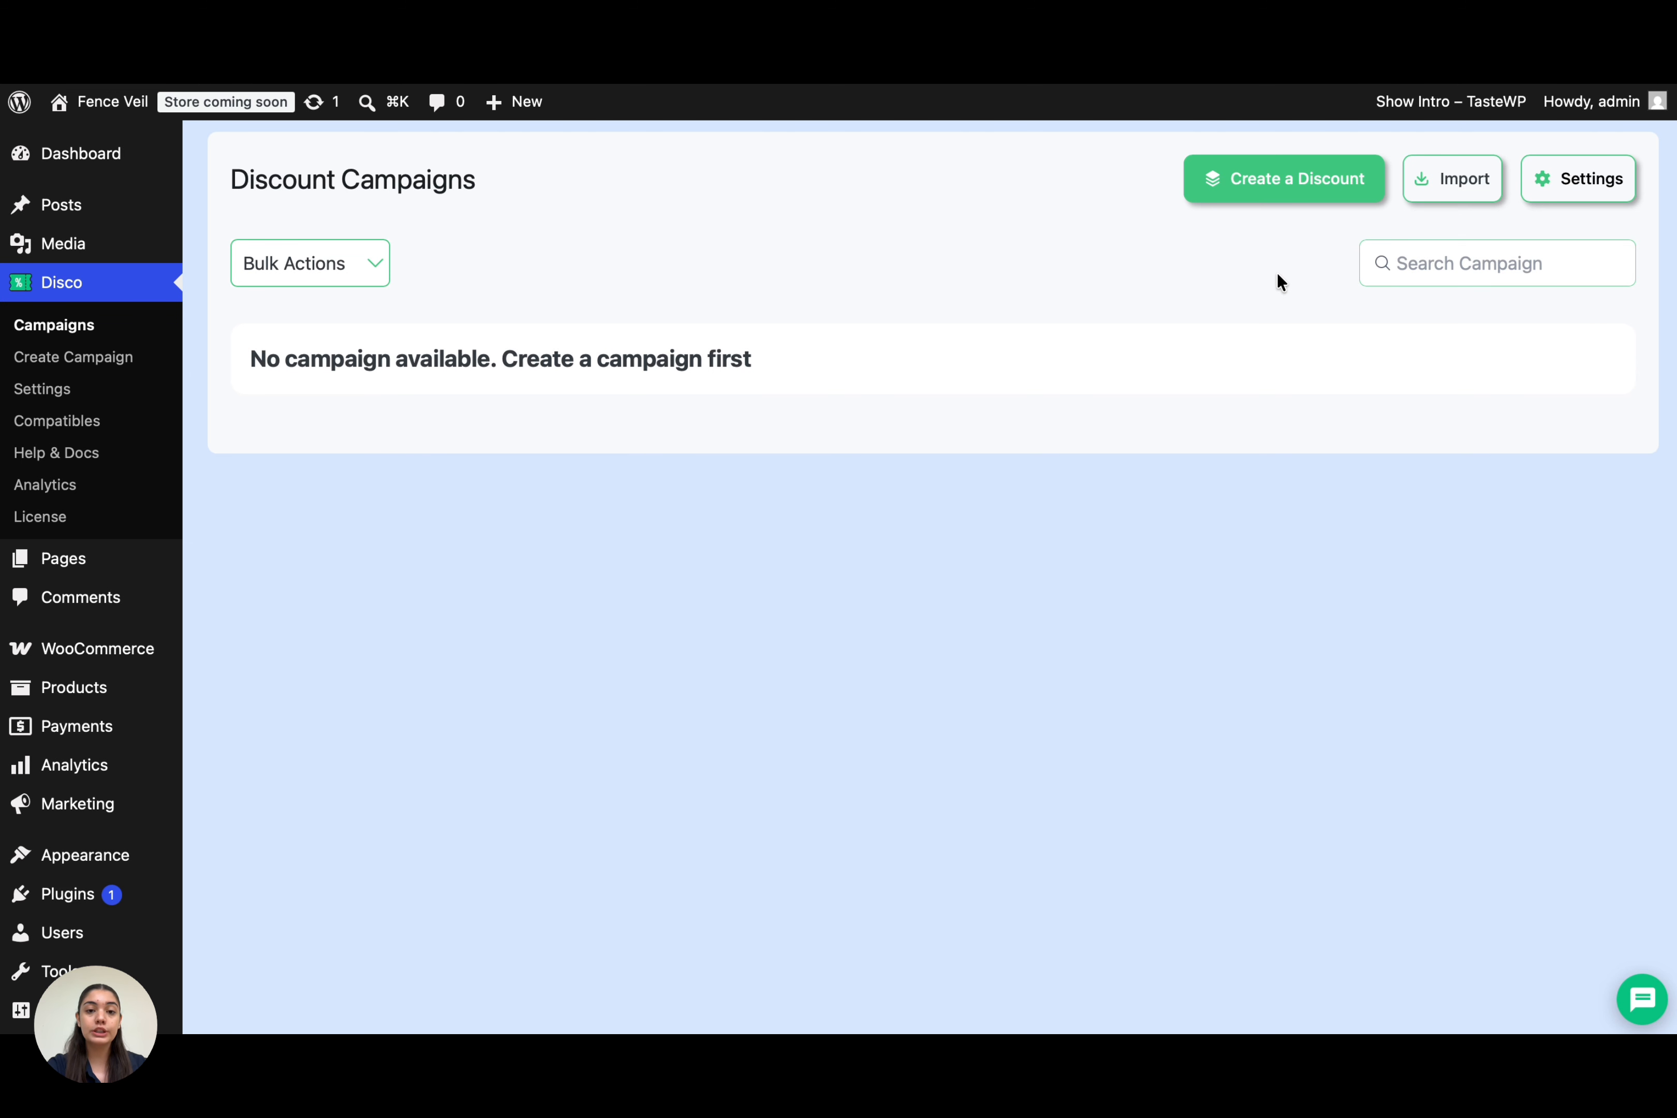
Step: In the WordPress Disco campaigns, create a discount named "Buy 1 T-Shirt Get 1 Free" with BOGO as its discount intent
{"action": "left_click", "coordinate": [1286, 180]}
{"action": "left_click", "coordinate": [1023, 313]}
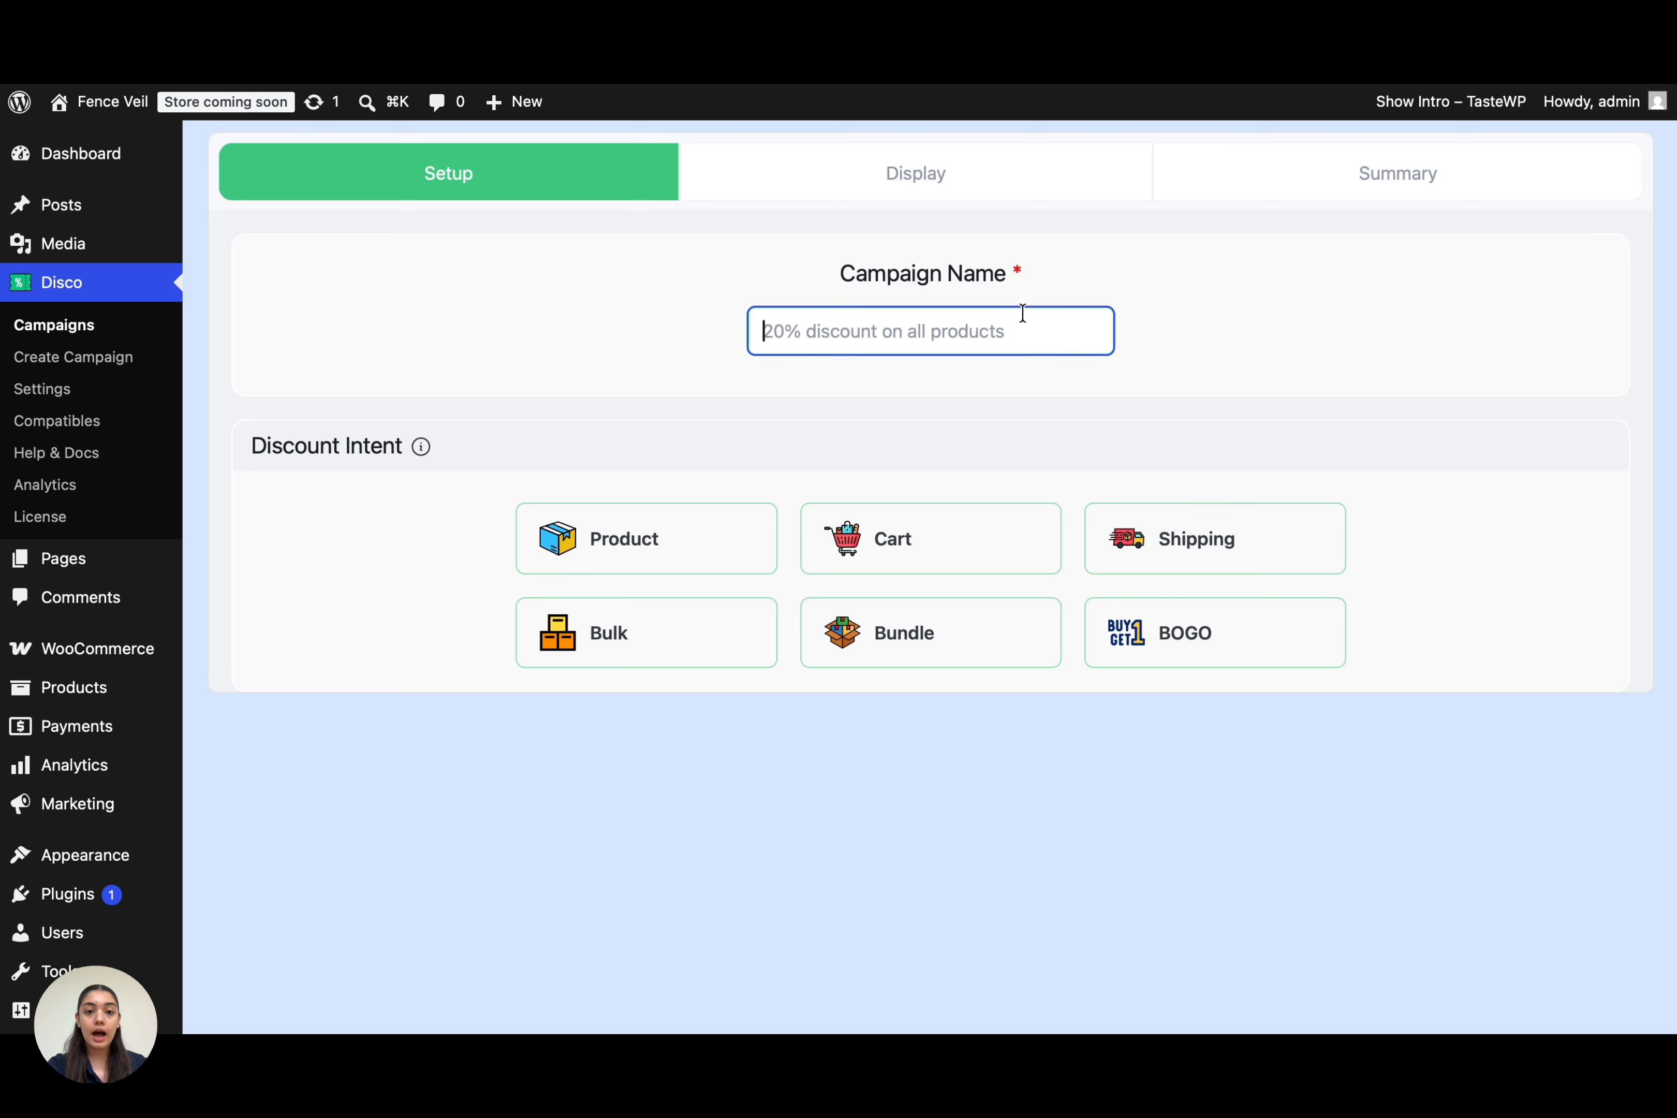
{"action": "type", "text": "Buy "}
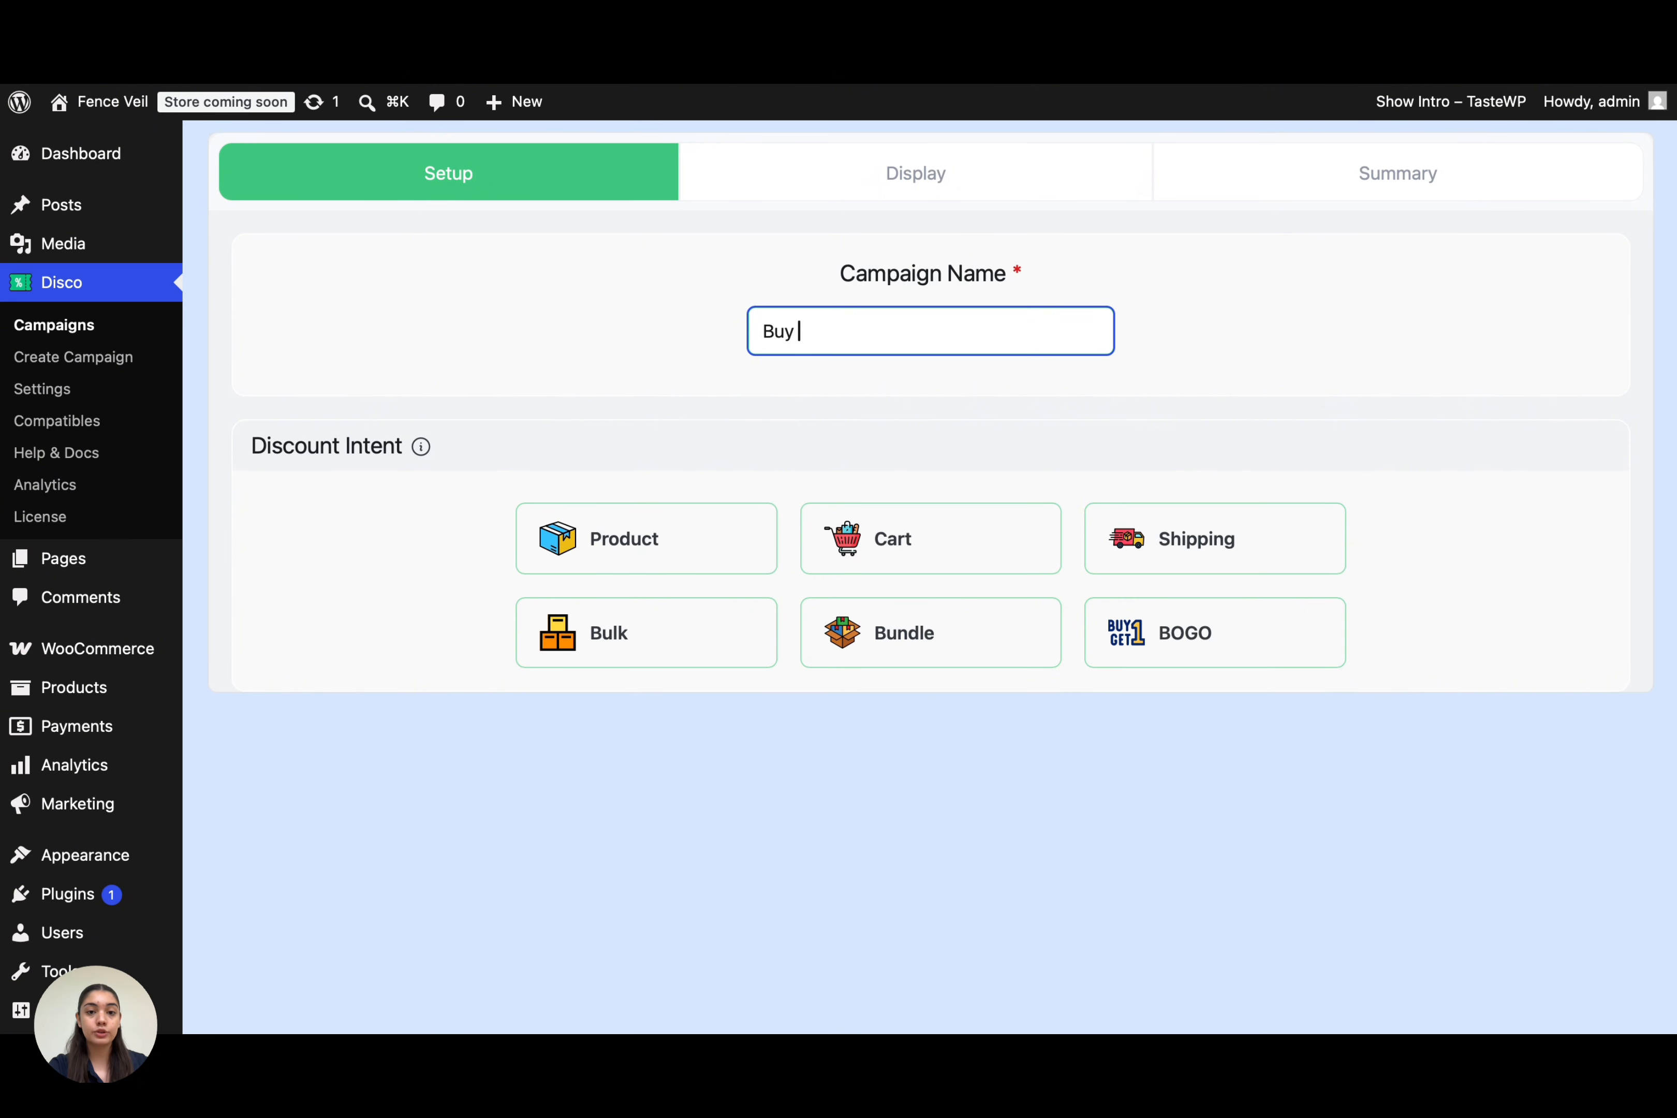
{"action": "type", "text": "1 T-S"}
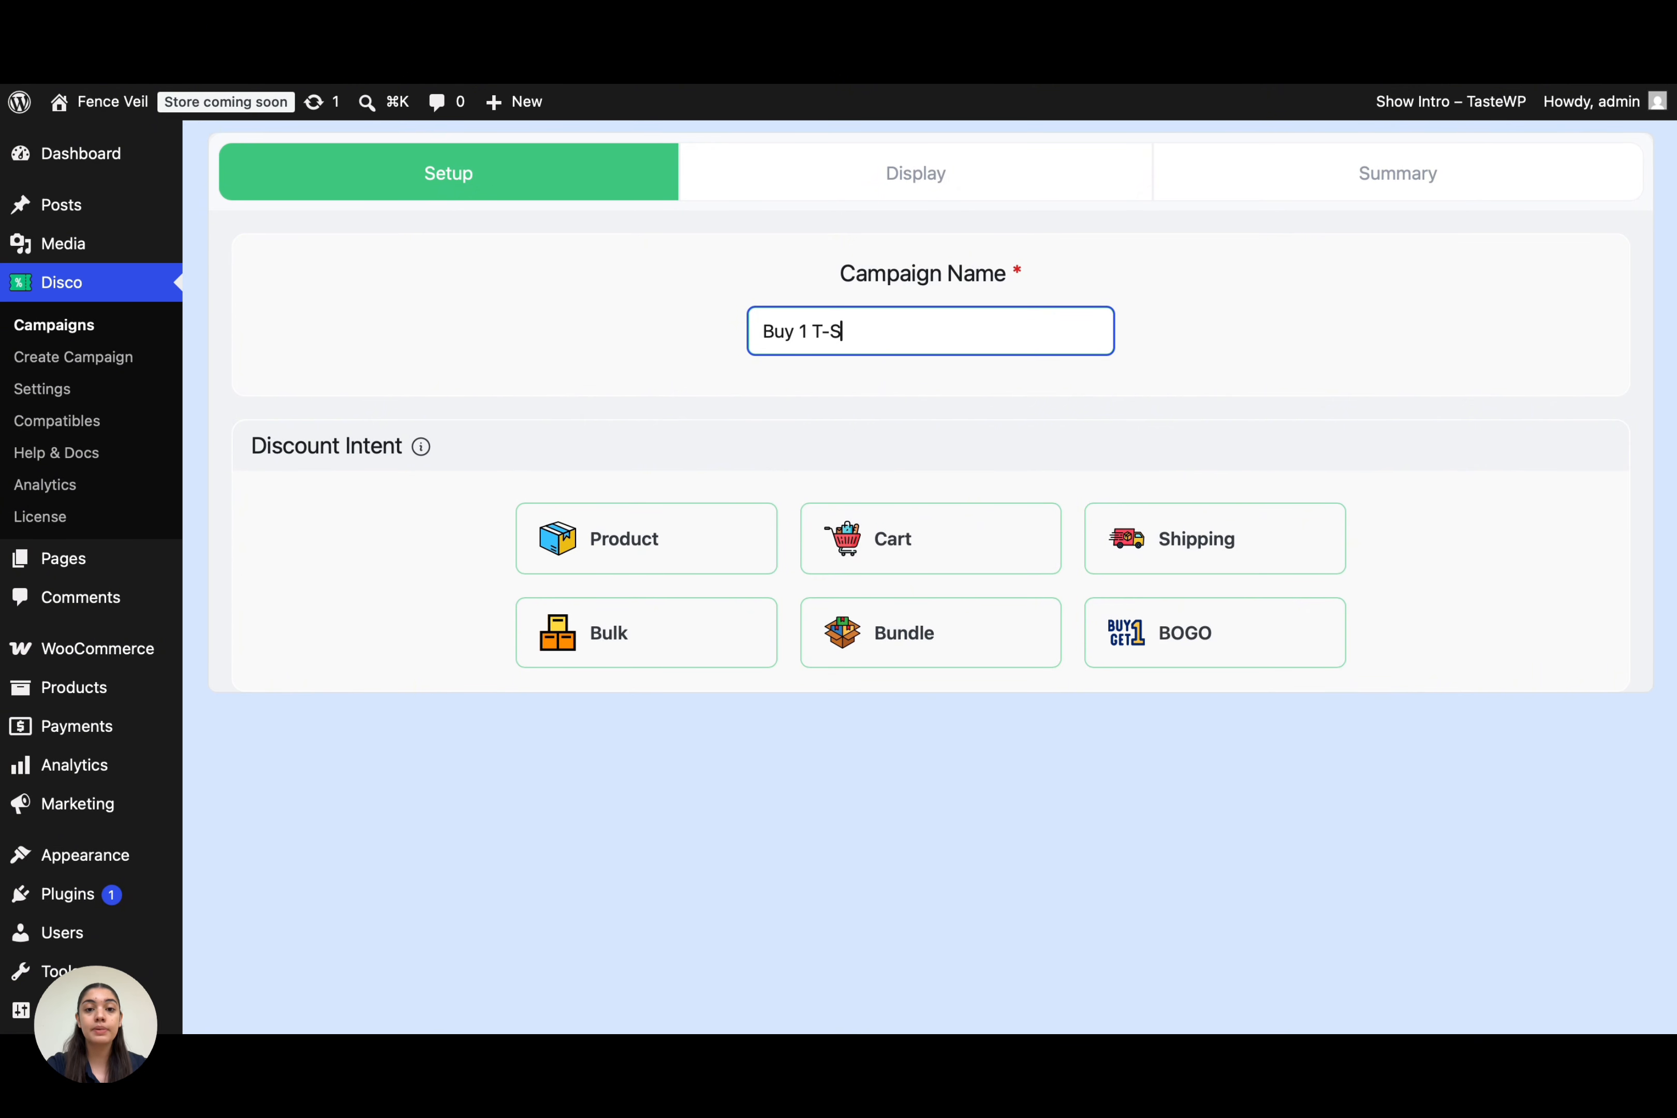
{"action": "type", "text": "hirt Ge"}
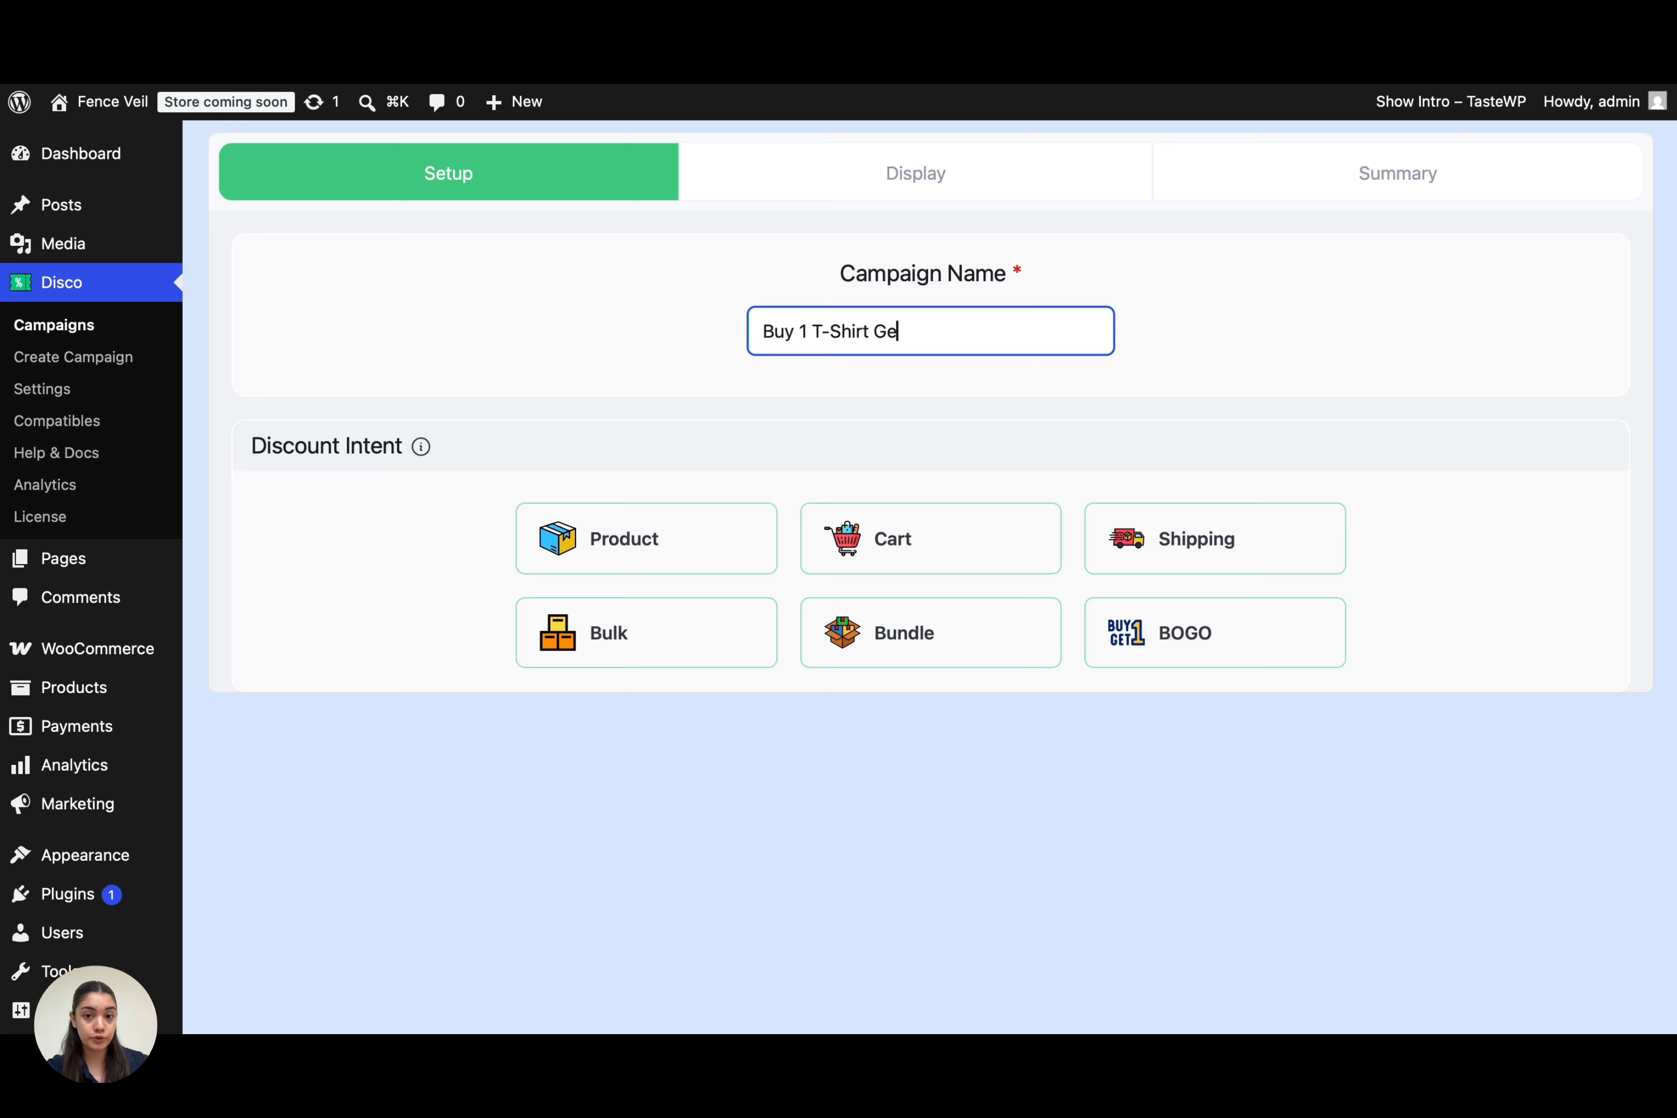
{"action": "type", "text": "t 1 Free"}
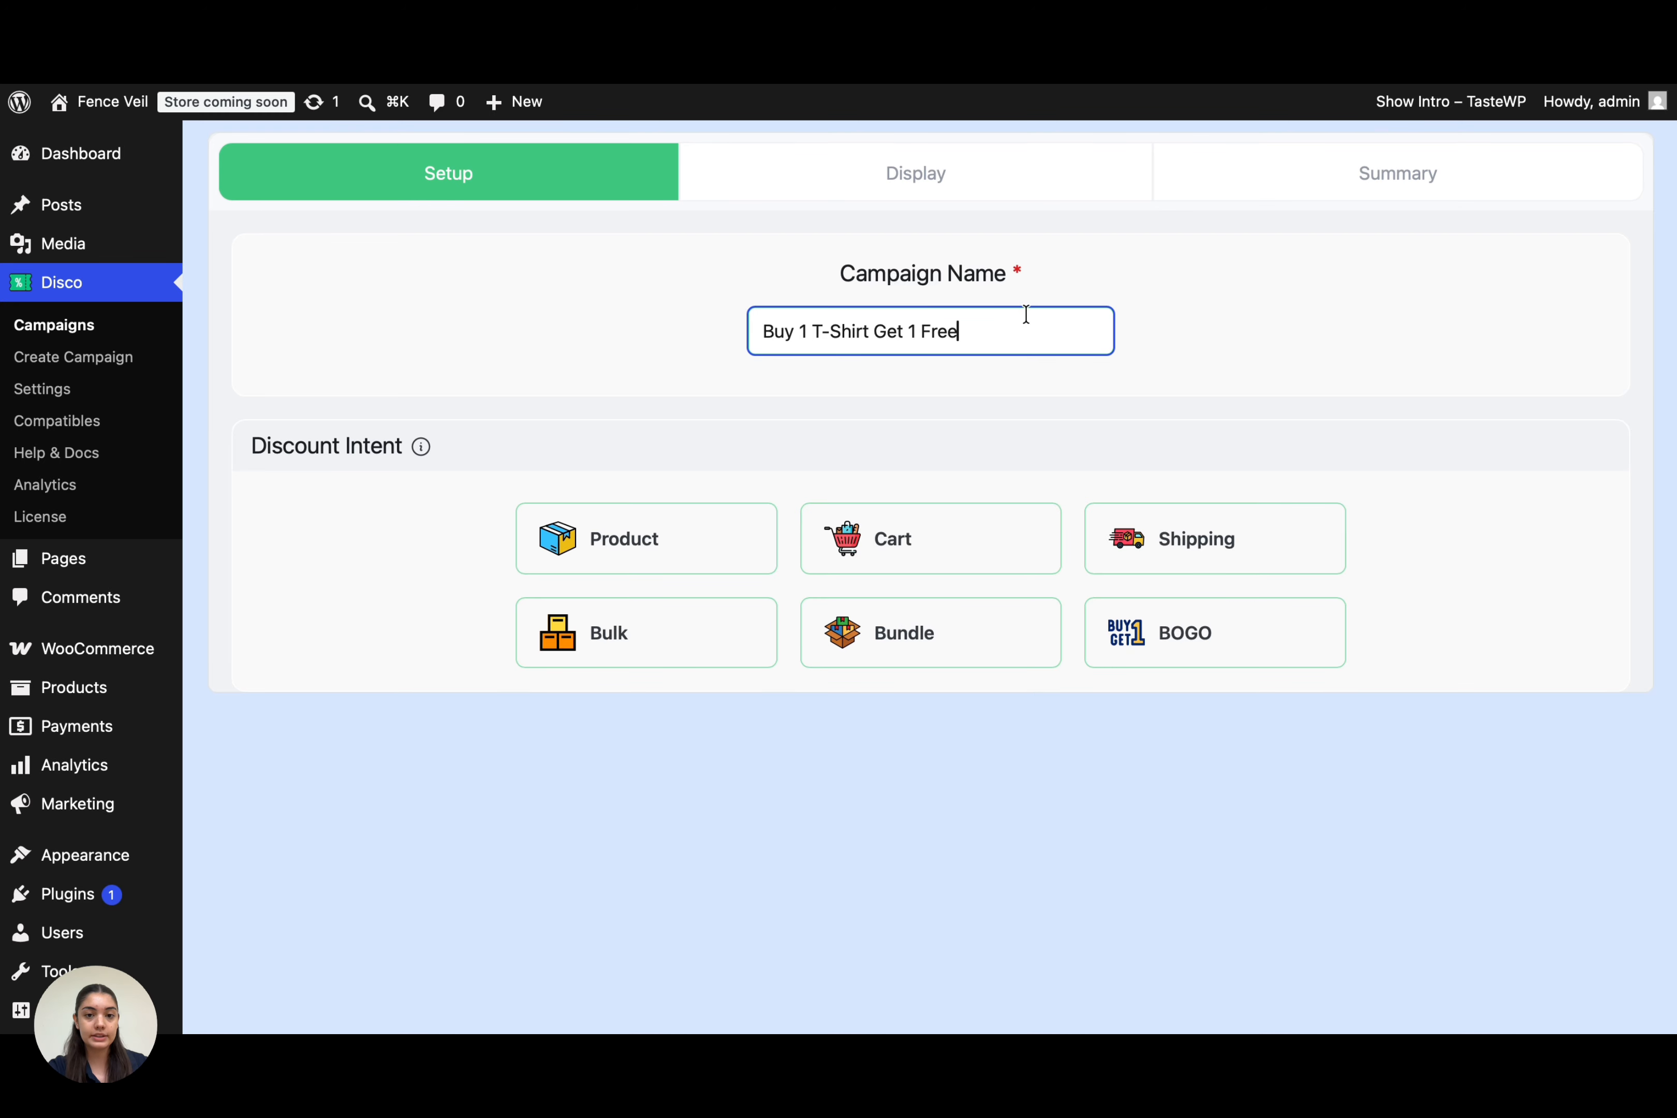
{"action": "left_click", "coordinate": [1248, 643]}
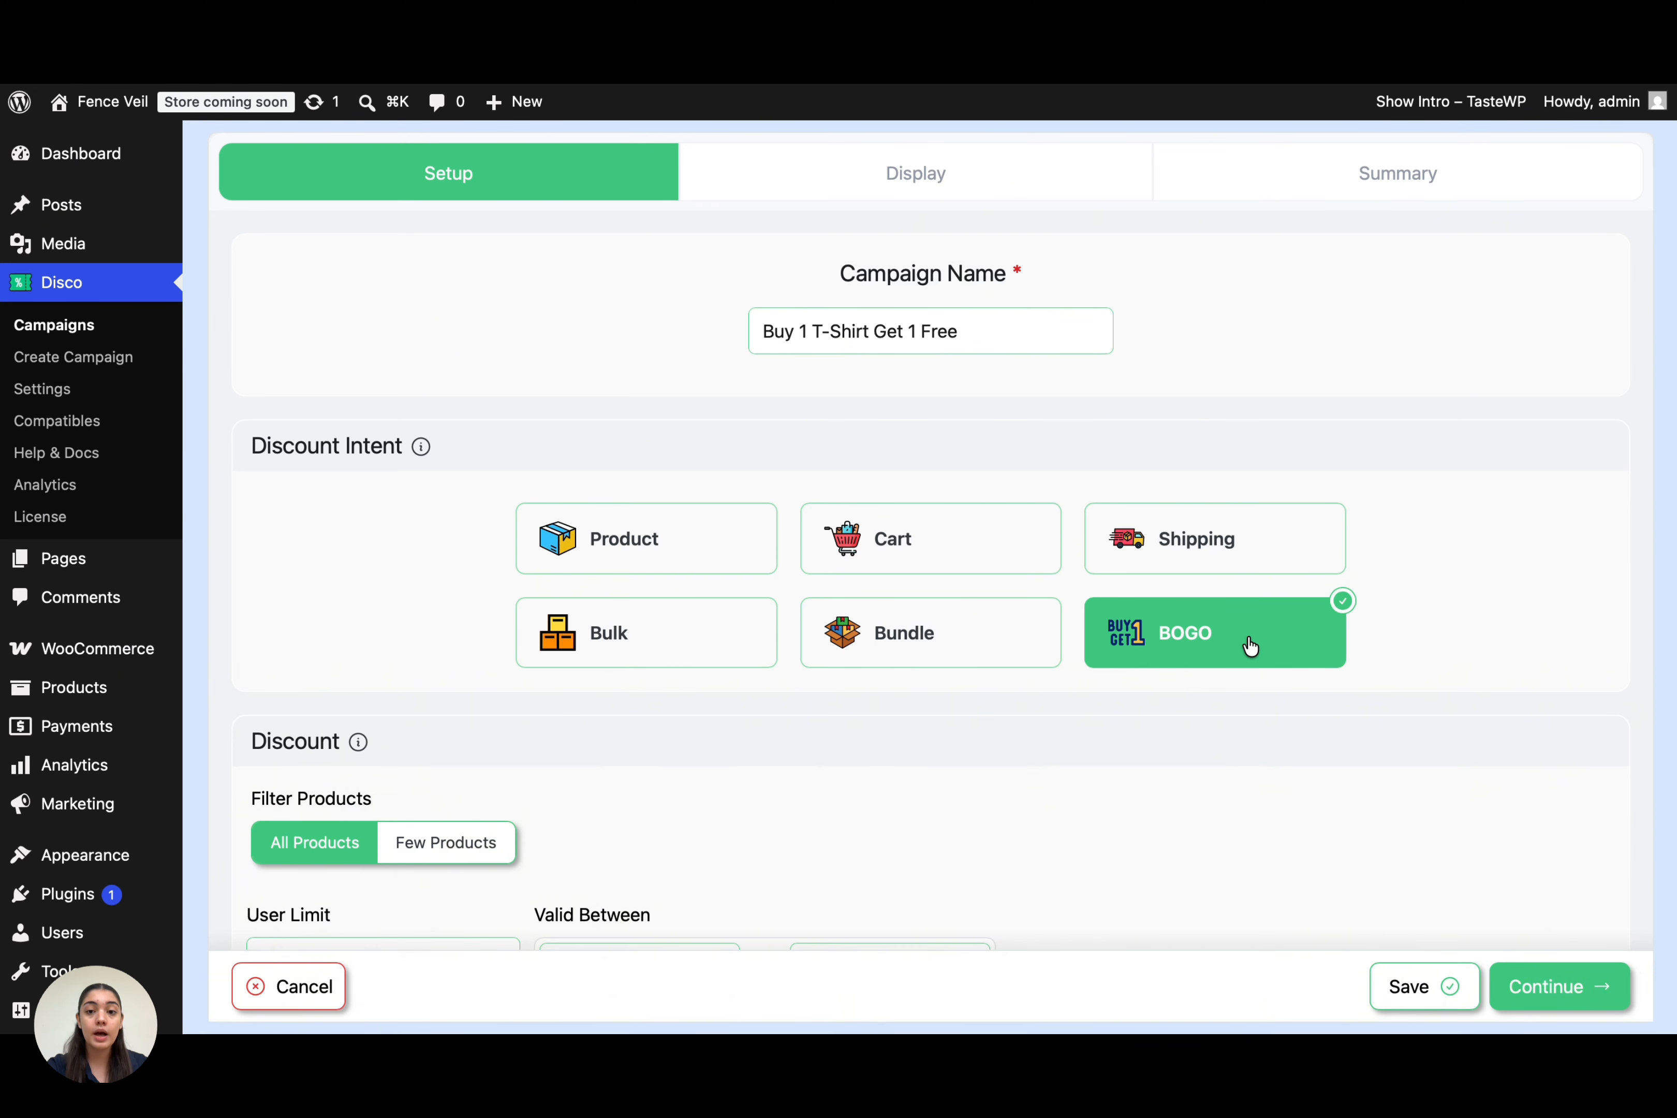
Step: Restrict the discount to a few products and select the T-Shirt product
{"action": "scroll", "coordinate": [869, 950], "scroll_direction": "down", "scroll_amount": 4}
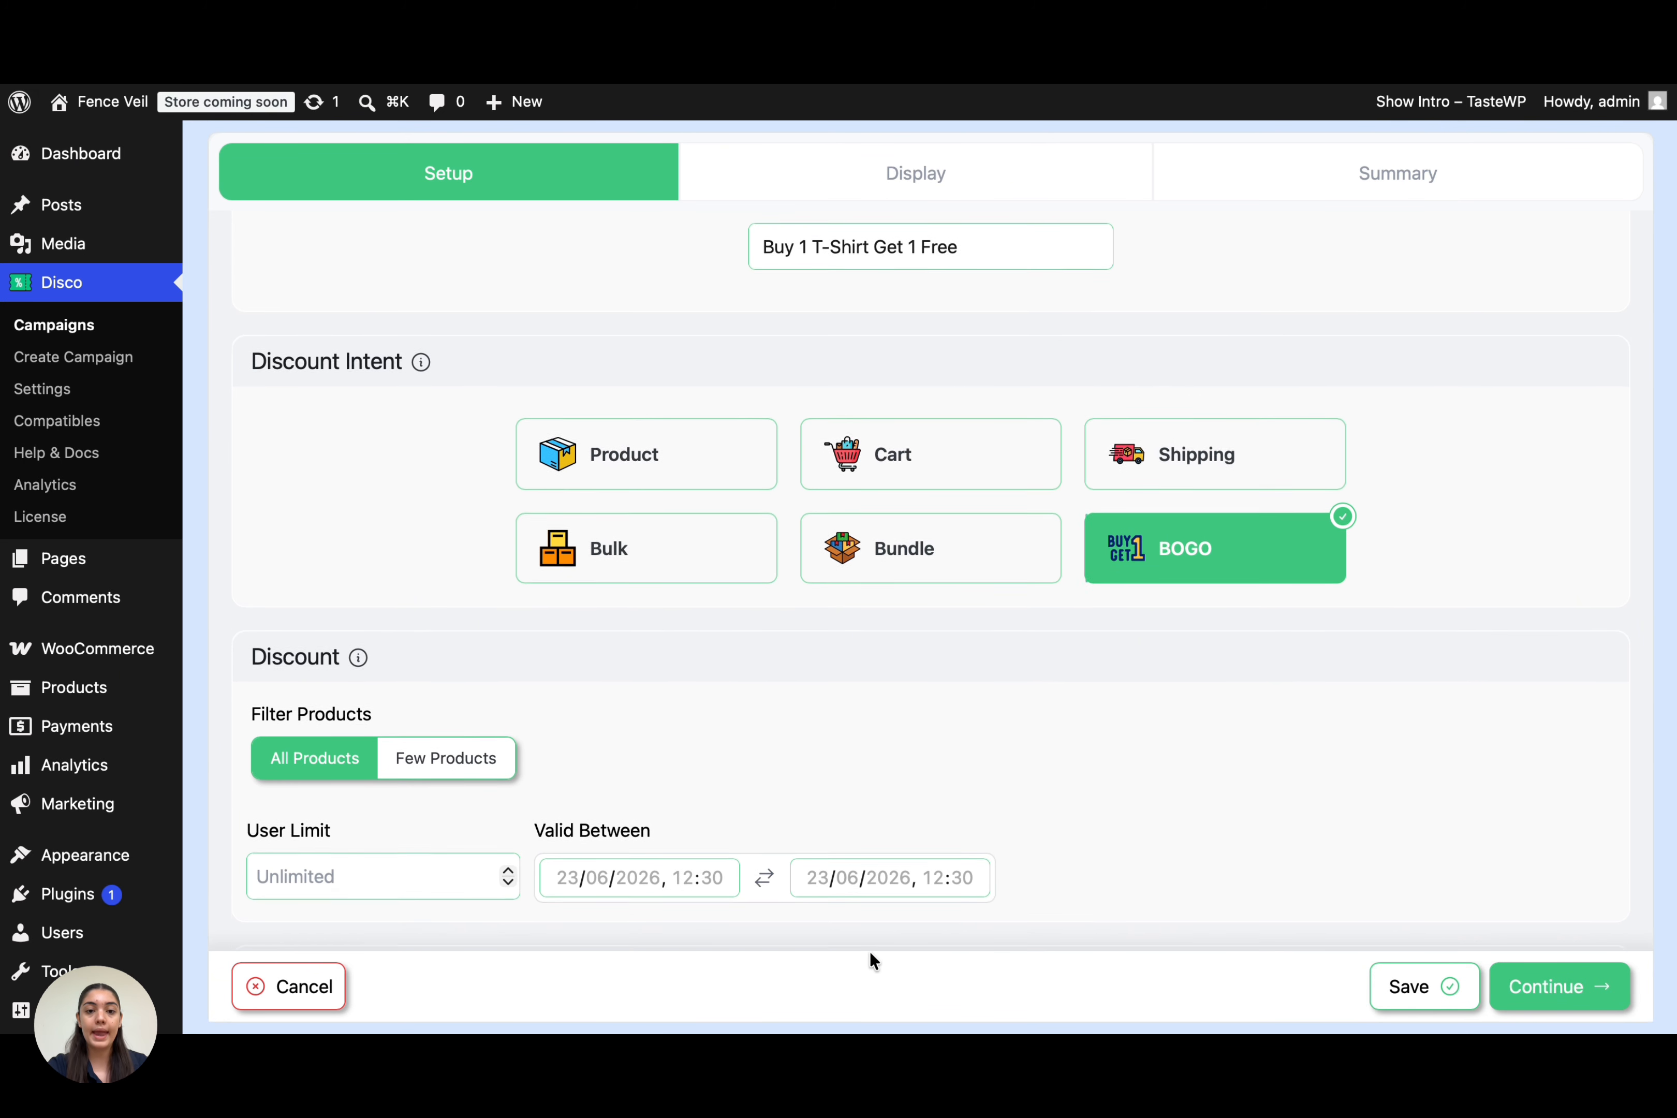
{"action": "scroll", "coordinate": [870, 952], "scroll_direction": "down", "scroll_amount": 2}
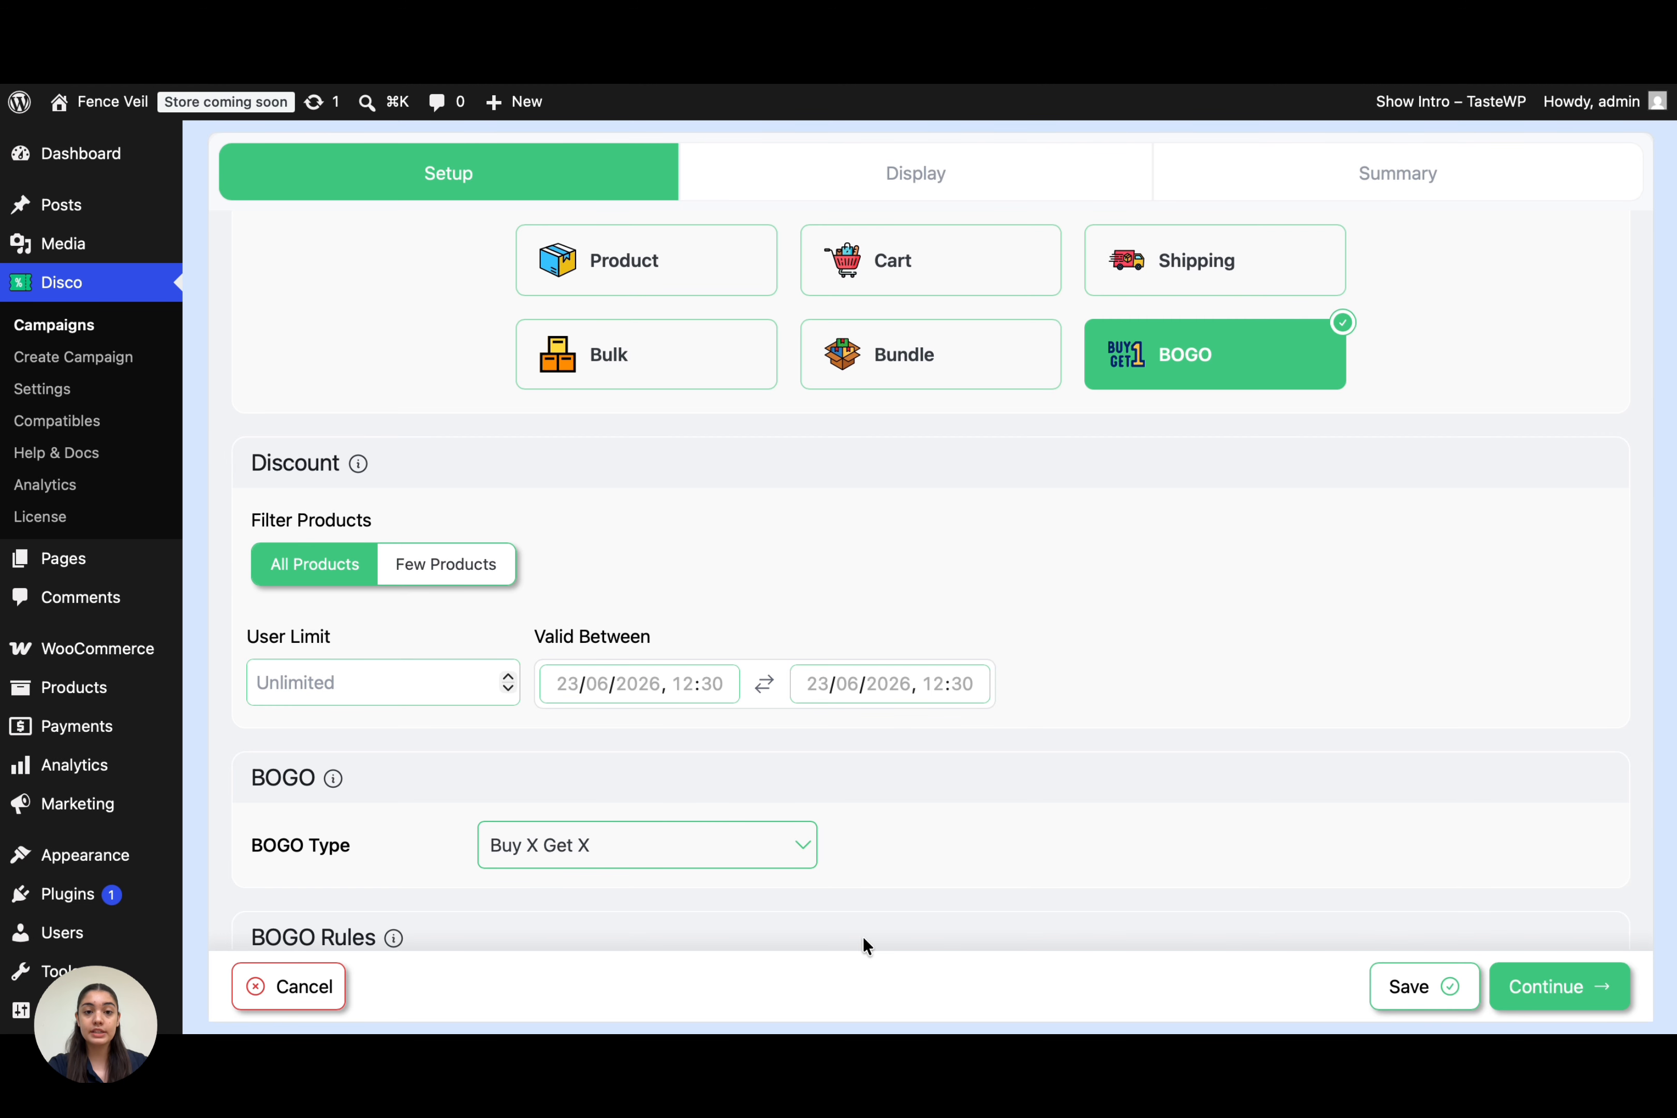
{"action": "left_click", "coordinate": [495, 577]}
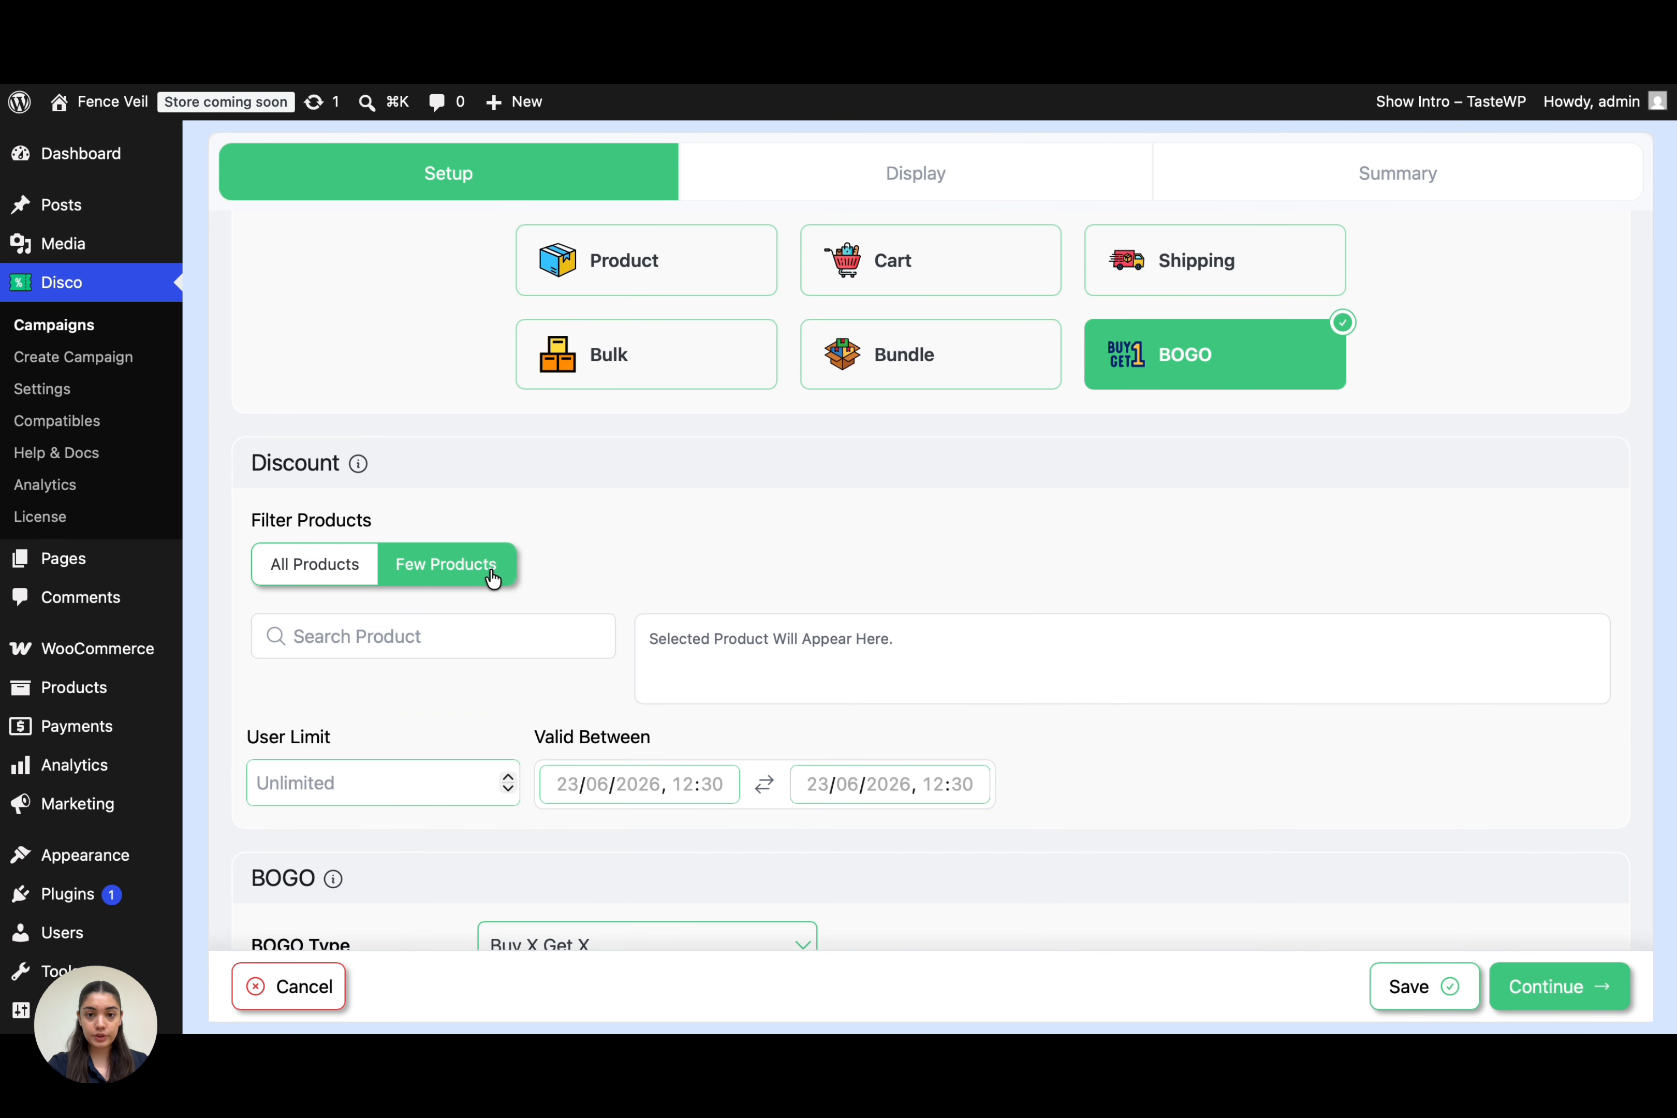
{"action": "left_click", "coordinate": [511, 632]}
{"action": "type", "text": "T-"}
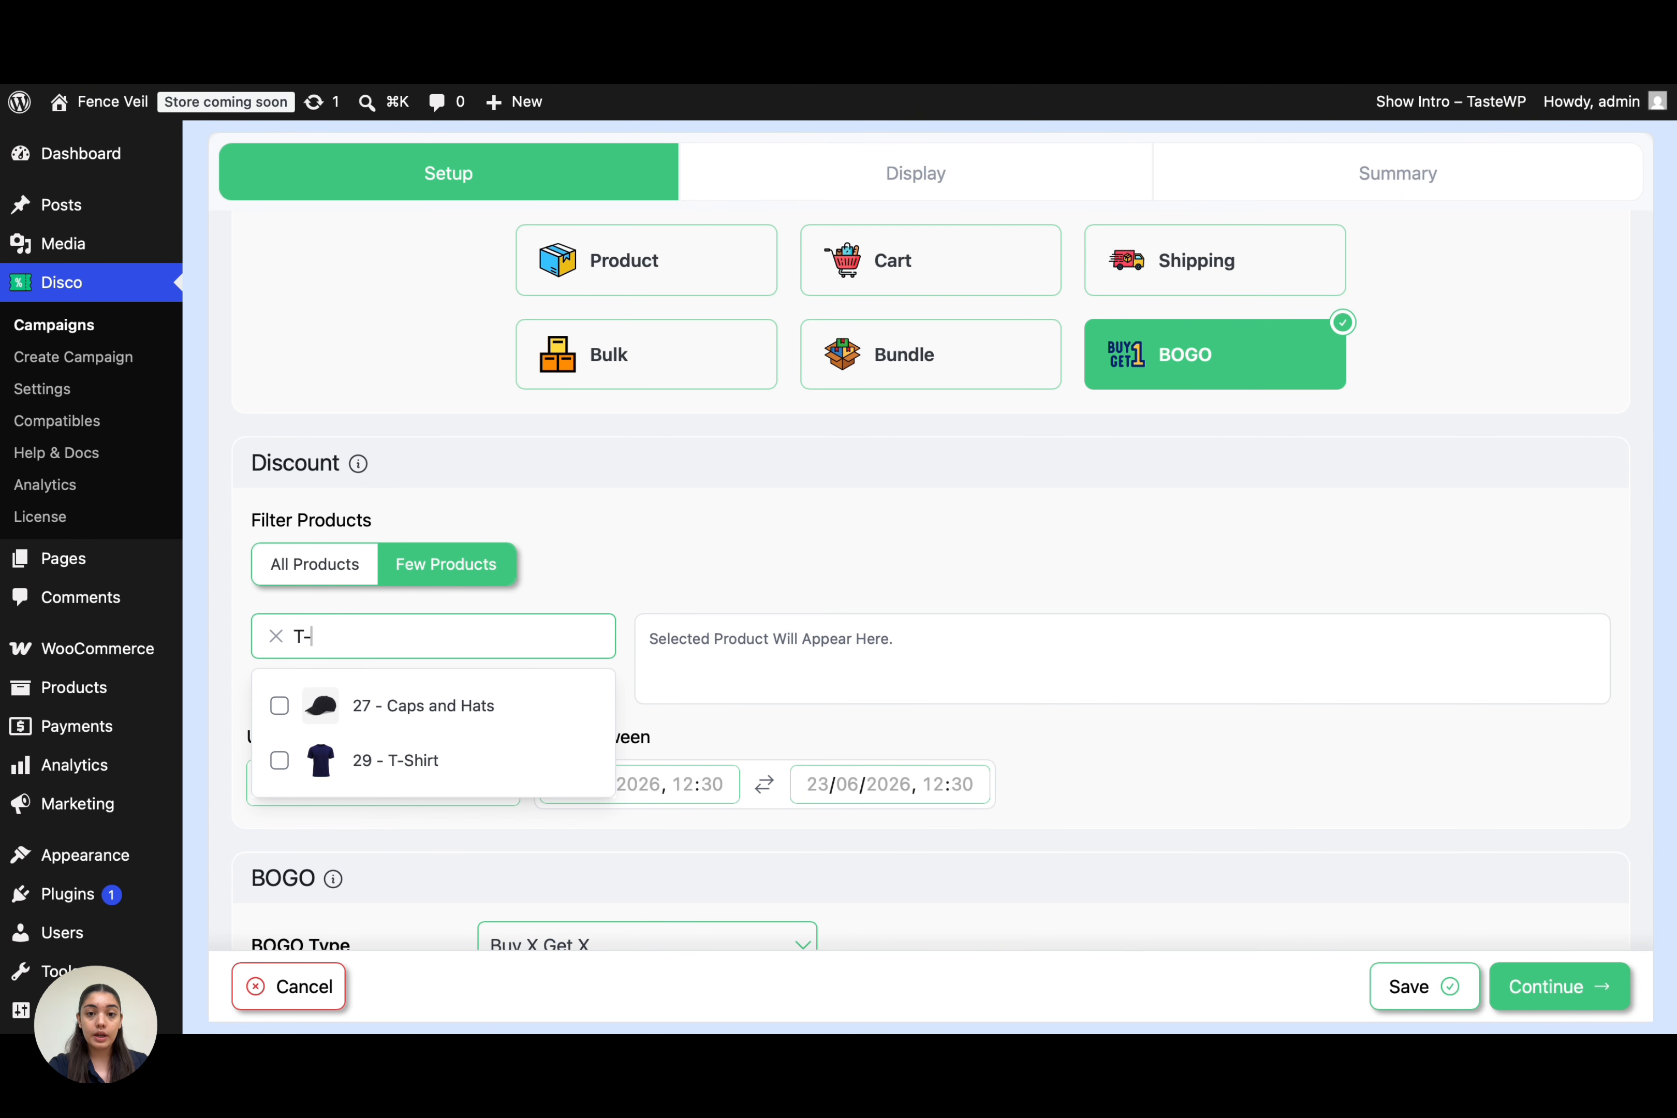
{"action": "left_click", "coordinate": [448, 704]}
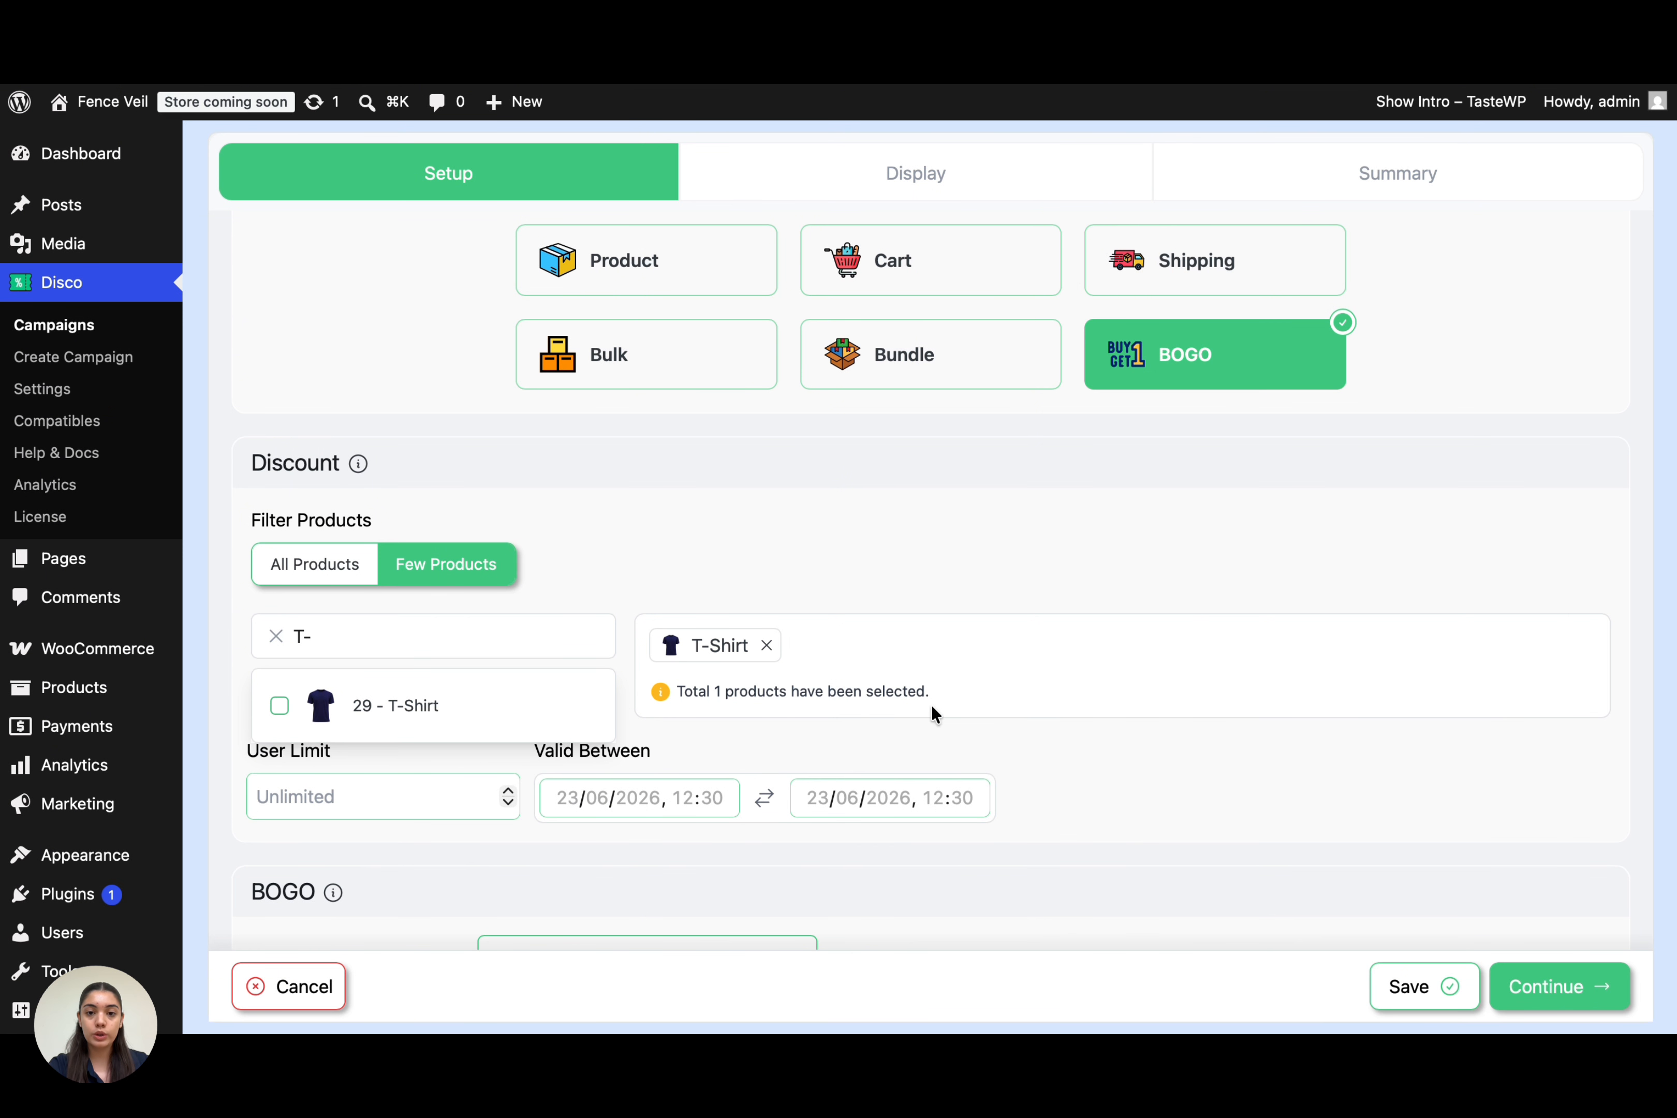
{"action": "left_click", "coordinate": [1095, 771]}
Step: Set the campaign's user limit to 100 and its validity period from 17/06/2026 to 30/06/2026
{"action": "scroll", "coordinate": [1088, 770], "scroll_direction": "down", "scroll_amount": 3}
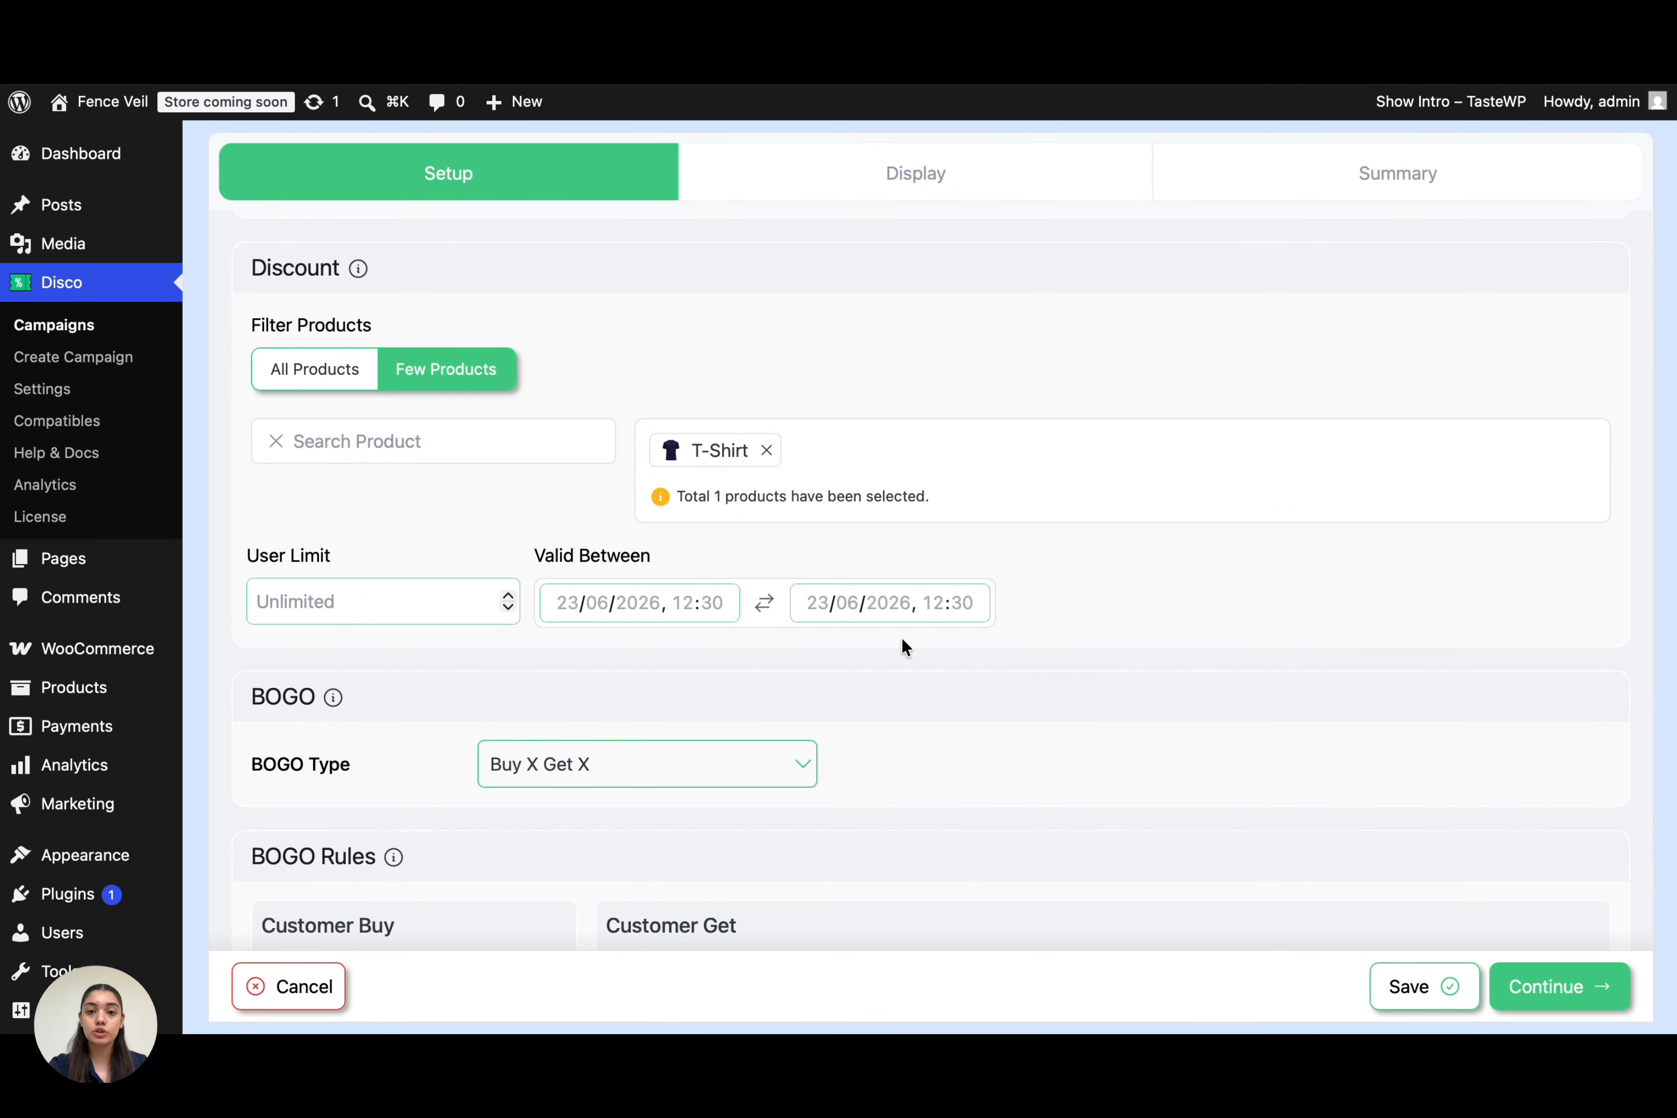
{"action": "scroll", "coordinate": [901, 636], "scroll_direction": "down", "scroll_amount": 2}
{"action": "left_click", "coordinate": [464, 542]}
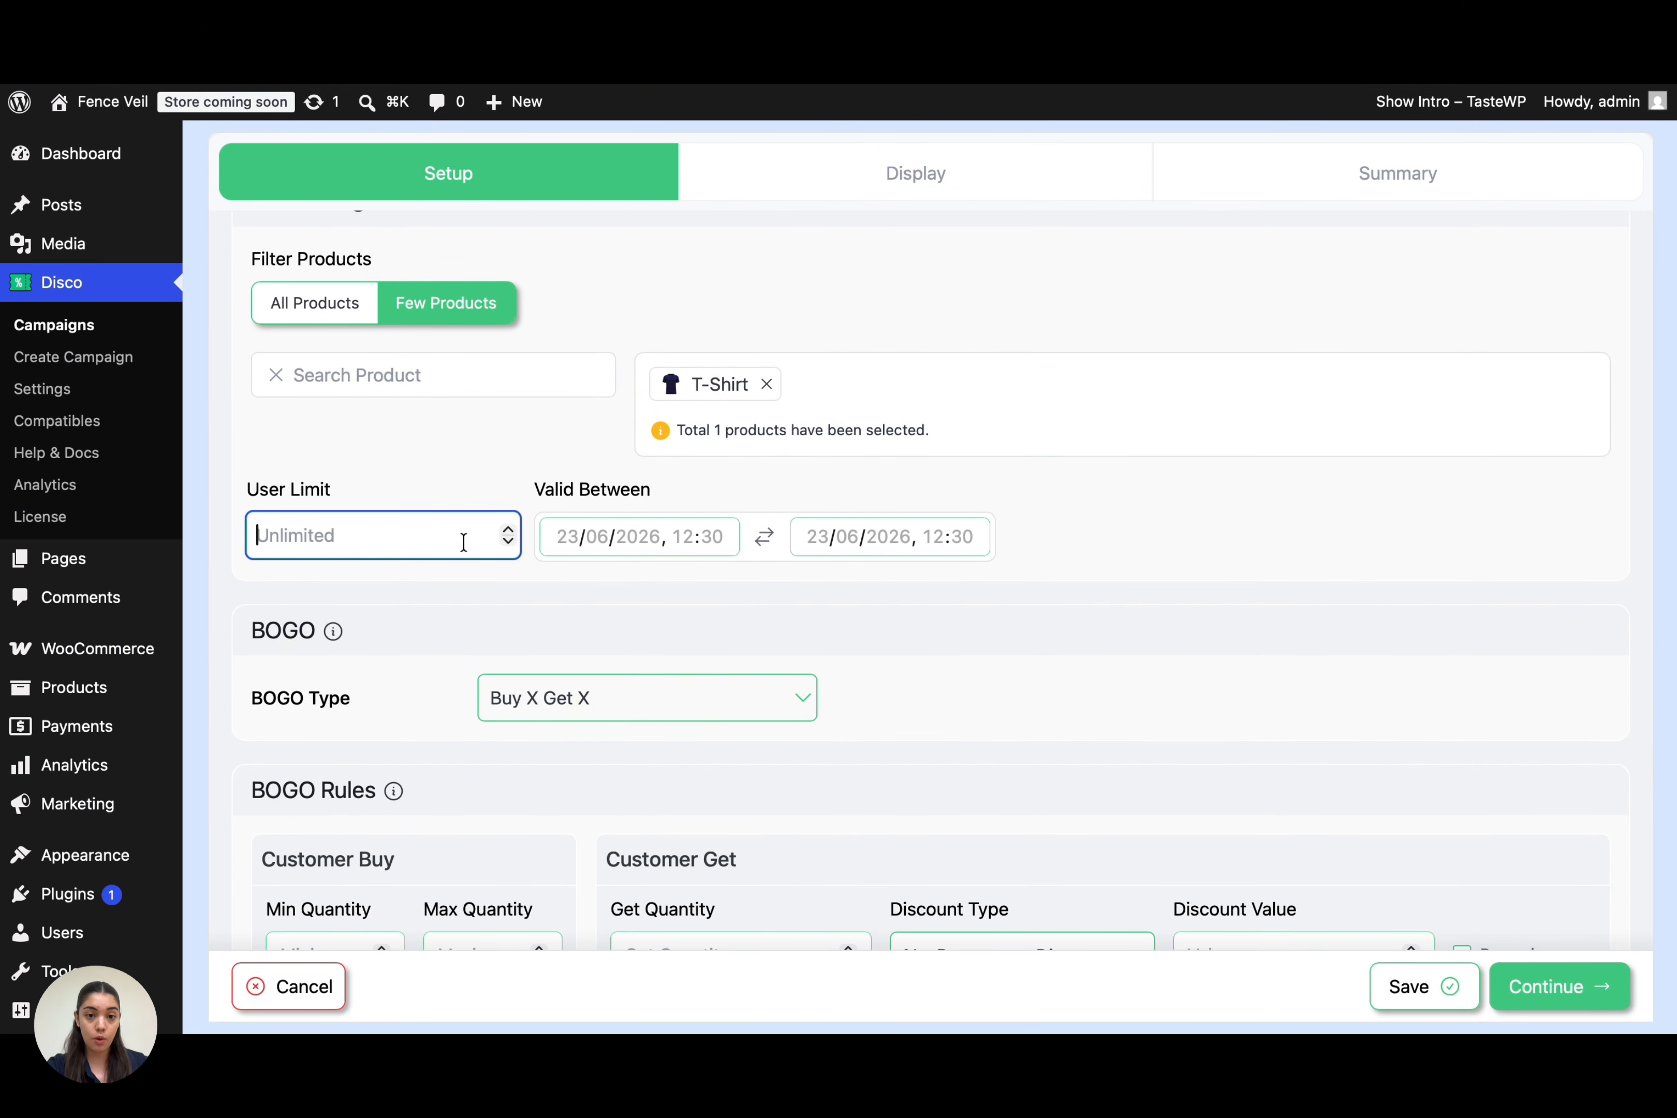
{"action": "type", "text": "100"}
{"action": "left_click", "coordinate": [560, 535]}
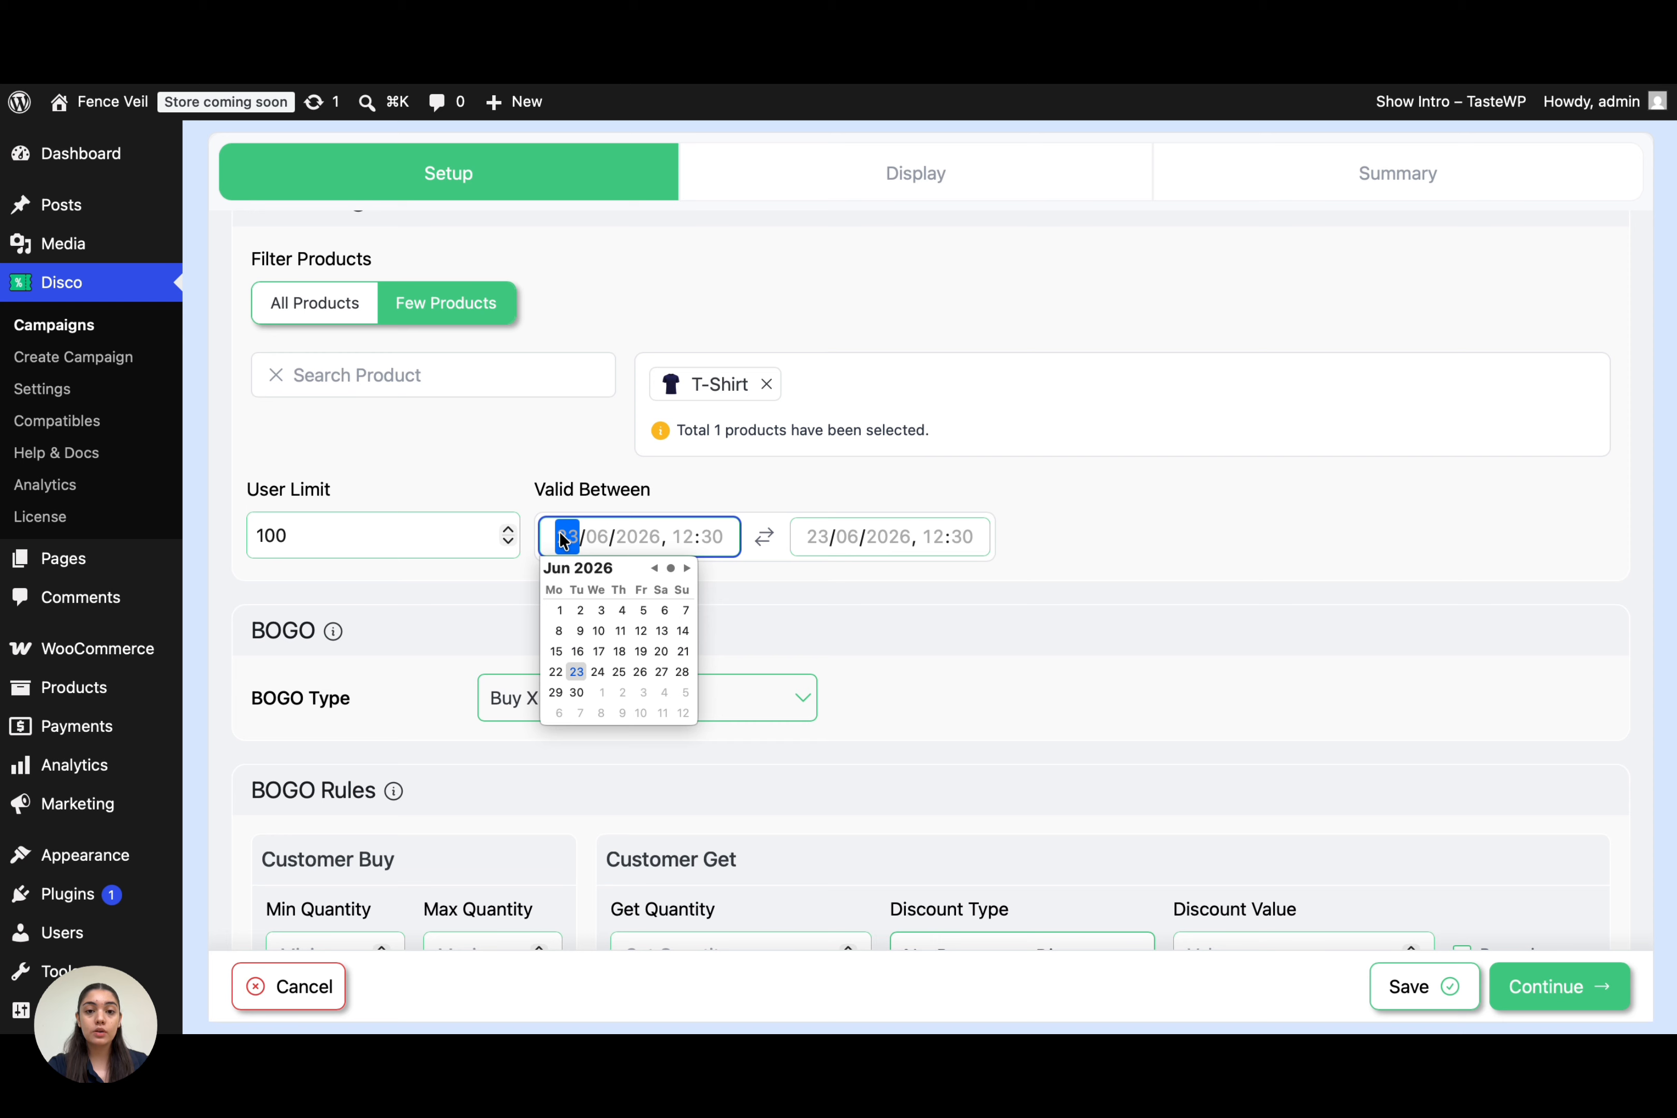
{"action": "left_click", "coordinate": [599, 651]}
{"action": "left_click", "coordinate": [815, 537]}
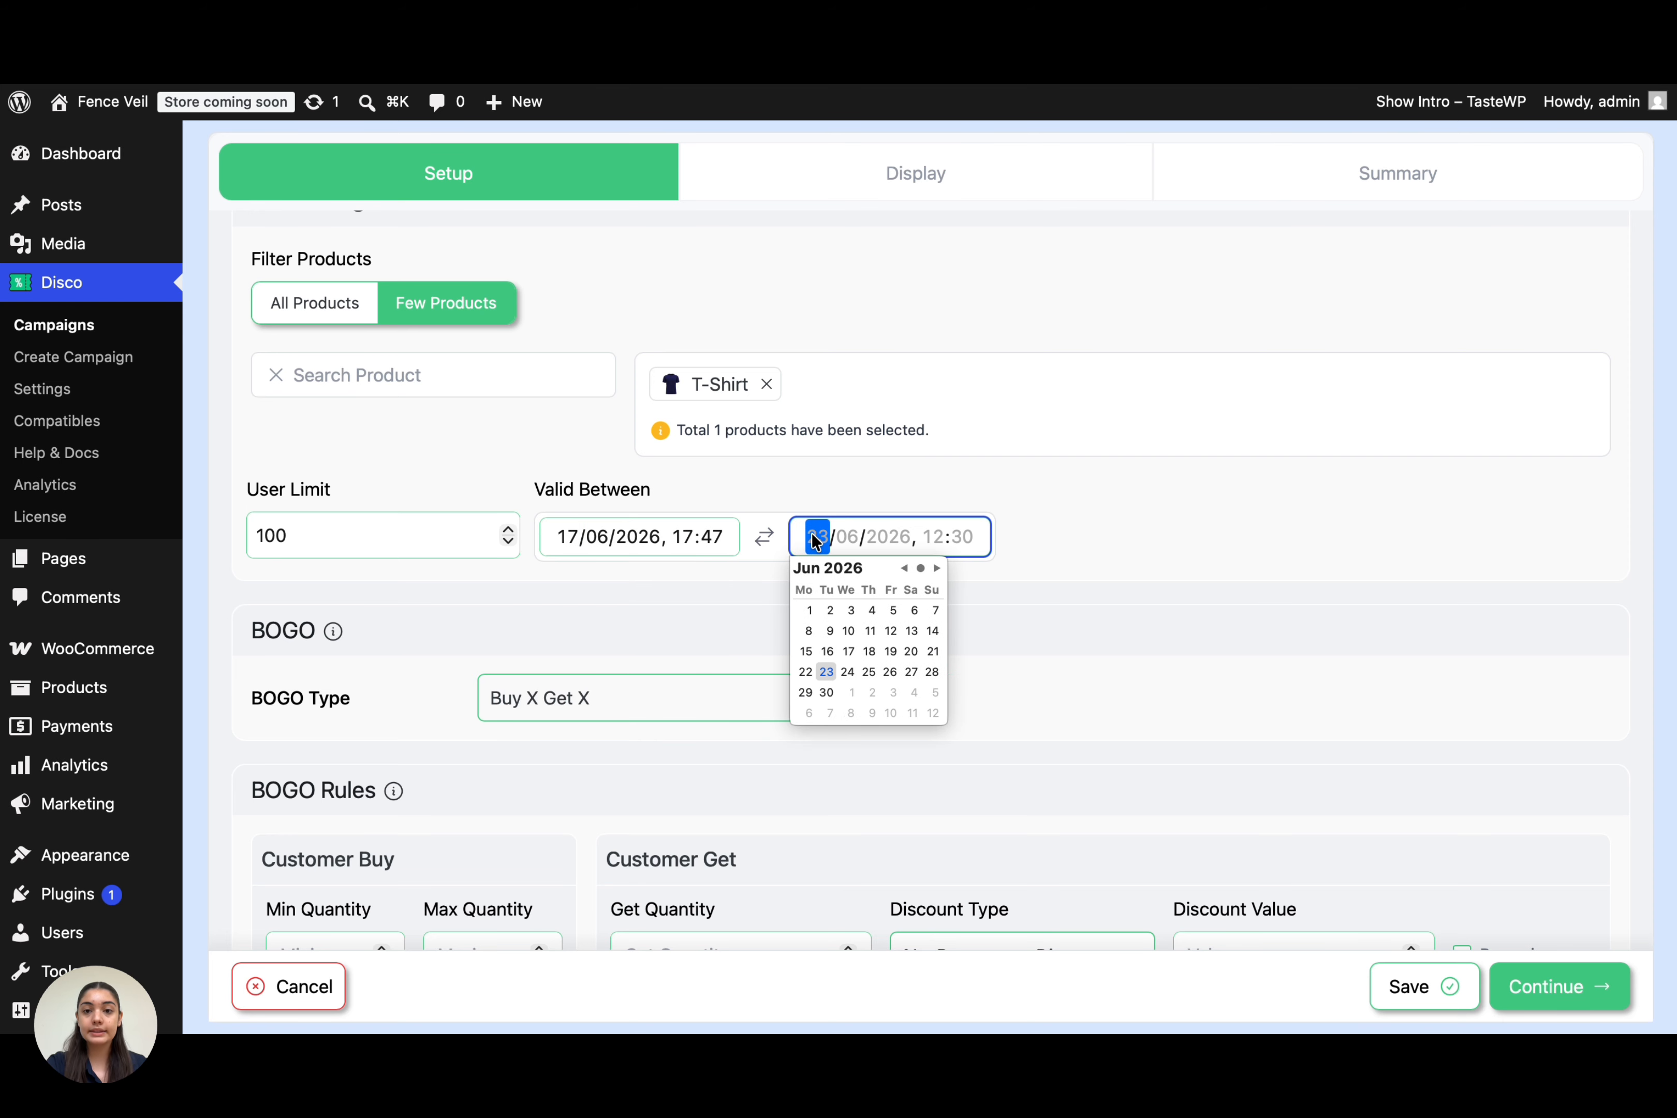
{"action": "left_click", "coordinate": [825, 692]}
{"action": "left_click", "coordinate": [1057, 657]}
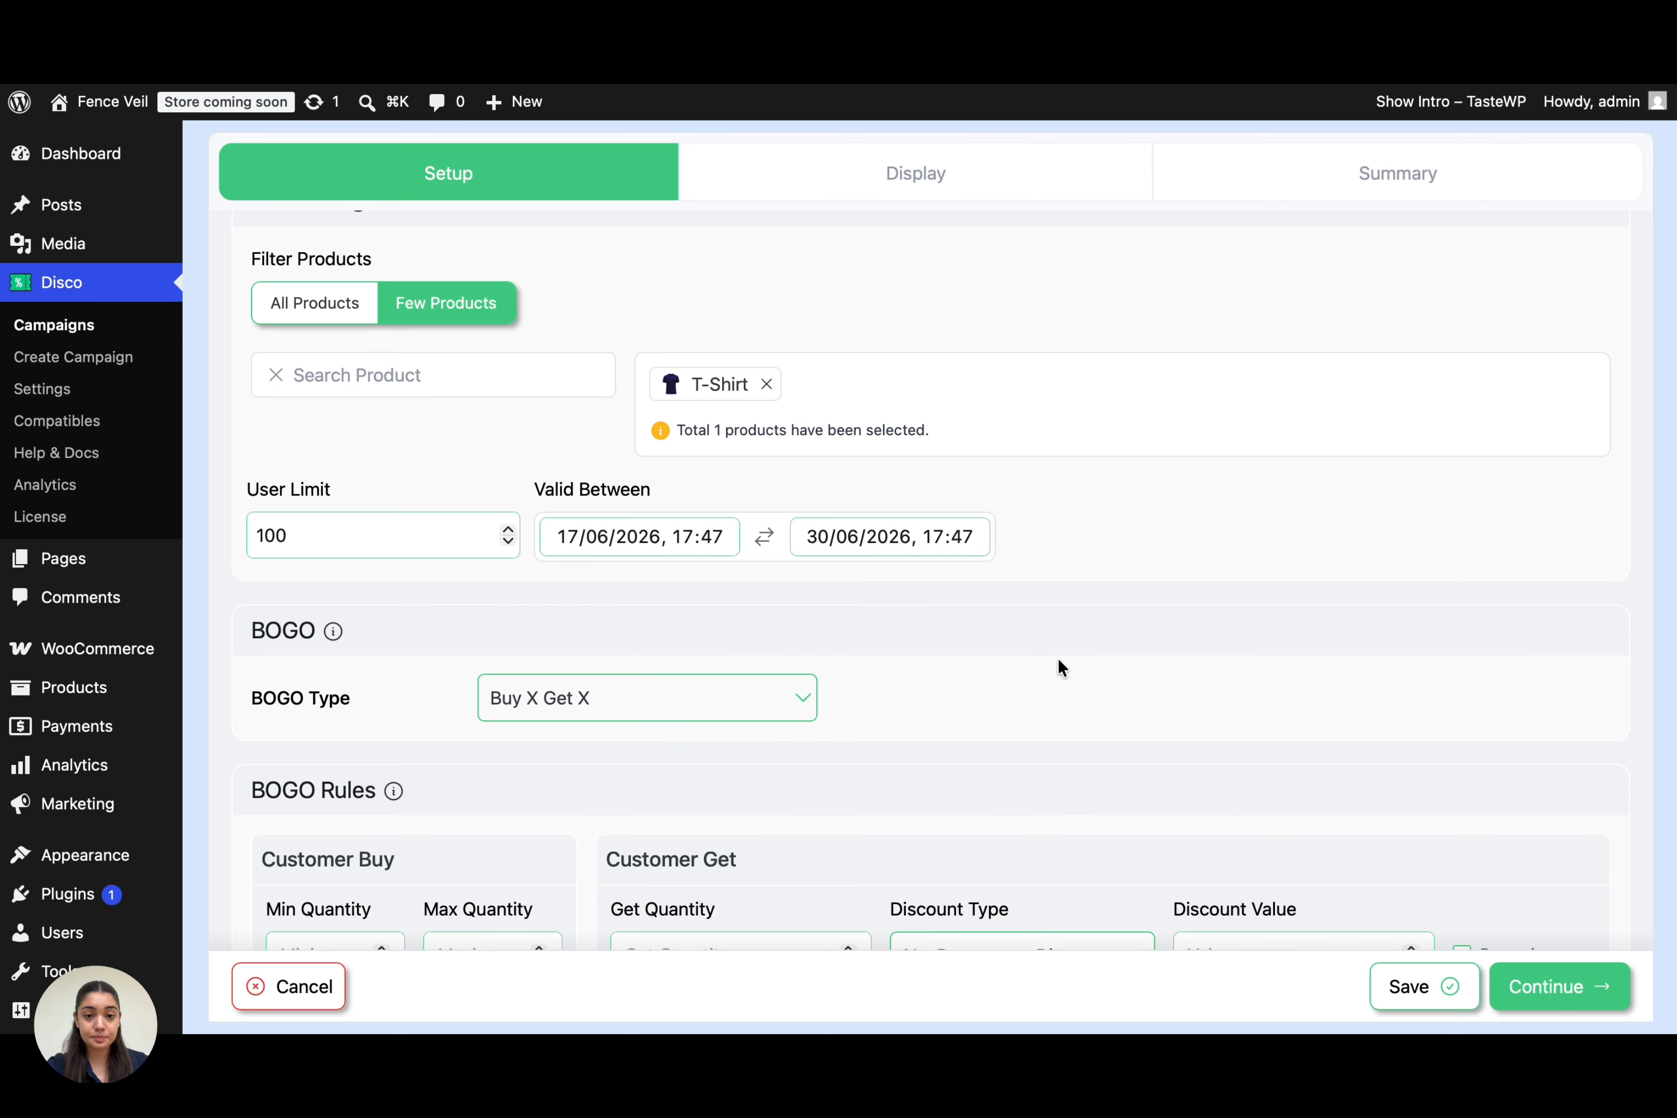
Step: Keep Buy X Get X as the BOGO type and set the rule's minimum buy quantity and get quantity to 1
{"action": "scroll", "coordinate": [1057, 656], "scroll_direction": "down", "scroll_amount": 3}
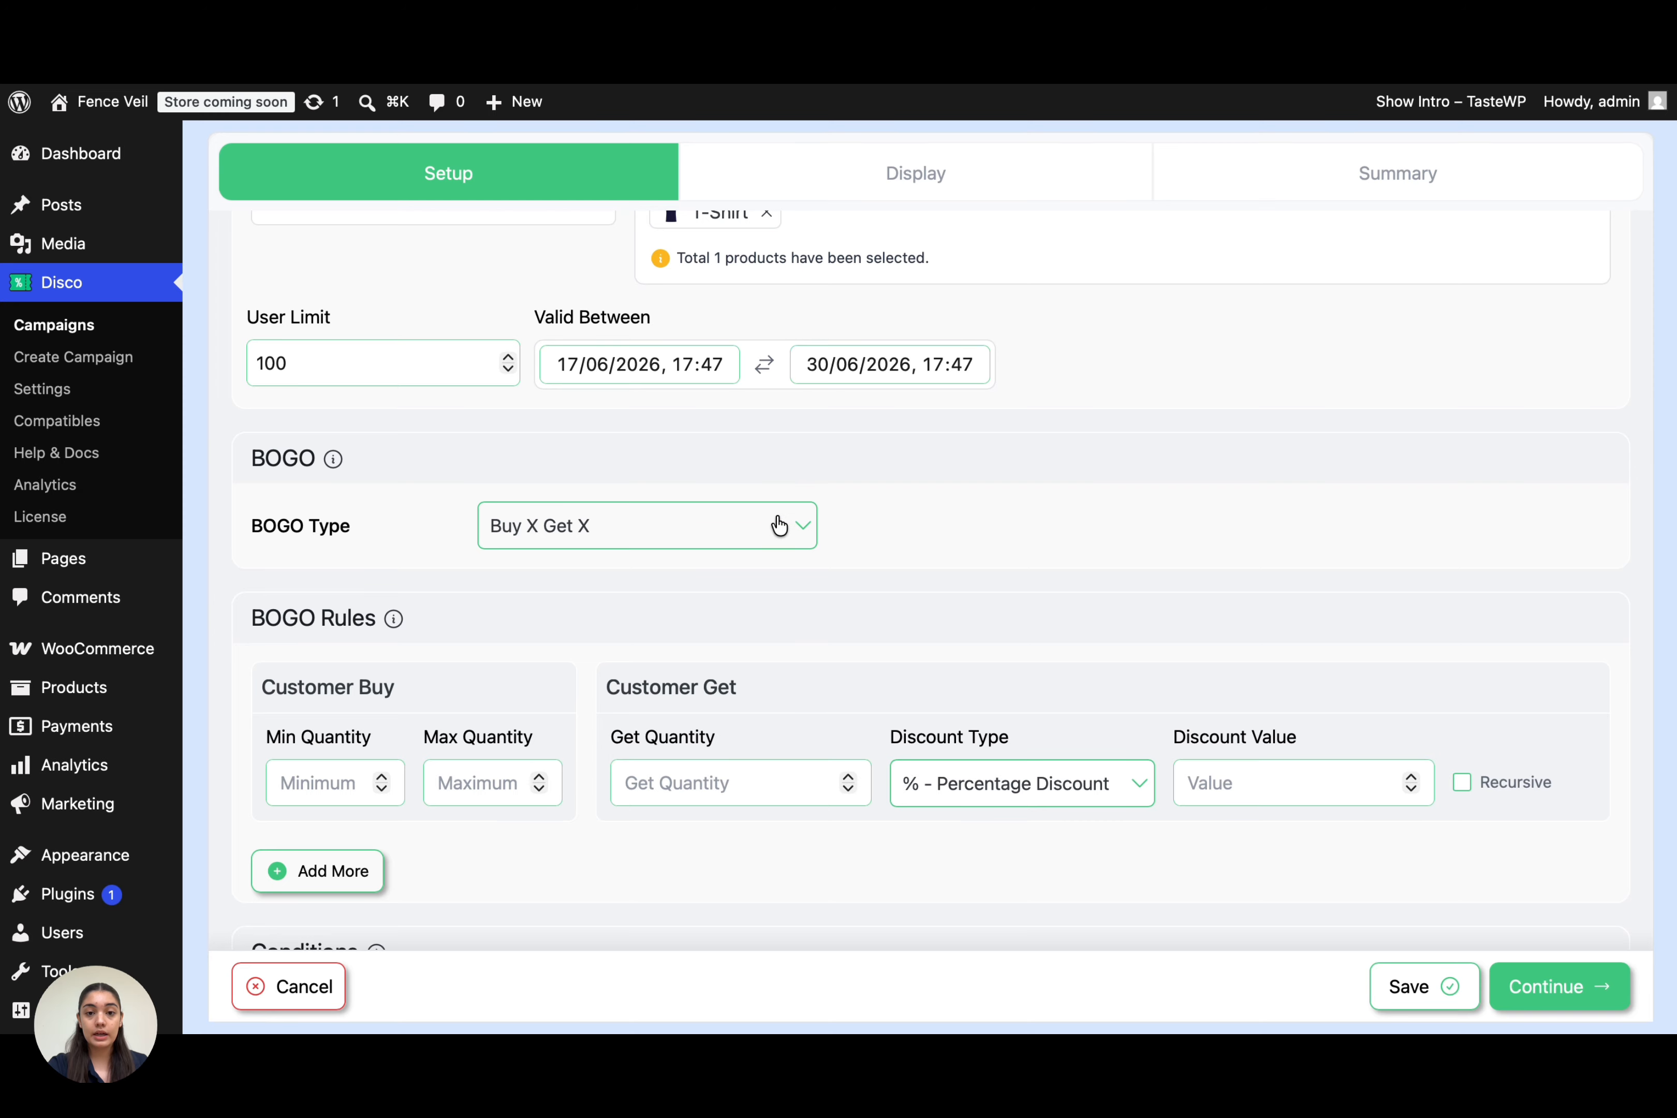
{"action": "left_click", "coordinate": [779, 526]}
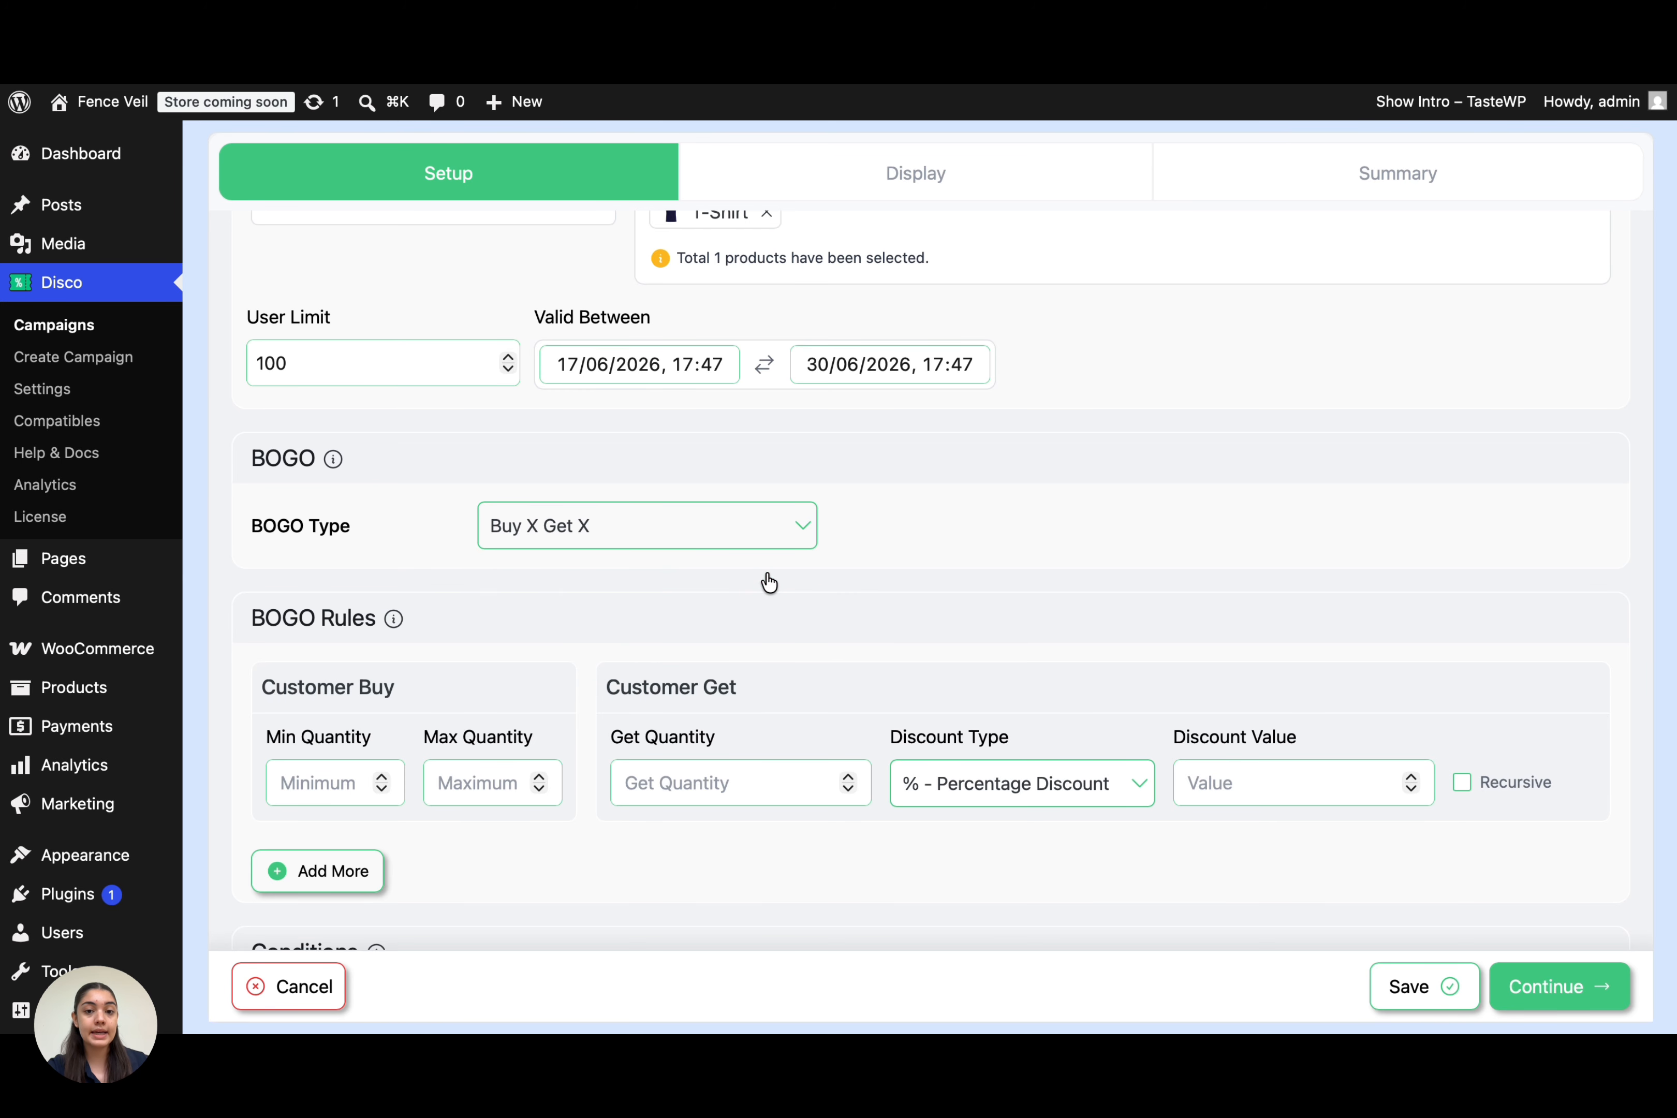
{"action": "scroll", "coordinate": [769, 582], "scroll_direction": "down", "scroll_amount": 5}
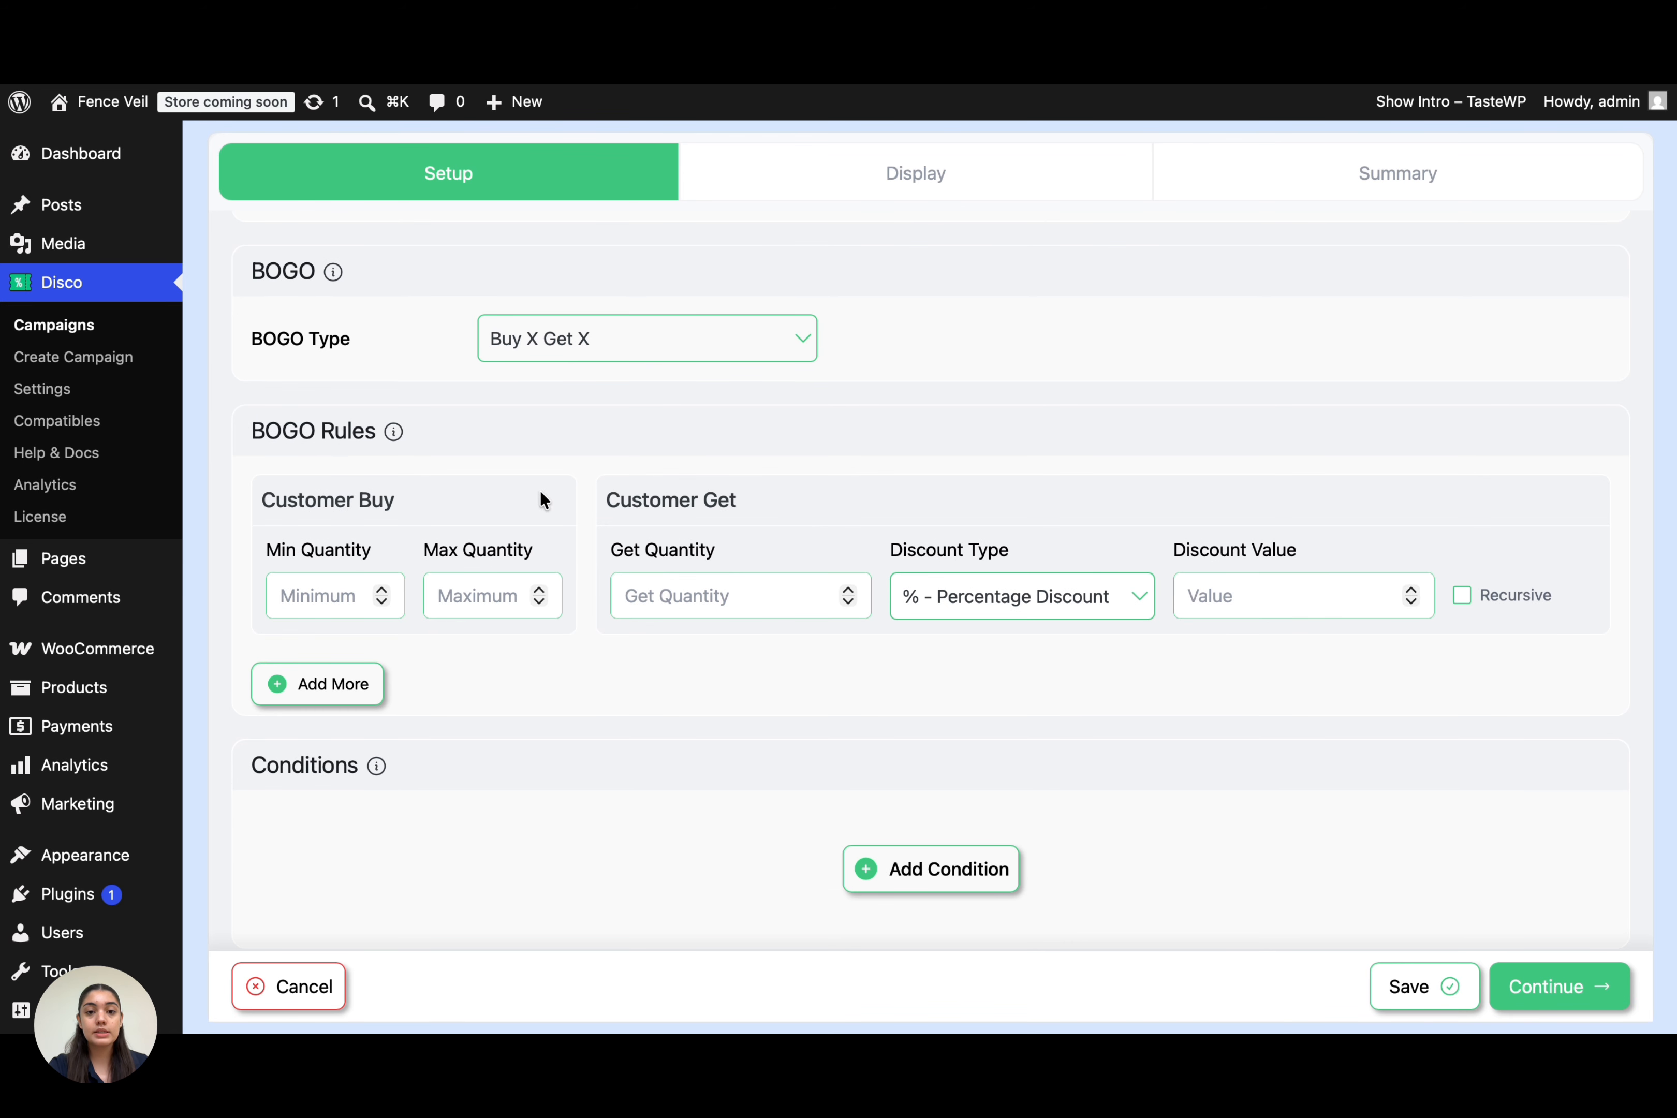
{"action": "left_click", "coordinate": [351, 590]}
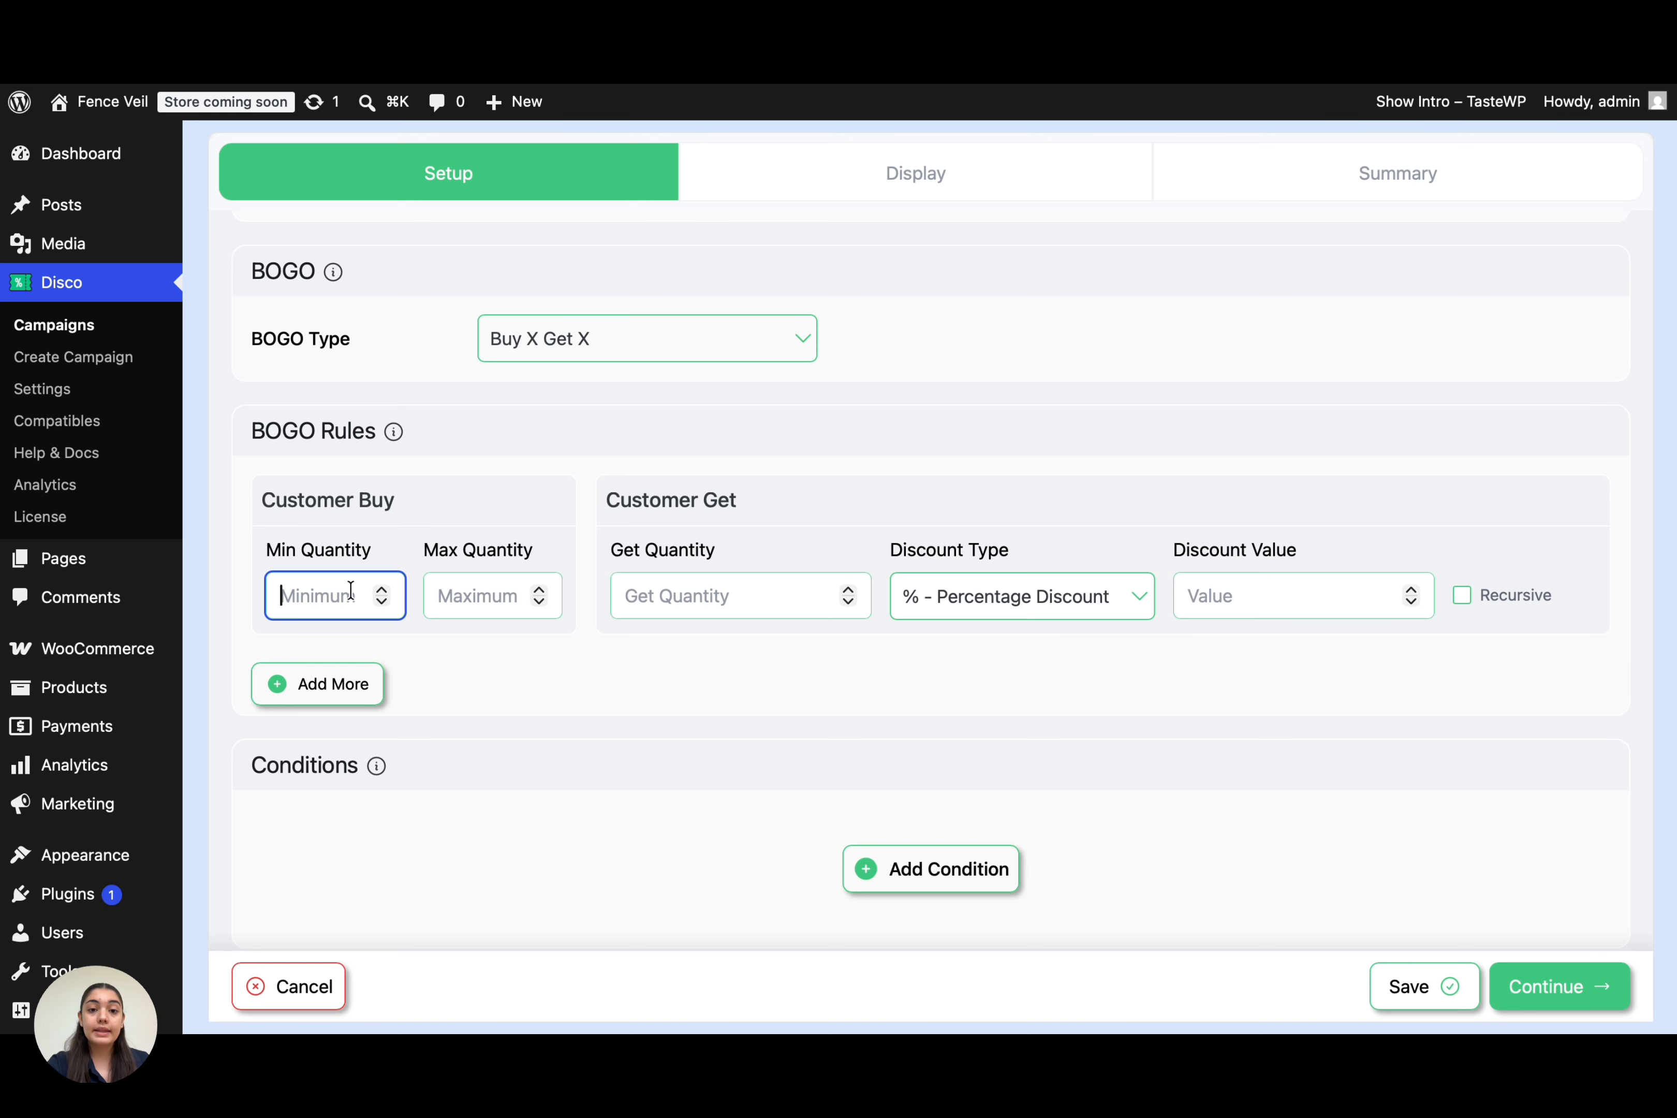
{"action": "type", "text": "1"}
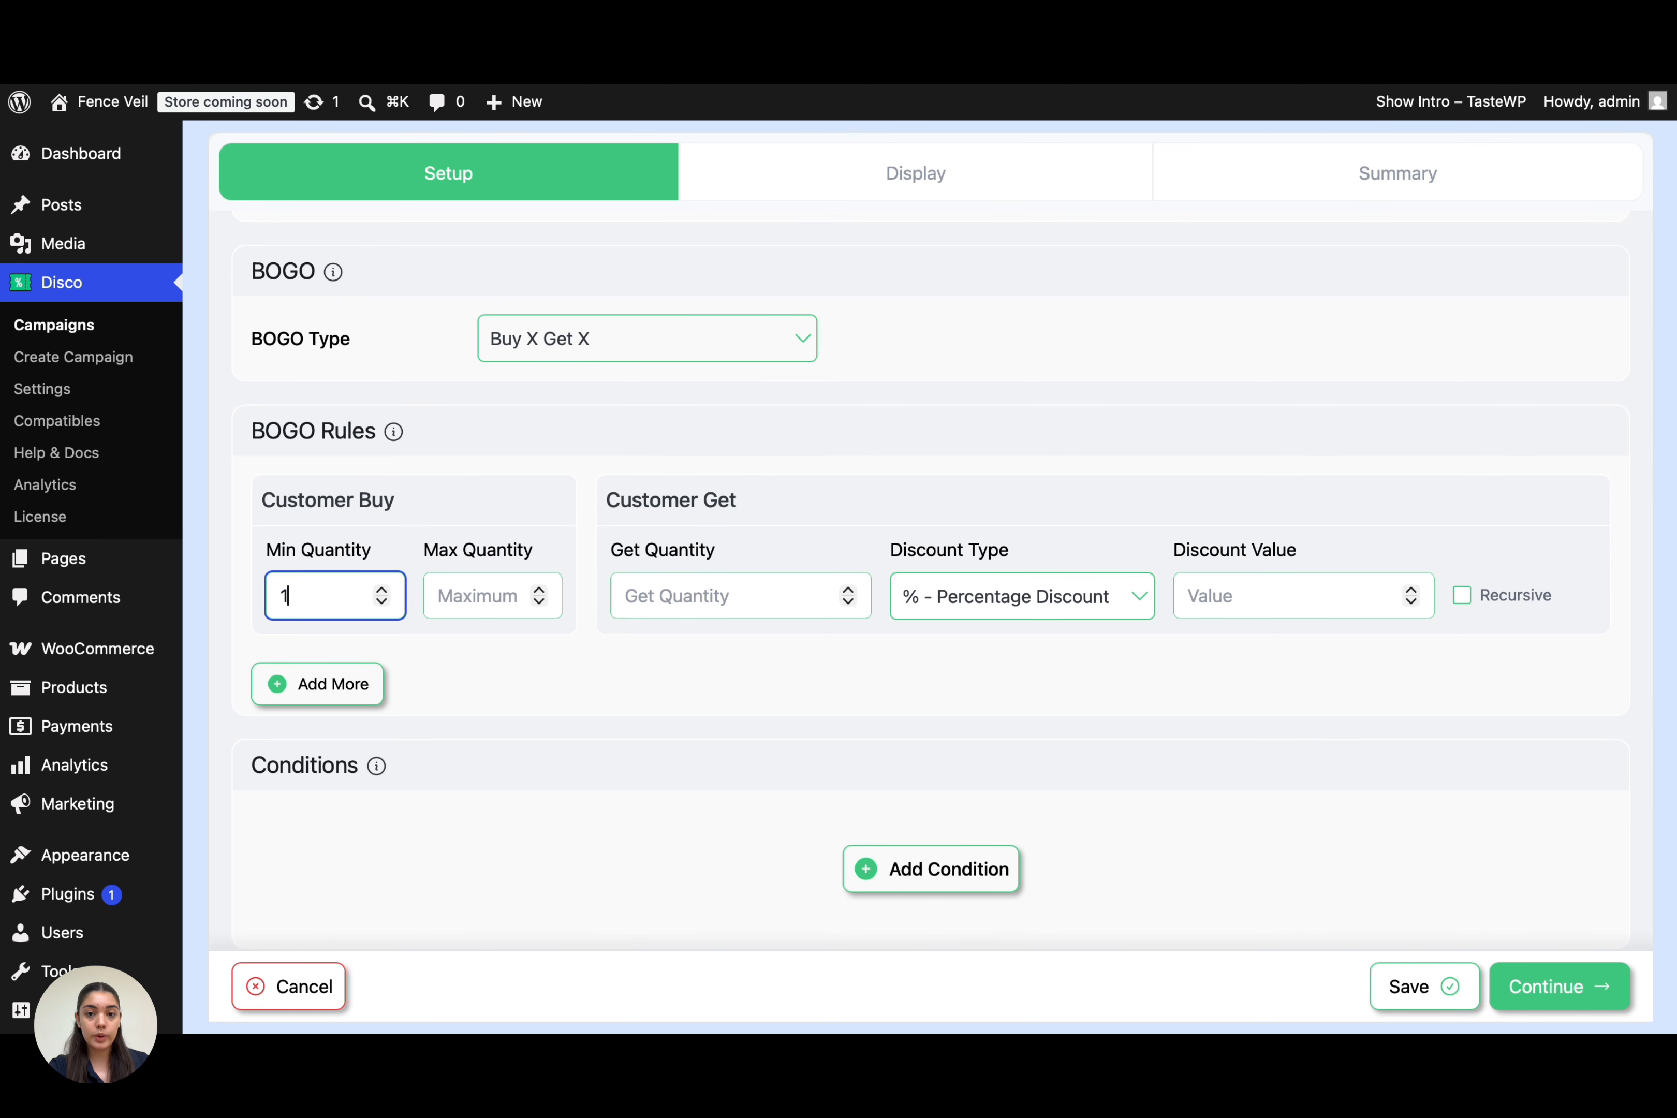
{"action": "left_click", "coordinate": [672, 608]}
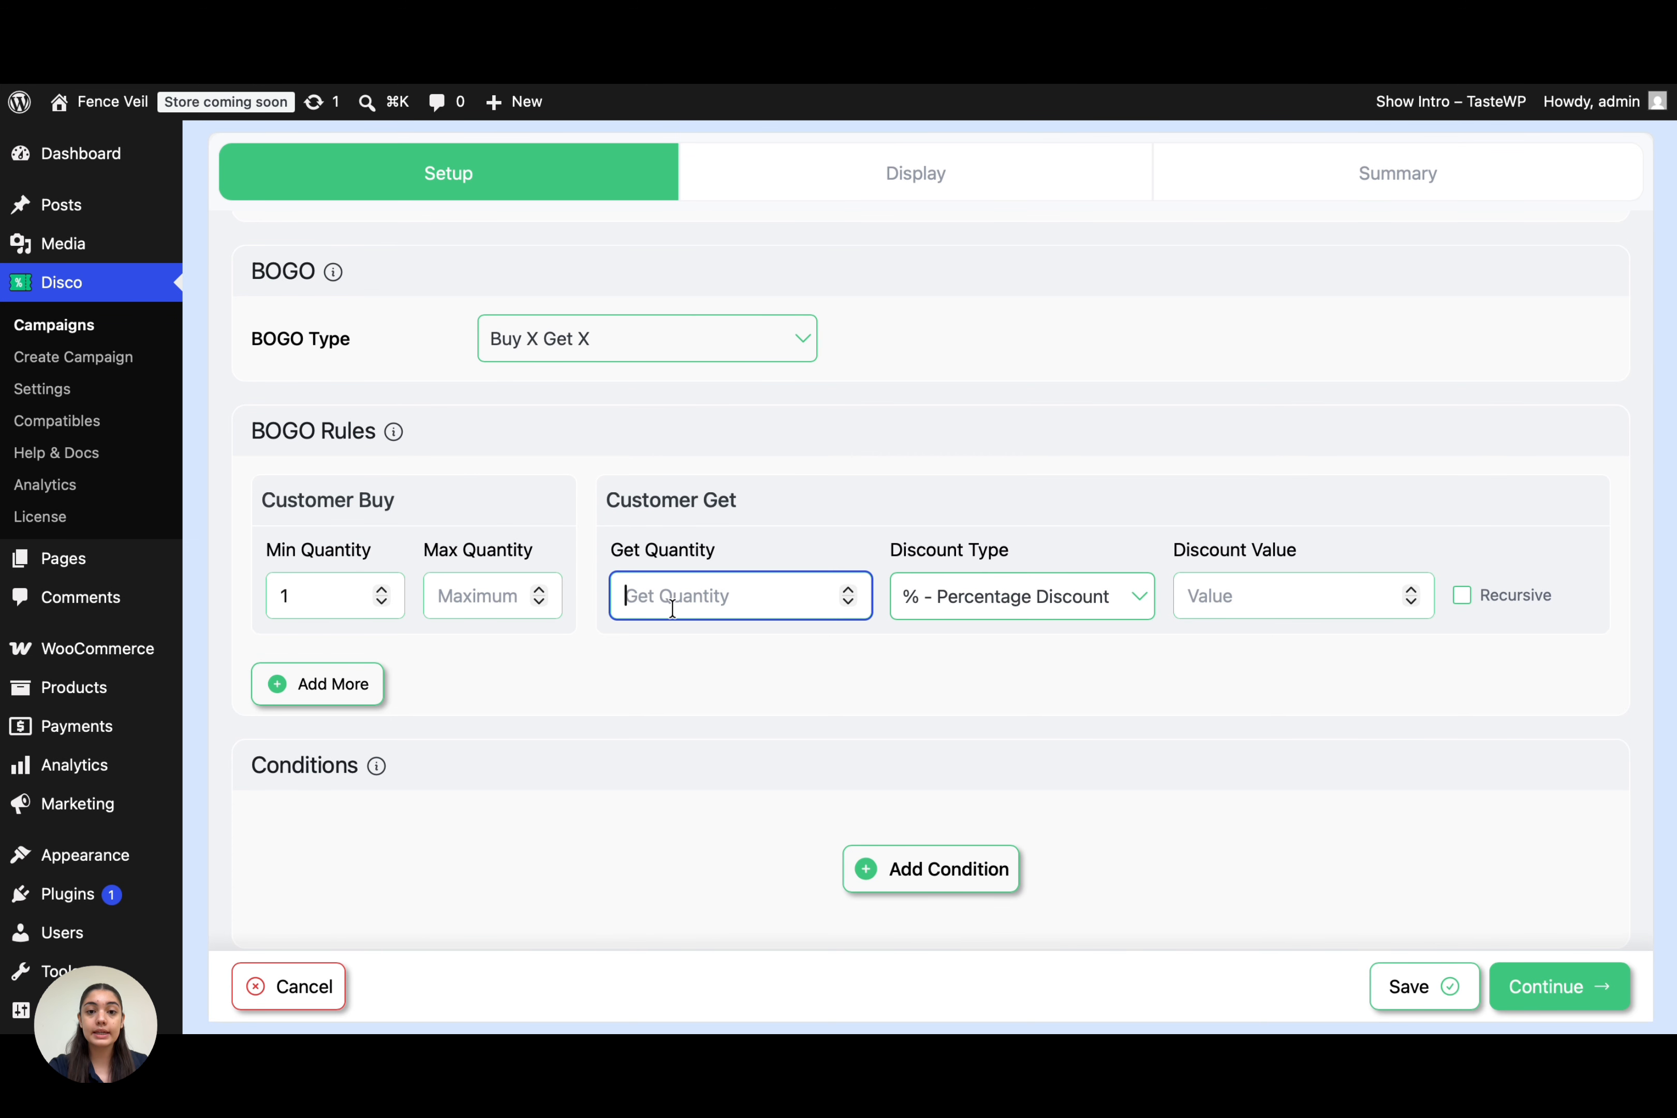
{"action": "type", "text": "1"}
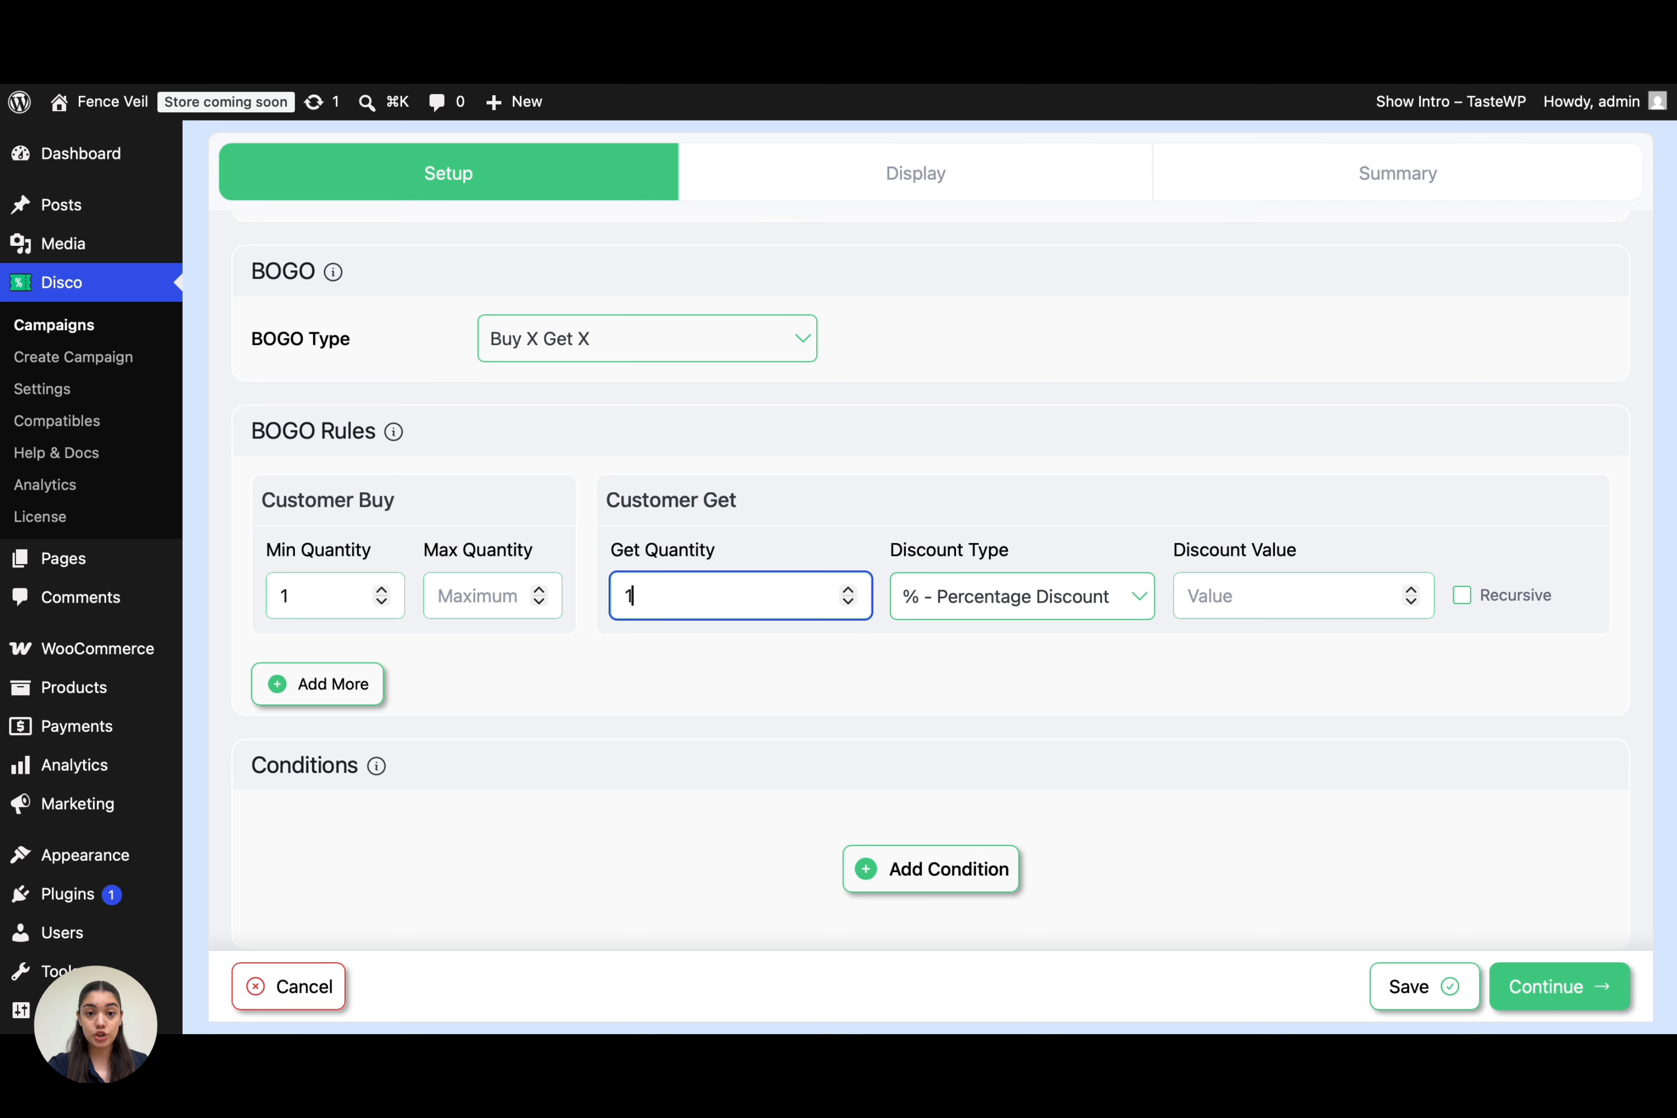
Step: Set the BOGO rule's discount type to Free Items and continue to the next stage of the campaign setup
{"action": "left_click", "coordinate": [1040, 617]}
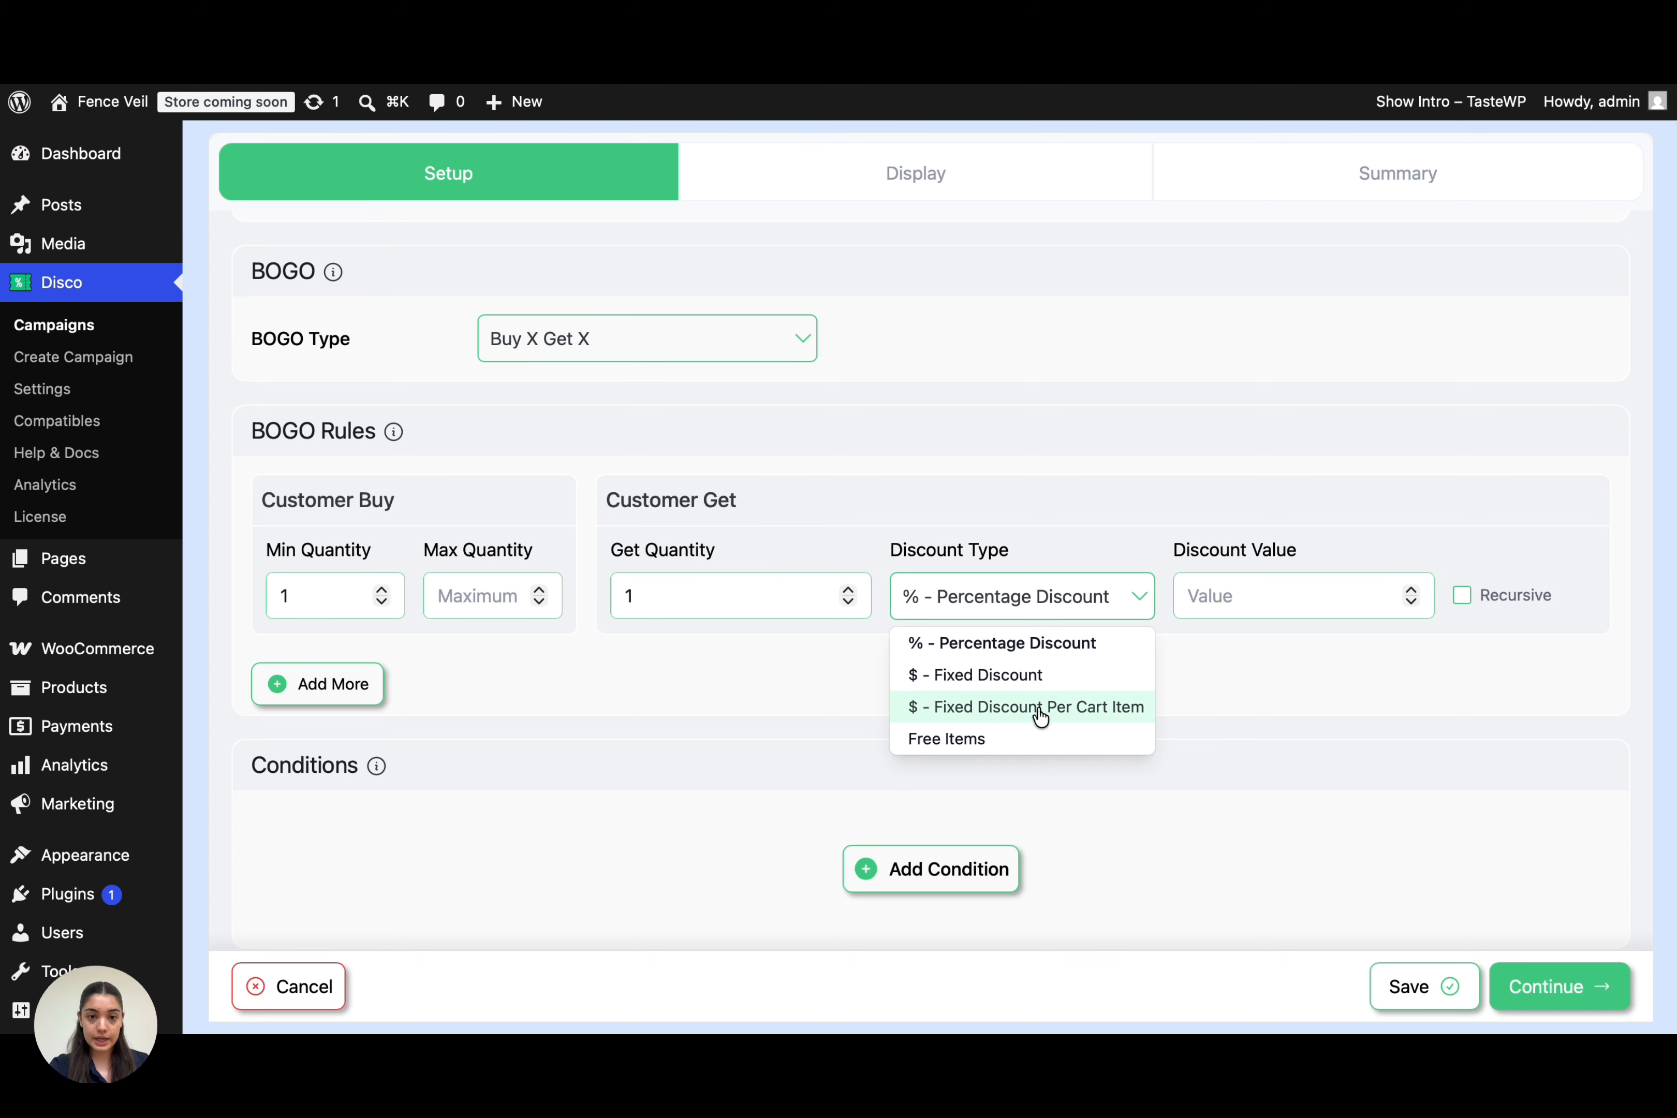
{"action": "left_click", "coordinate": [1034, 739]}
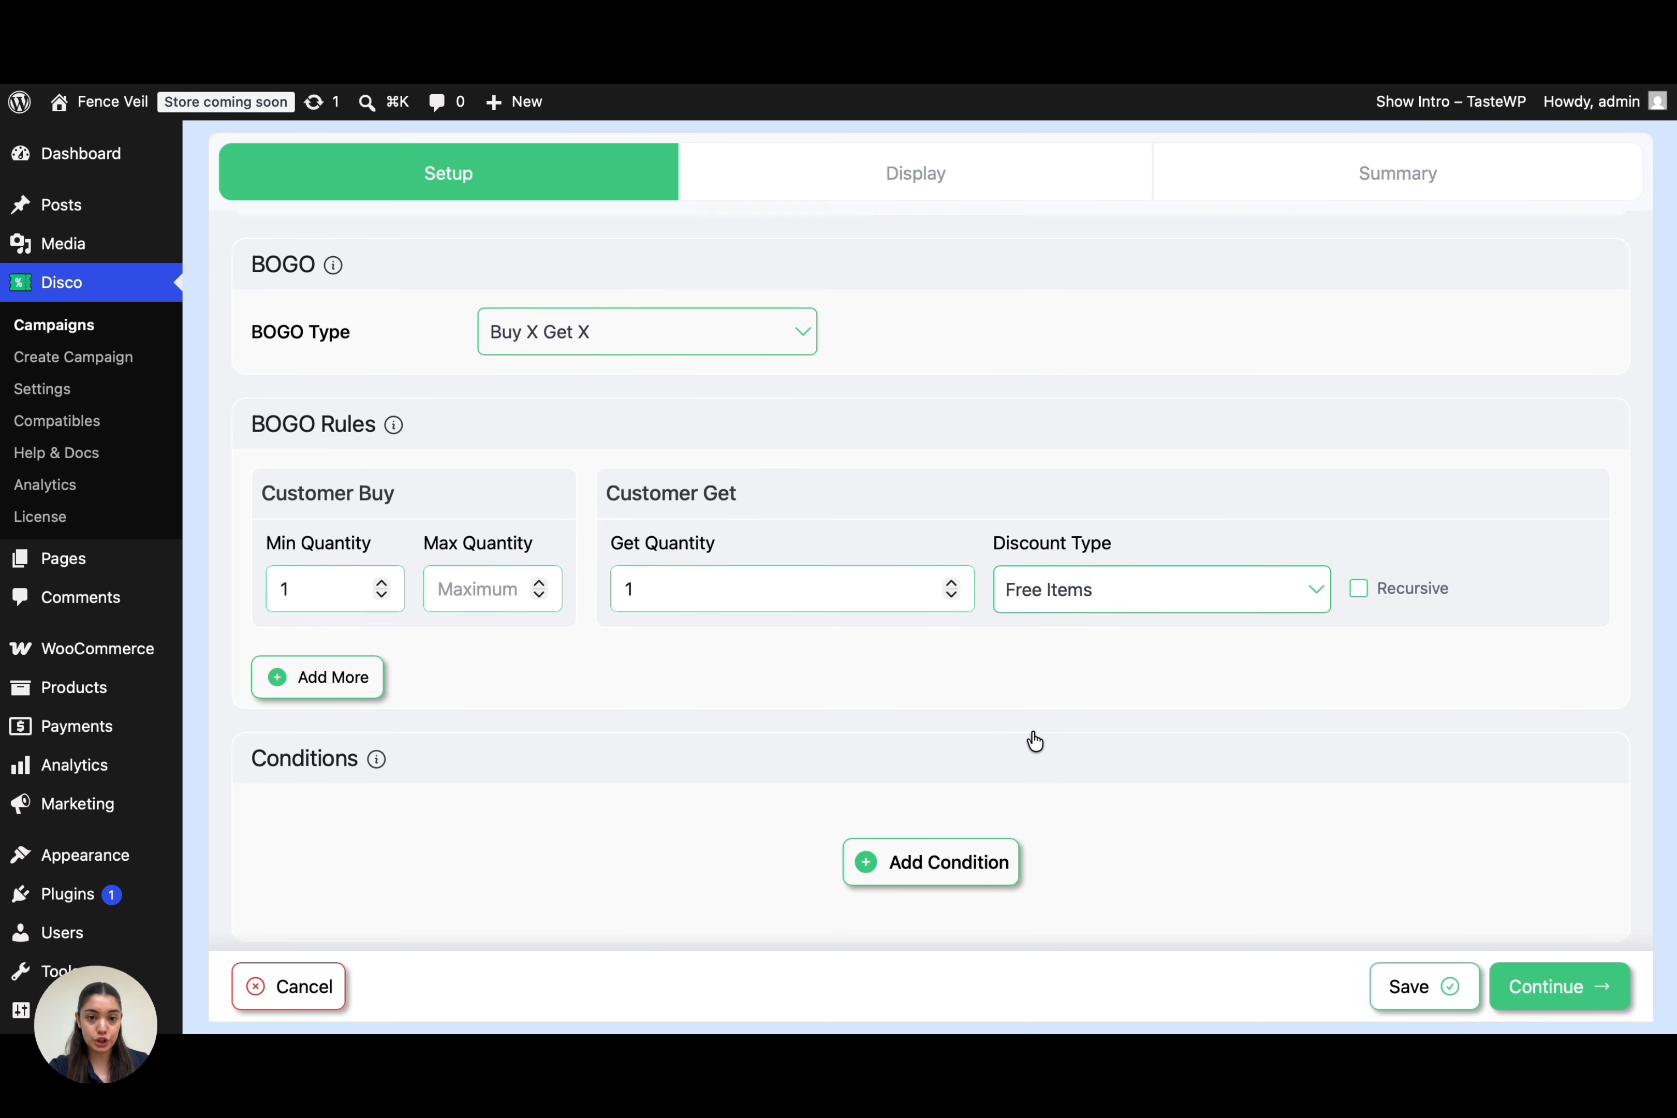
{"action": "scroll", "coordinate": [1035, 739], "scroll_direction": "down", "scroll_amount": 1}
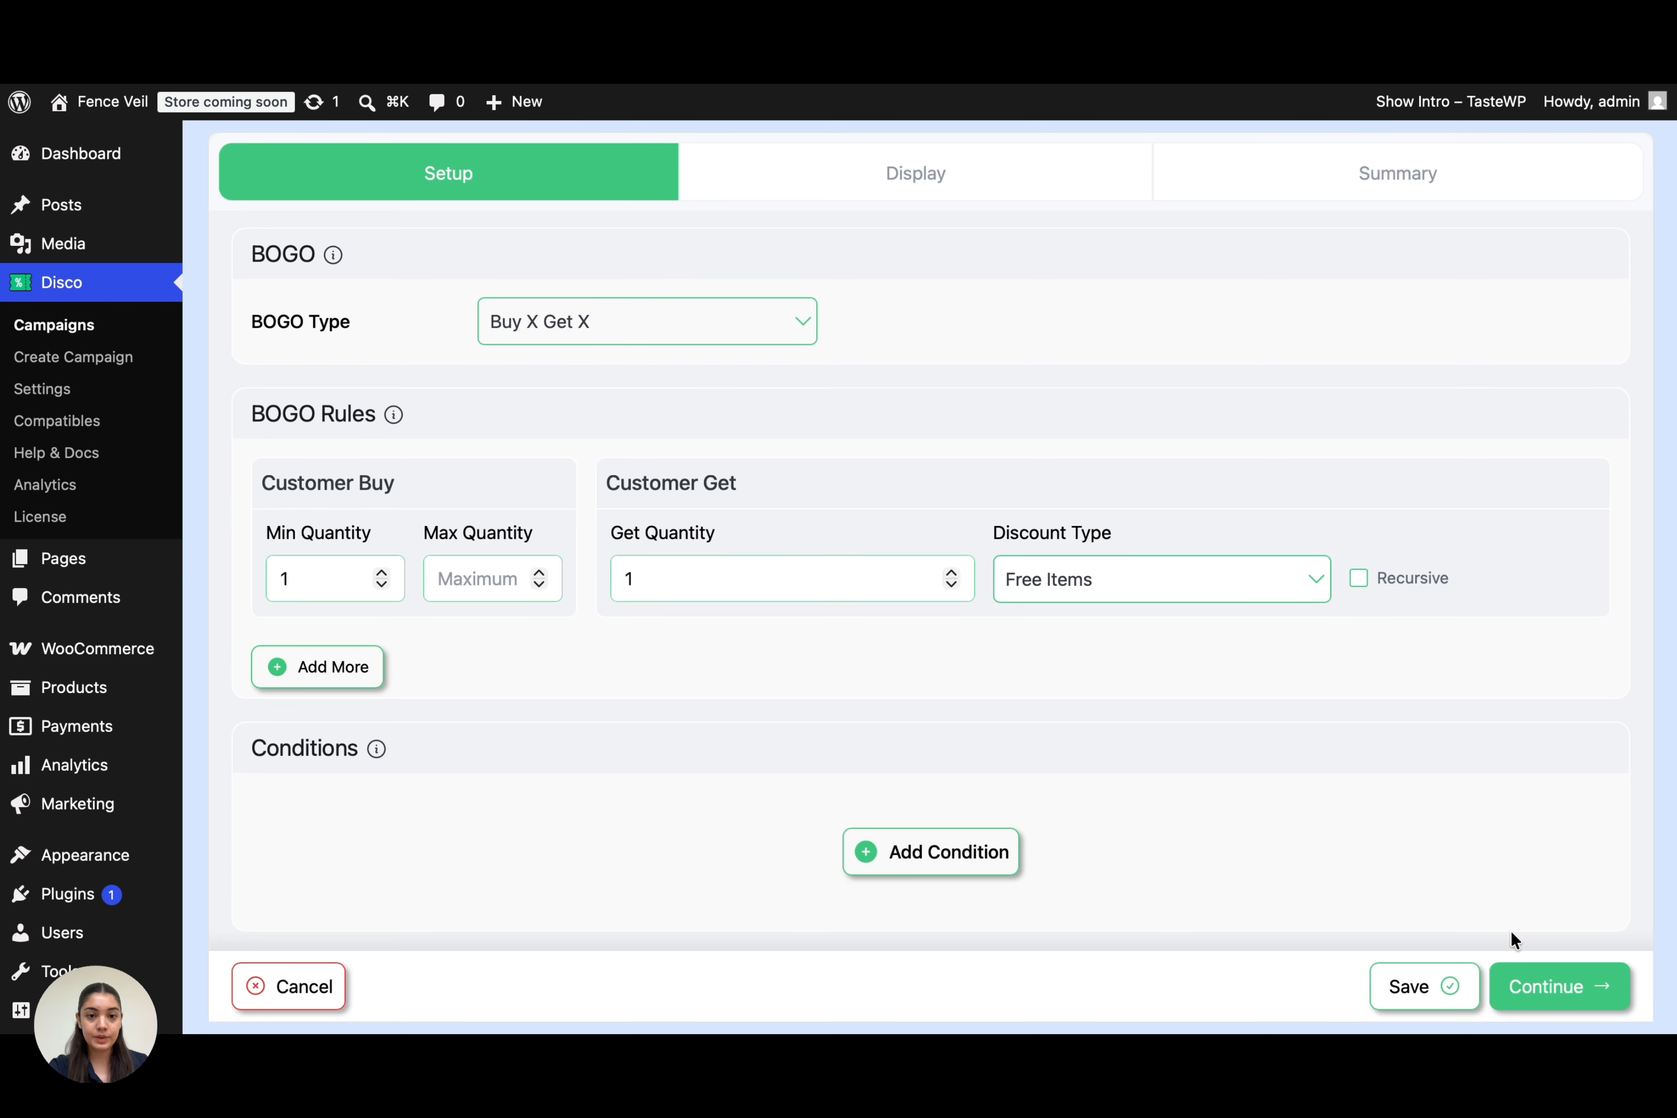
{"action": "left_click", "coordinate": [1545, 999]}
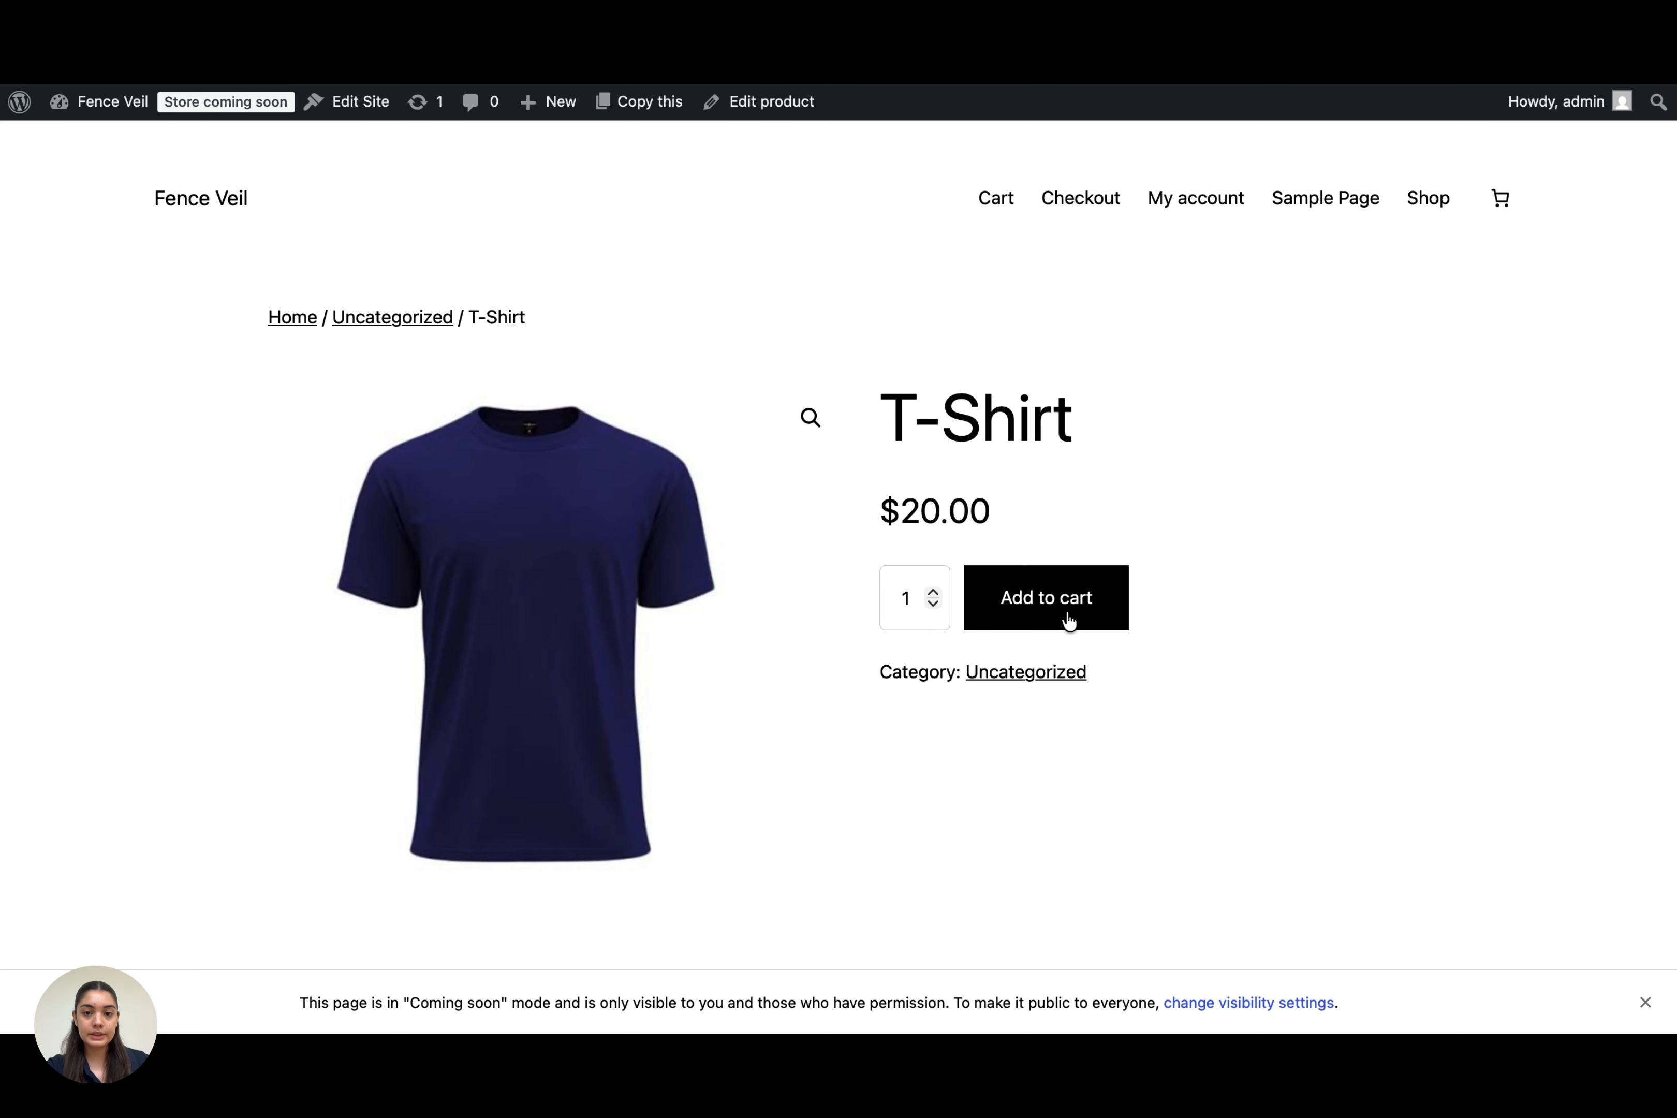
Step: On the storefront's T-Shirt product page, add one T-Shirt to the cart and view the cart
{"action": "left_click", "coordinate": [1069, 605]}
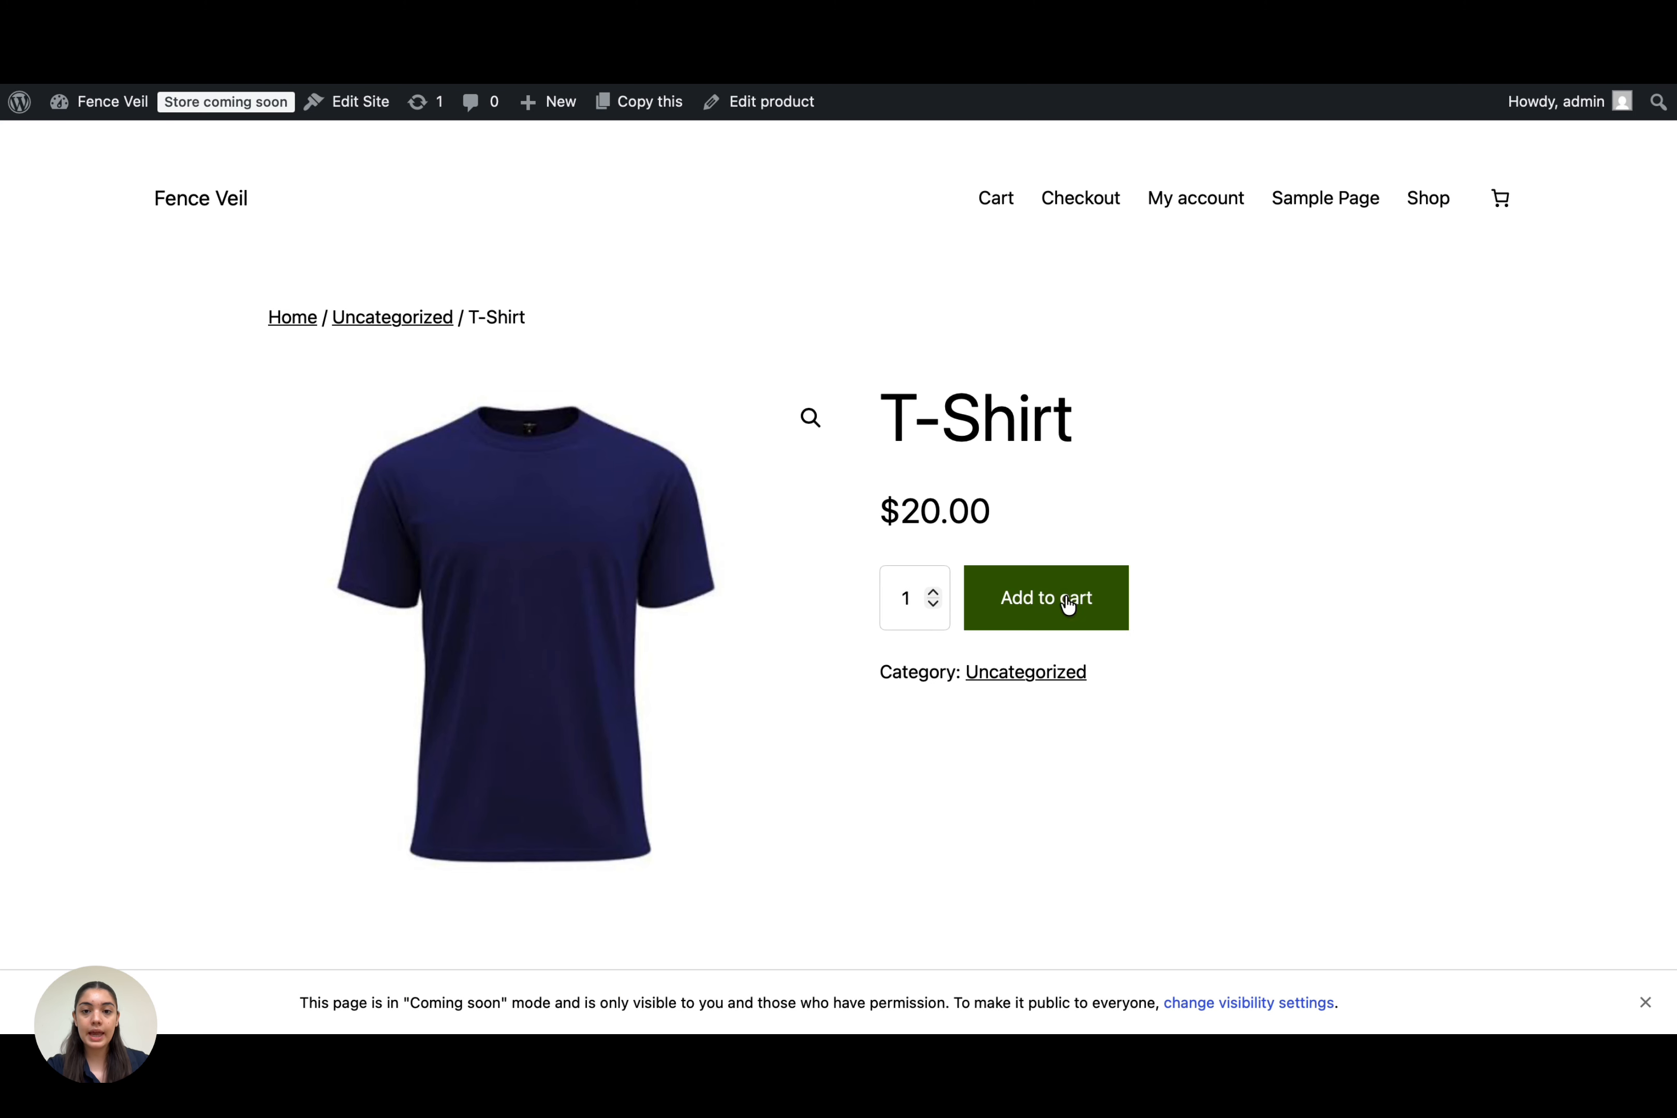
{"action": "left_click", "coordinate": [1068, 604]}
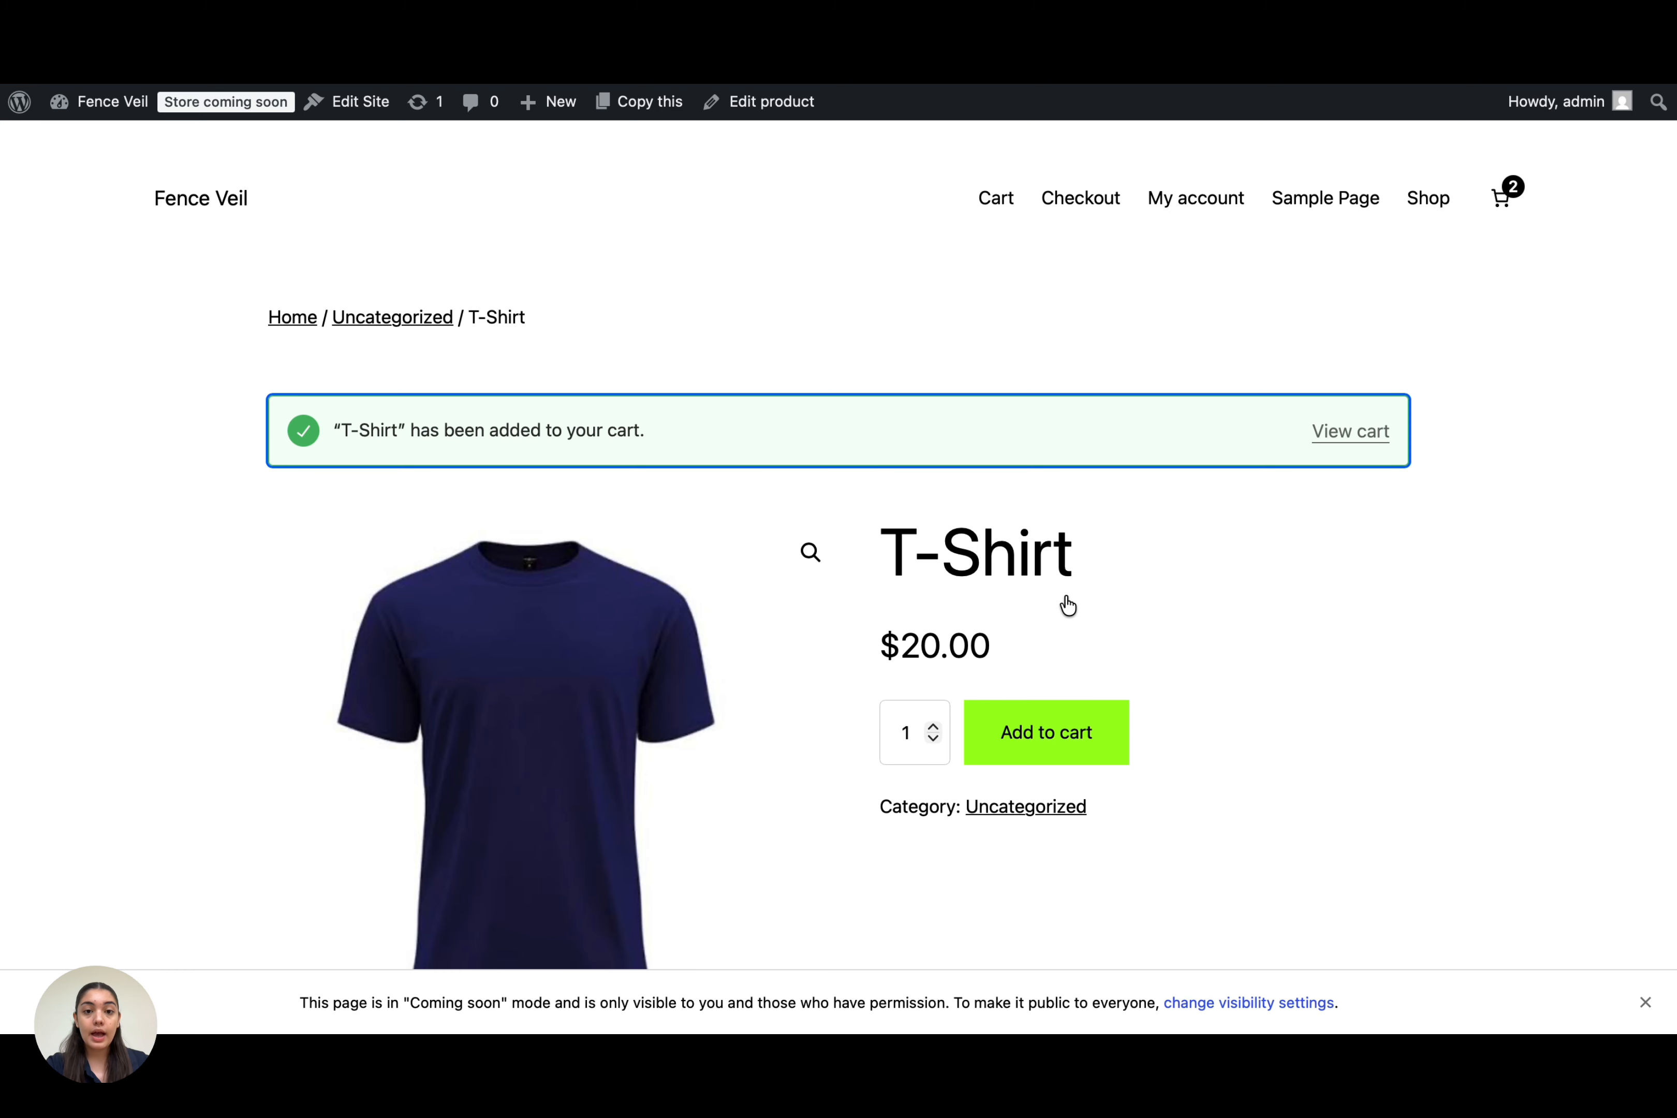
{"action": "left_click", "coordinate": [1360, 437]}
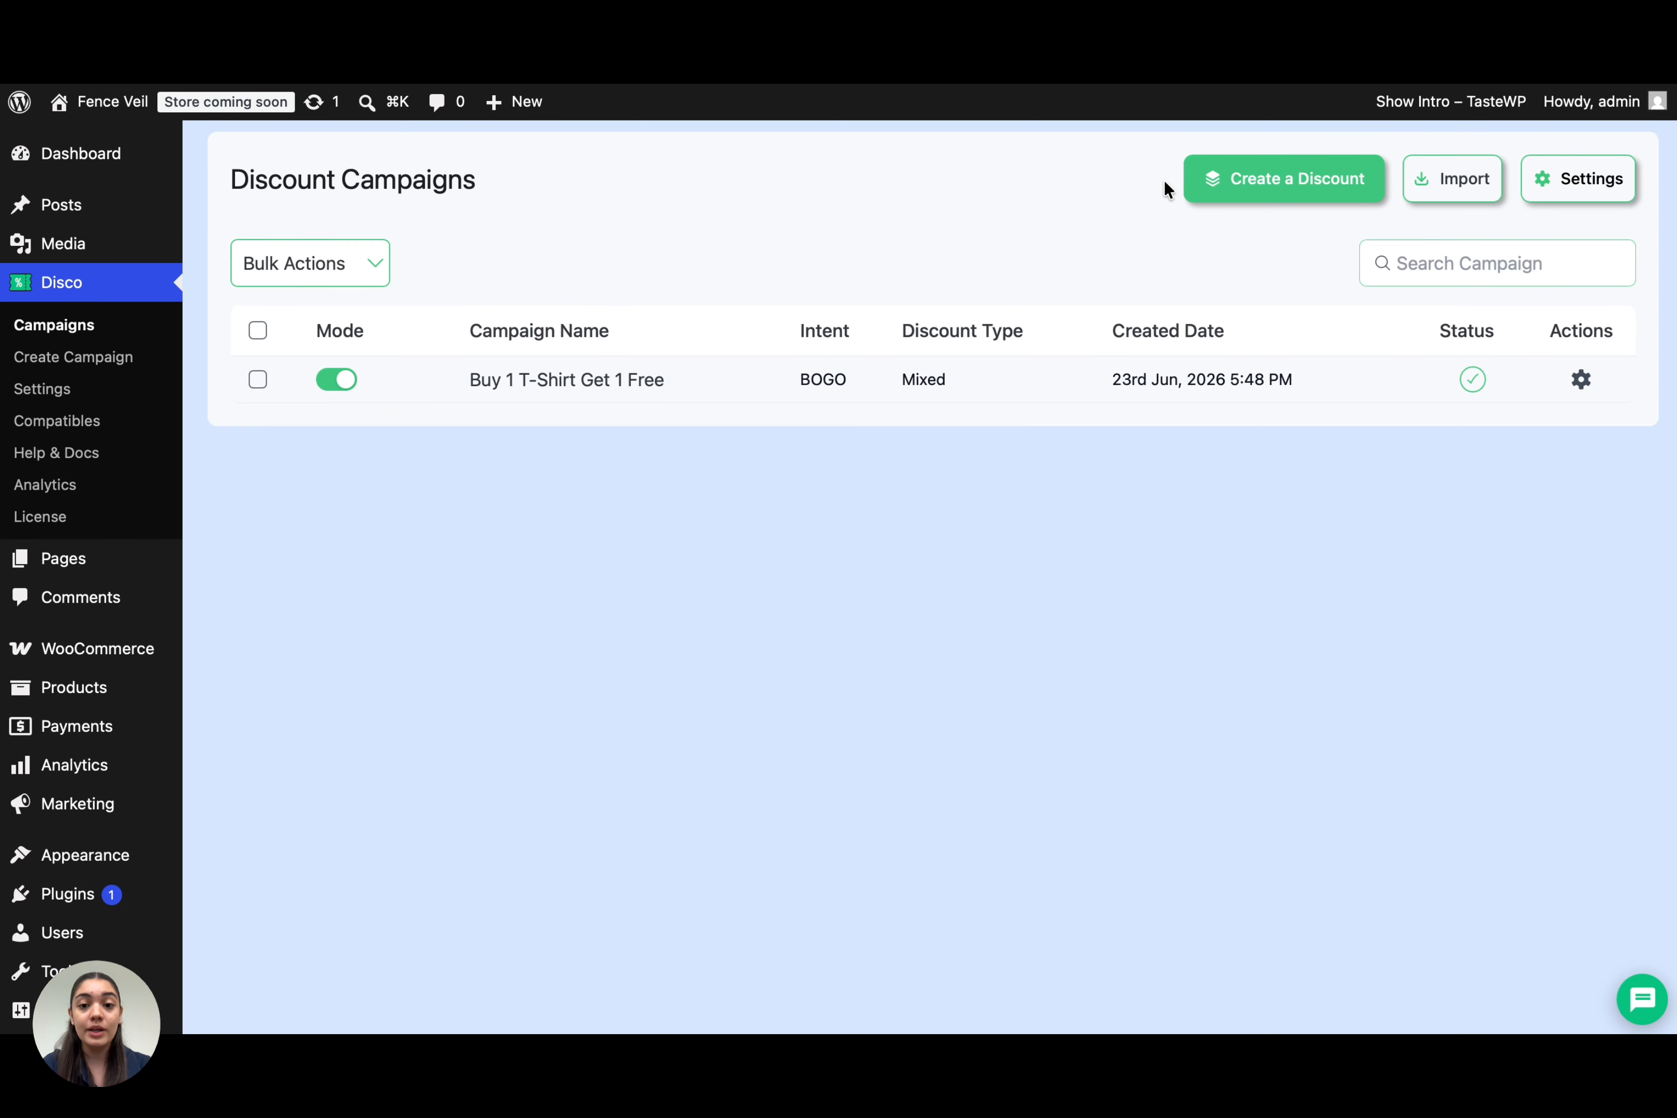
Step: Create a new discount campaign named "Buy Cap get socks free" with BOGO as its discount intent
{"action": "left_click", "coordinate": [1262, 188]}
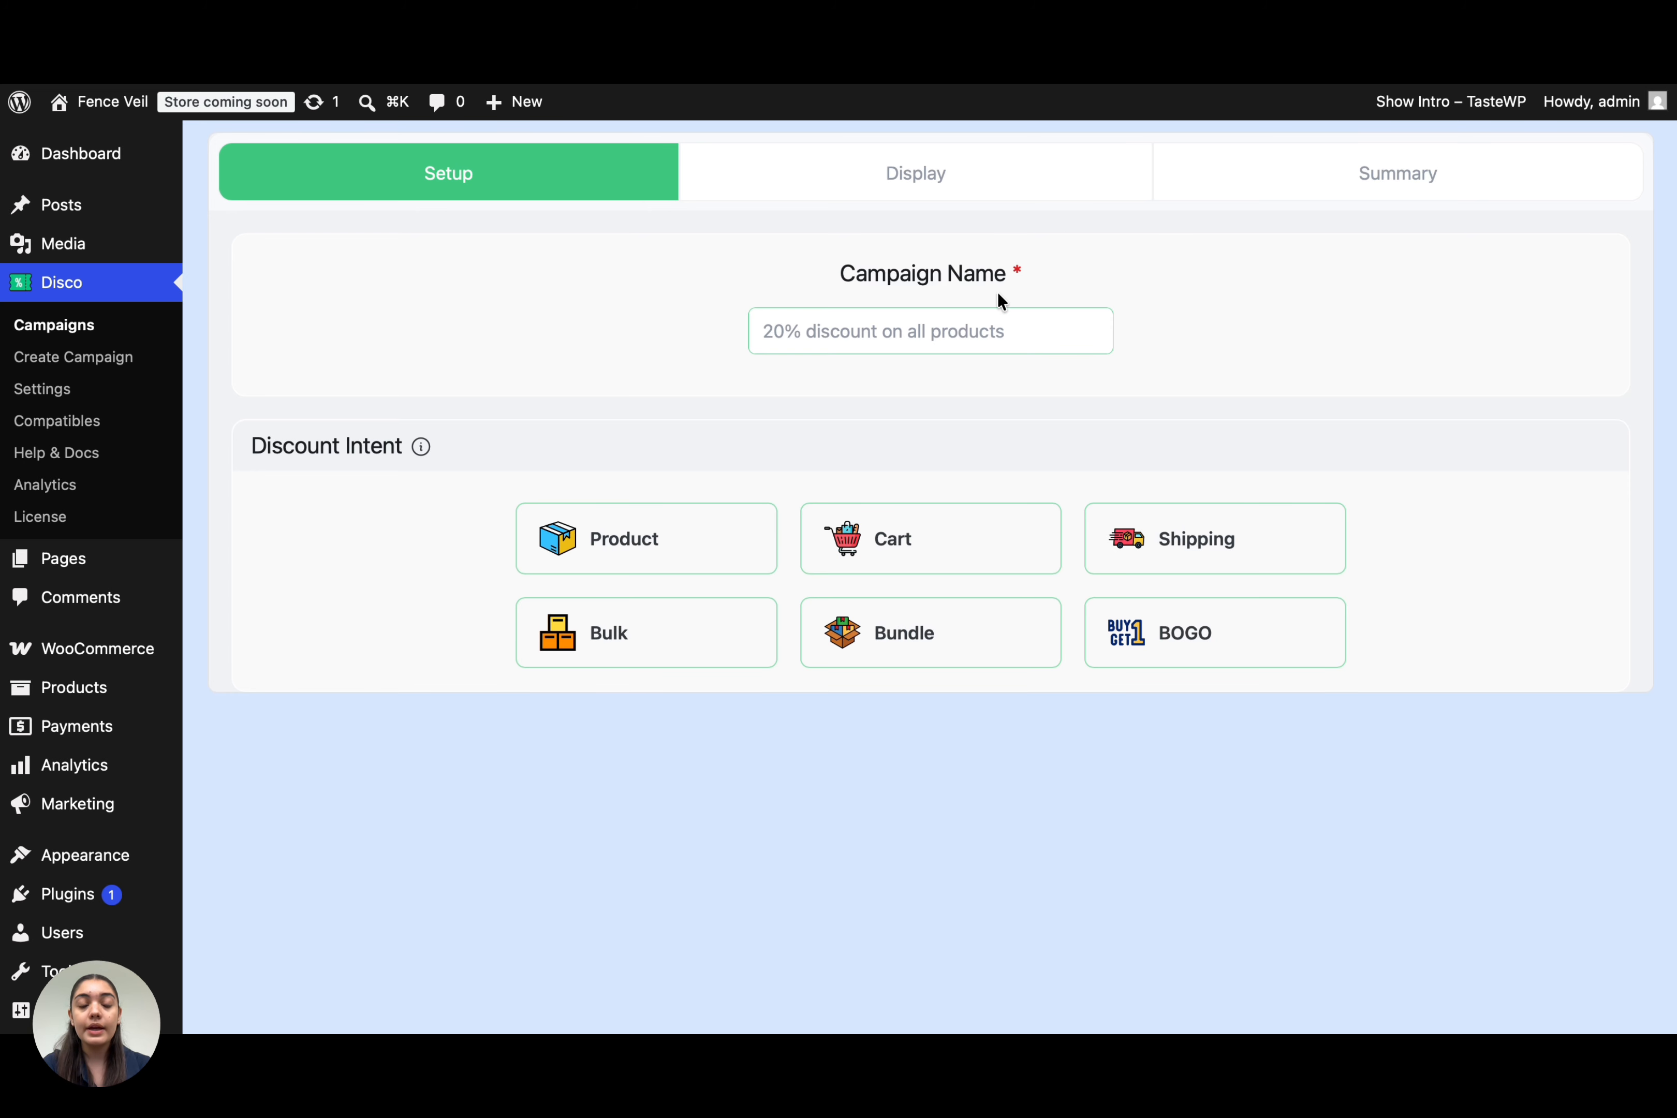
{"action": "left_click", "coordinate": [963, 341]}
{"action": "type", "text": "Bu"}
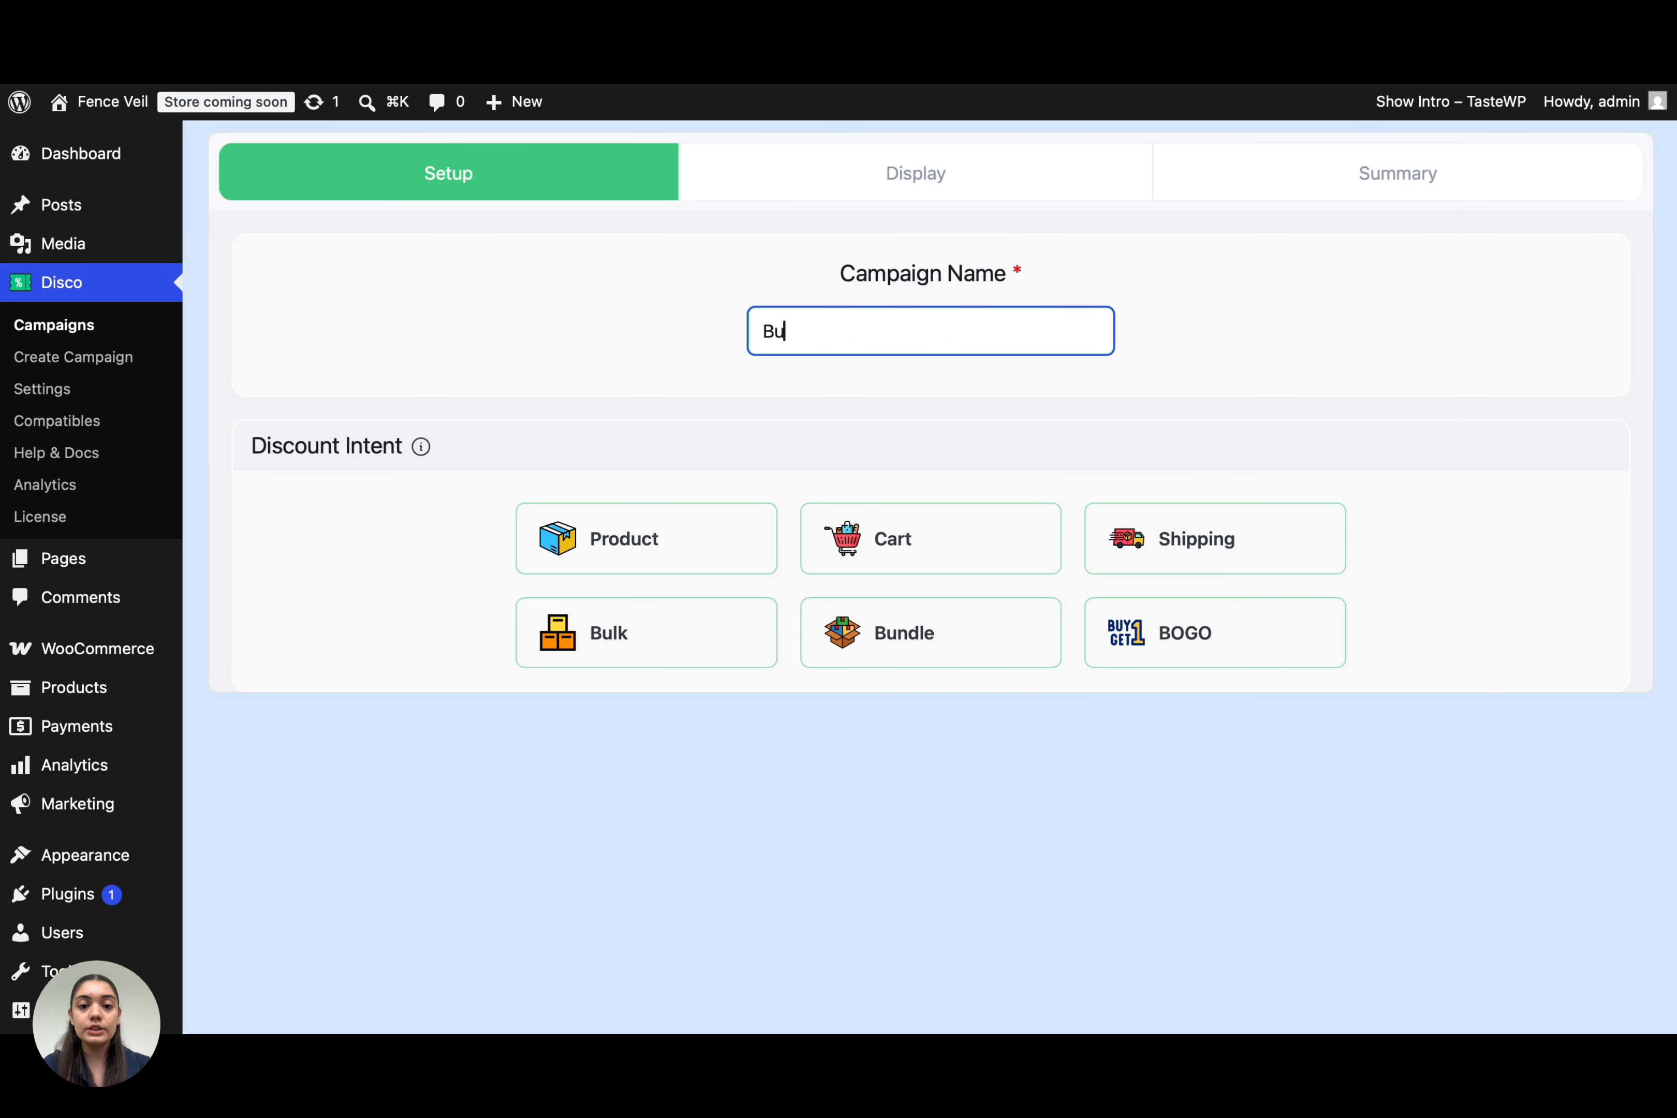
{"action": "type", "text": "y Cap"}
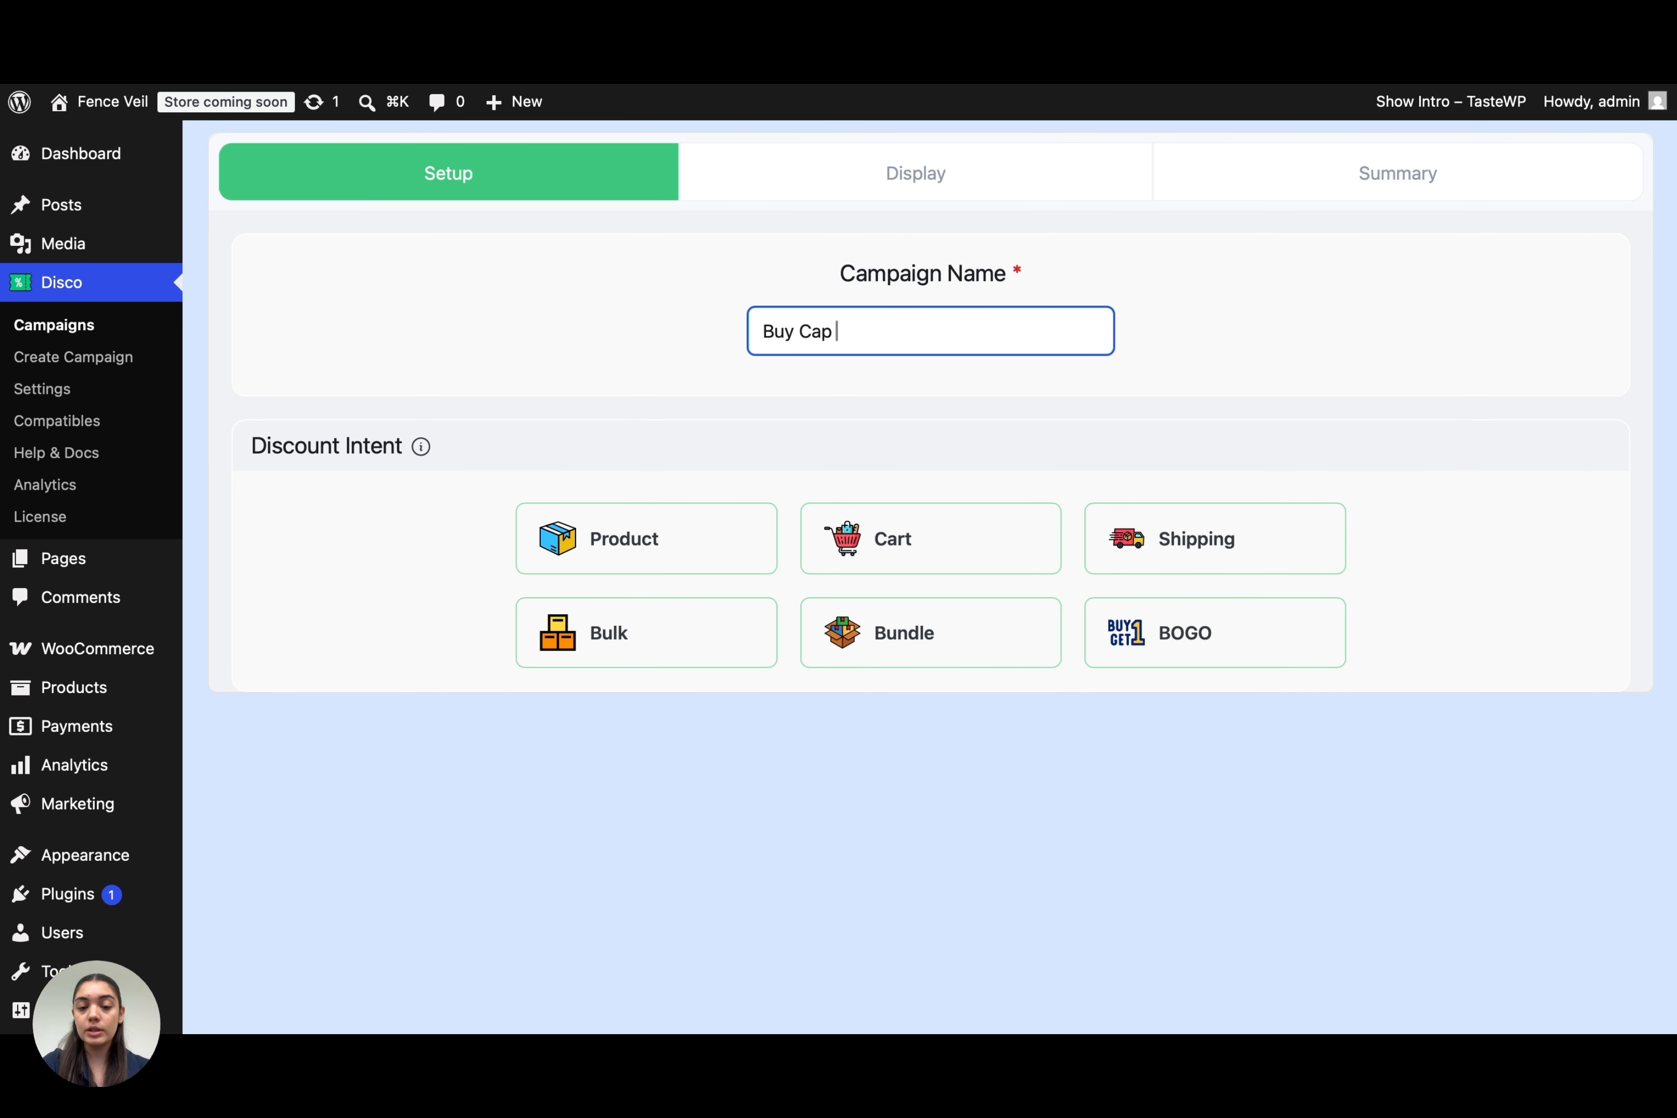
{"action": "type", "text": " get"}
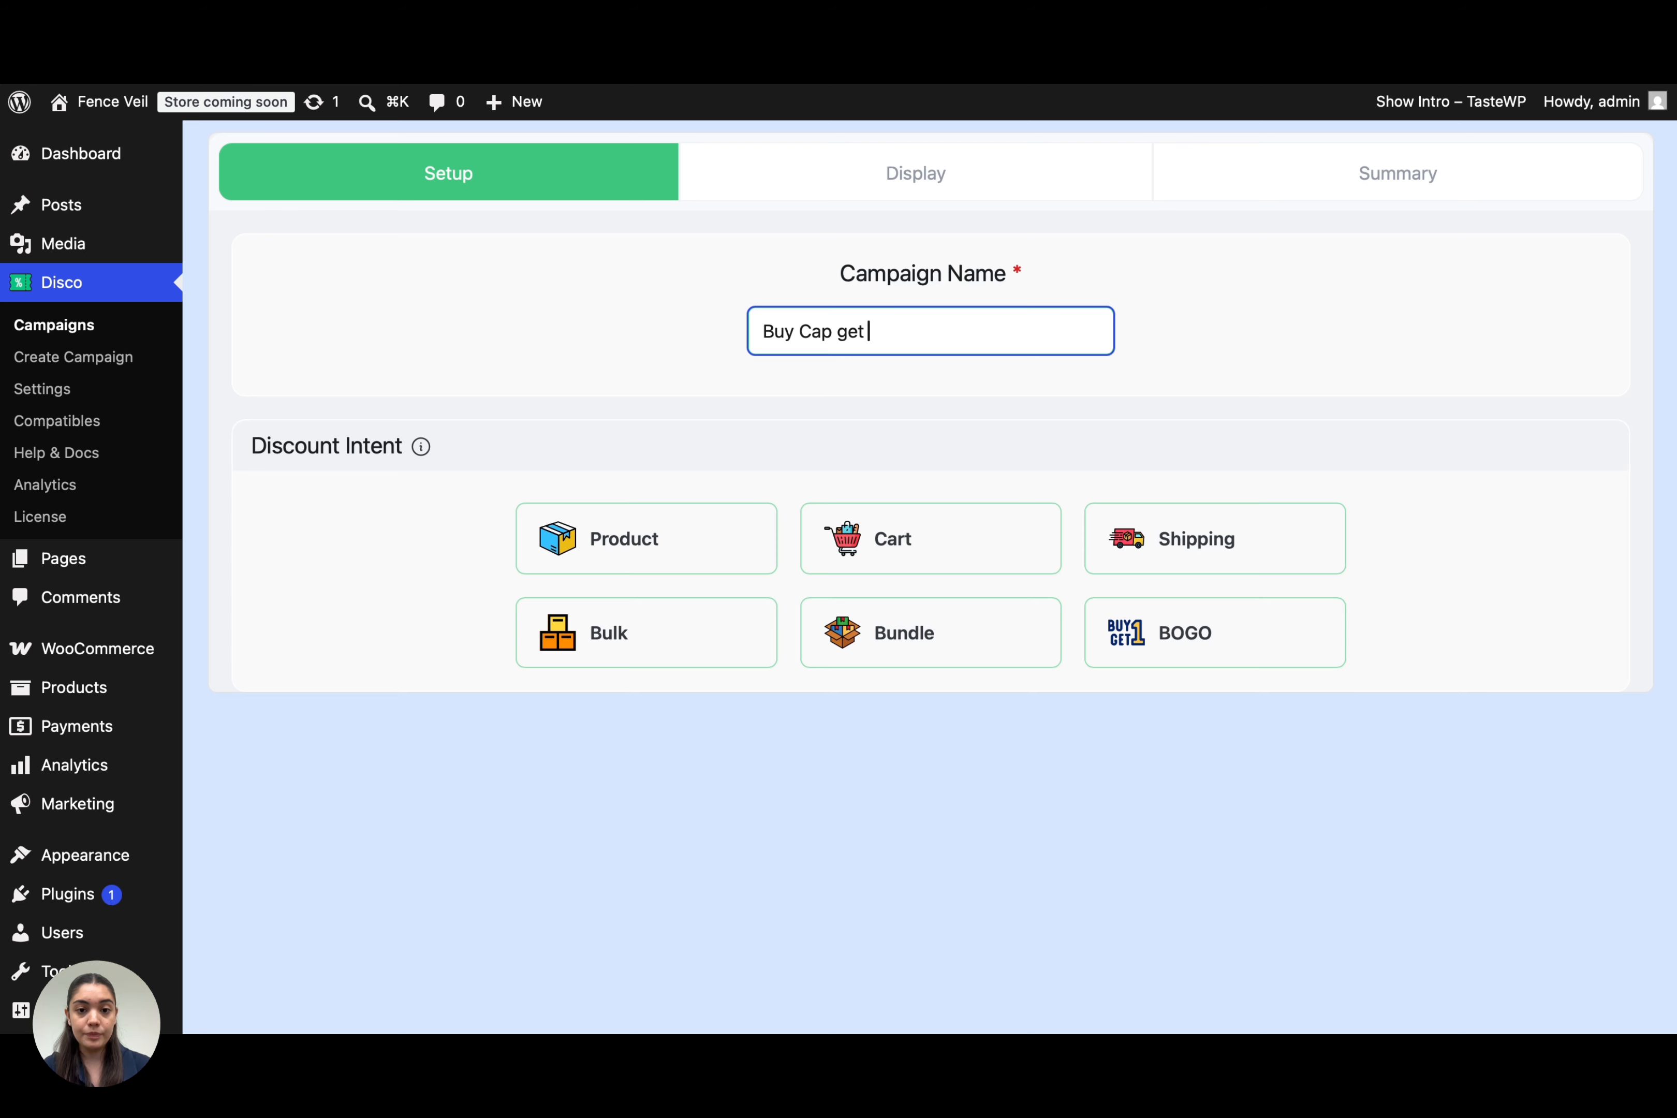
{"action": "type", "text": " socks free"}
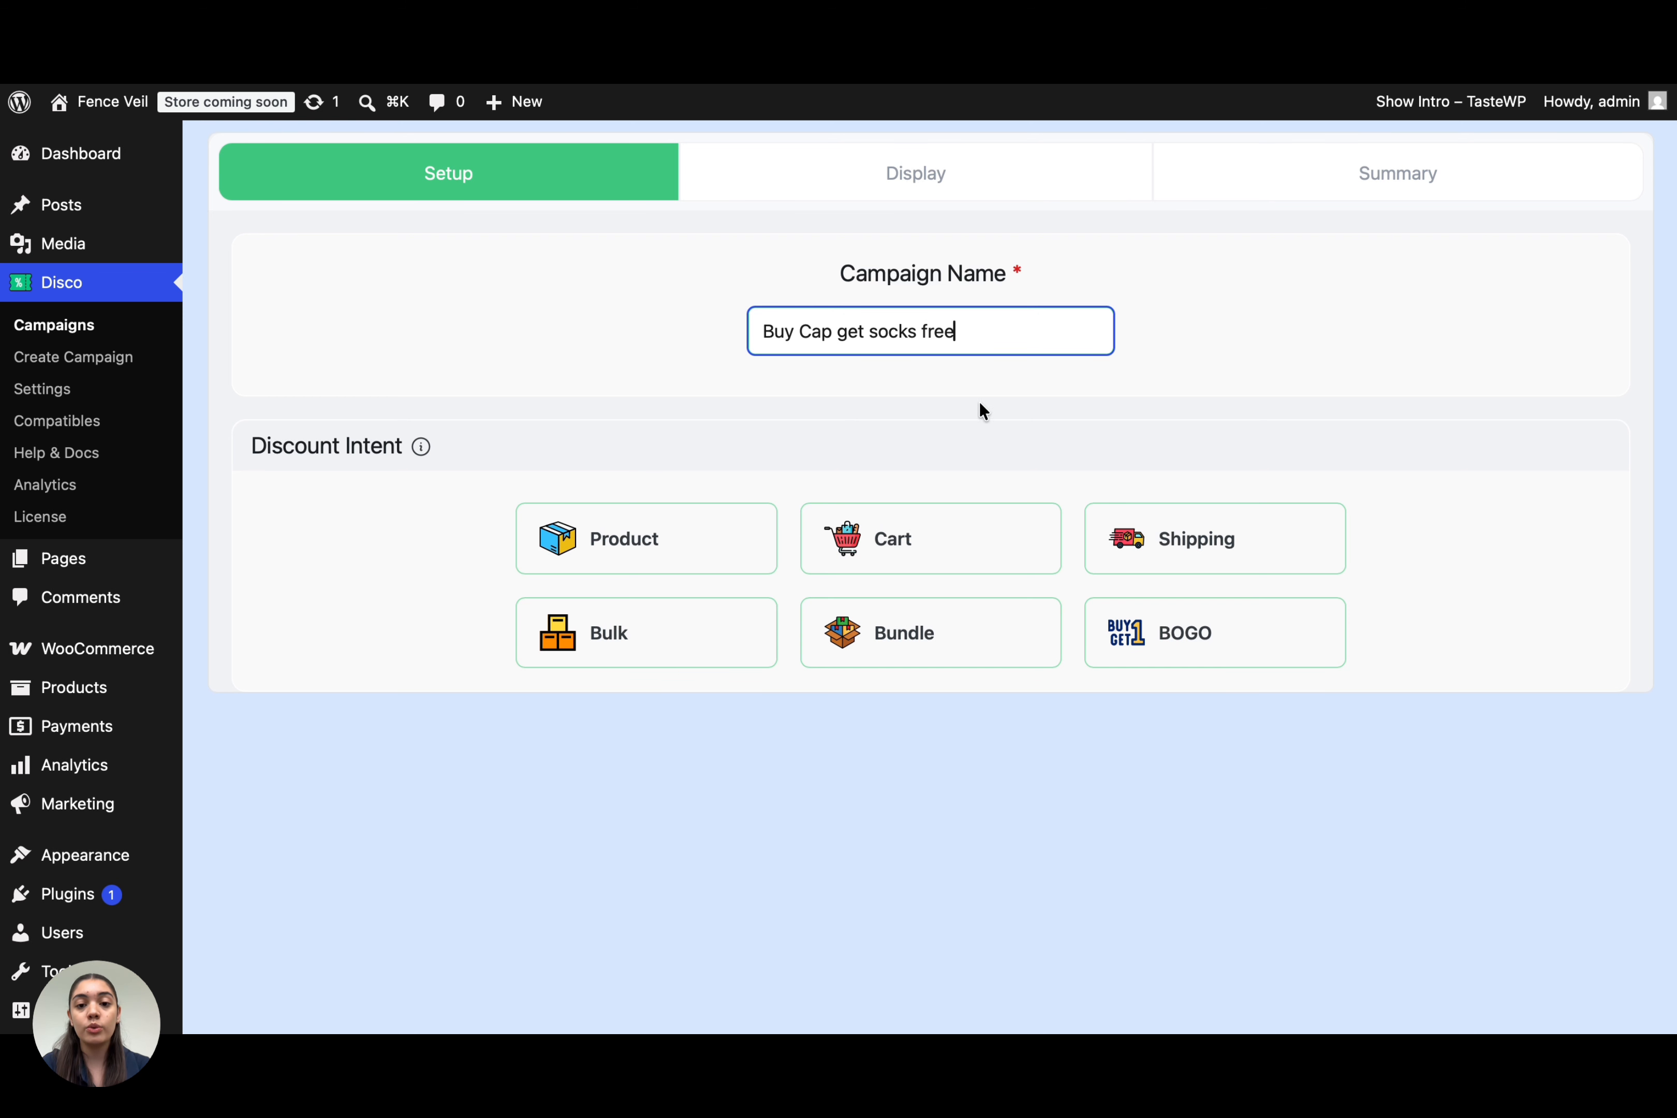
{"action": "left_click", "coordinate": [1097, 605]}
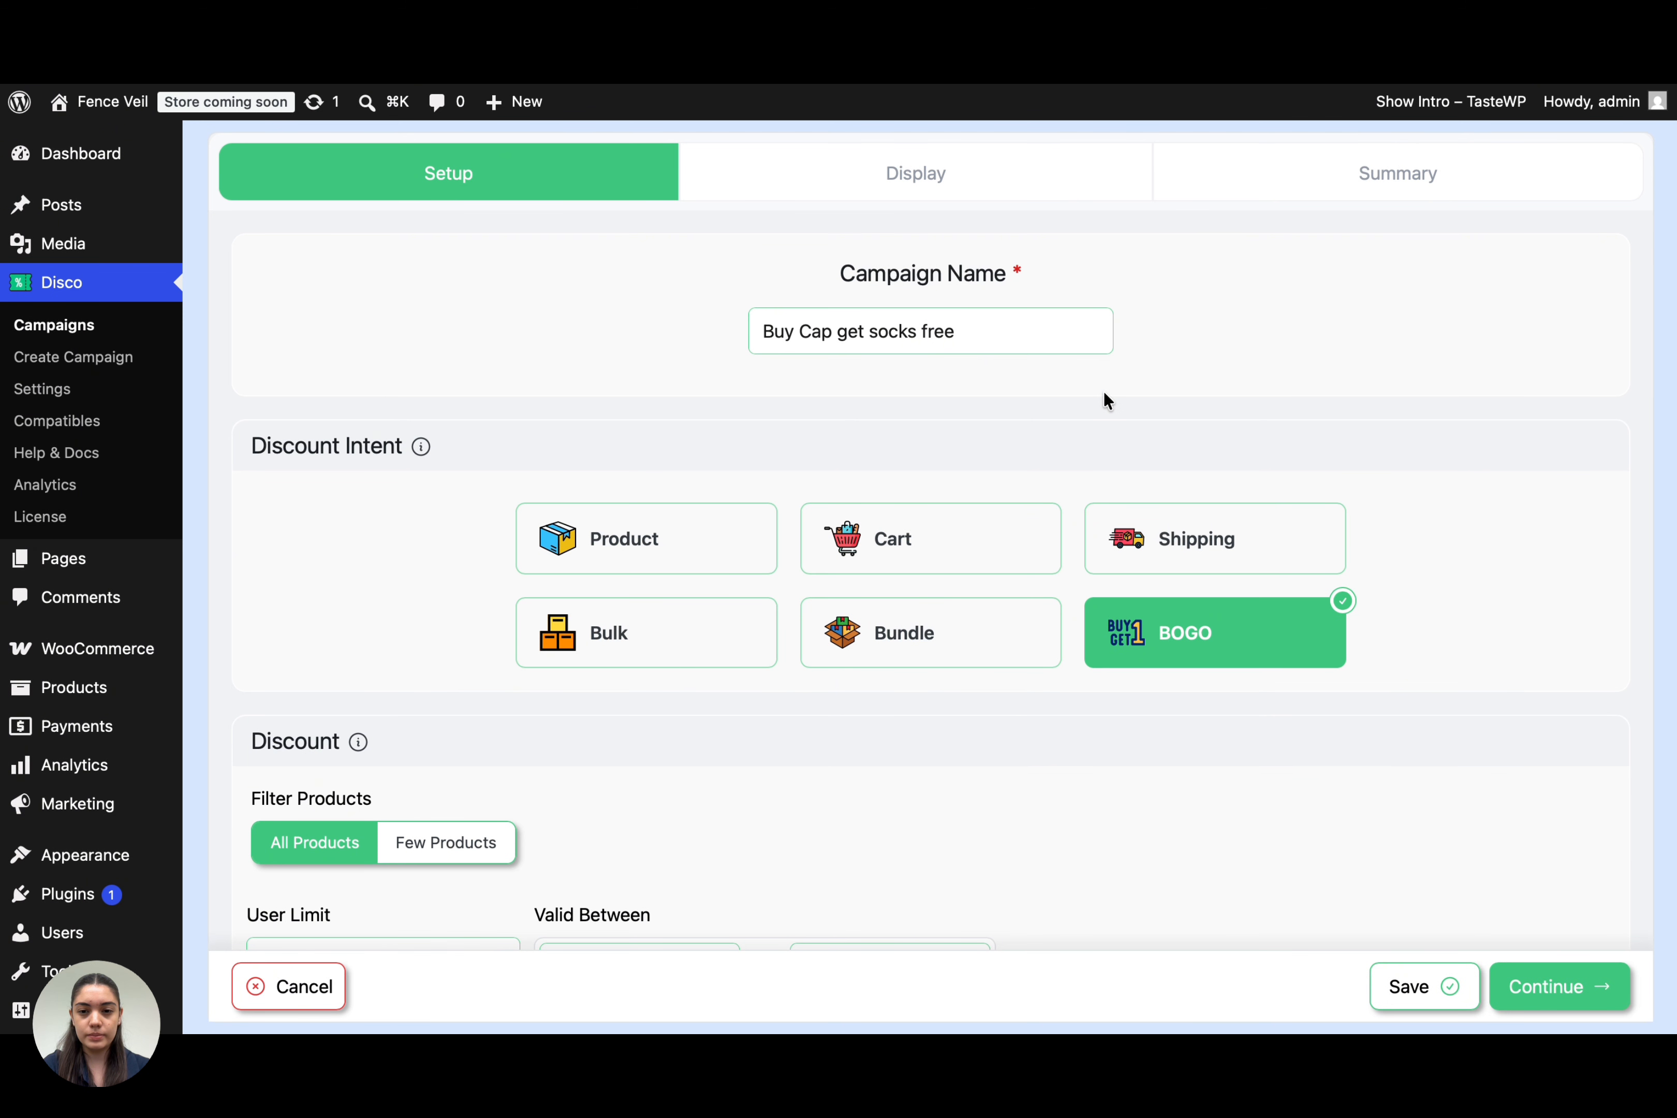
Step: Restrict the campaign to Few Products and add the Caps and Hats product to its filter
{"action": "scroll", "coordinate": [1104, 392], "scroll_direction": "down", "scroll_amount": 2}
{"action": "scroll", "coordinate": [1103, 389], "scroll_direction": "down", "scroll_amount": 5}
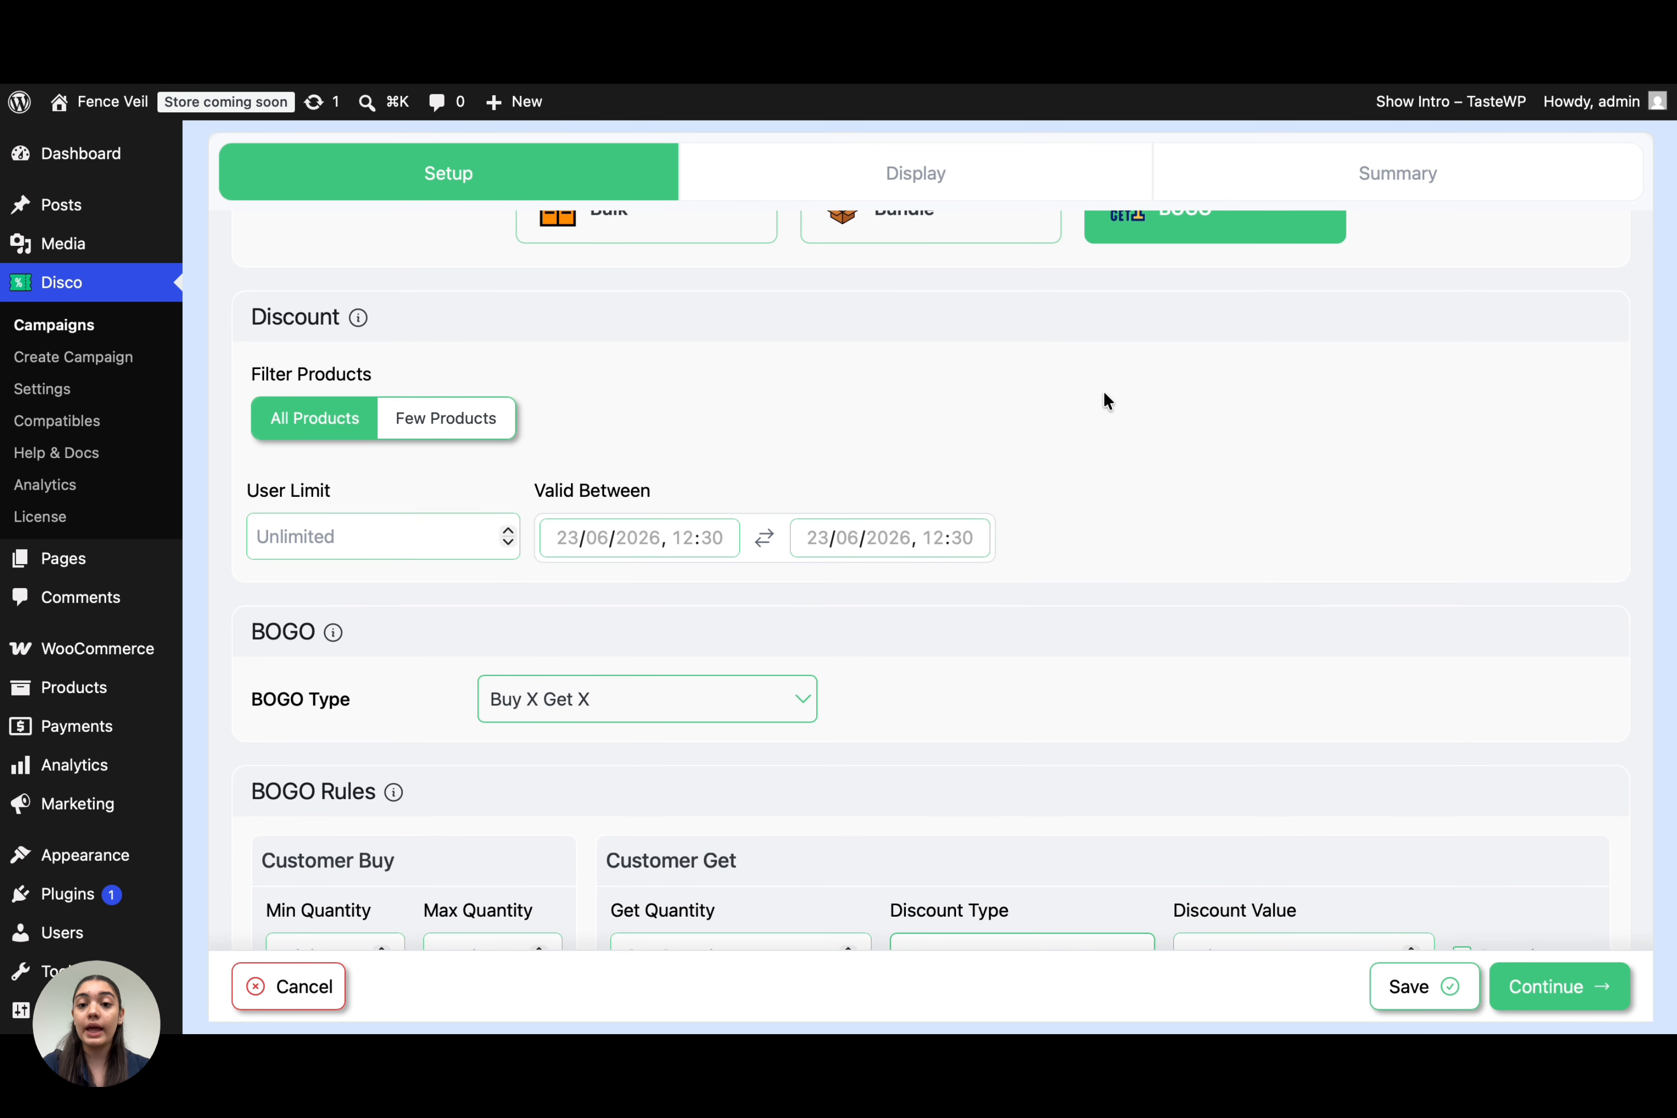
{"action": "left_click", "coordinate": [498, 418]}
{"action": "left_click", "coordinate": [521, 487]}
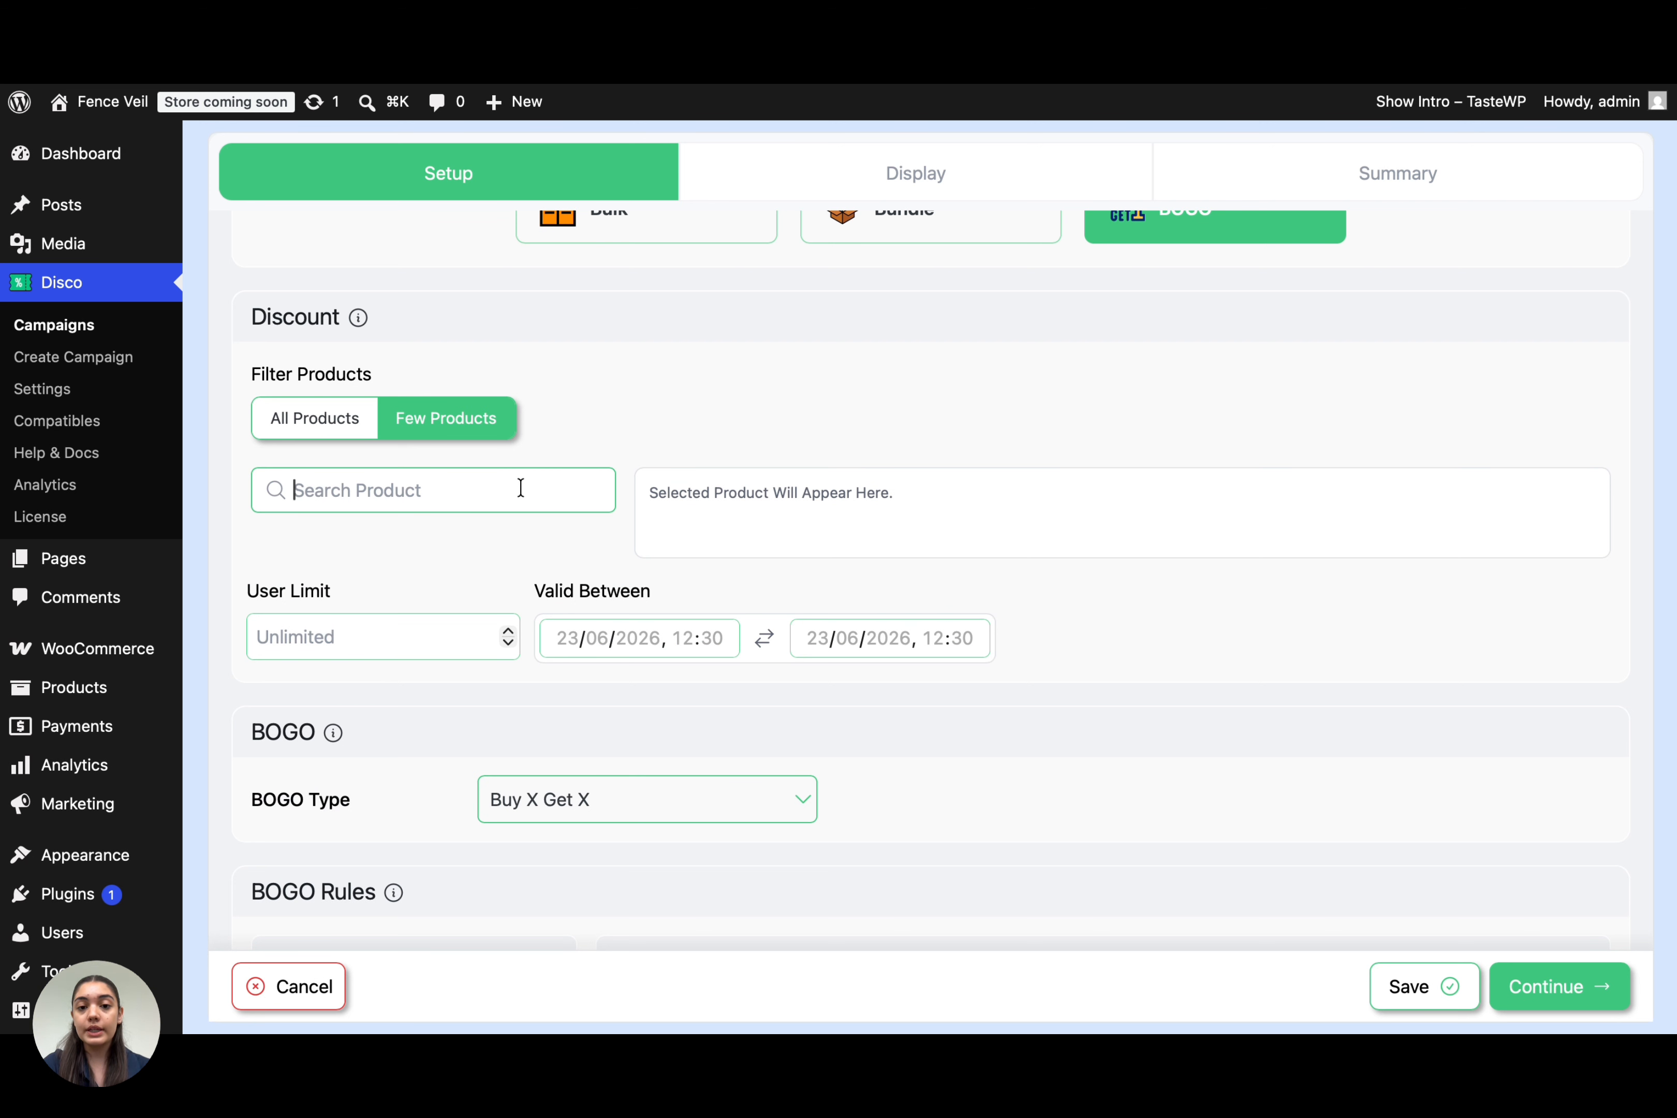
{"action": "type", "text": "Cap"}
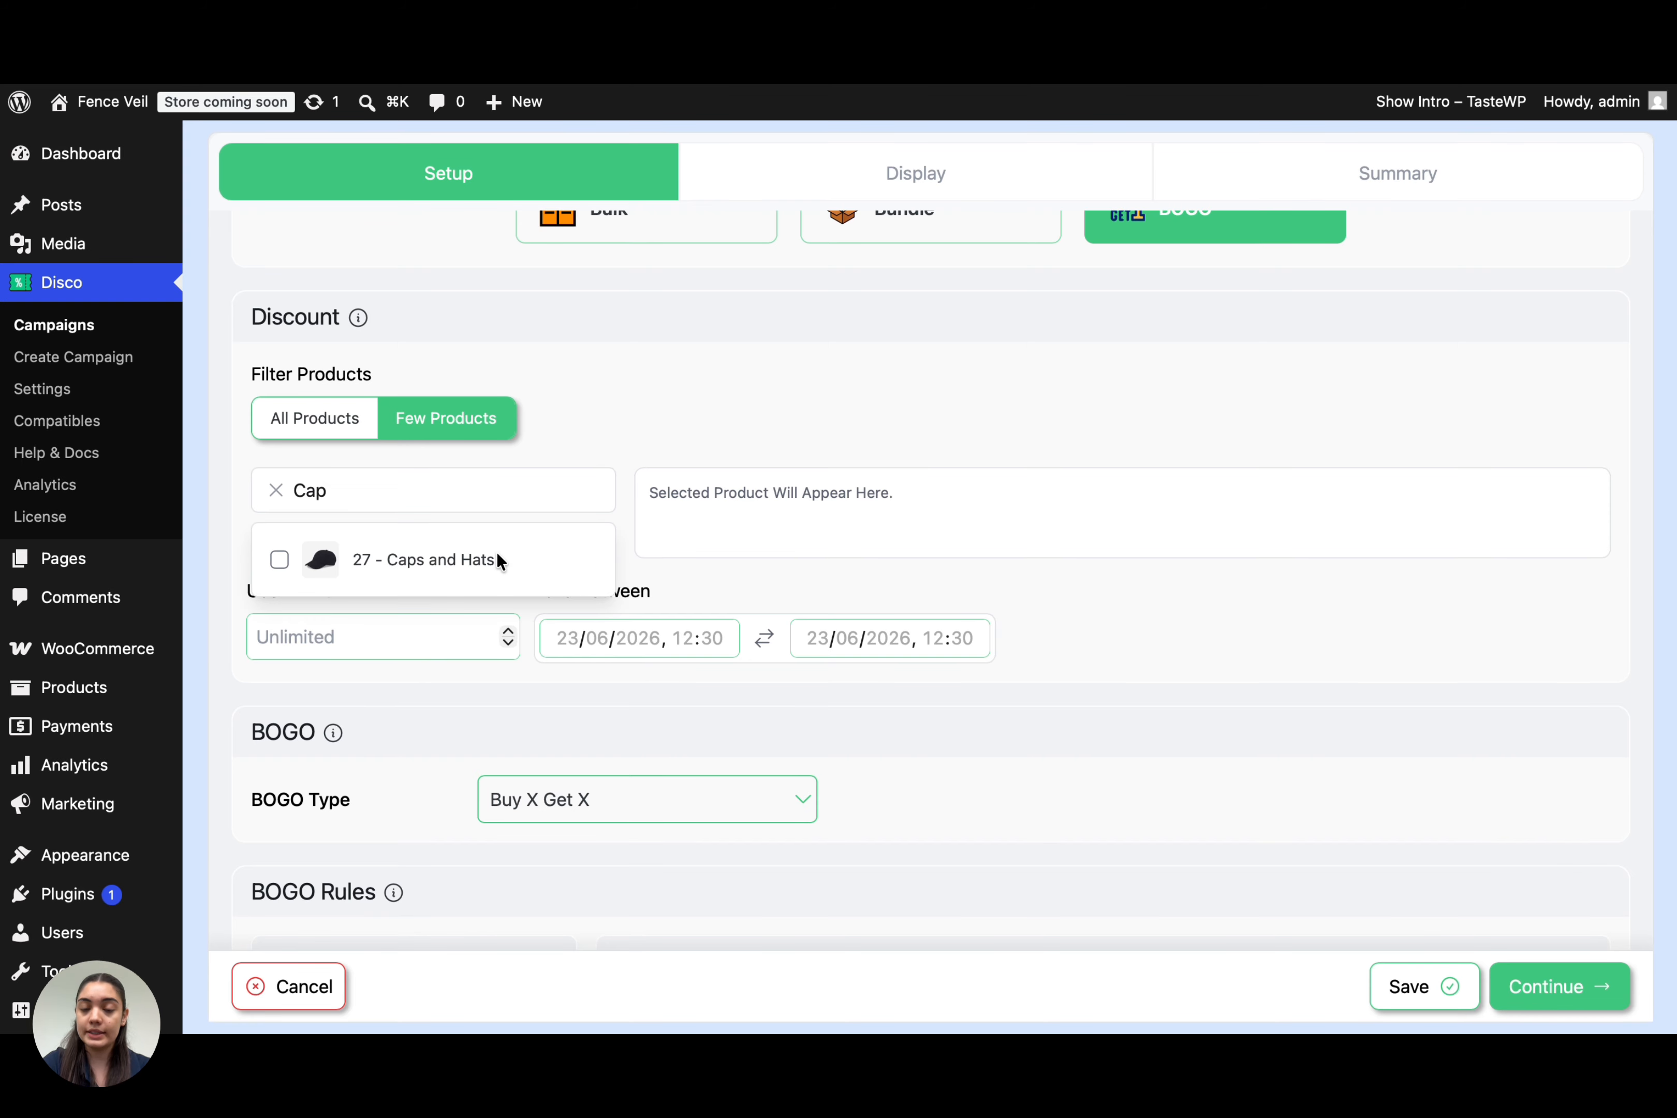
{"action": "left_click", "coordinate": [497, 557]}
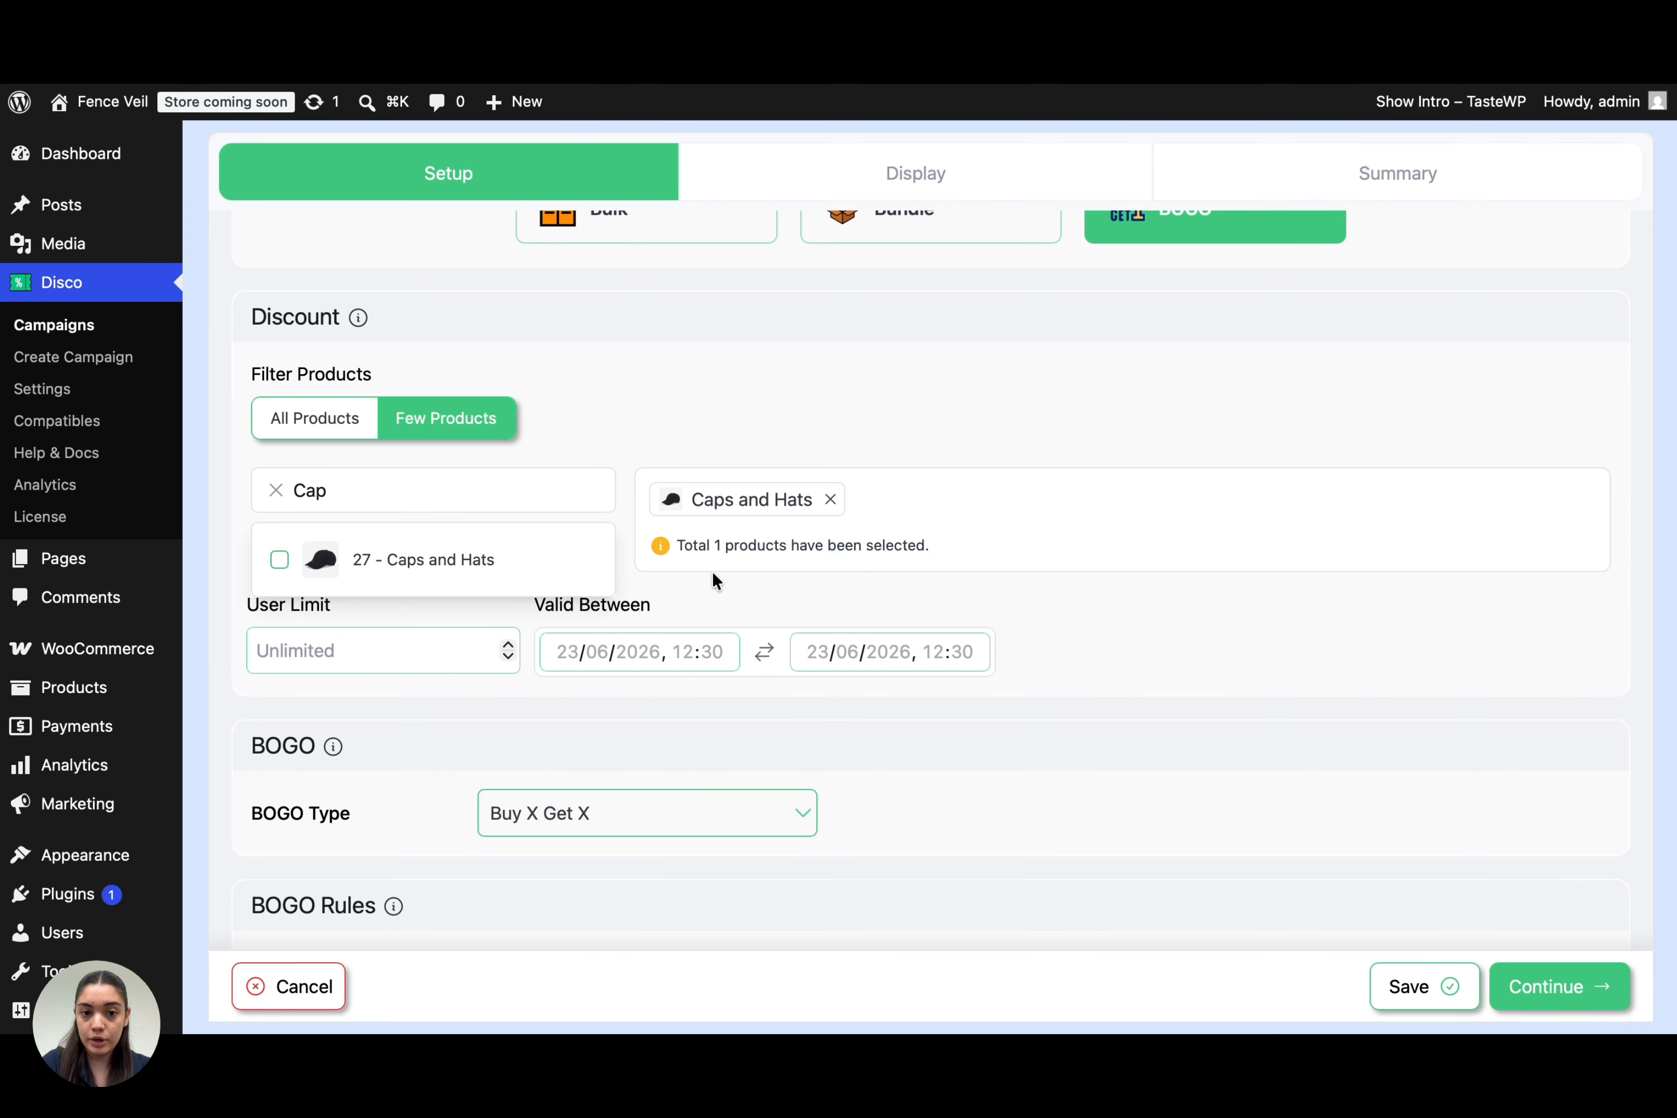
Step: Set the cap campaign's user limit to 50 and its validity period from 23/06/2026 to 30/06/2026
{"action": "scroll", "coordinate": [703, 606], "scroll_direction": "down", "scroll_amount": 2}
{"action": "scroll", "coordinate": [702, 634], "scroll_direction": "down", "scroll_amount": 1}
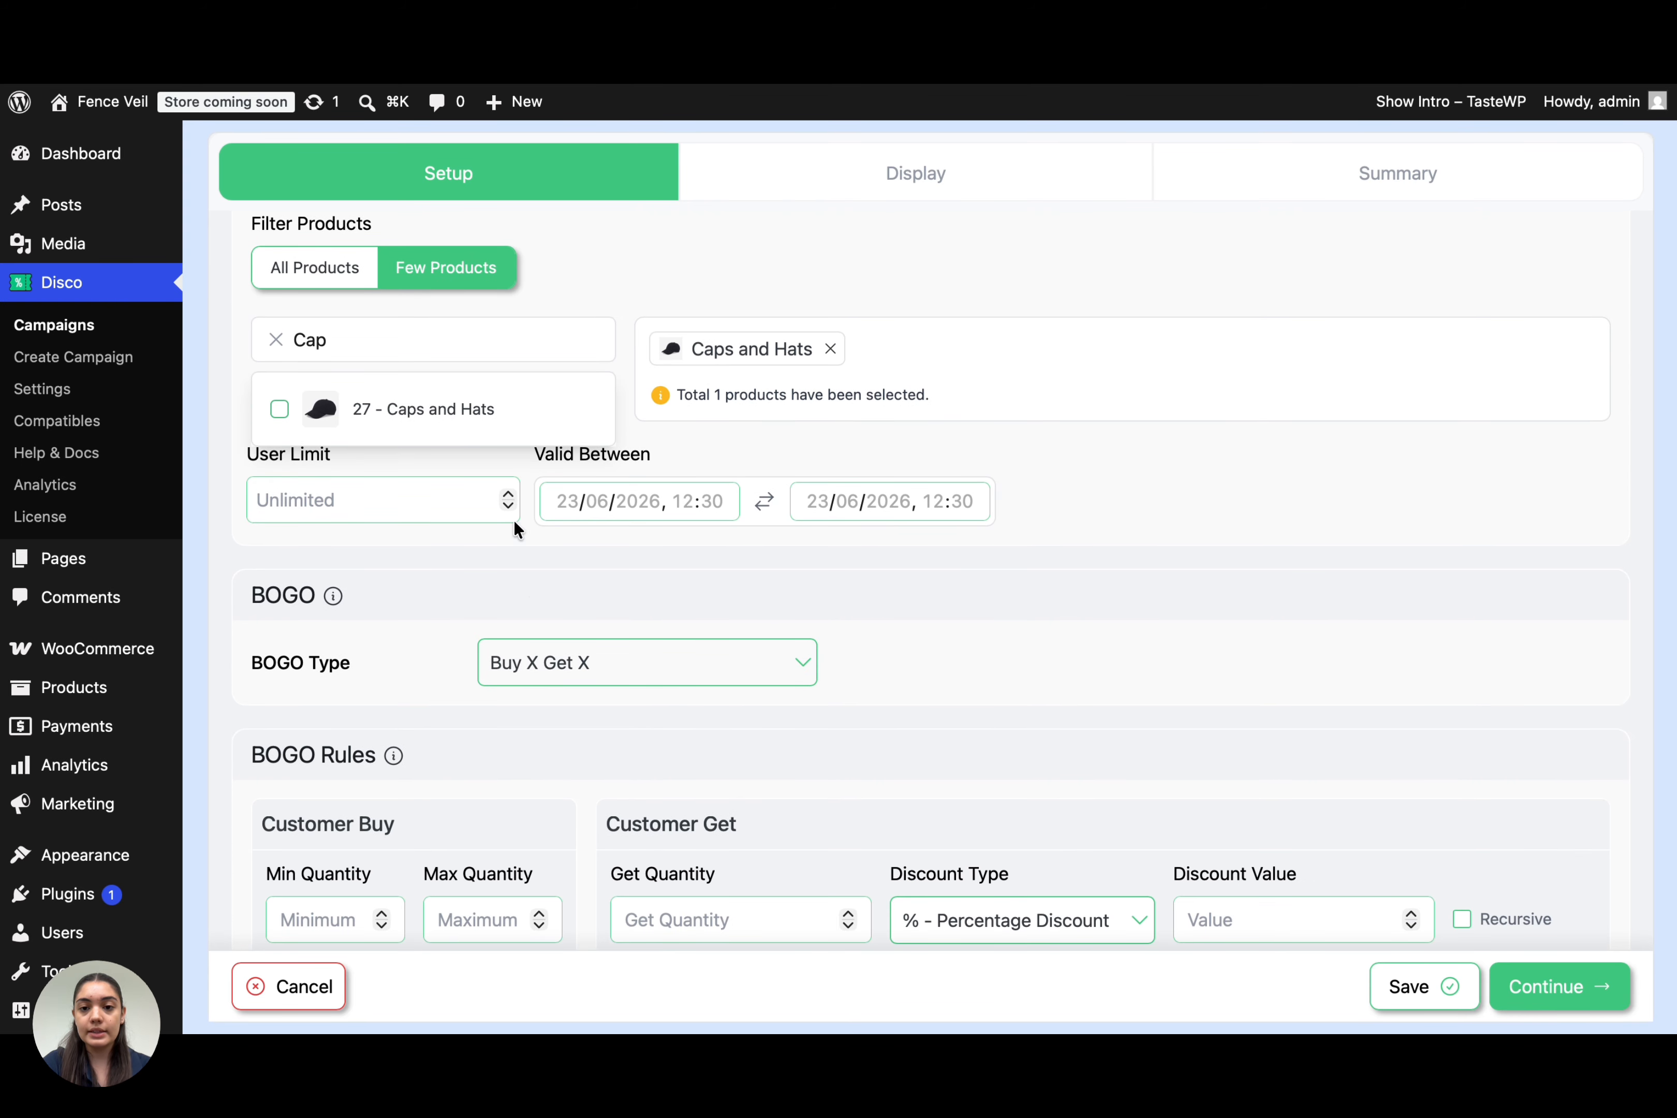
{"action": "left_click", "coordinate": [472, 498]}
{"action": "type", "text": "50"}
{"action": "left_click", "coordinate": [575, 501]}
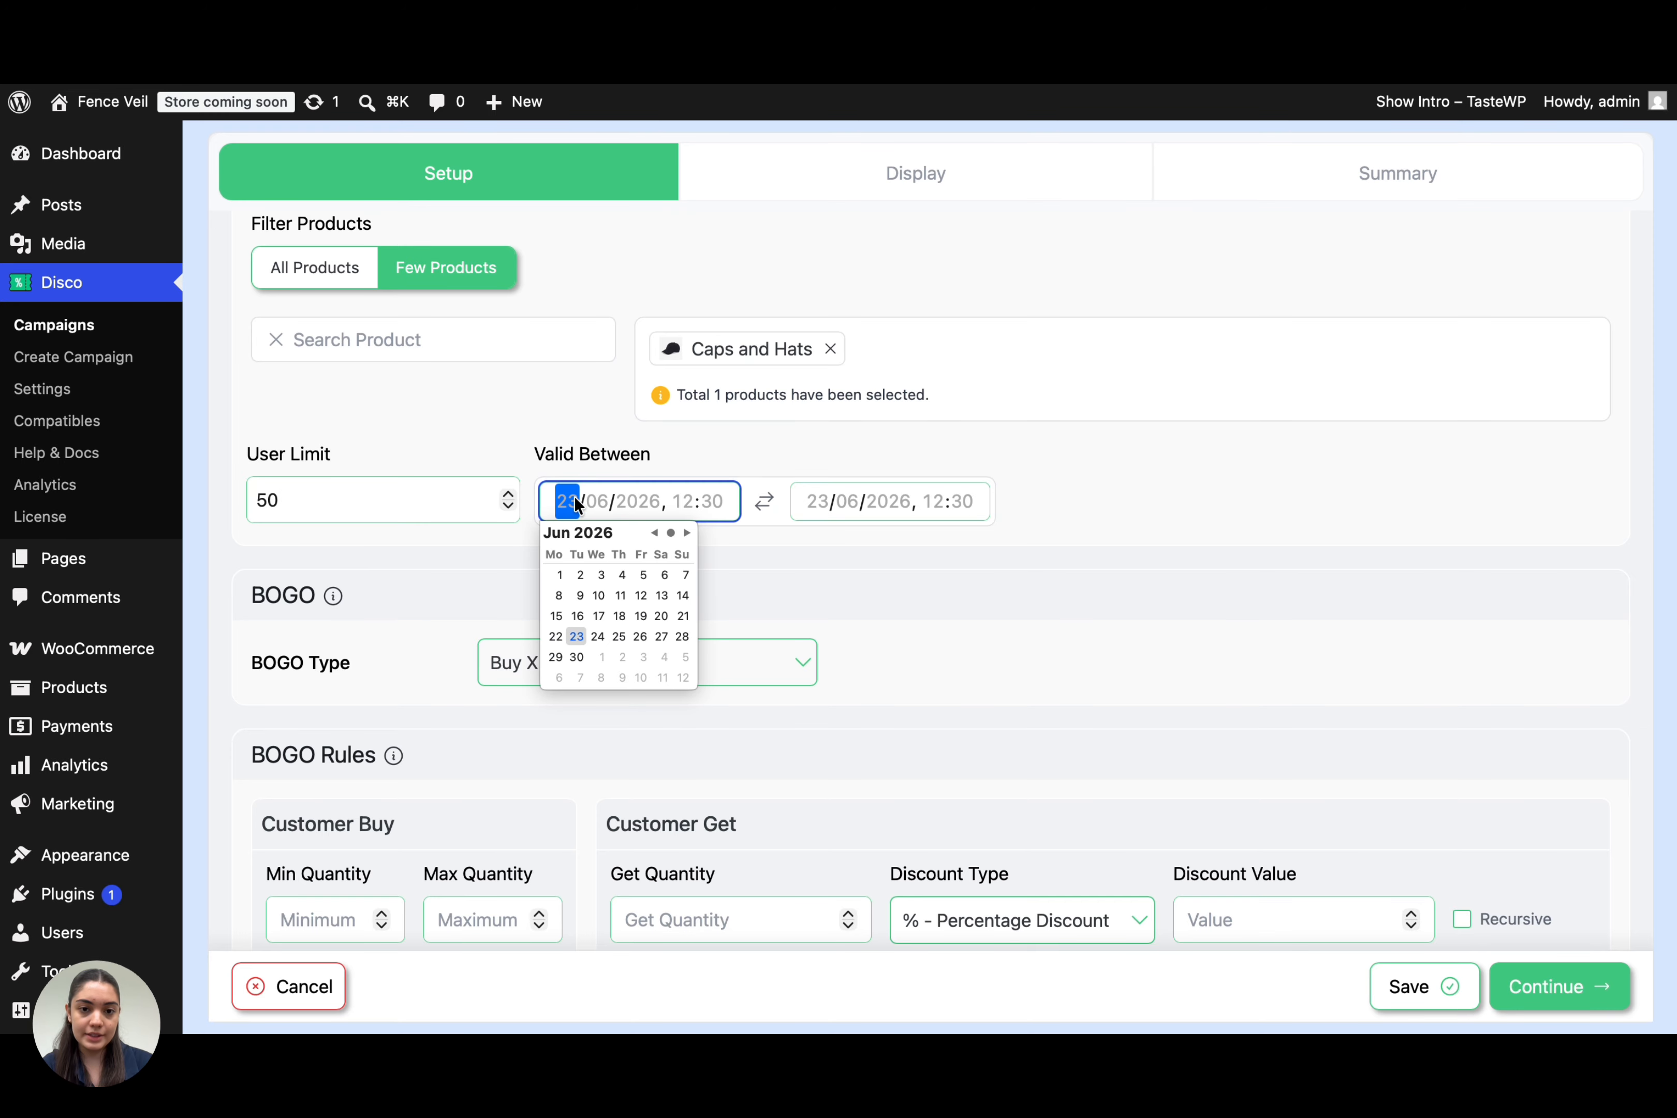
{"action": "left_click", "coordinate": [577, 637]}
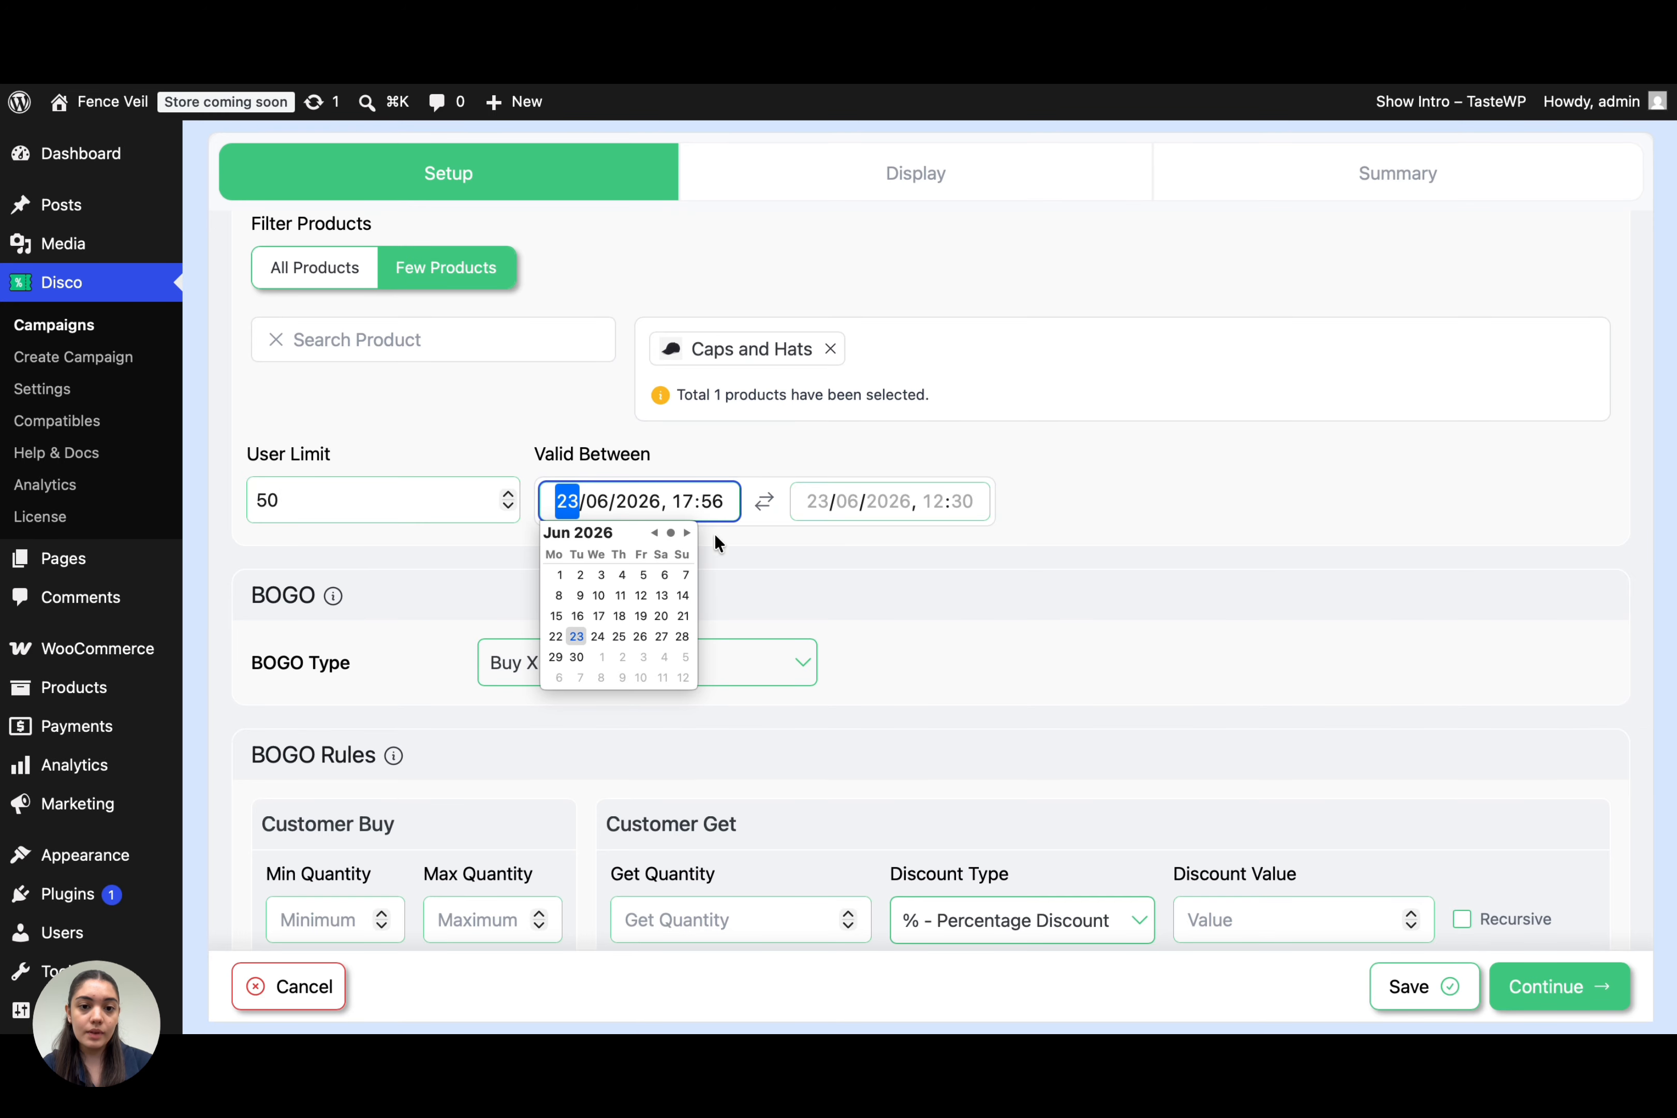
{"action": "left_click", "coordinate": [805, 504]}
{"action": "left_click", "coordinate": [825, 656]}
Step: Set the BOGO type to Buy X Get Y (Products) and the rule's minimum and maximum buy quantities to 1
{"action": "scroll", "coordinate": [710, 581], "scroll_direction": "down", "scroll_amount": 5}
{"action": "left_click", "coordinate": [714, 570]}
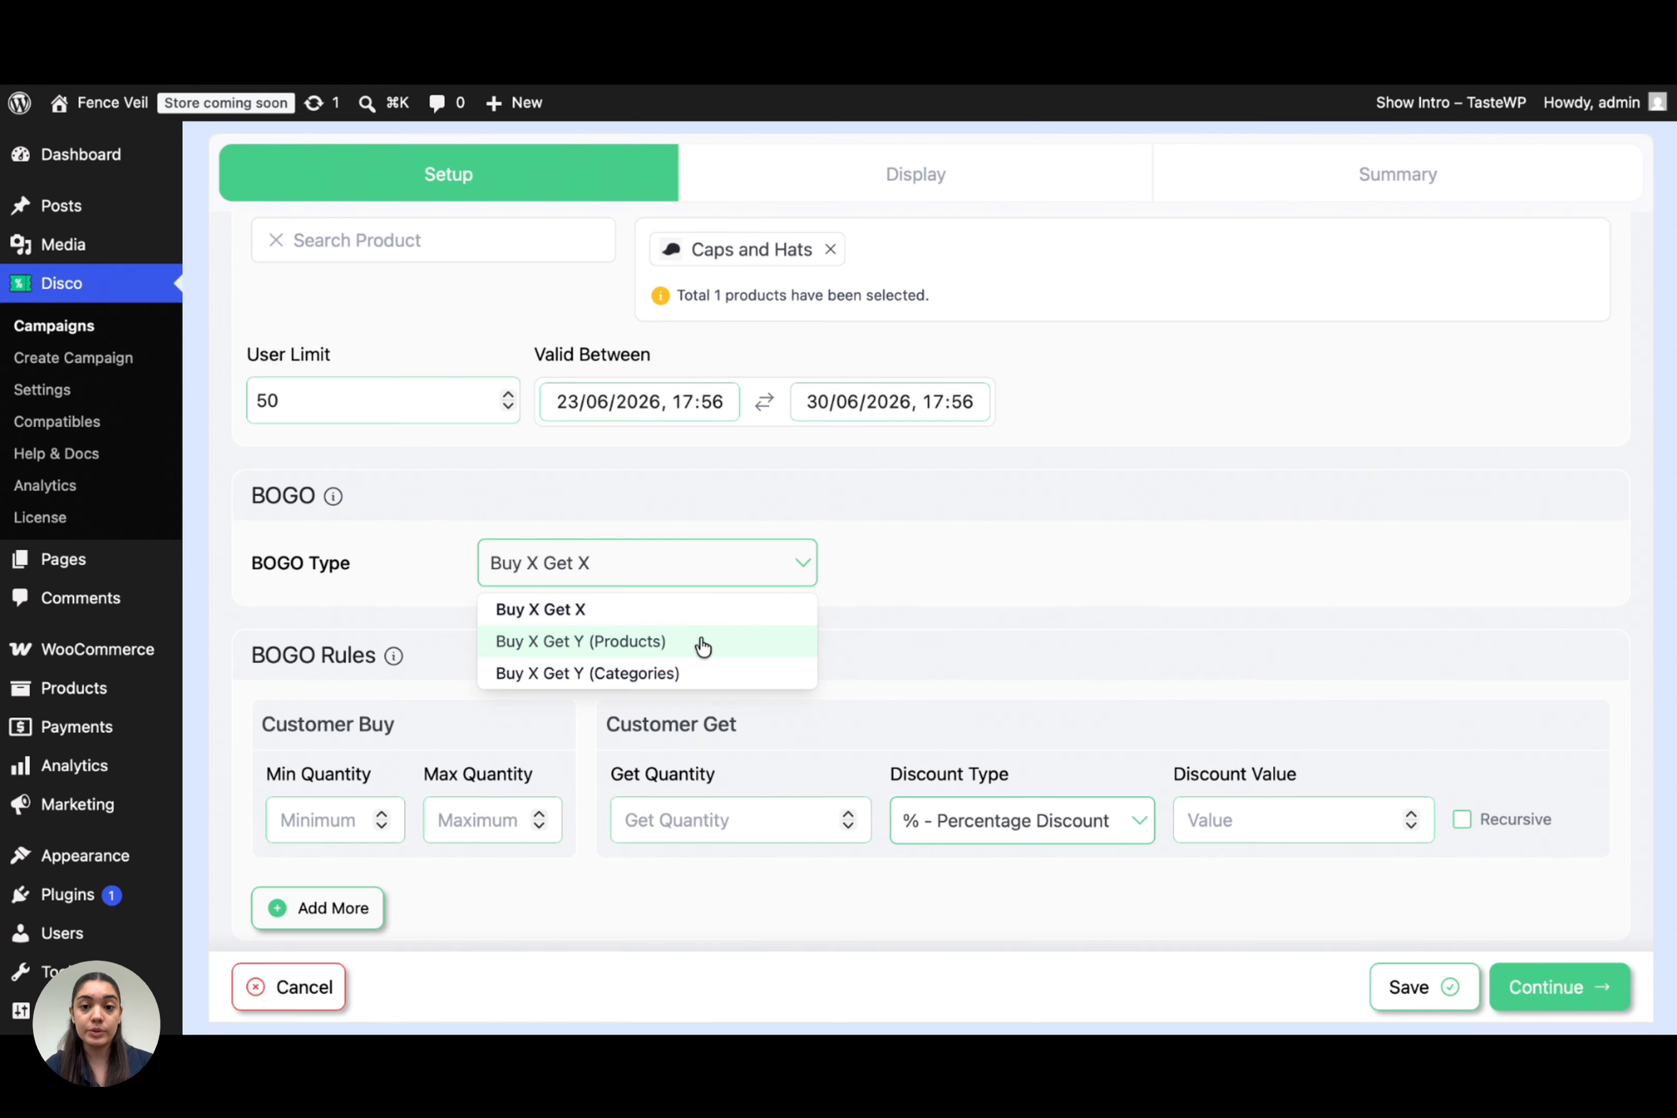
{"action": "left_click", "coordinate": [703, 647]}
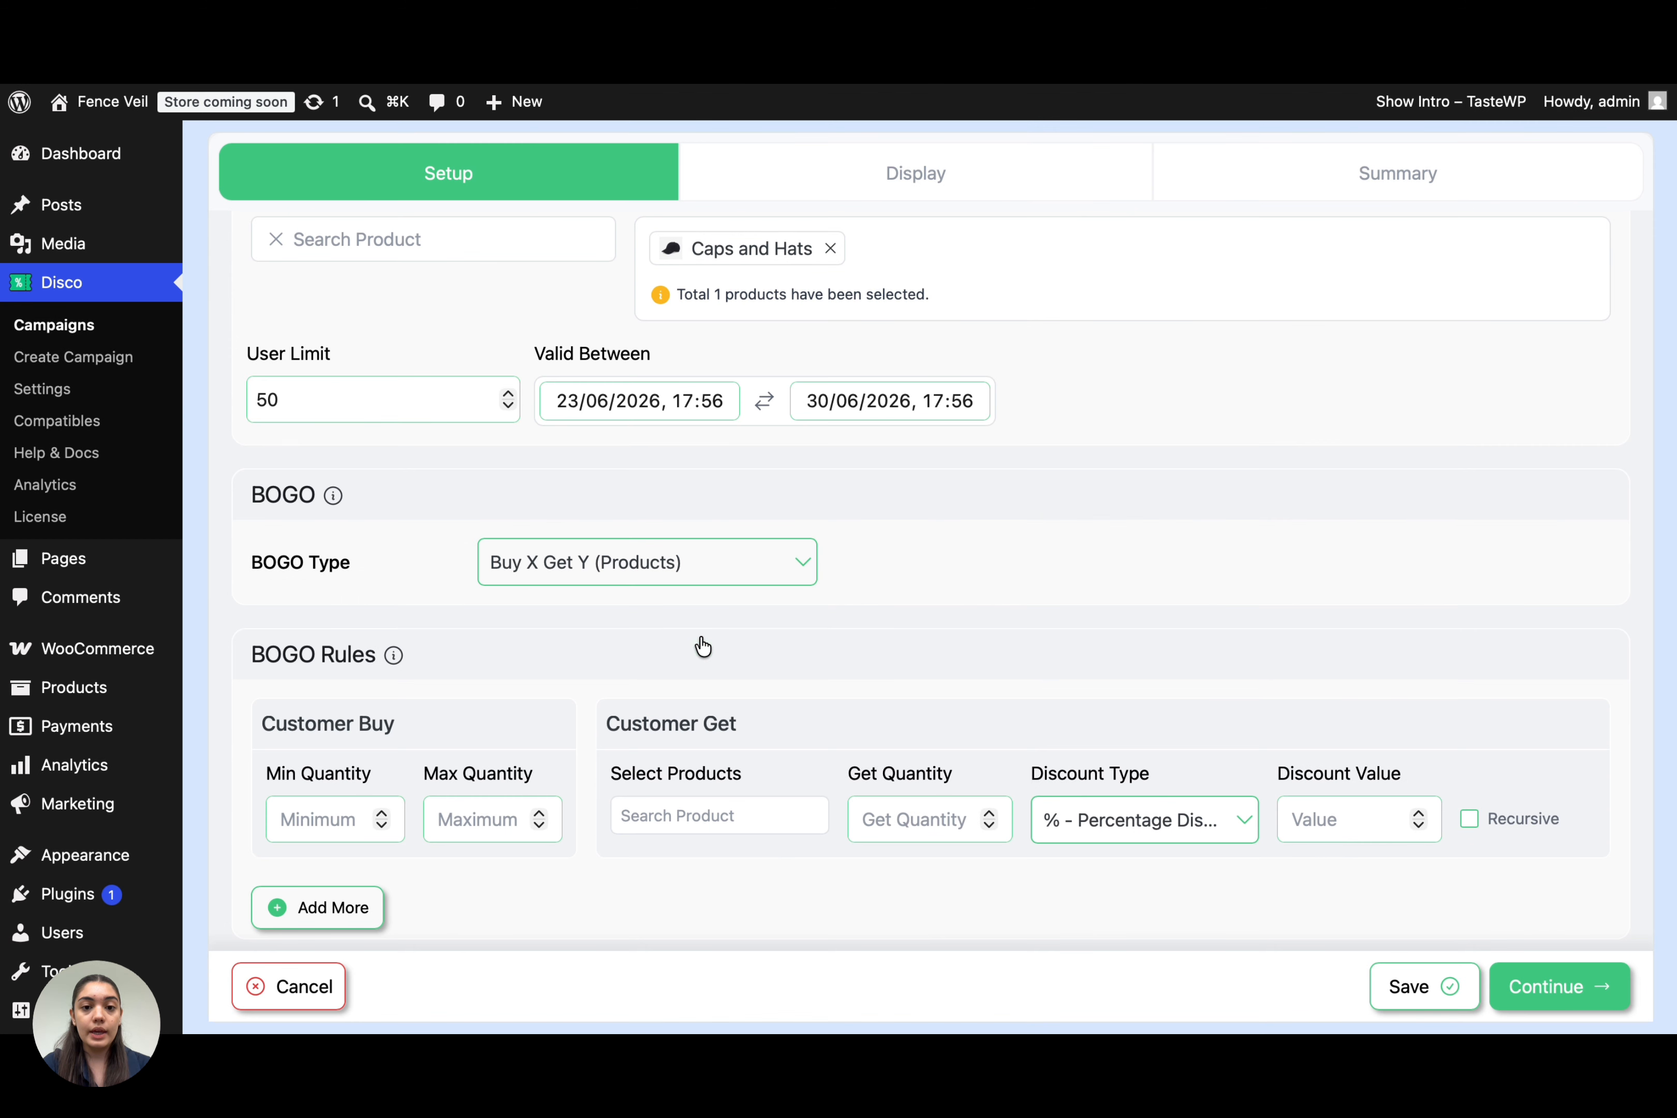
{"action": "scroll", "coordinate": [698, 645], "scroll_direction": "down", "scroll_amount": 3}
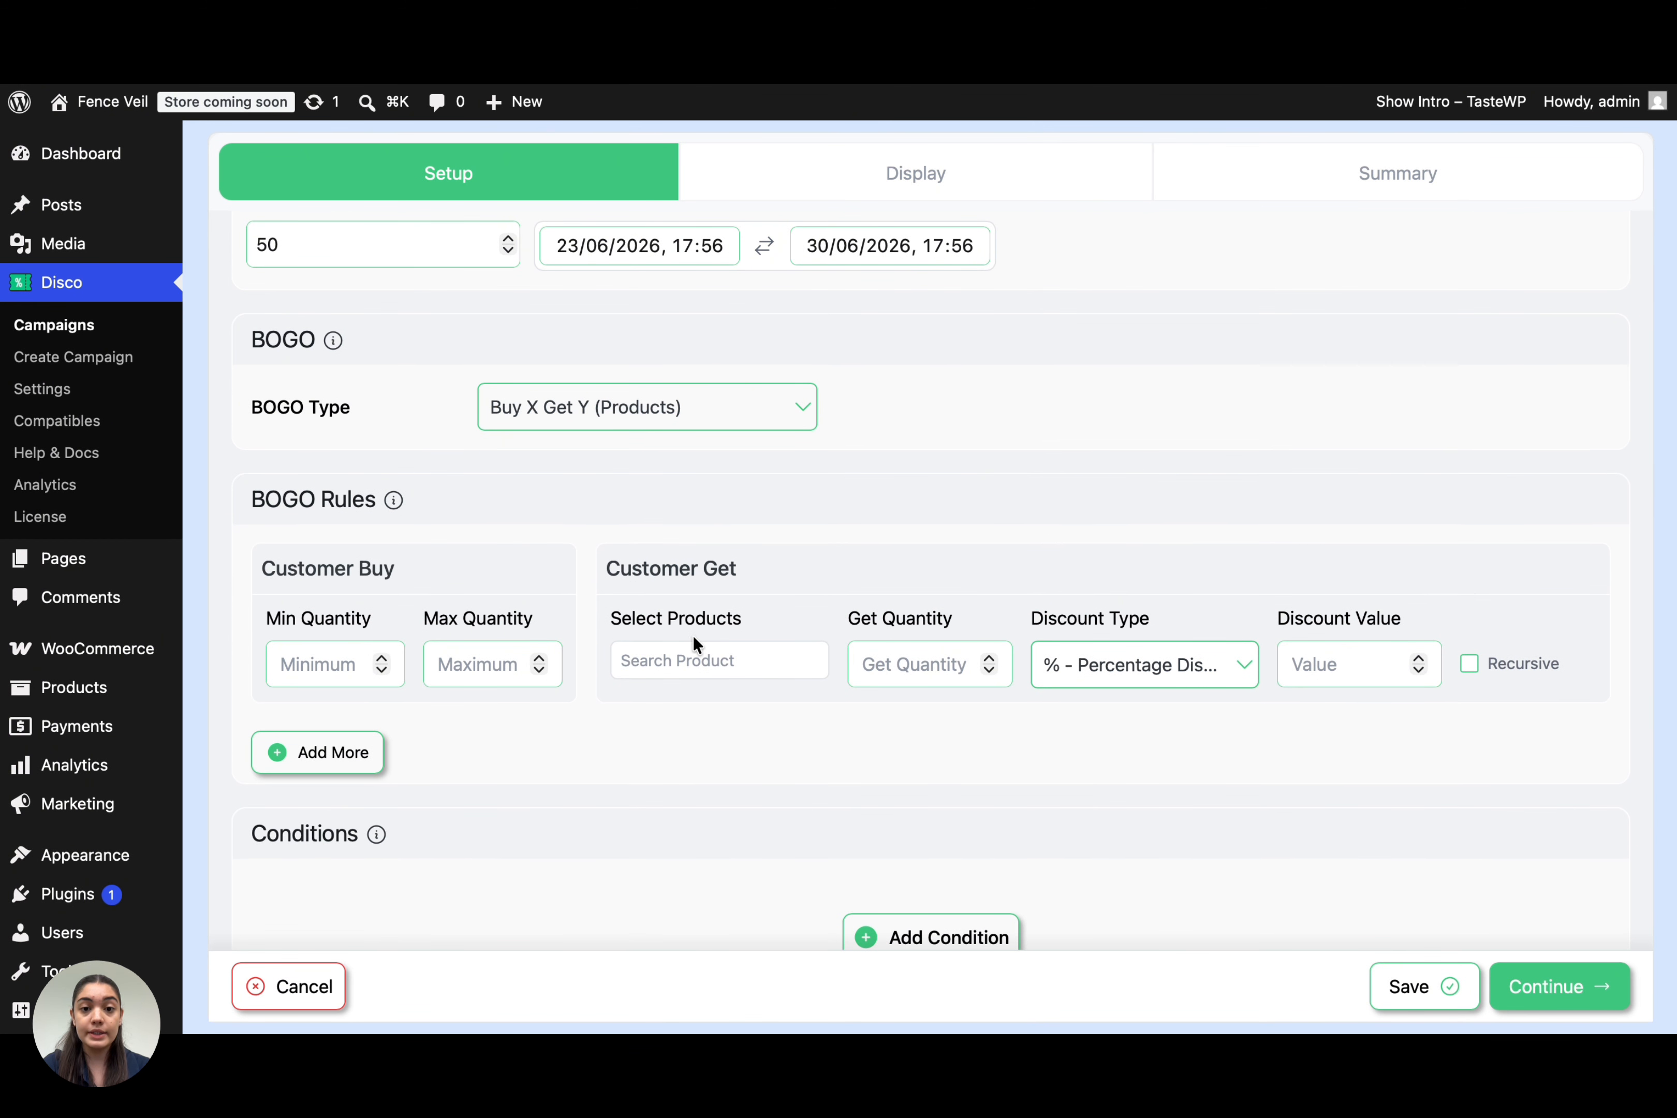
{"action": "left_click", "coordinate": [325, 660]}
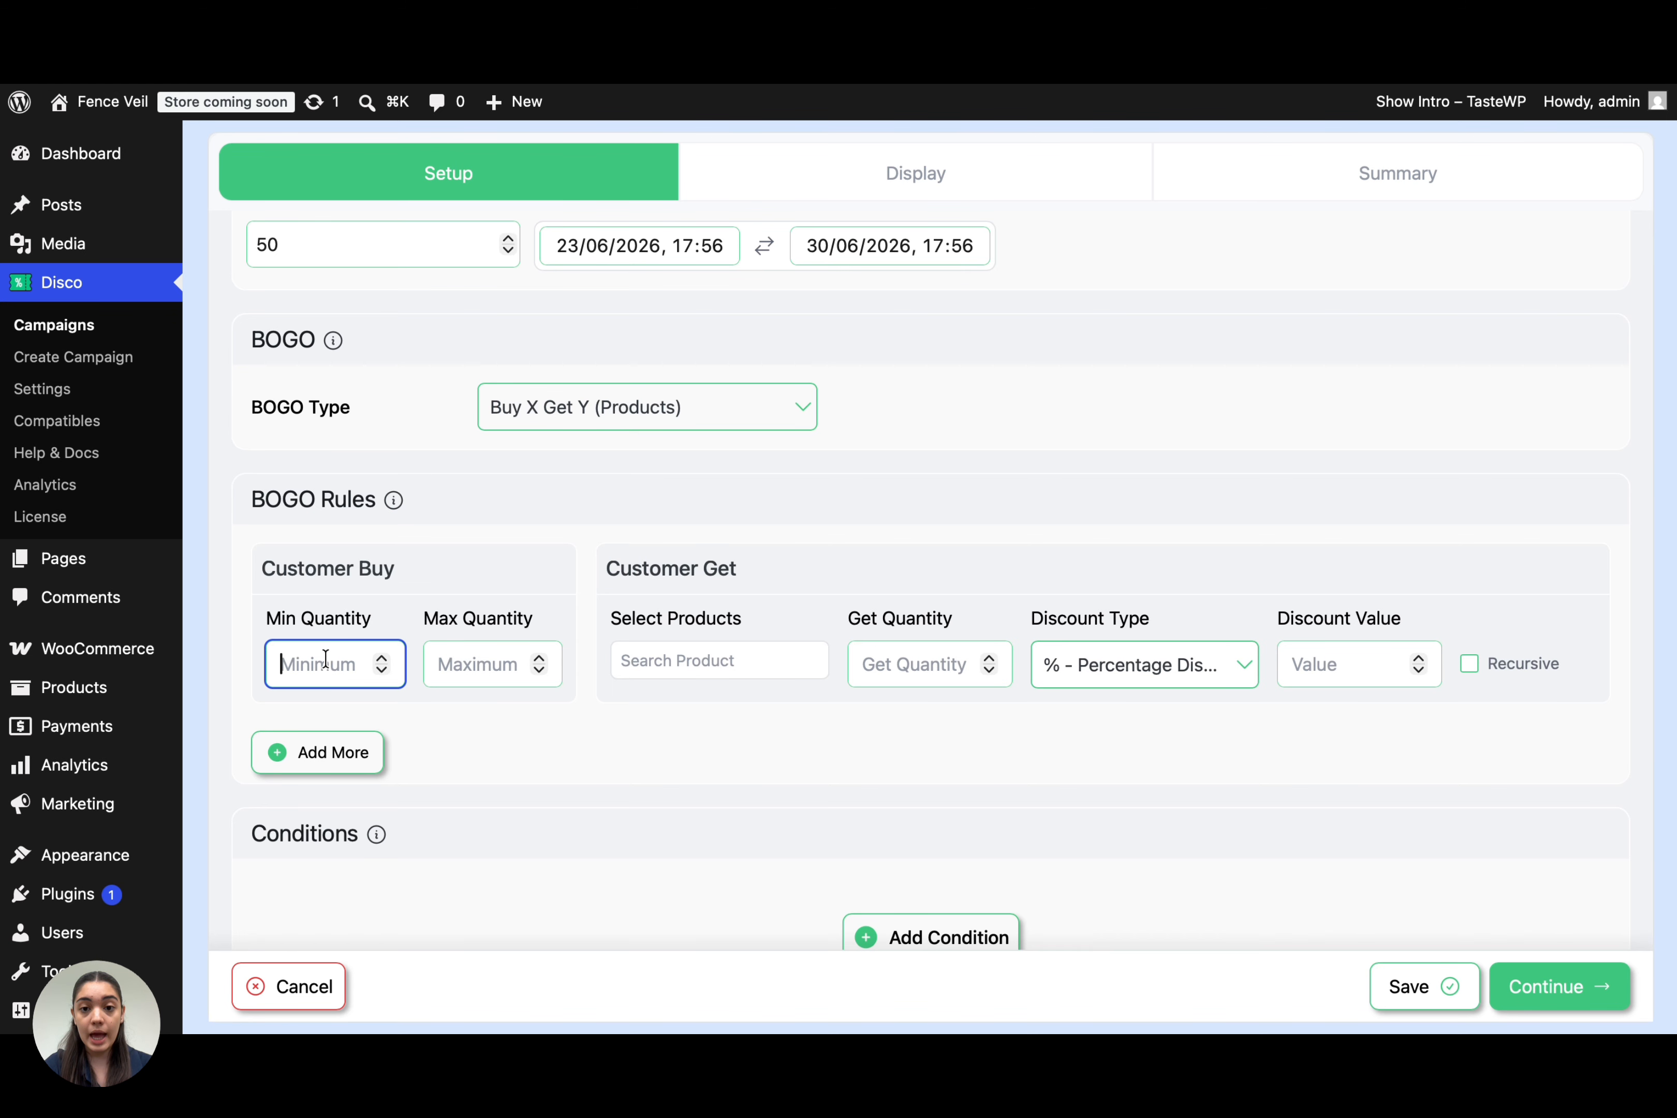
{"action": "type", "text": "1"}
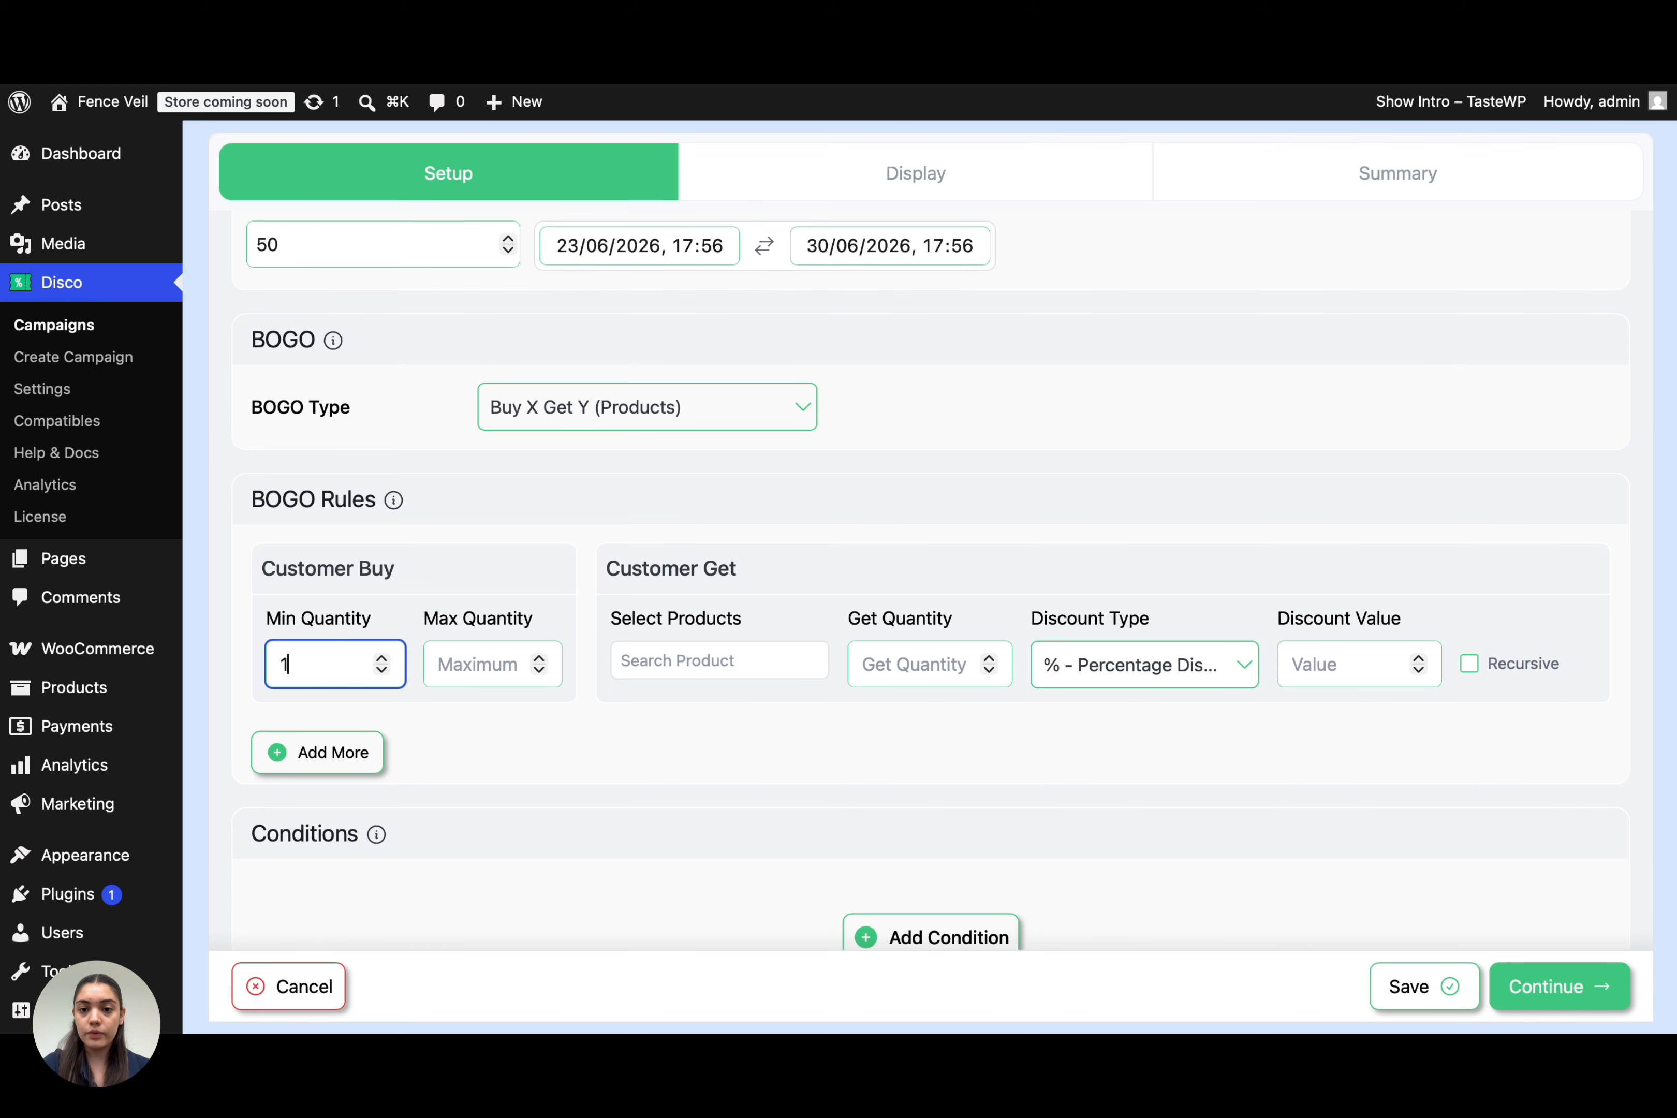
{"action": "left_click", "coordinate": [485, 663]}
{"action": "type", "text": "1"}
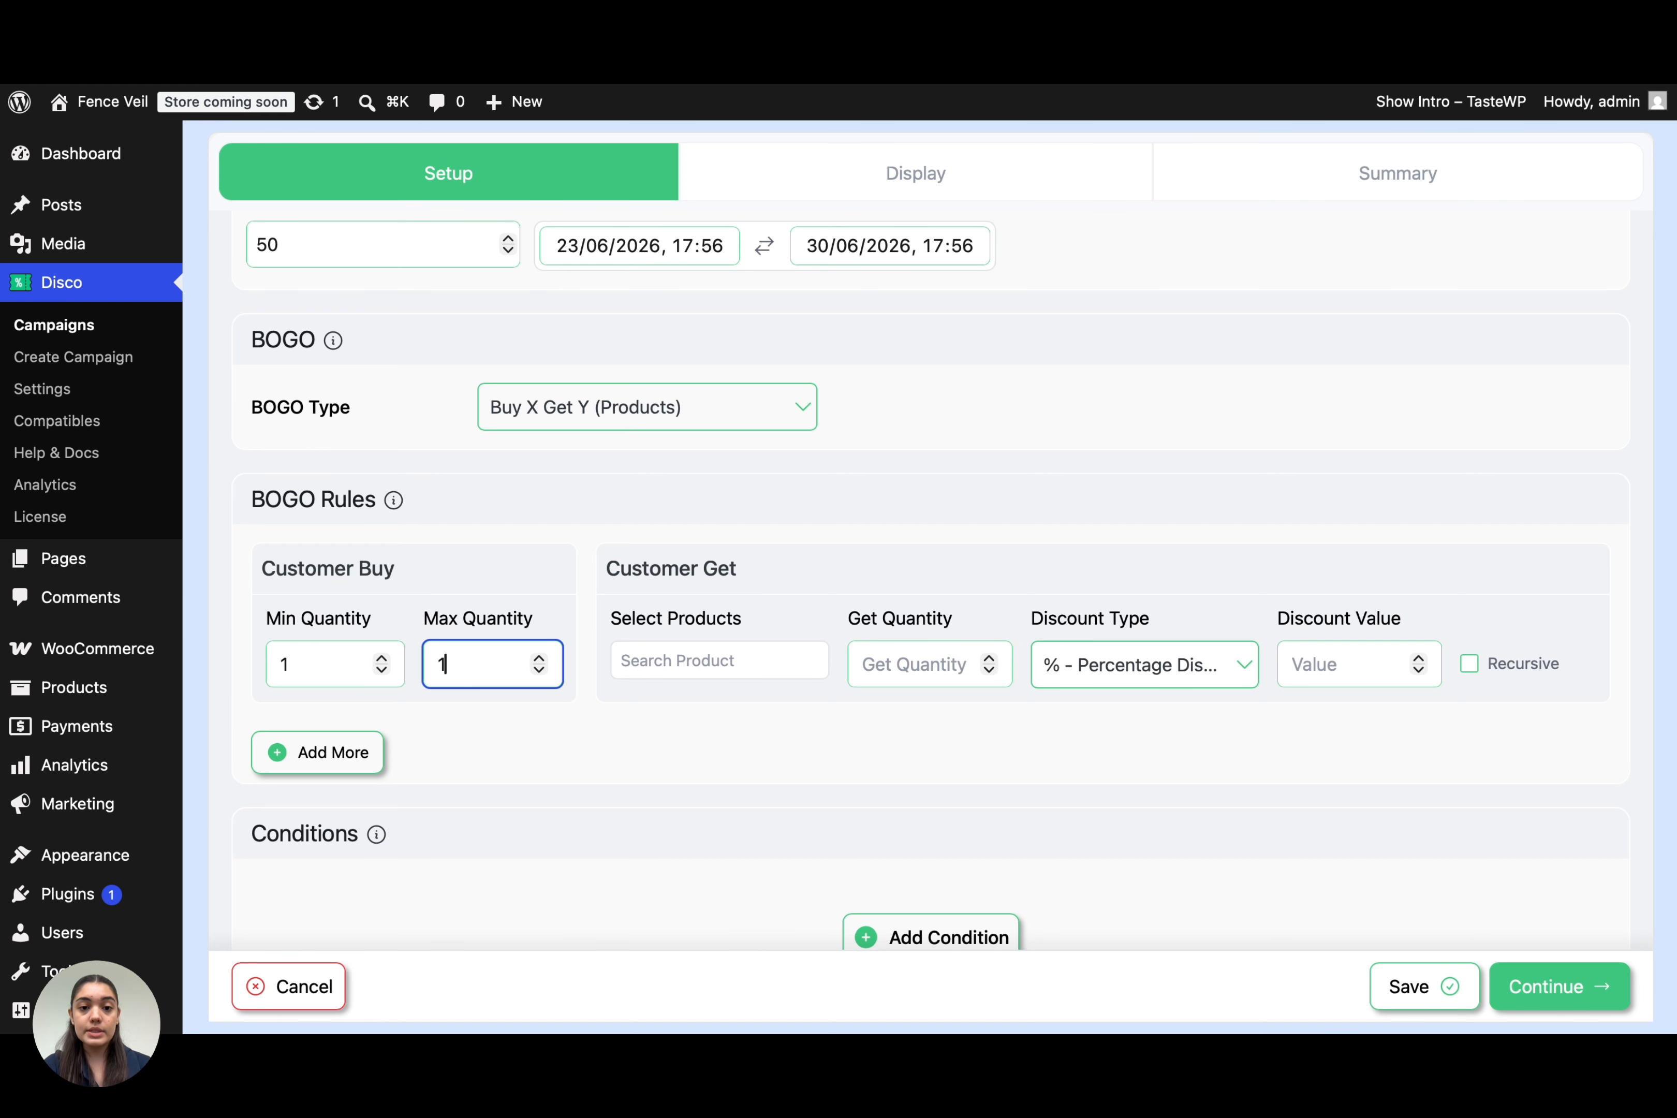
Step: Make Socks the product the customer gets, with discount type Free Items and a get quantity of 1
{"action": "left_click", "coordinate": [644, 658]}
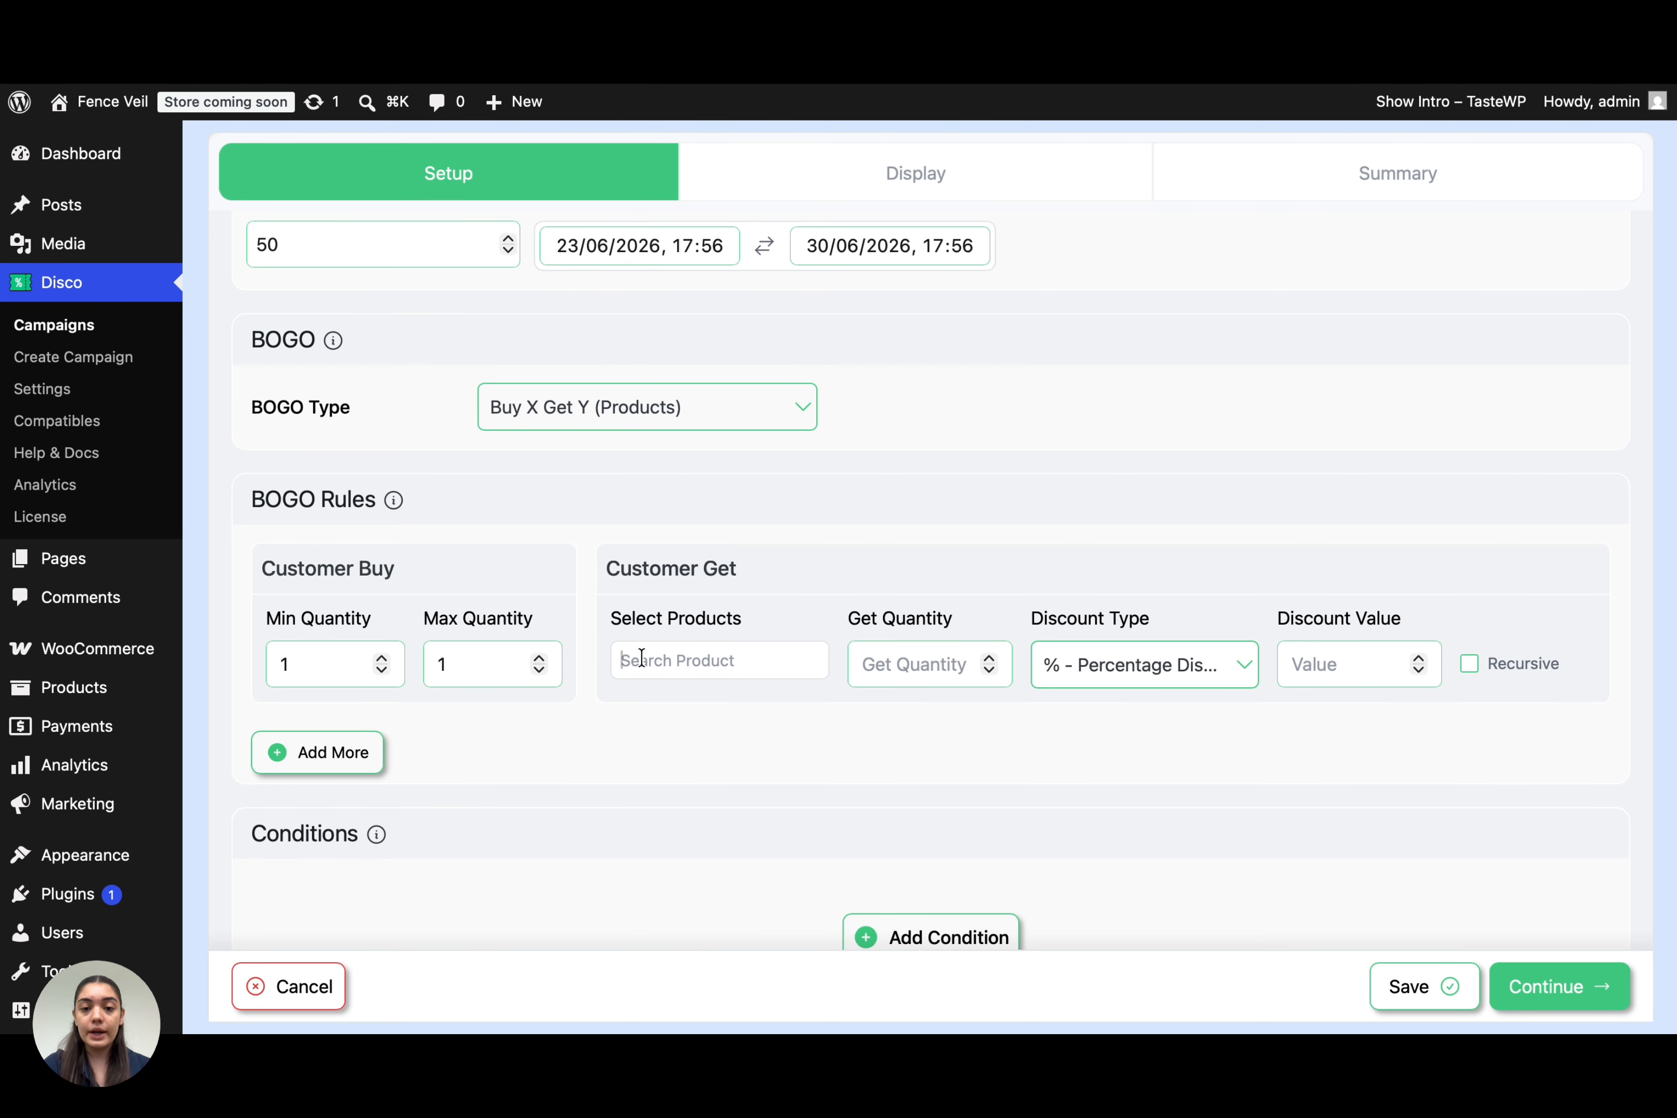
{"action": "type", "text": "Sock"}
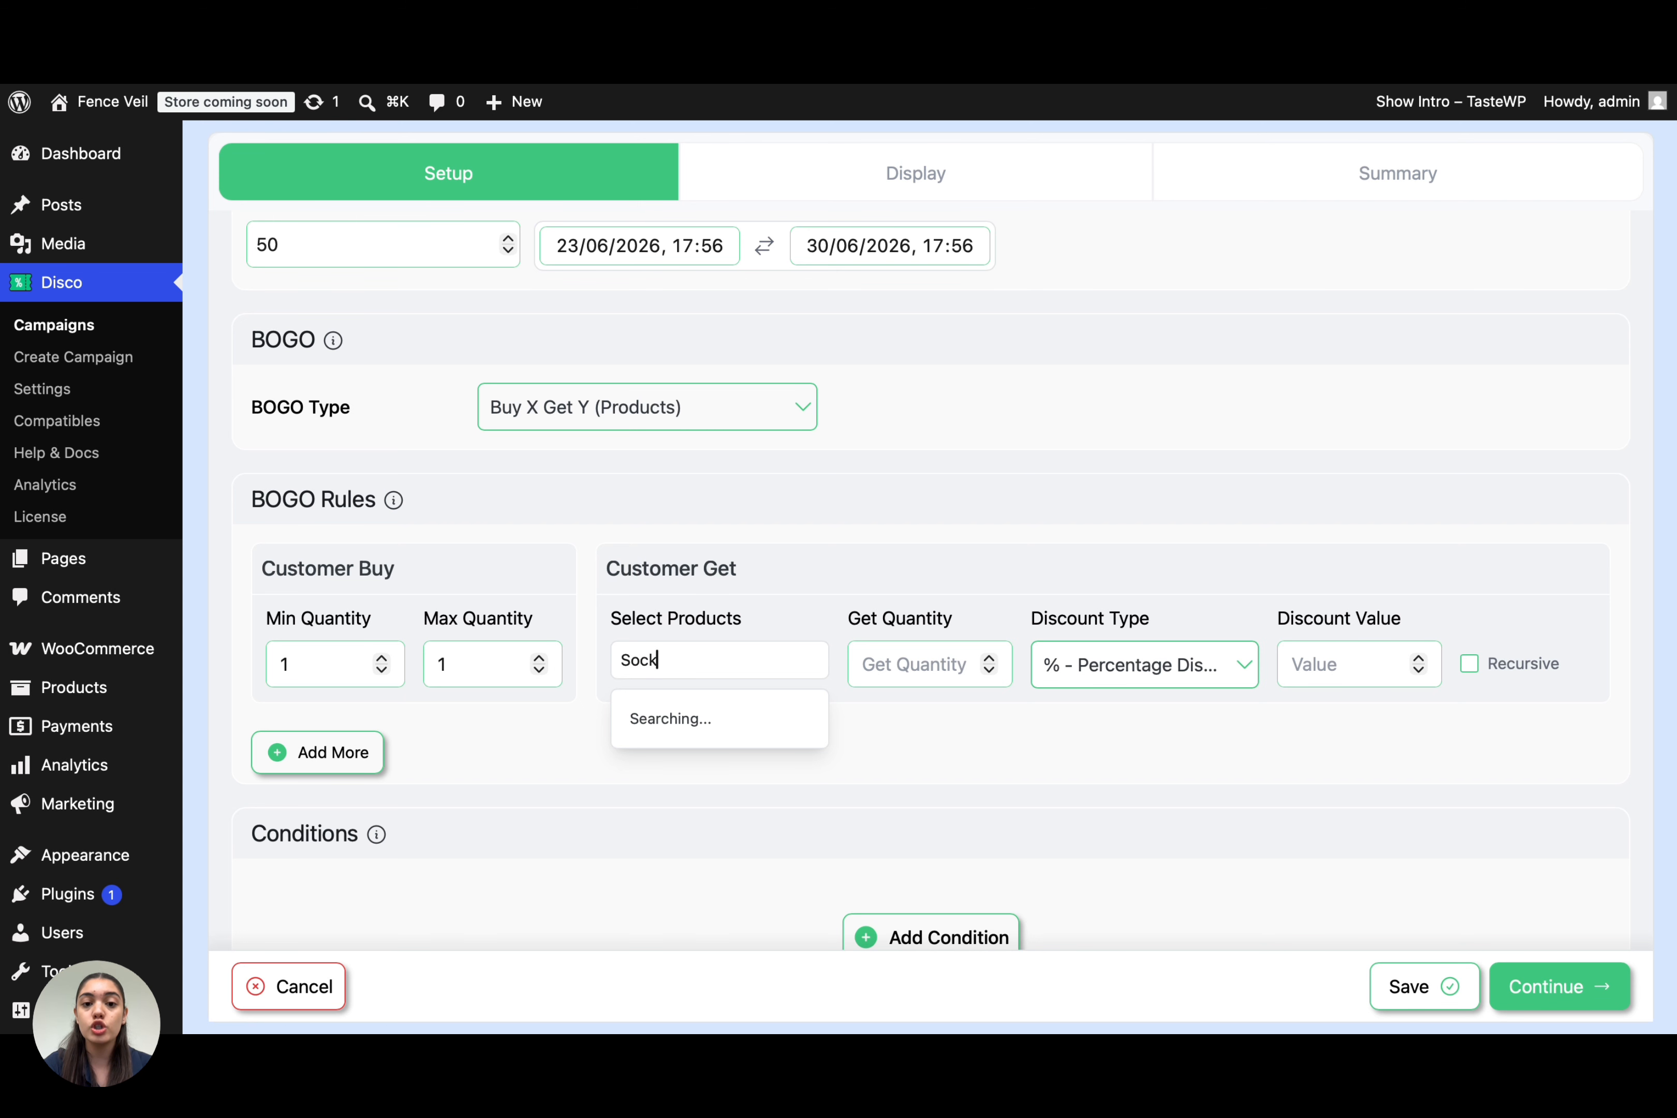
{"action": "left_click", "coordinate": [641, 724]}
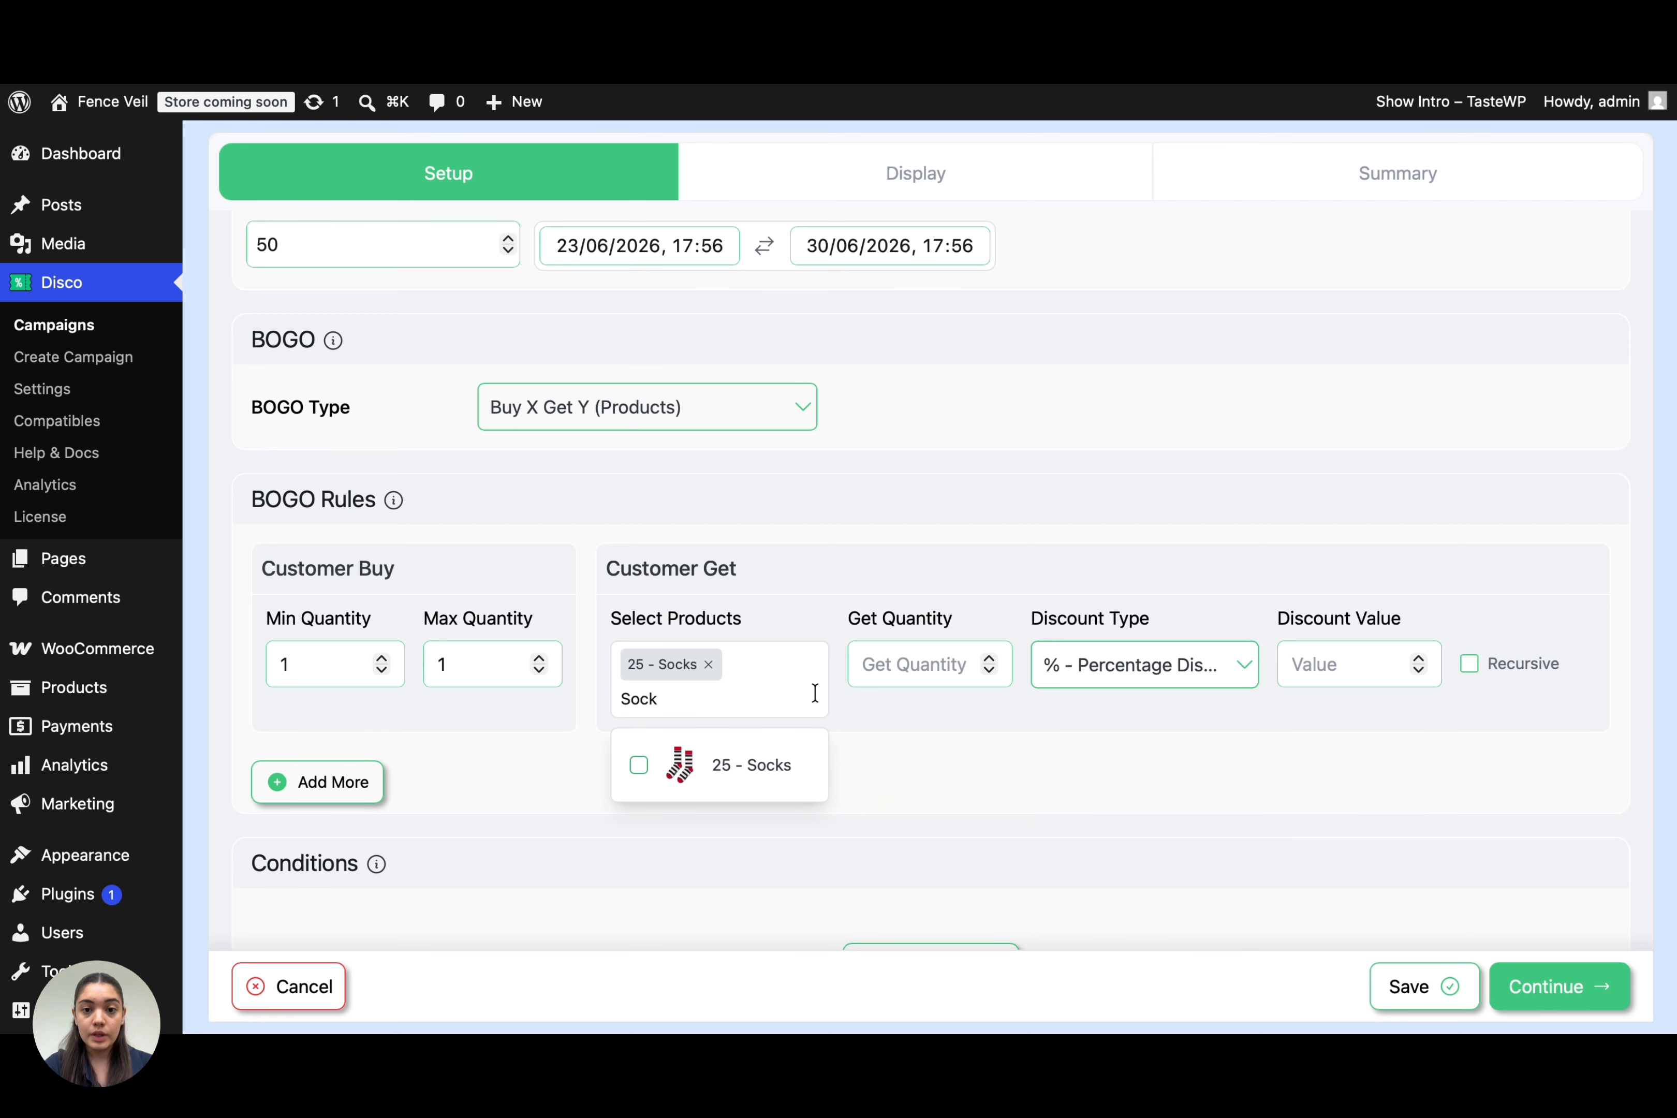
{"action": "left_click", "coordinate": [1161, 665]}
{"action": "left_click", "coordinate": [1146, 806]}
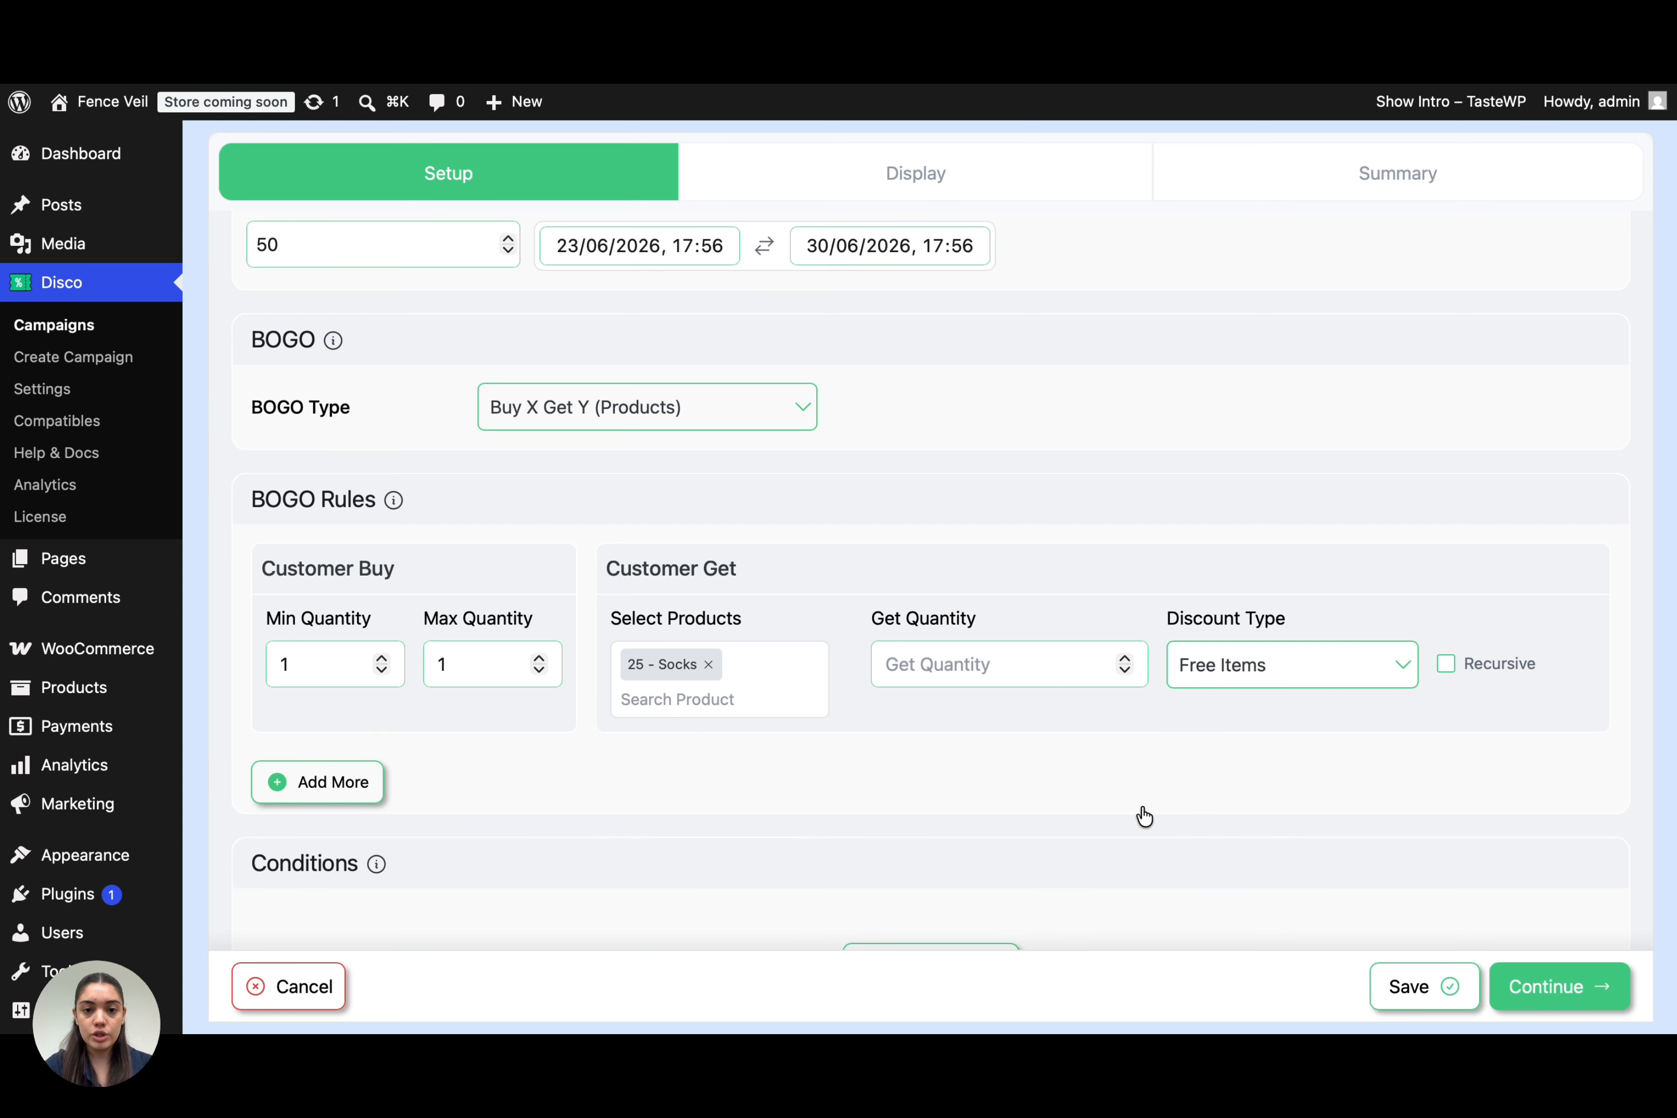
{"action": "left_click", "coordinate": [1086, 658]}
{"action": "type", "text": "1"}
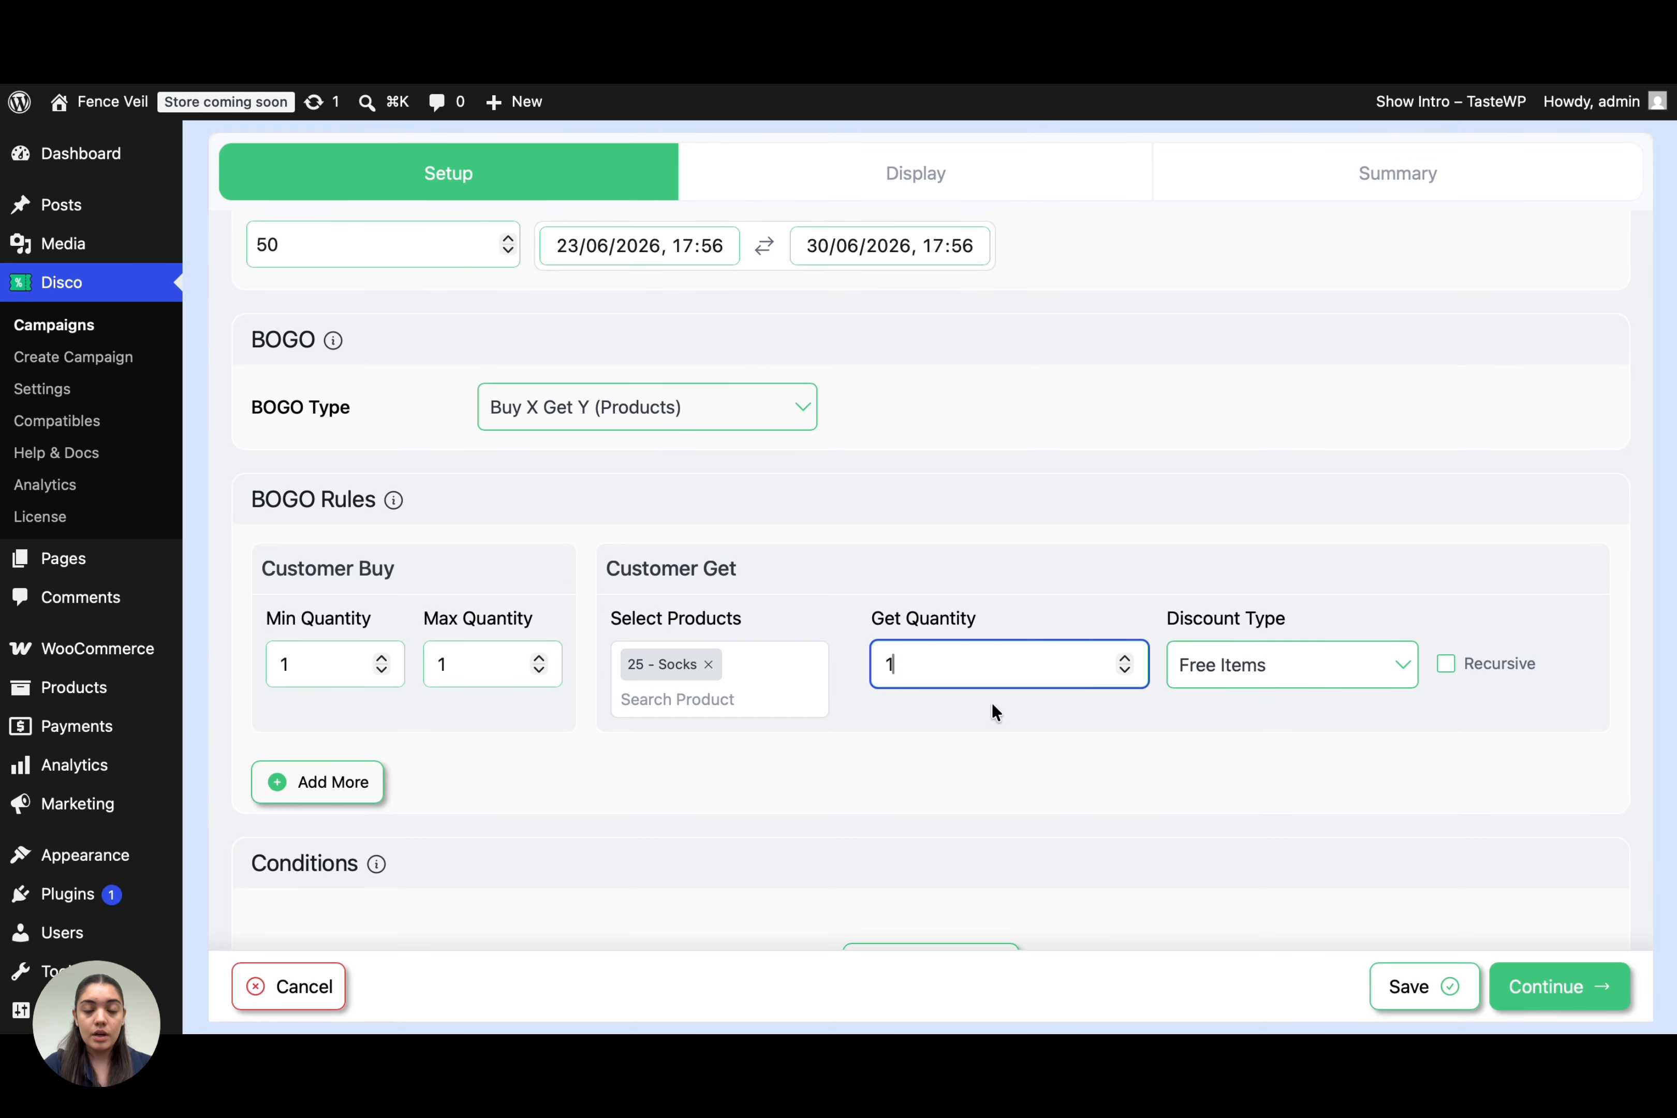
Step: Finish the campaign setup and enable the "Buy Cap get socks free" campaign in the campaign list
{"action": "scroll", "coordinate": [913, 776], "scroll_direction": "down", "scroll_amount": 2}
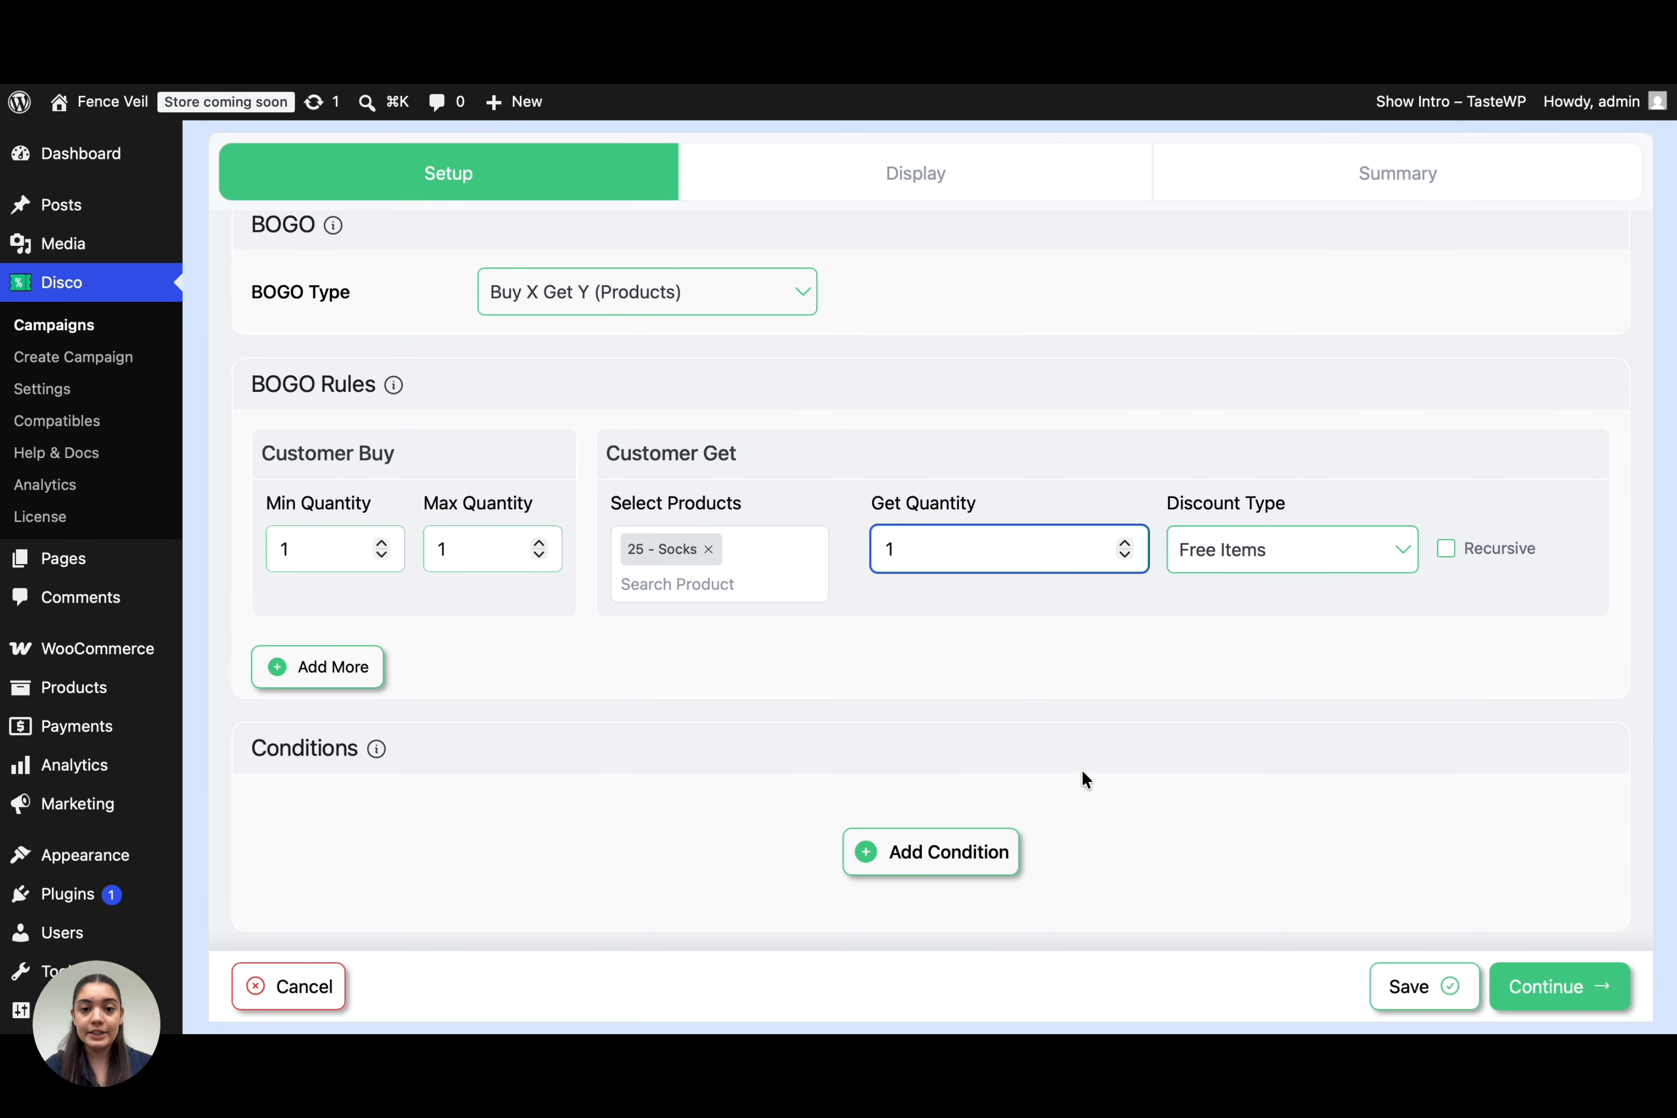
{"action": "left_click", "coordinate": [1568, 980]}
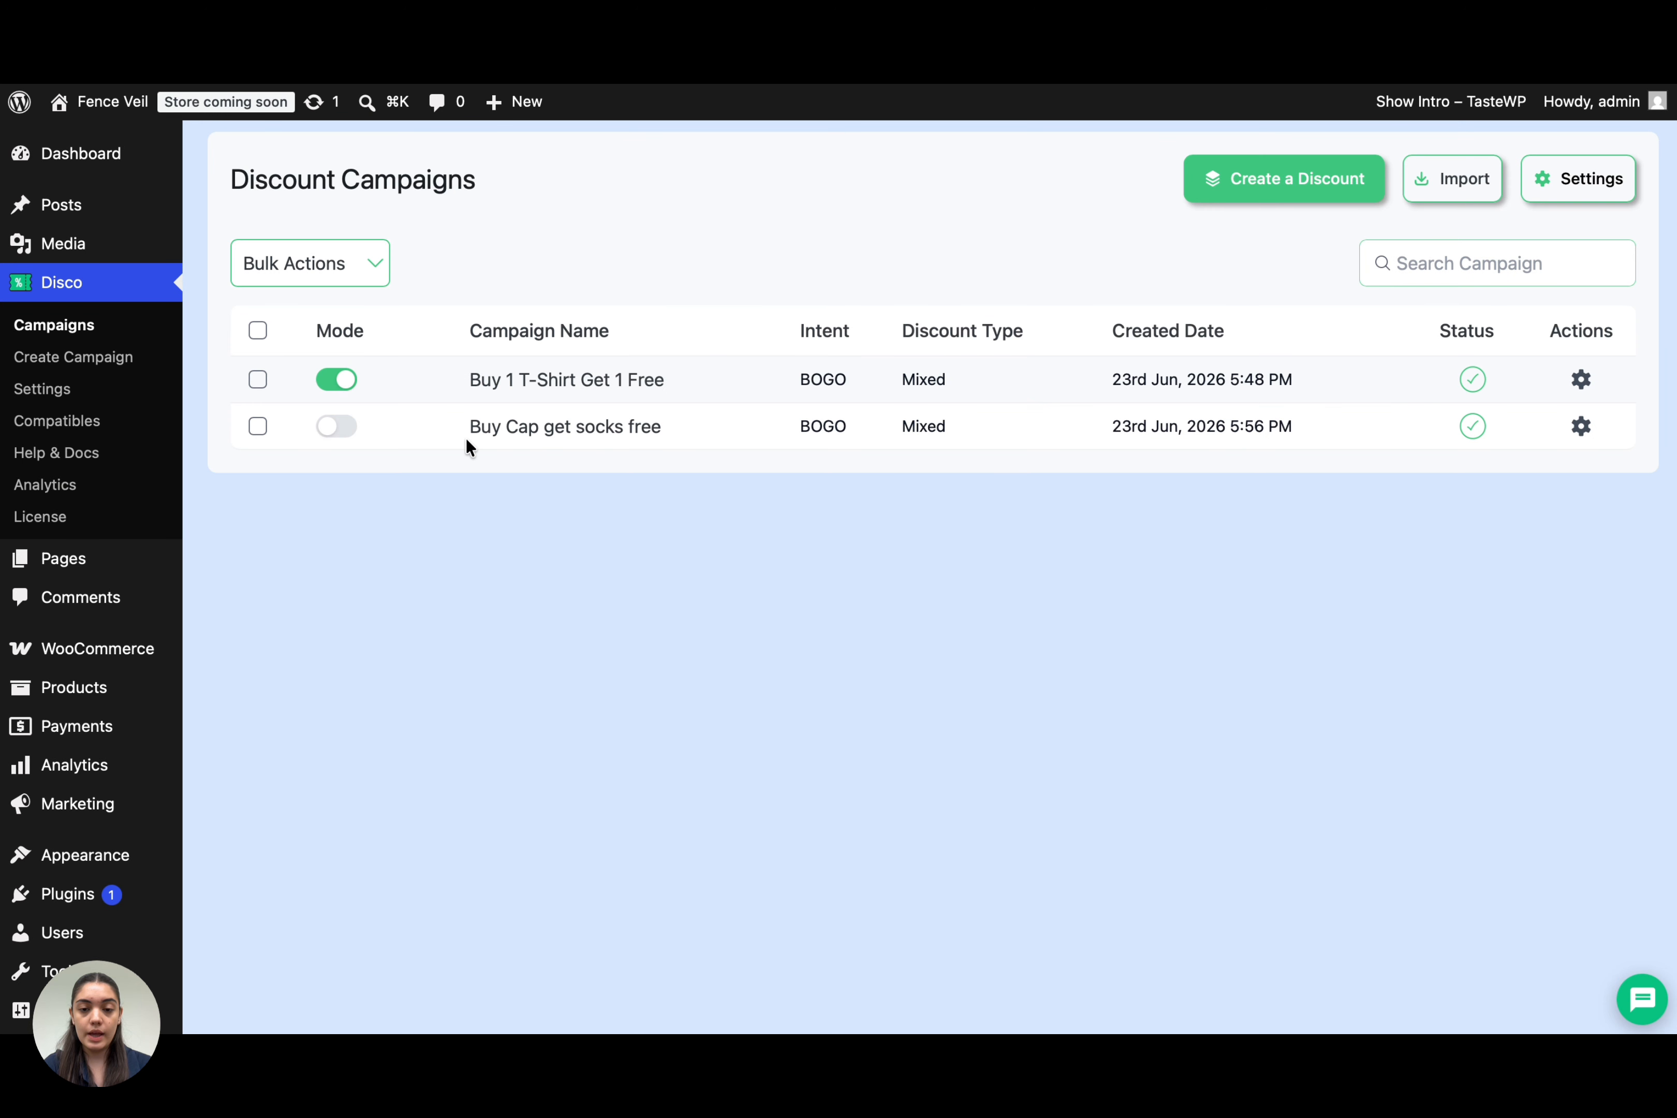
{"action": "left_click", "coordinate": [336, 427]}
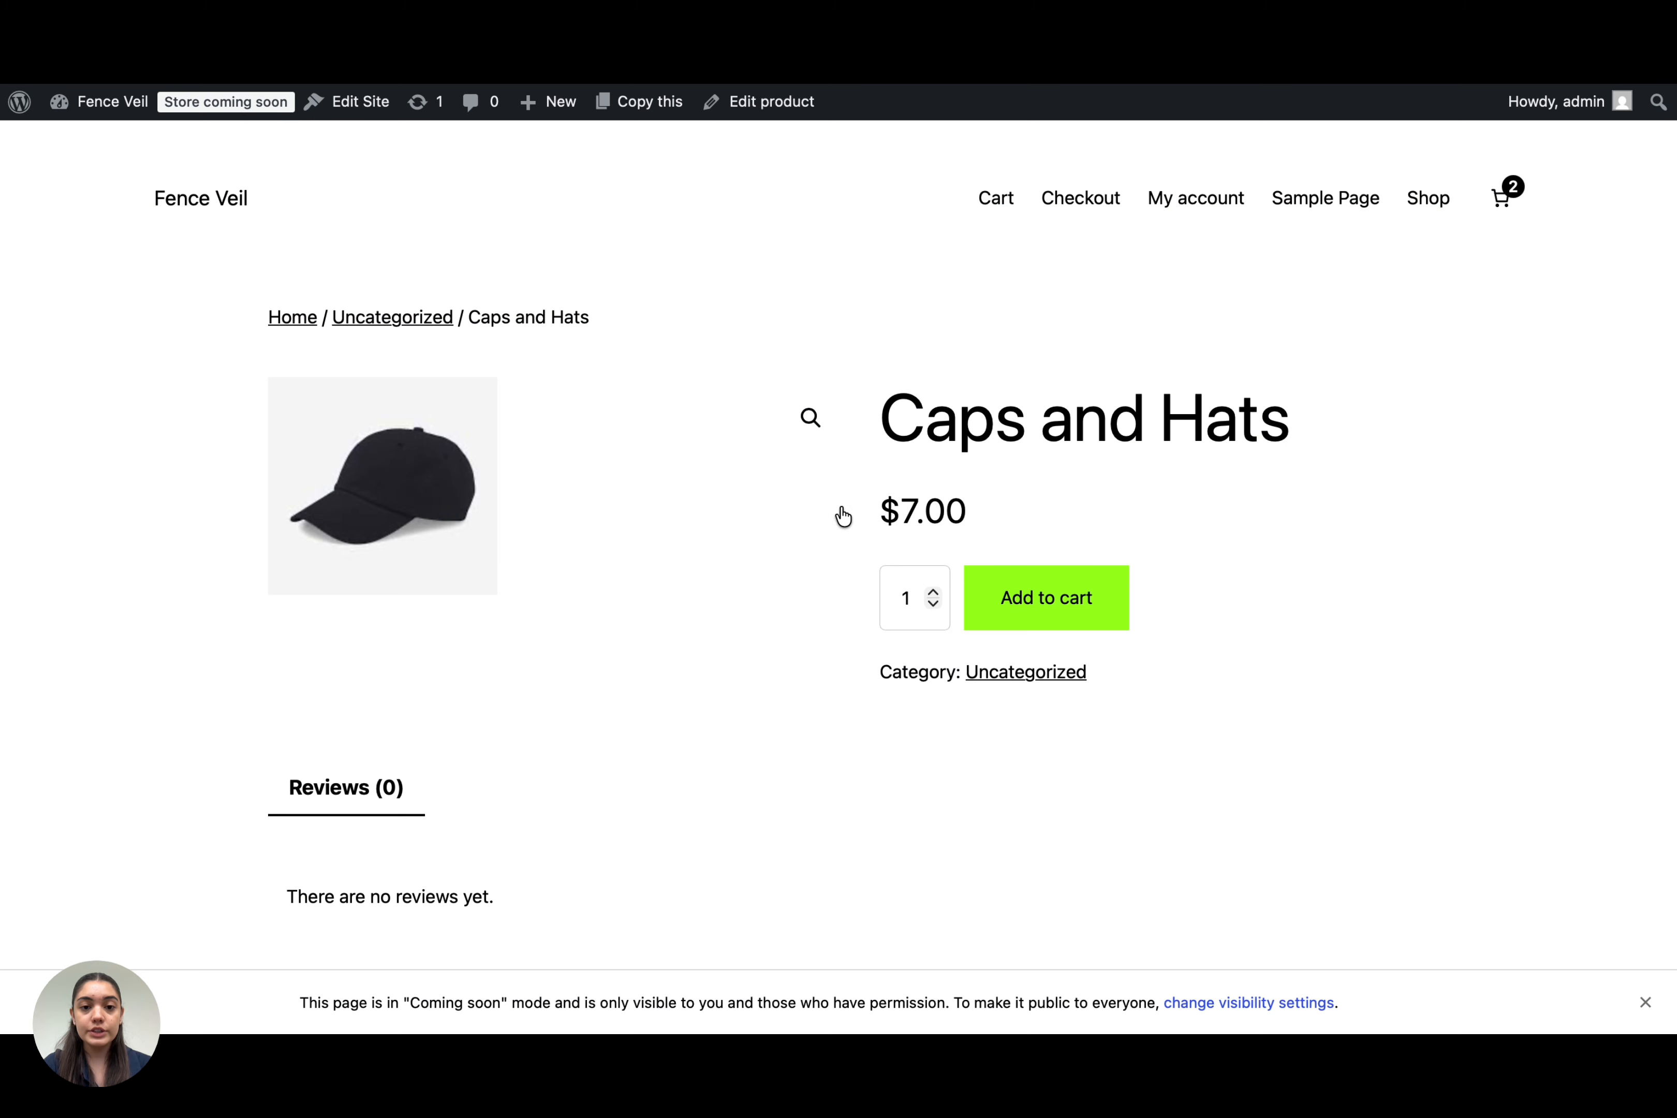
Step: On the storefront's Caps and Hats product page, add one cap to the cart and view the cart
{"action": "left_click", "coordinate": [1060, 592]}
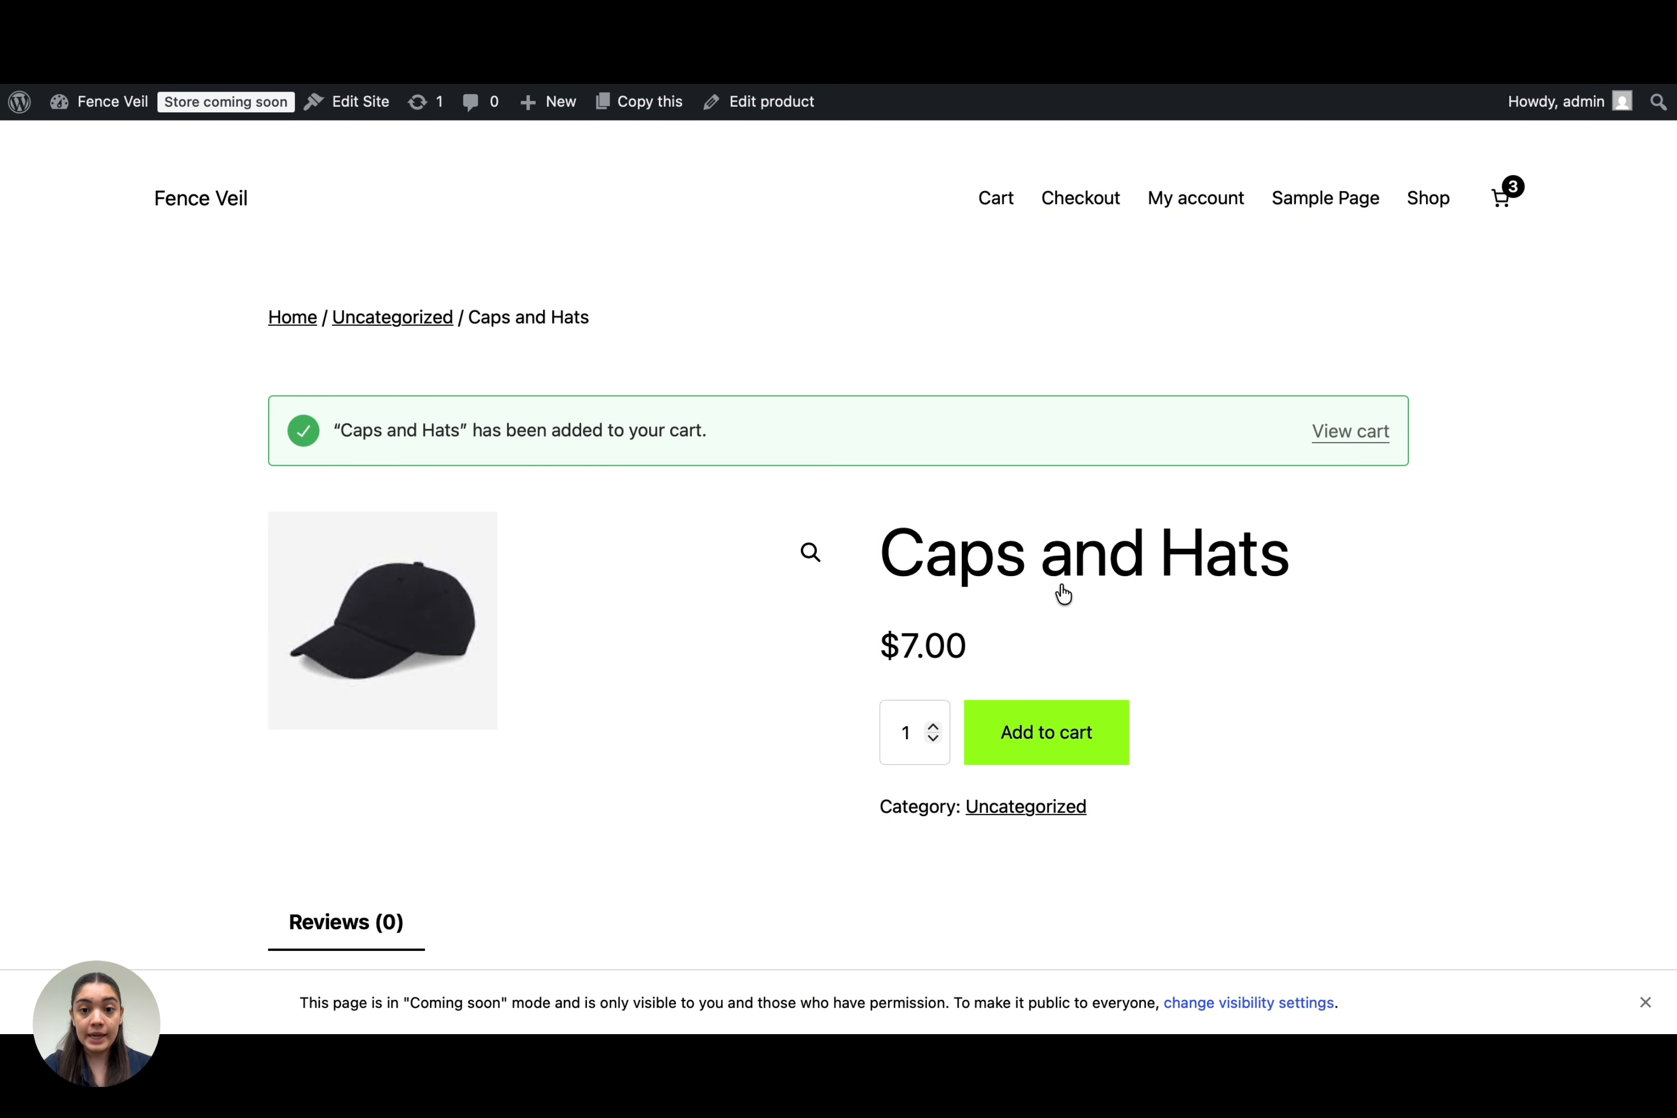
{"action": "left_click", "coordinate": [1336, 435]}
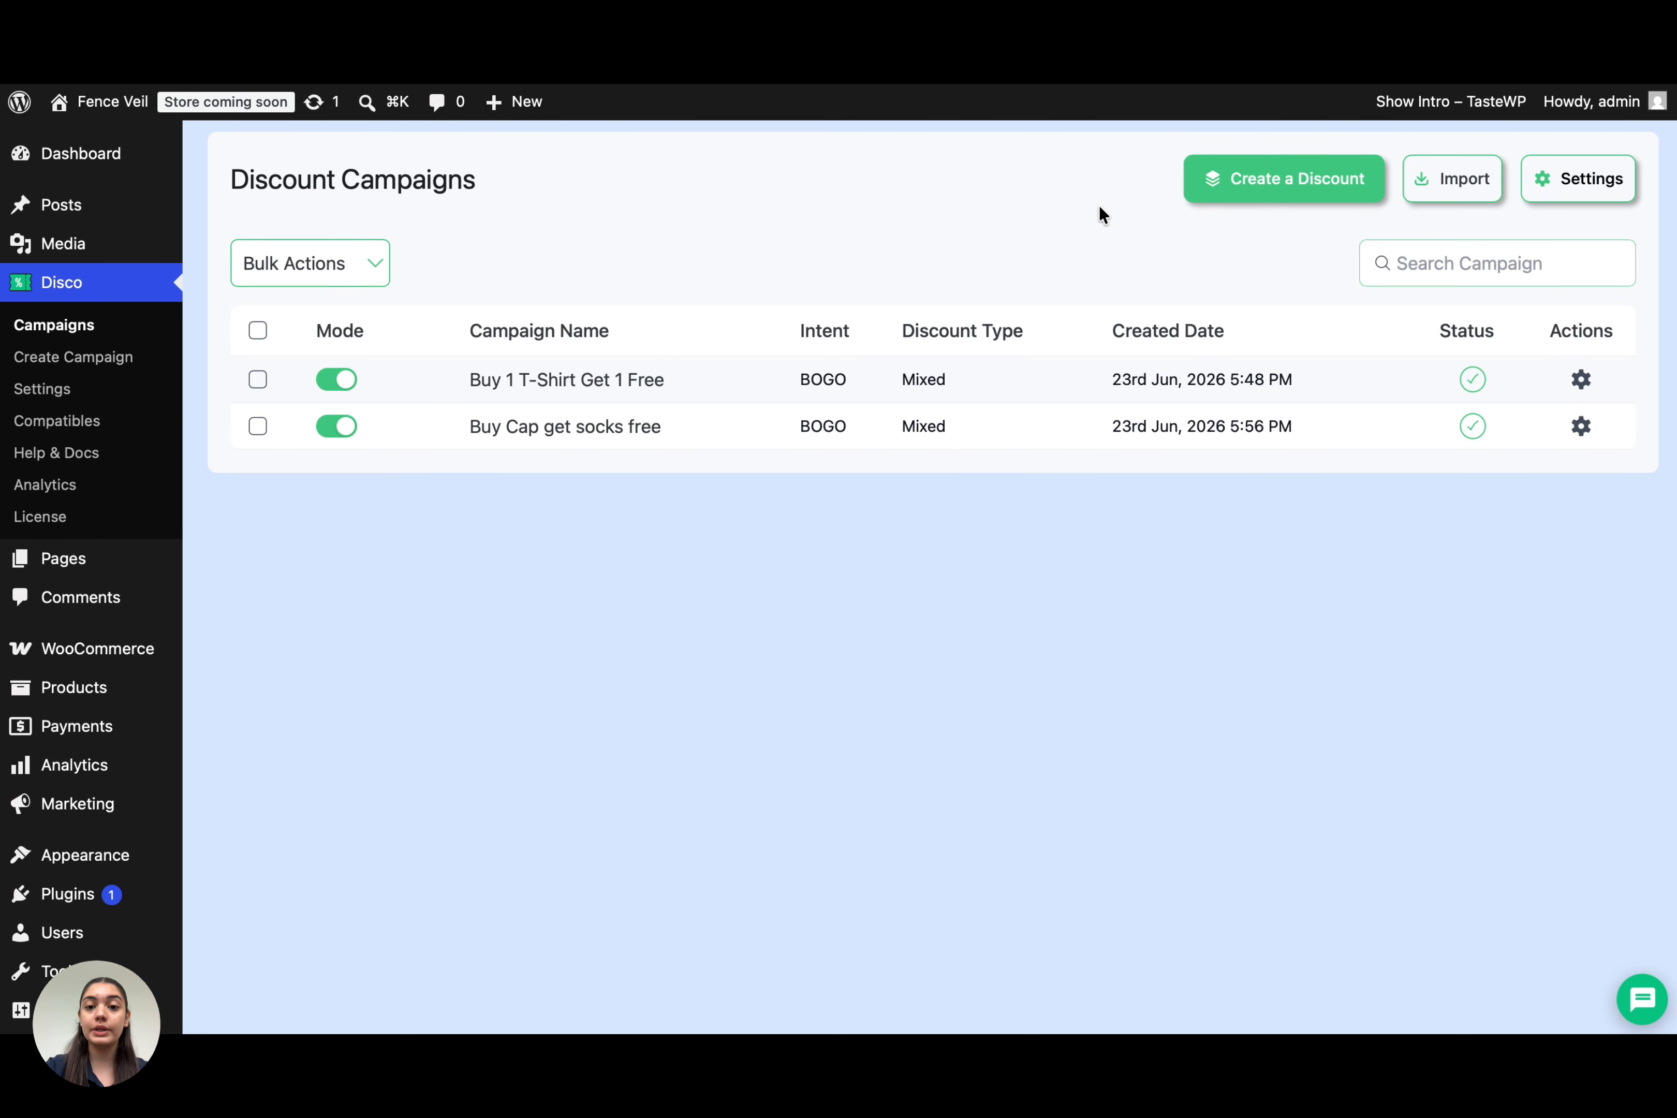
Step: Create another discount campaign named "Shoes + Free T-Shirt" with BOGO as its discount intent
{"action": "left_click", "coordinate": [1258, 193]}
{"action": "left_click", "coordinate": [1016, 314]}
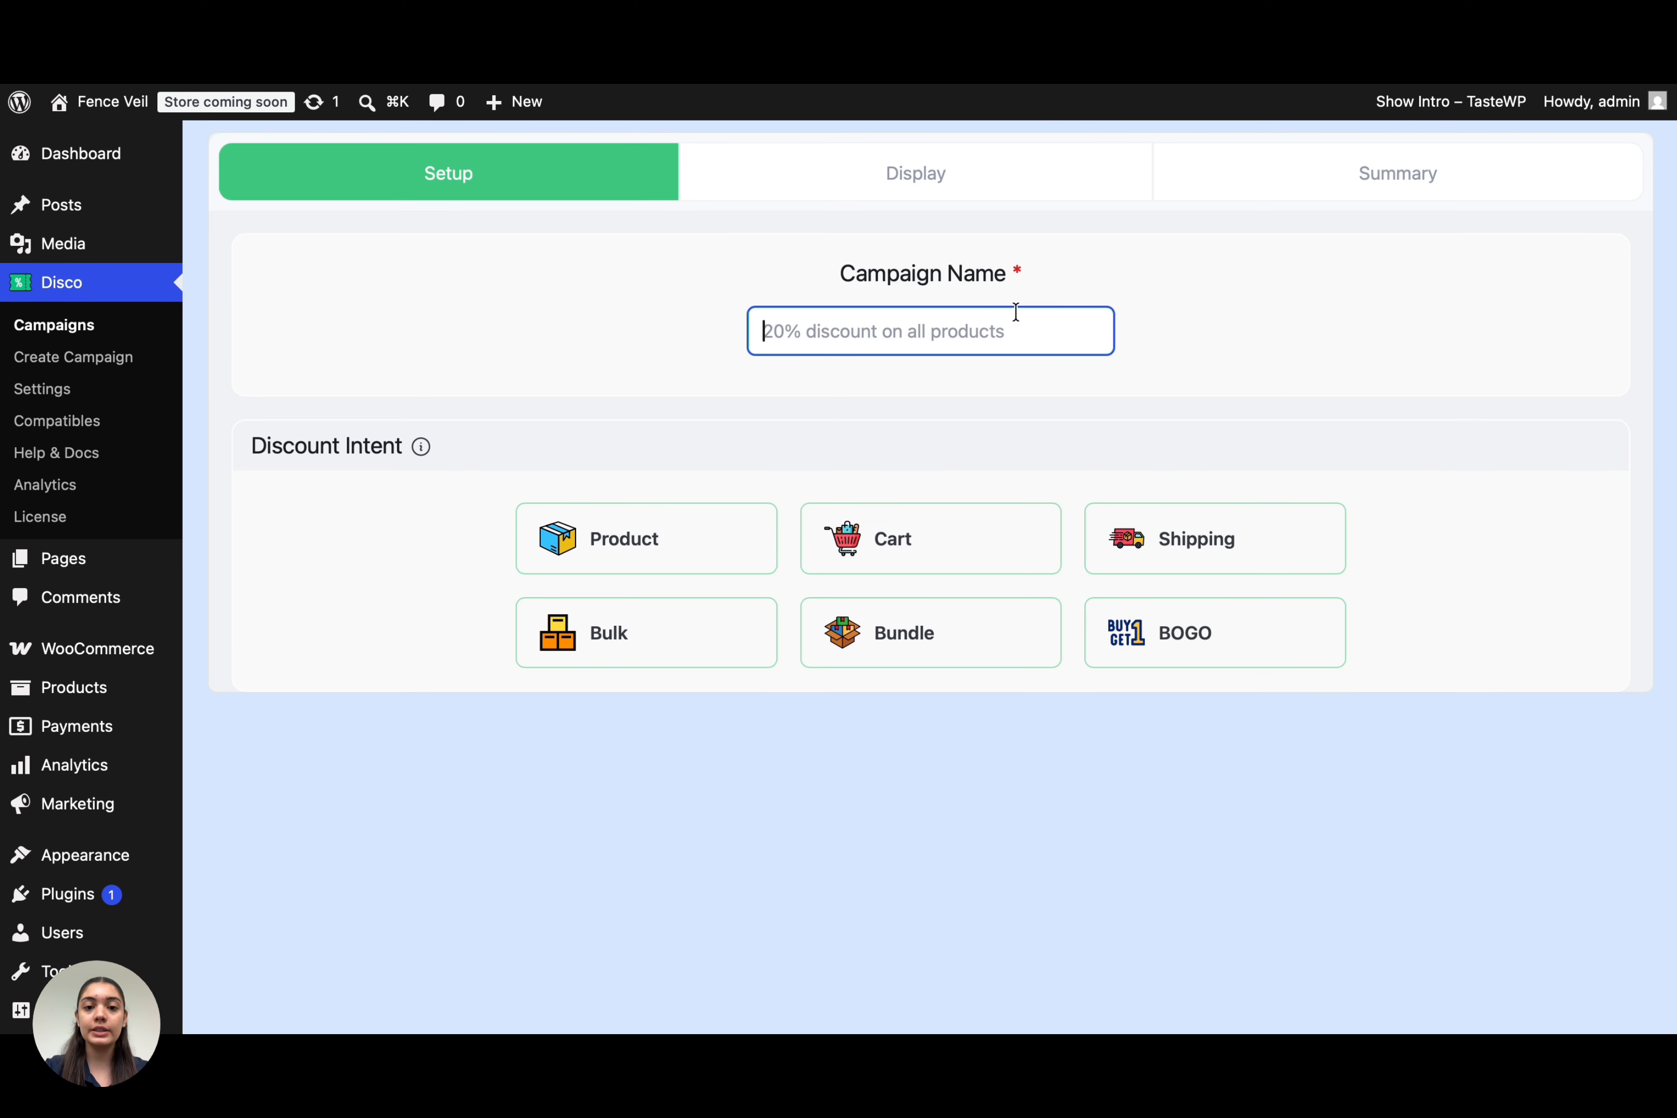
{"action": "type", "text": "Shoes "}
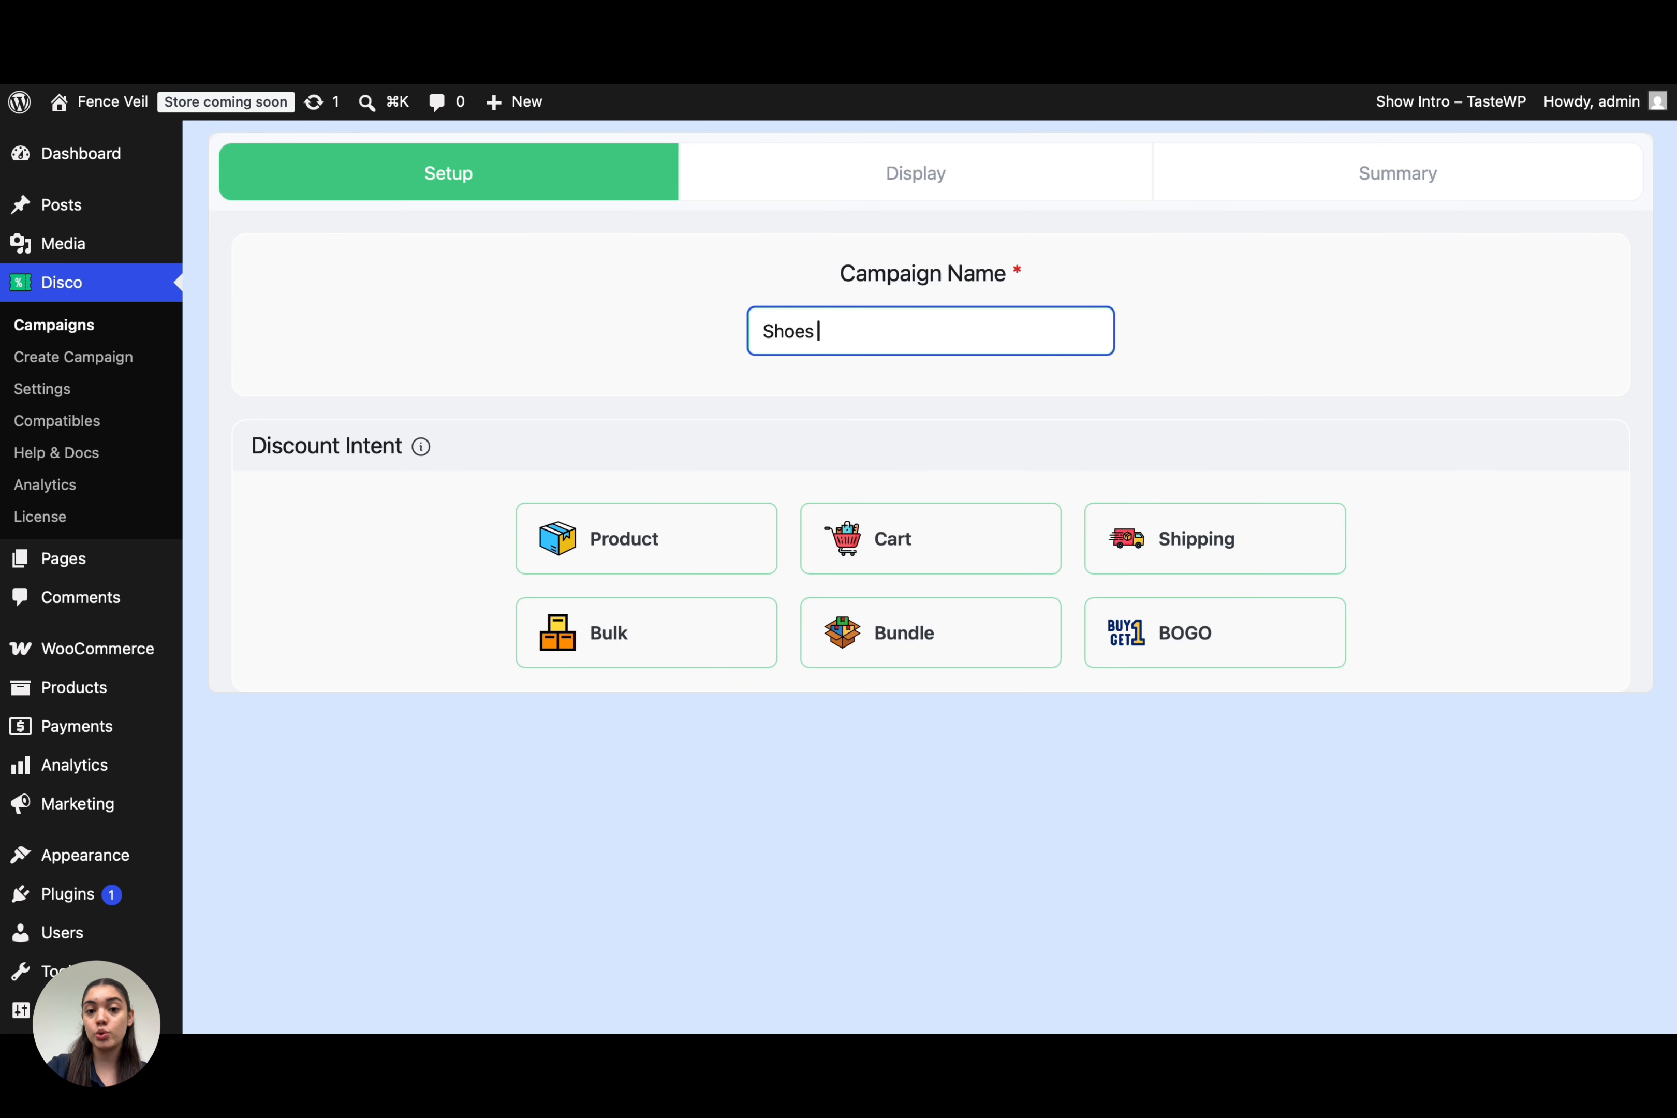
{"action": "type", "text": "+ Free T-Shirt"}
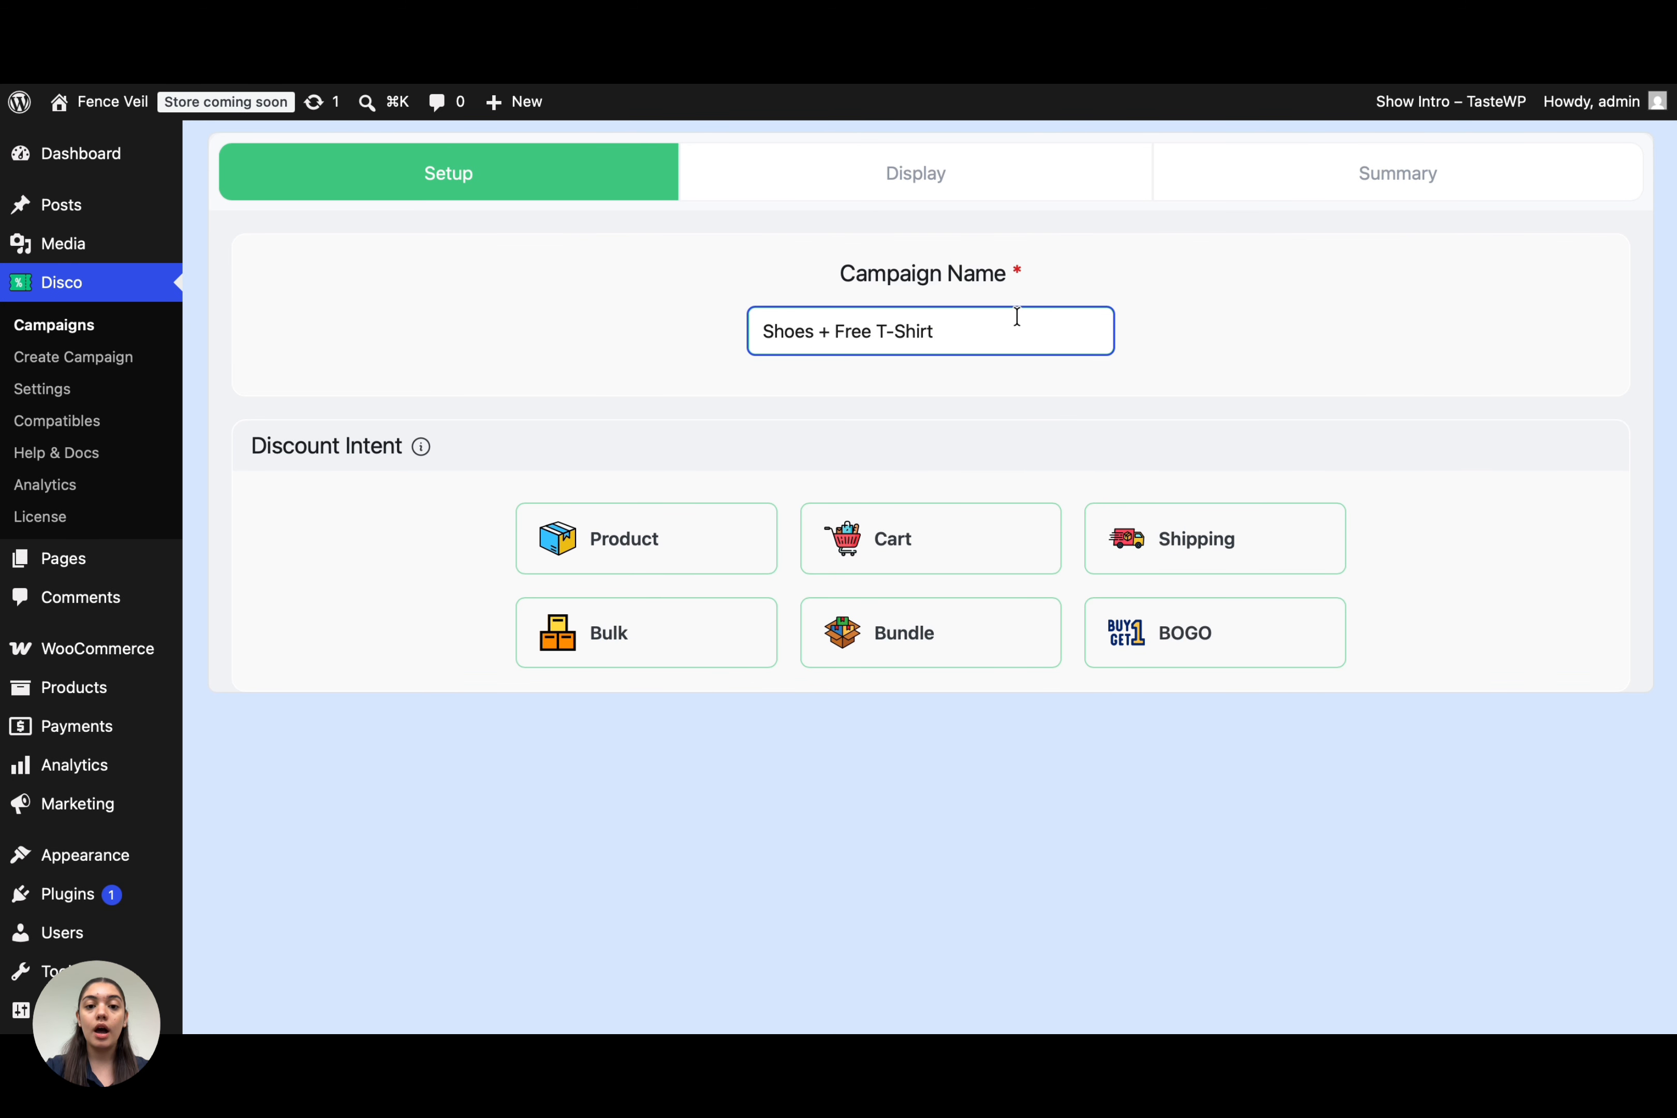
{"action": "left_click", "coordinate": [1274, 634]}
Step: Limit the campaign's discount to selected products and choose Shoes as the qualifying product
{"action": "scroll", "coordinate": [1274, 634], "scroll_direction": "down", "scroll_amount": 4}
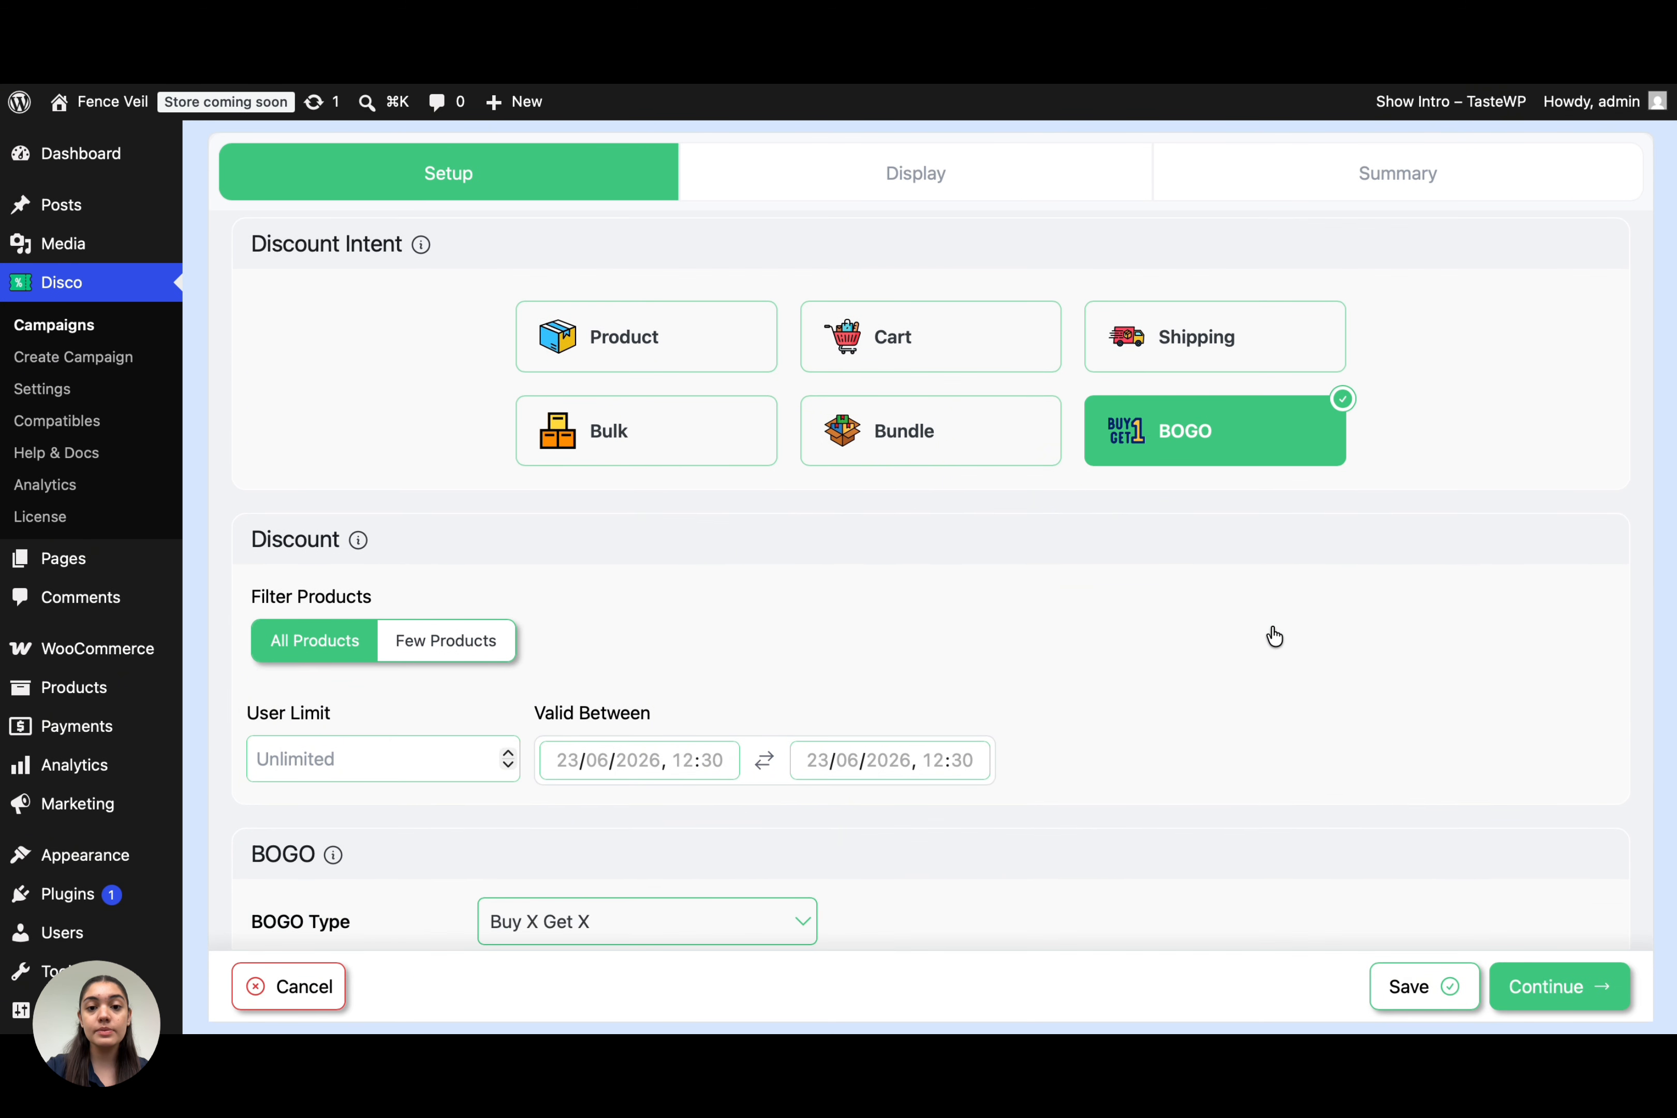
{"action": "scroll", "coordinate": [1275, 634], "scroll_direction": "down", "scroll_amount": 2}
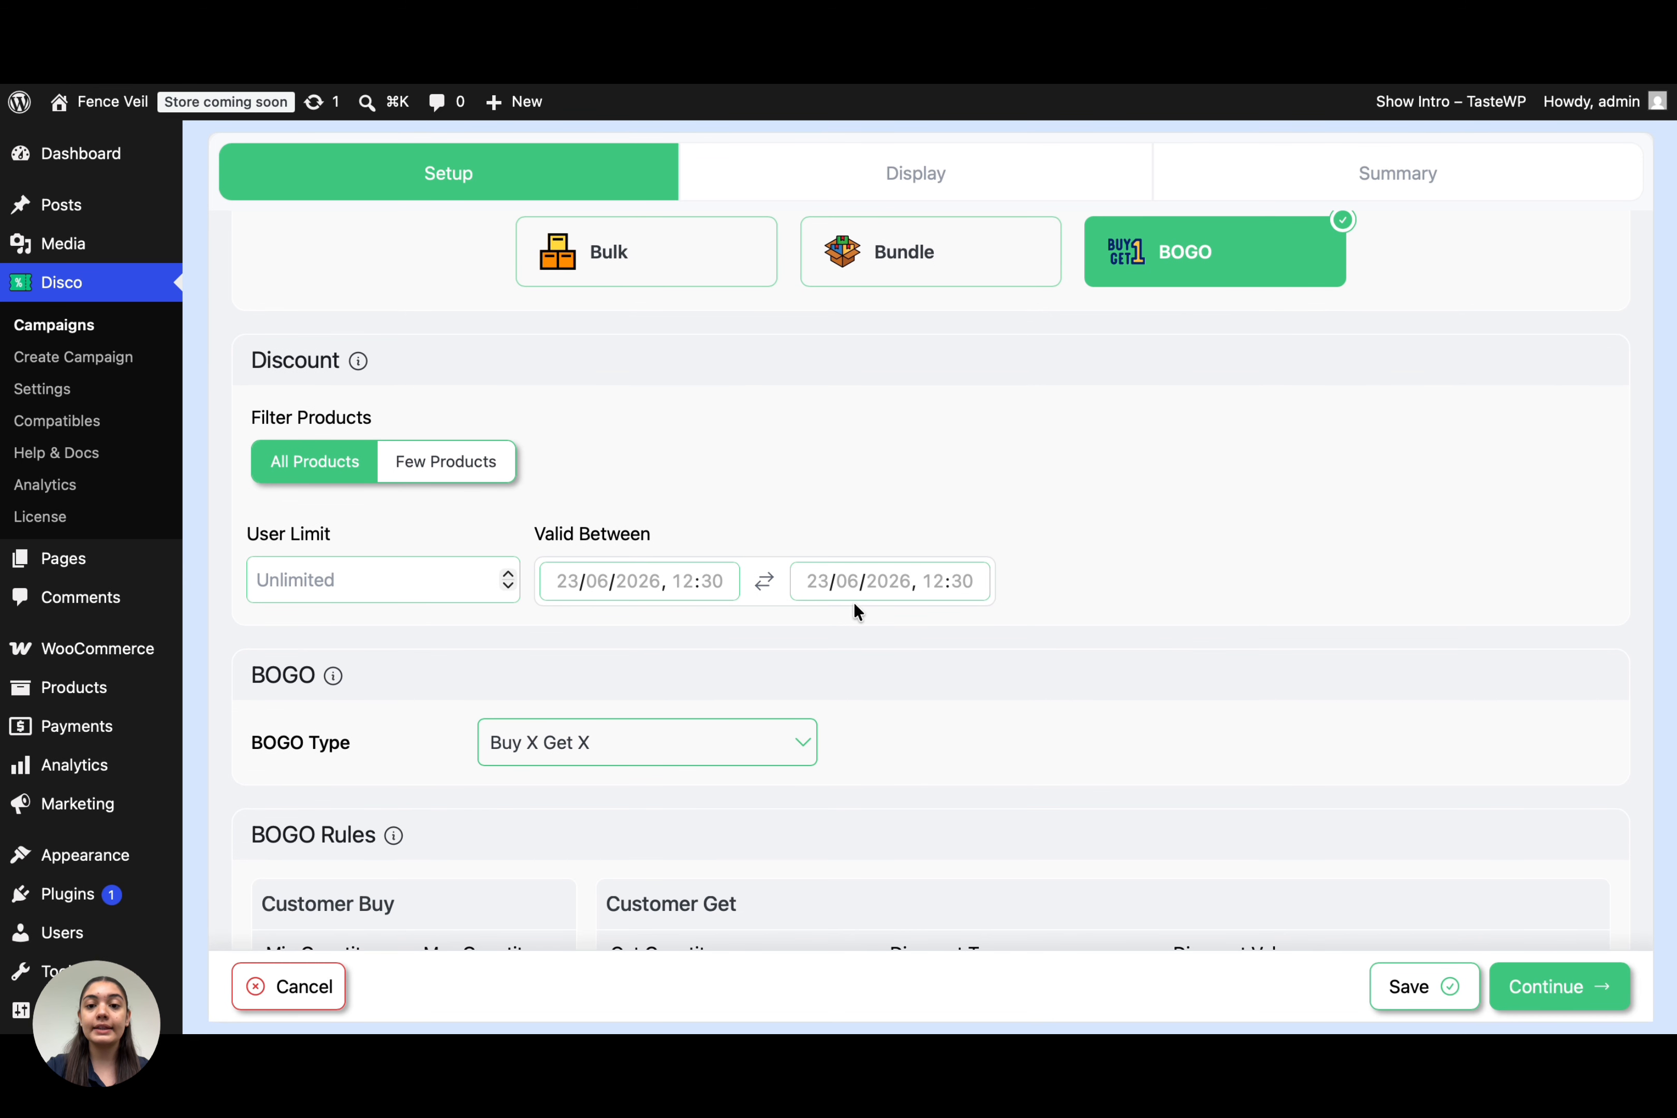
{"action": "left_click", "coordinate": [491, 467]}
{"action": "left_click", "coordinate": [517, 532]}
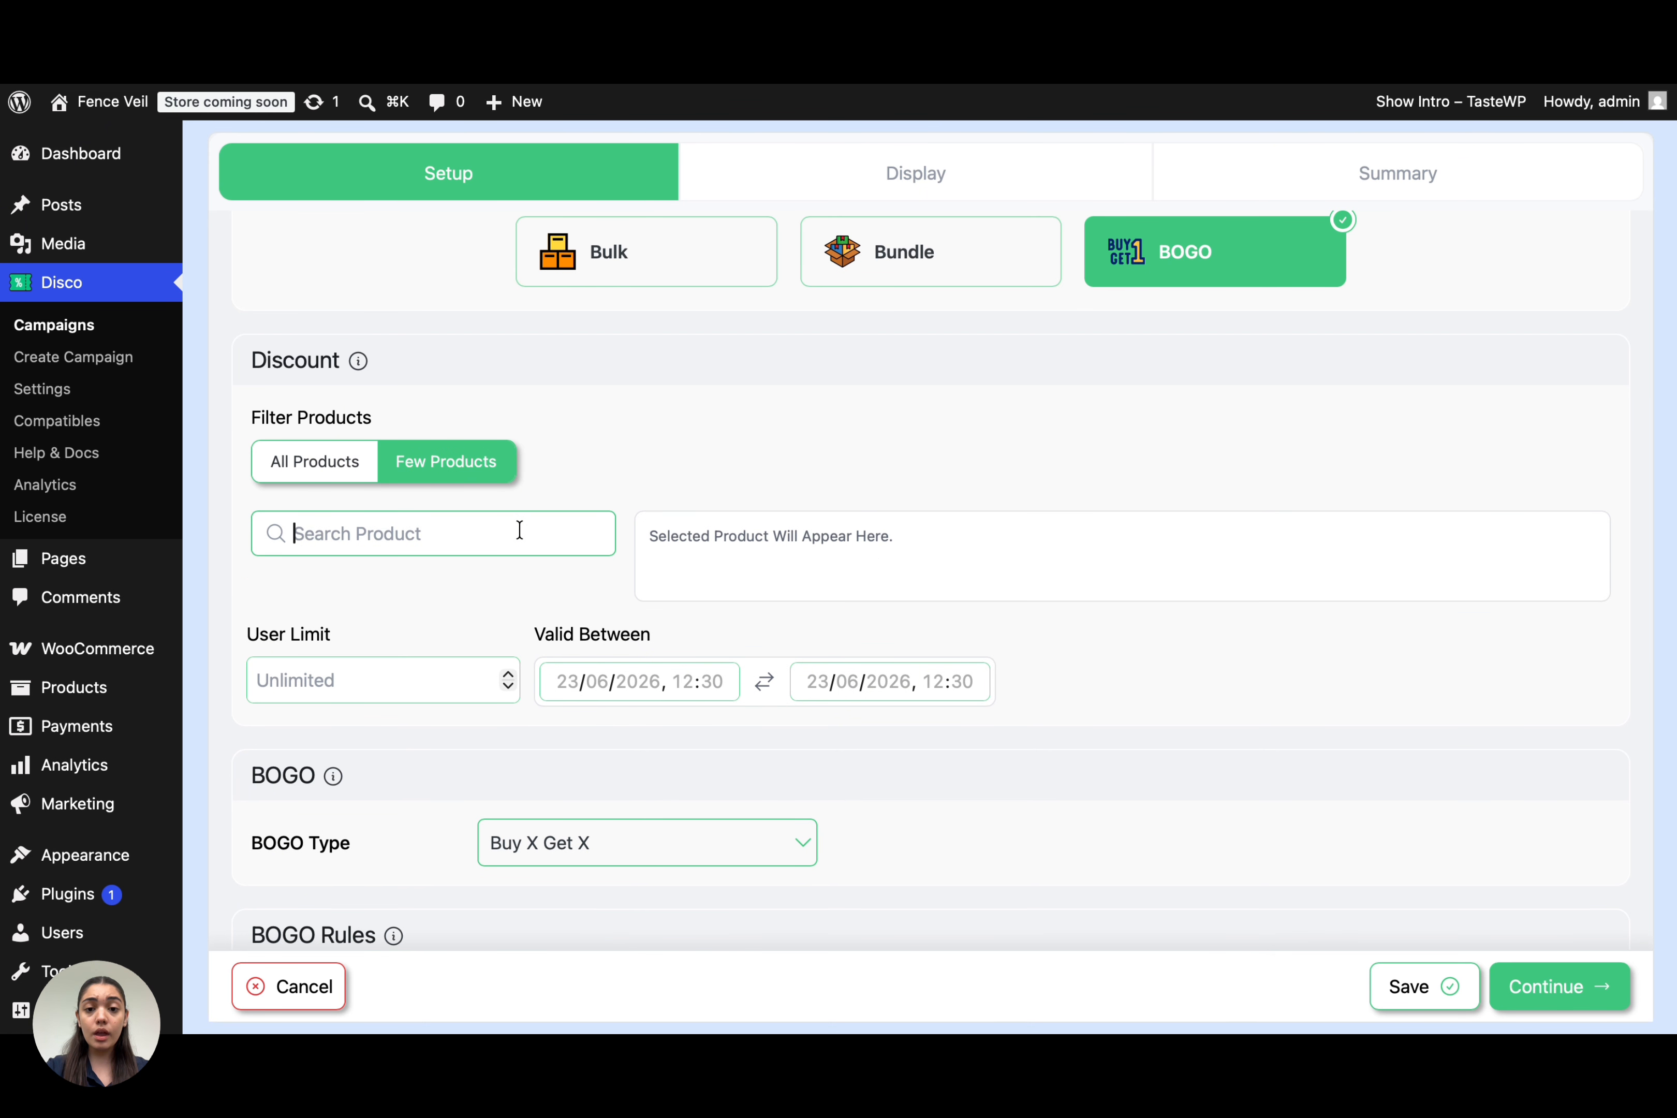
{"action": "type", "text": "sh"}
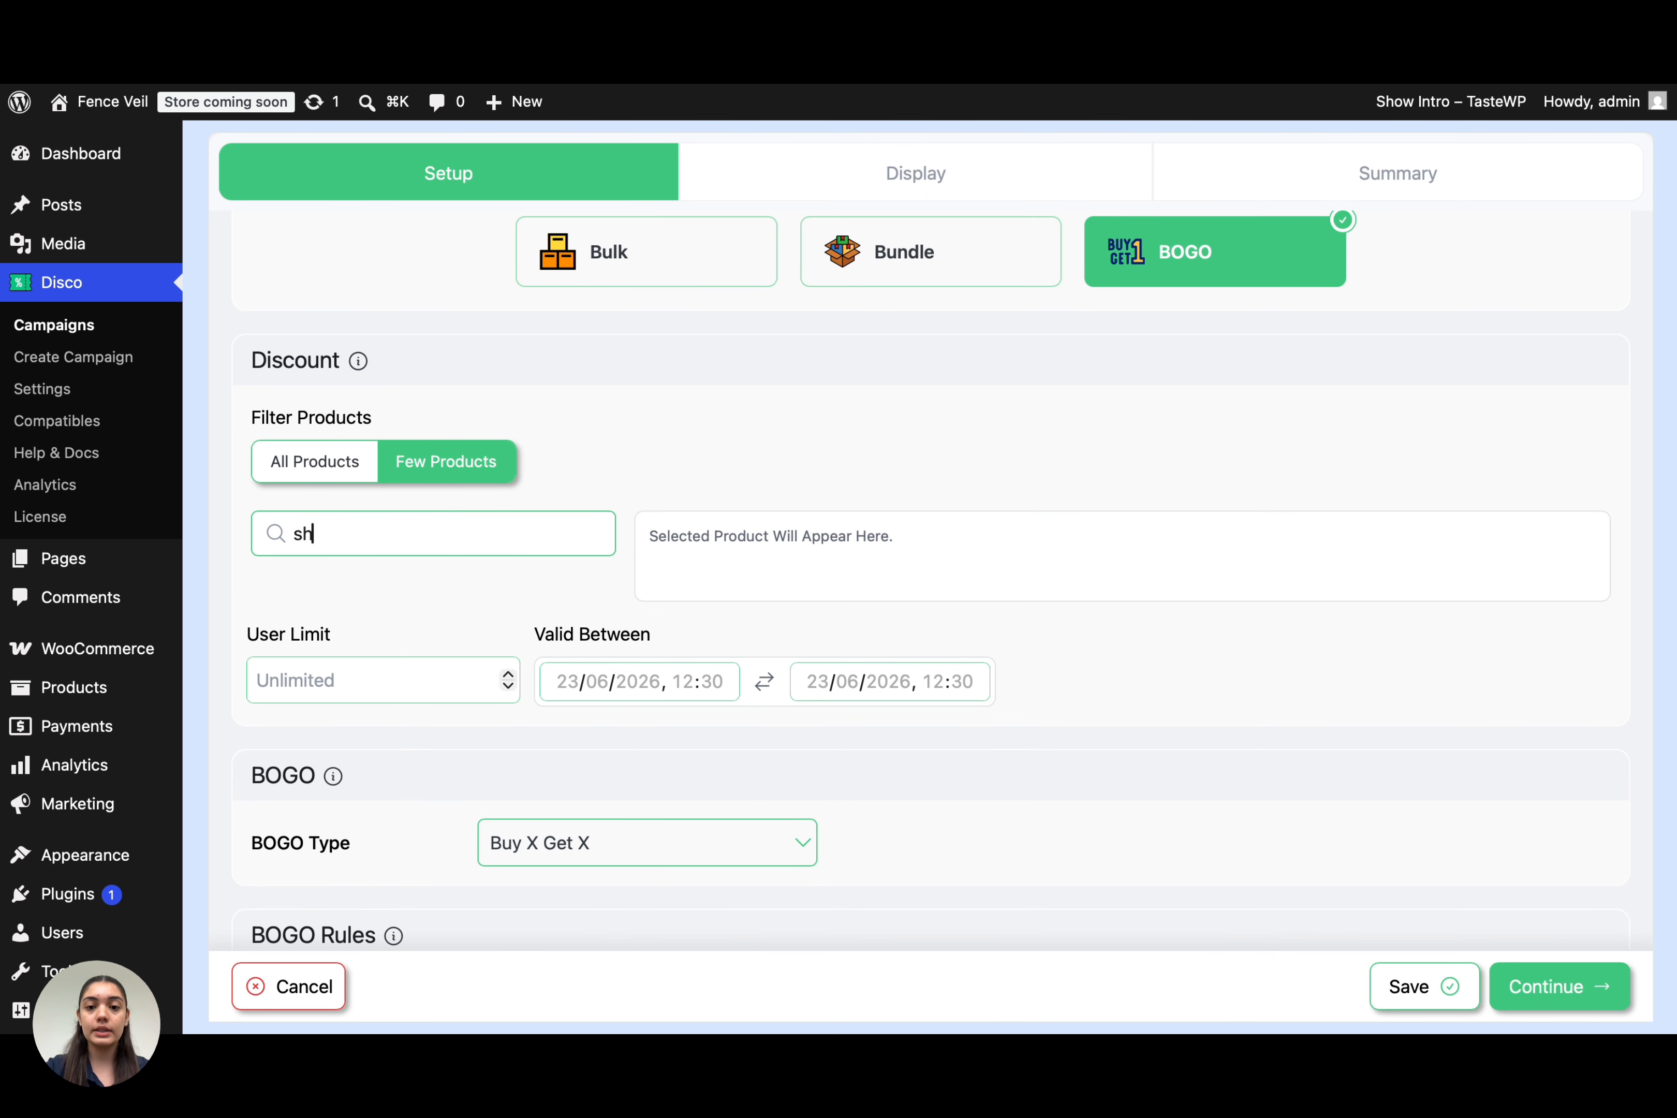
{"action": "type", "text": "oes"}
{"action": "left_click", "coordinate": [280, 603]}
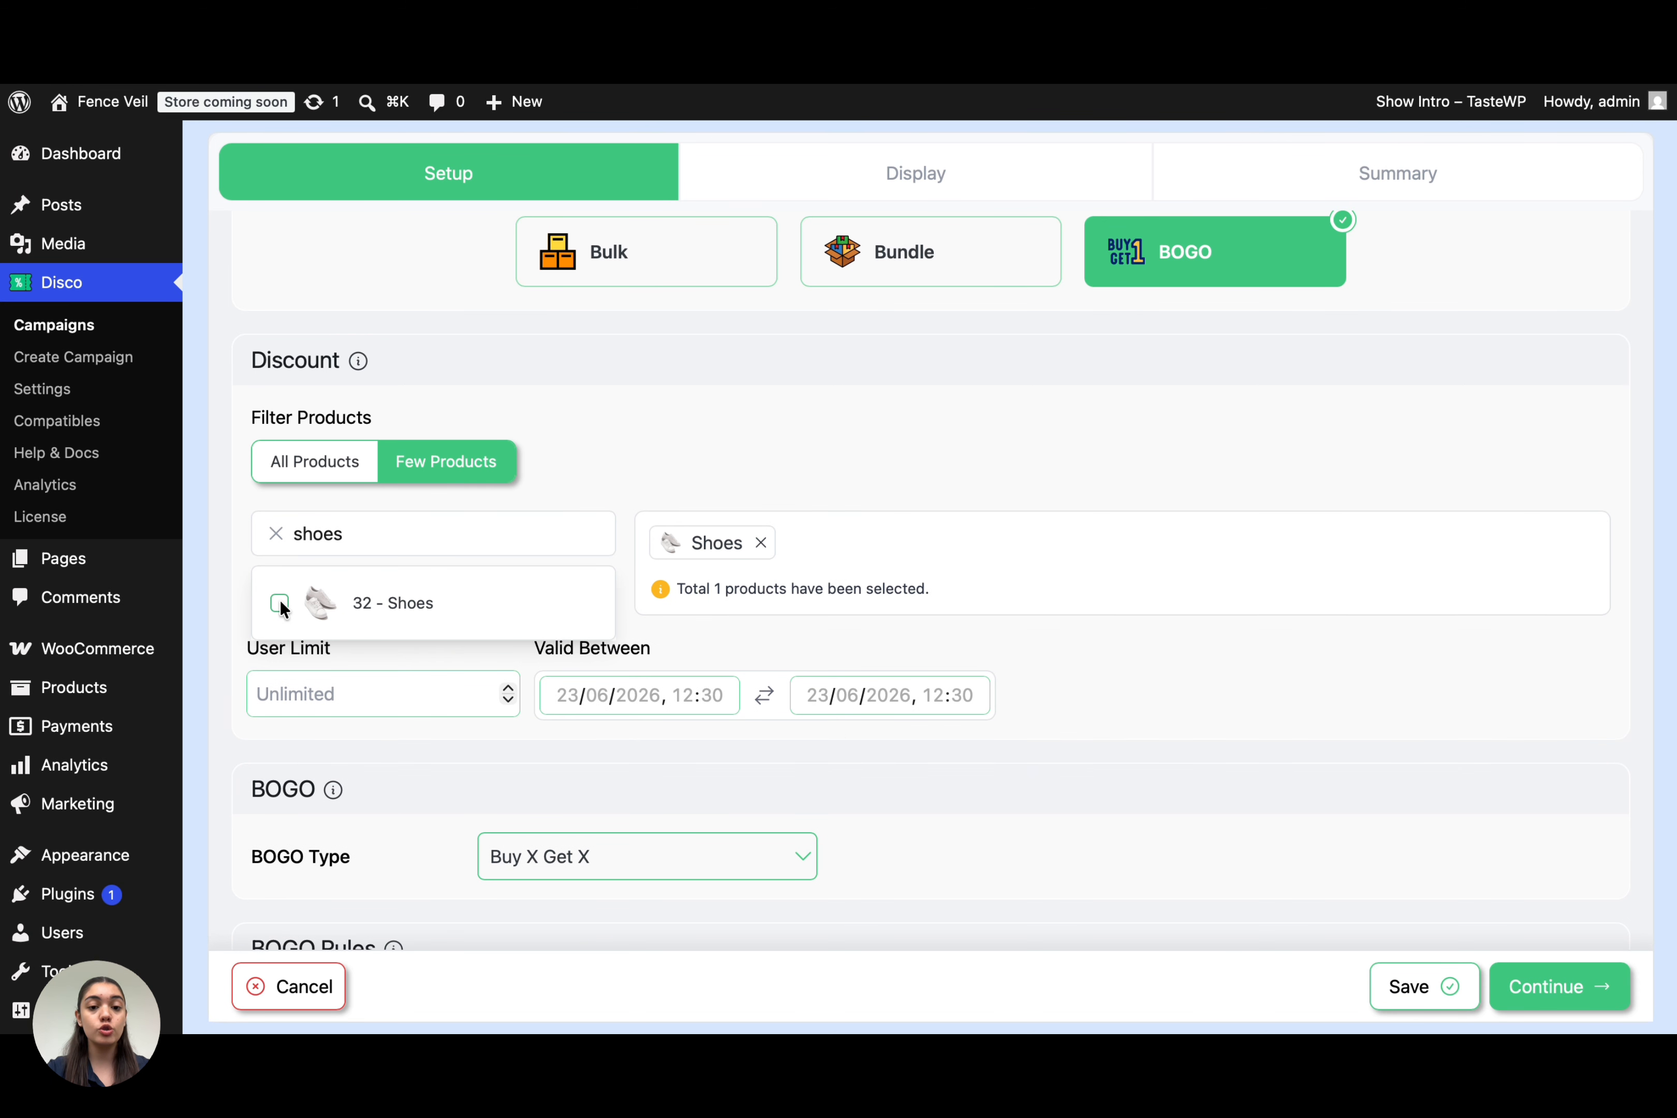
Step: Set the BOGO type to Buy X Get Y (Categories), with minimum and maximum buy quantities of 1
{"action": "scroll", "coordinate": [744, 578], "scroll_direction": "down", "scroll_amount": 2}
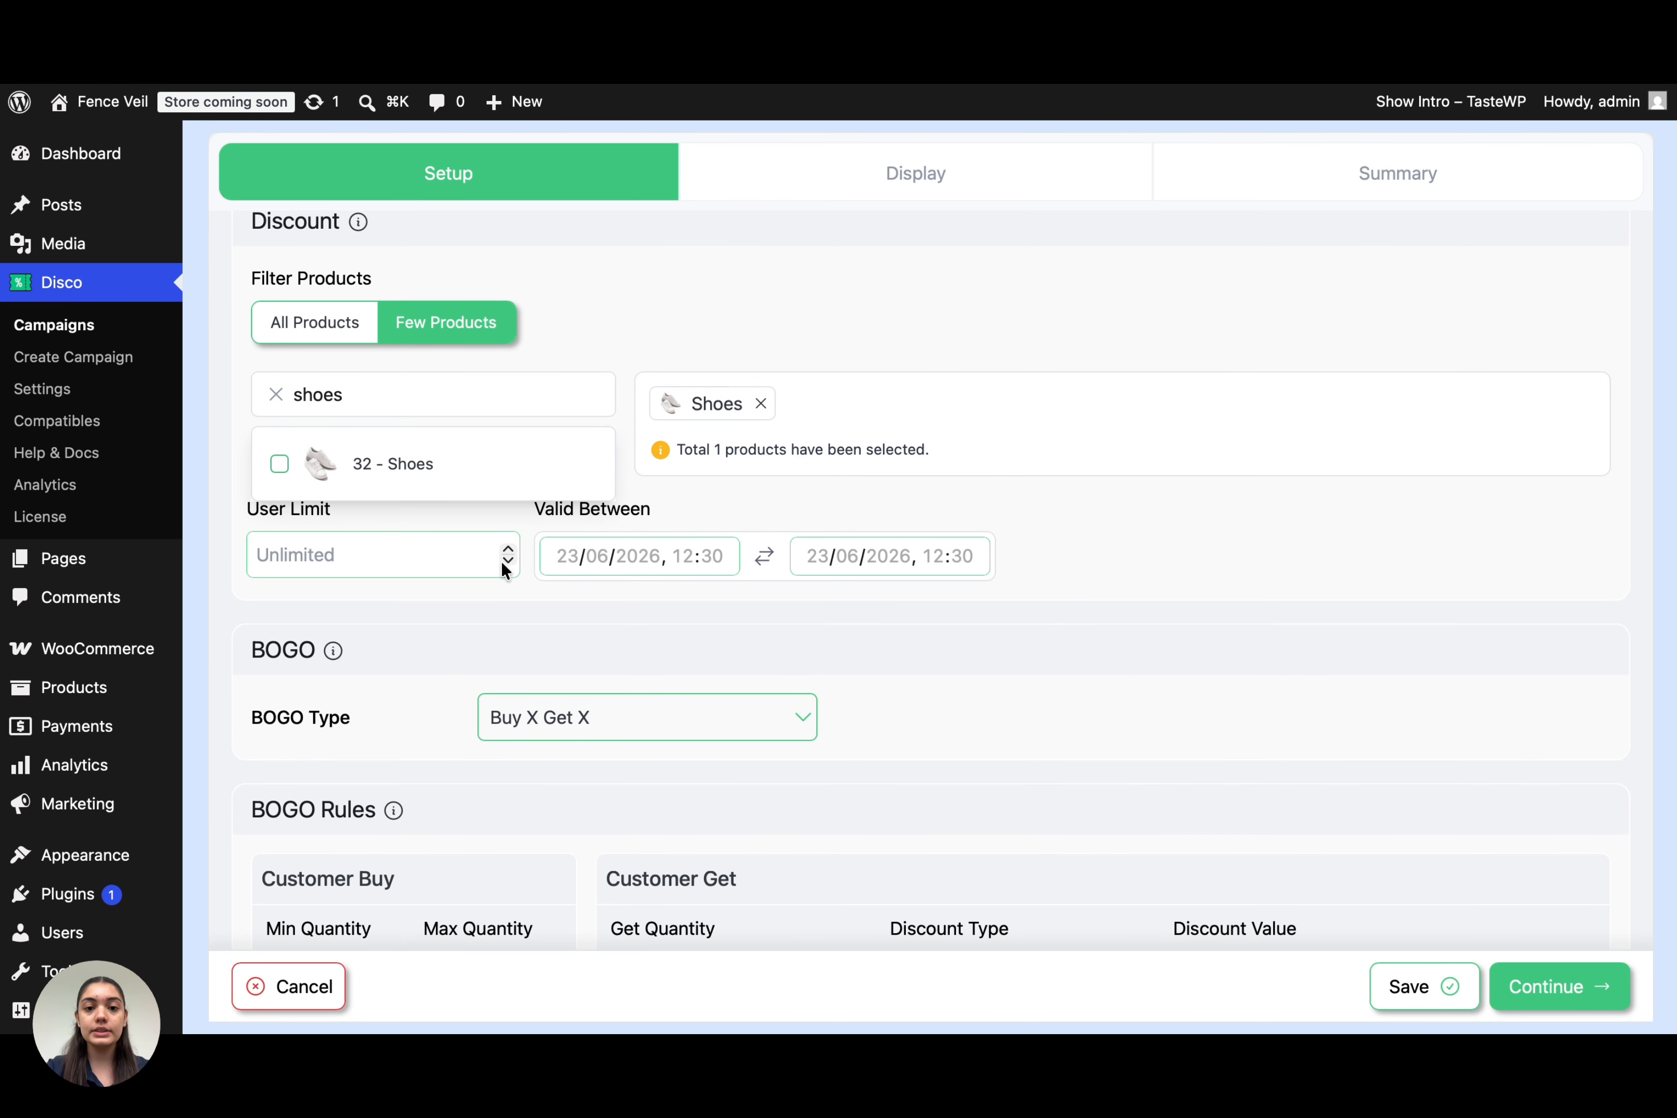
{"action": "scroll", "coordinate": [530, 519], "scroll_direction": "down", "scroll_amount": 2}
{"action": "left_click", "coordinate": [569, 570]}
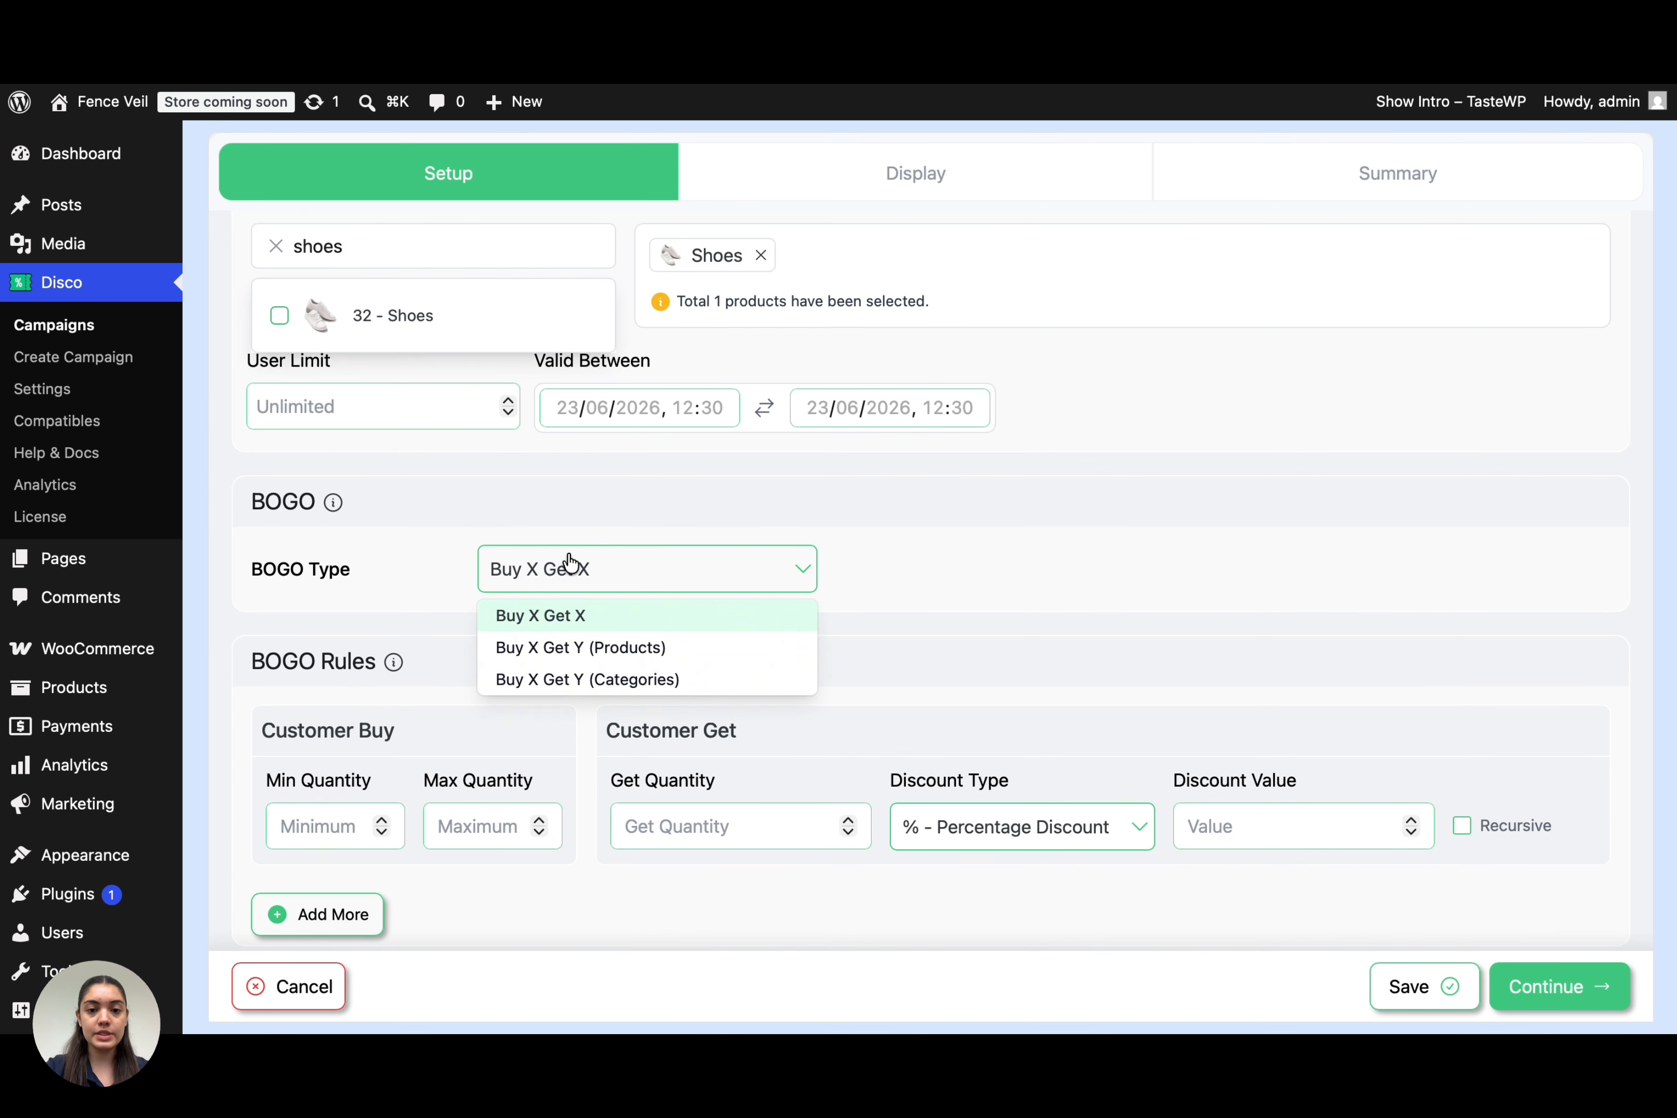
{"action": "left_click", "coordinate": [606, 678]}
{"action": "scroll", "coordinate": [606, 676], "scroll_direction": "down", "scroll_amount": 3}
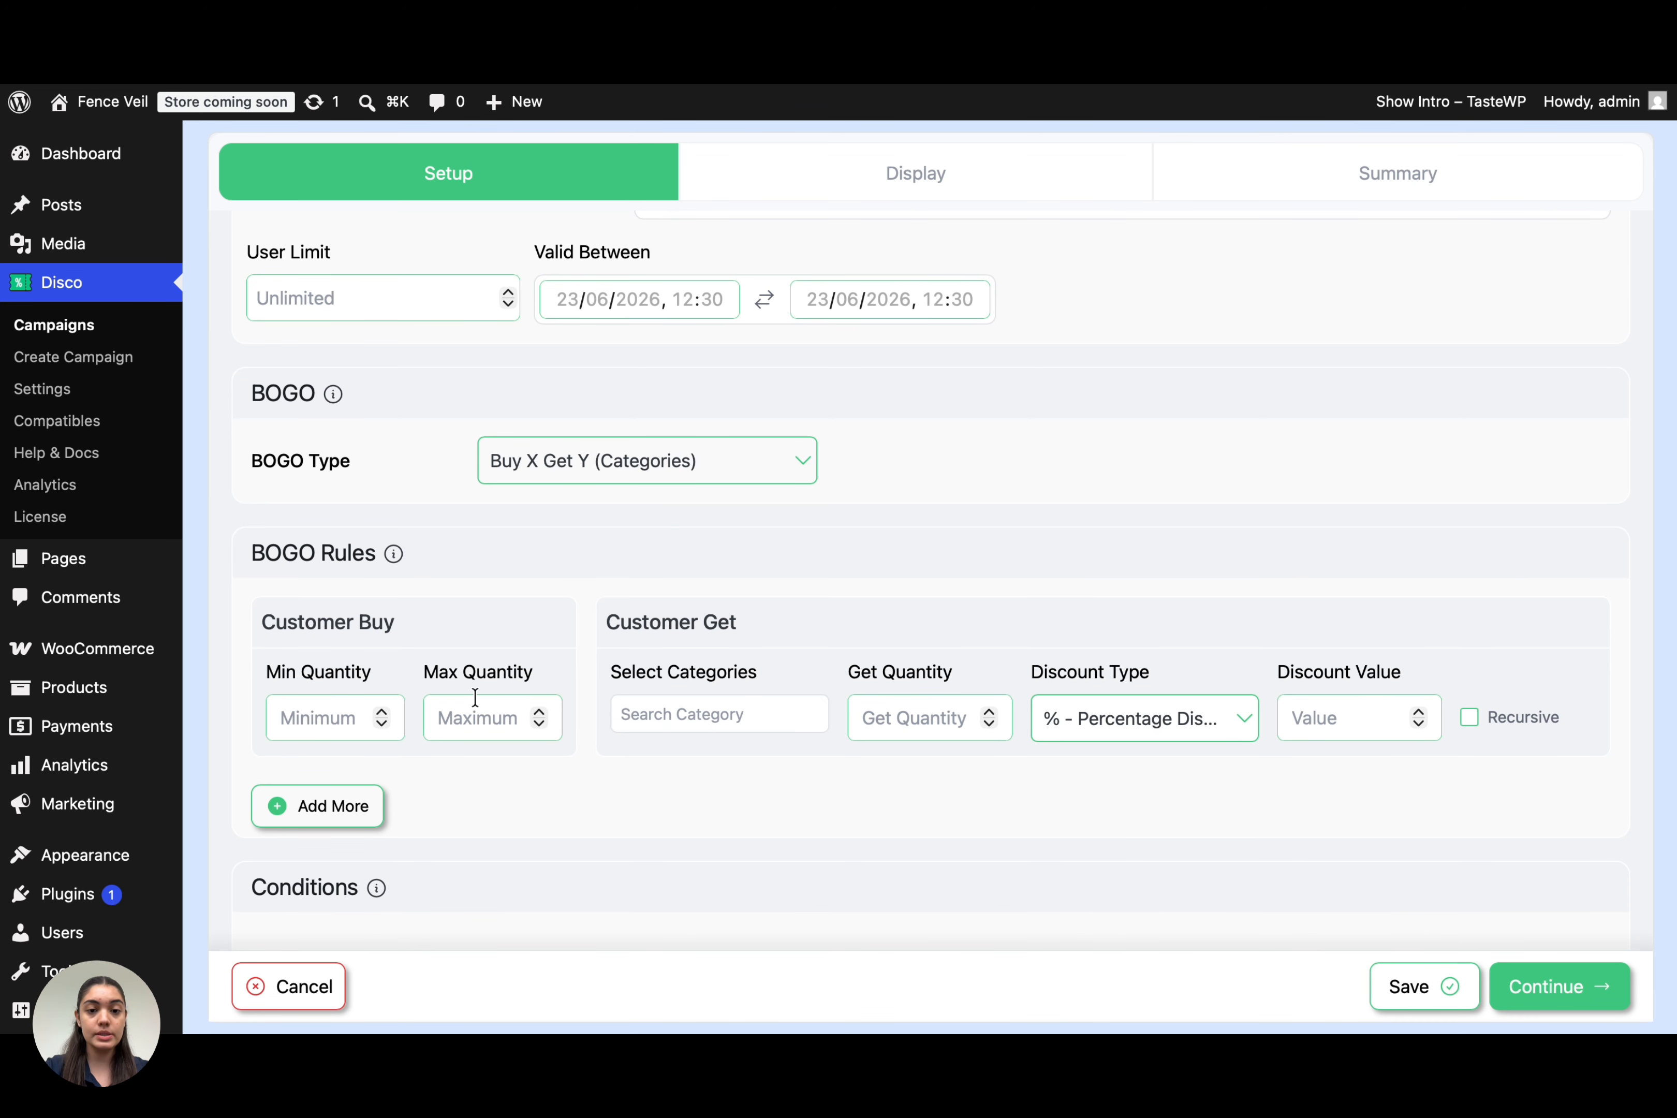
{"action": "left_click", "coordinate": [344, 711]}
{"action": "type", "text": "1"}
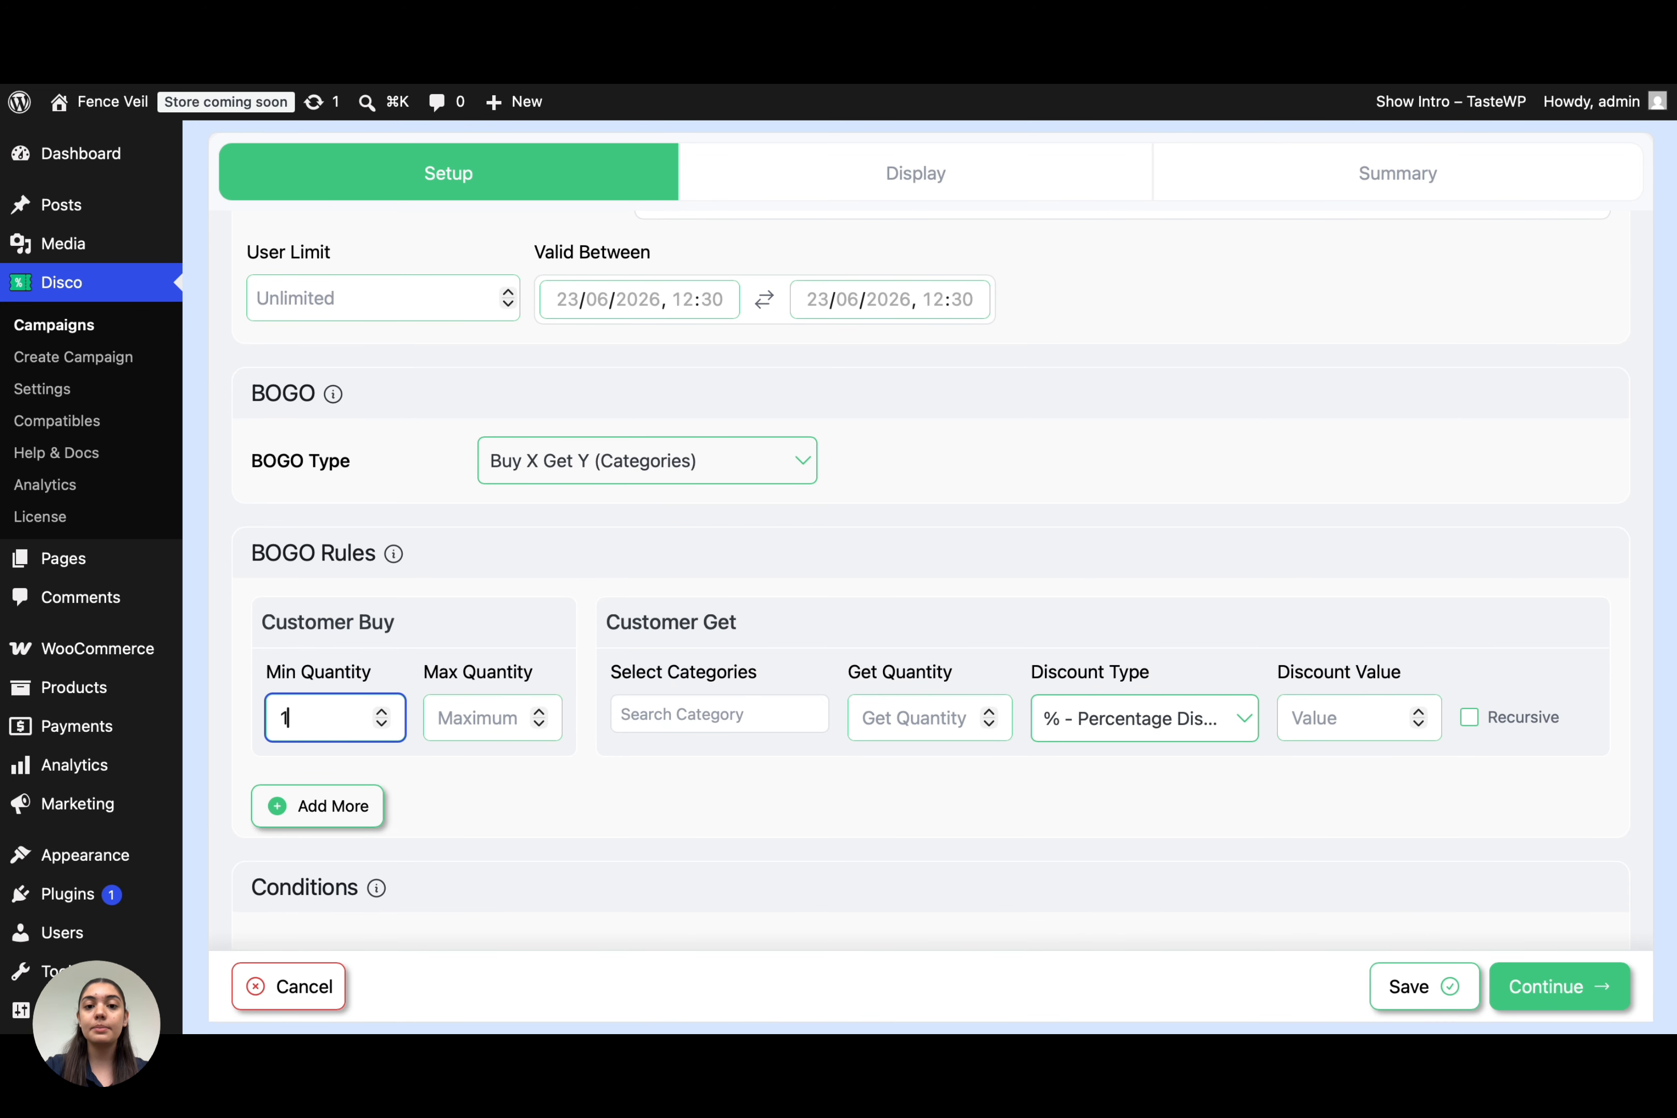
{"action": "left_click", "coordinate": [502, 715]}
{"action": "type", "text": "1"}
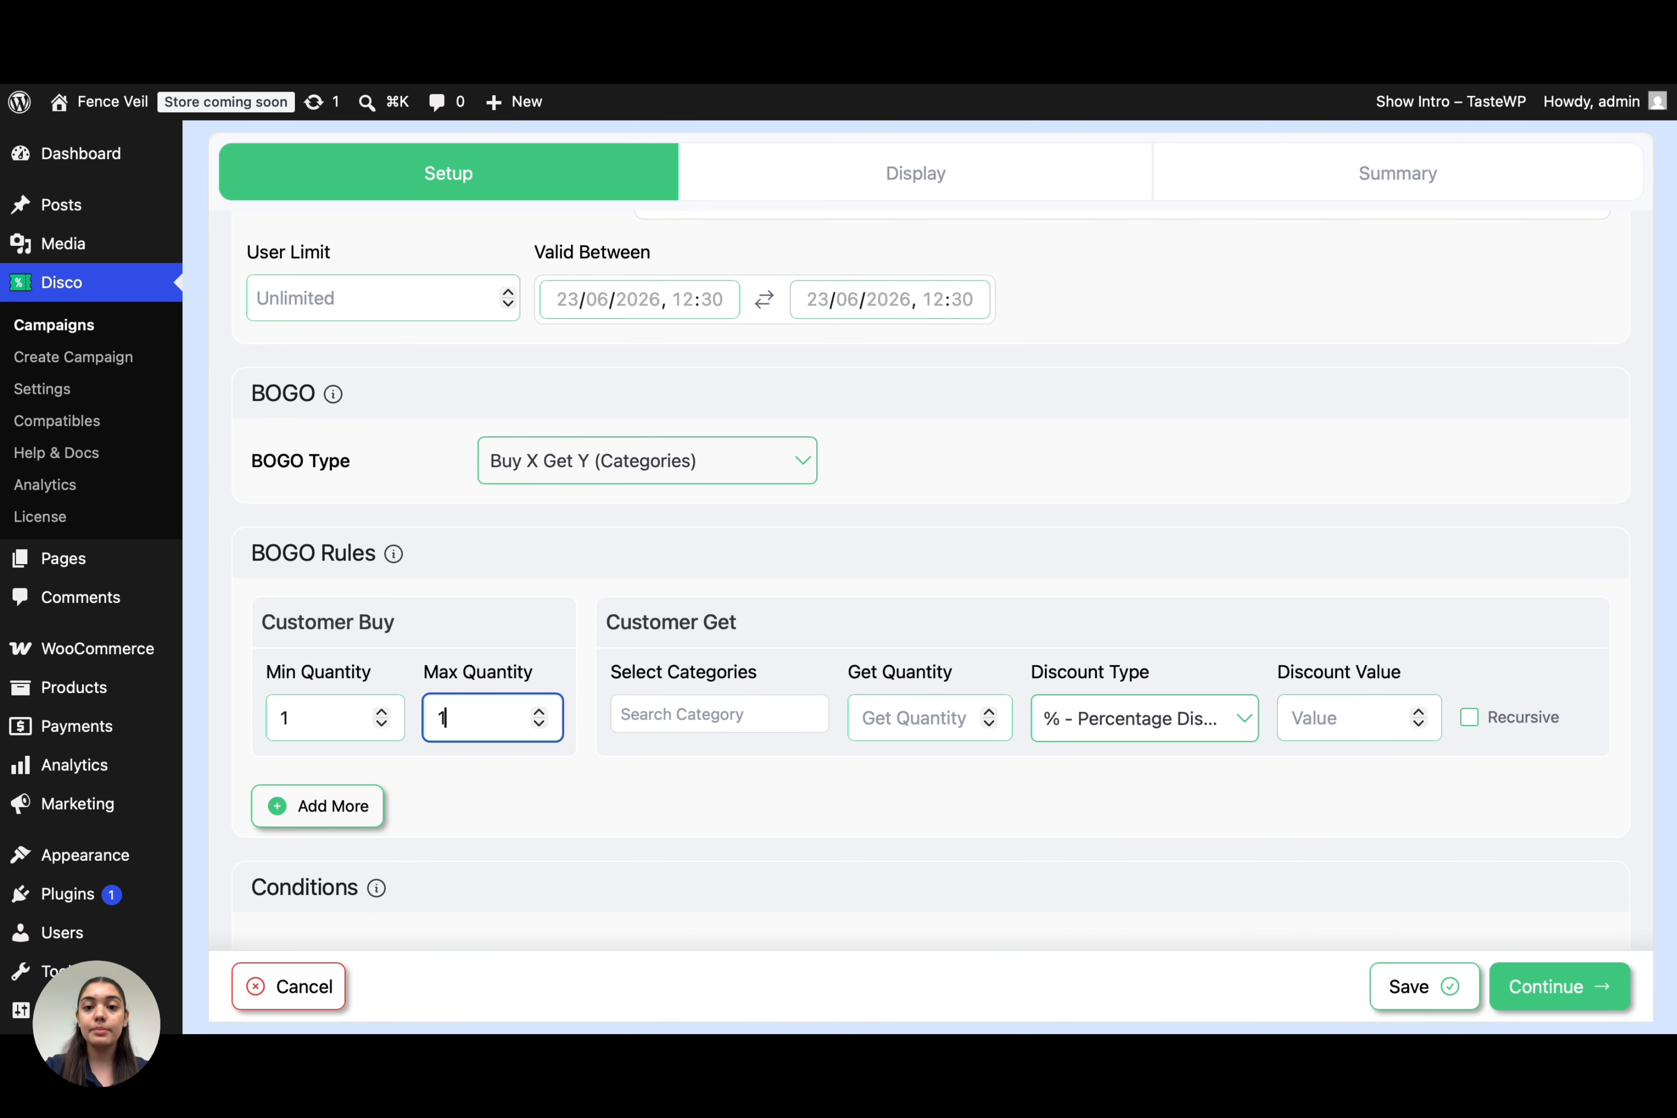
Step: Make T-Shirts the category the customer gets, with a get quantity of 1 and discount type Free Items
{"action": "left_click", "coordinate": [746, 718]}
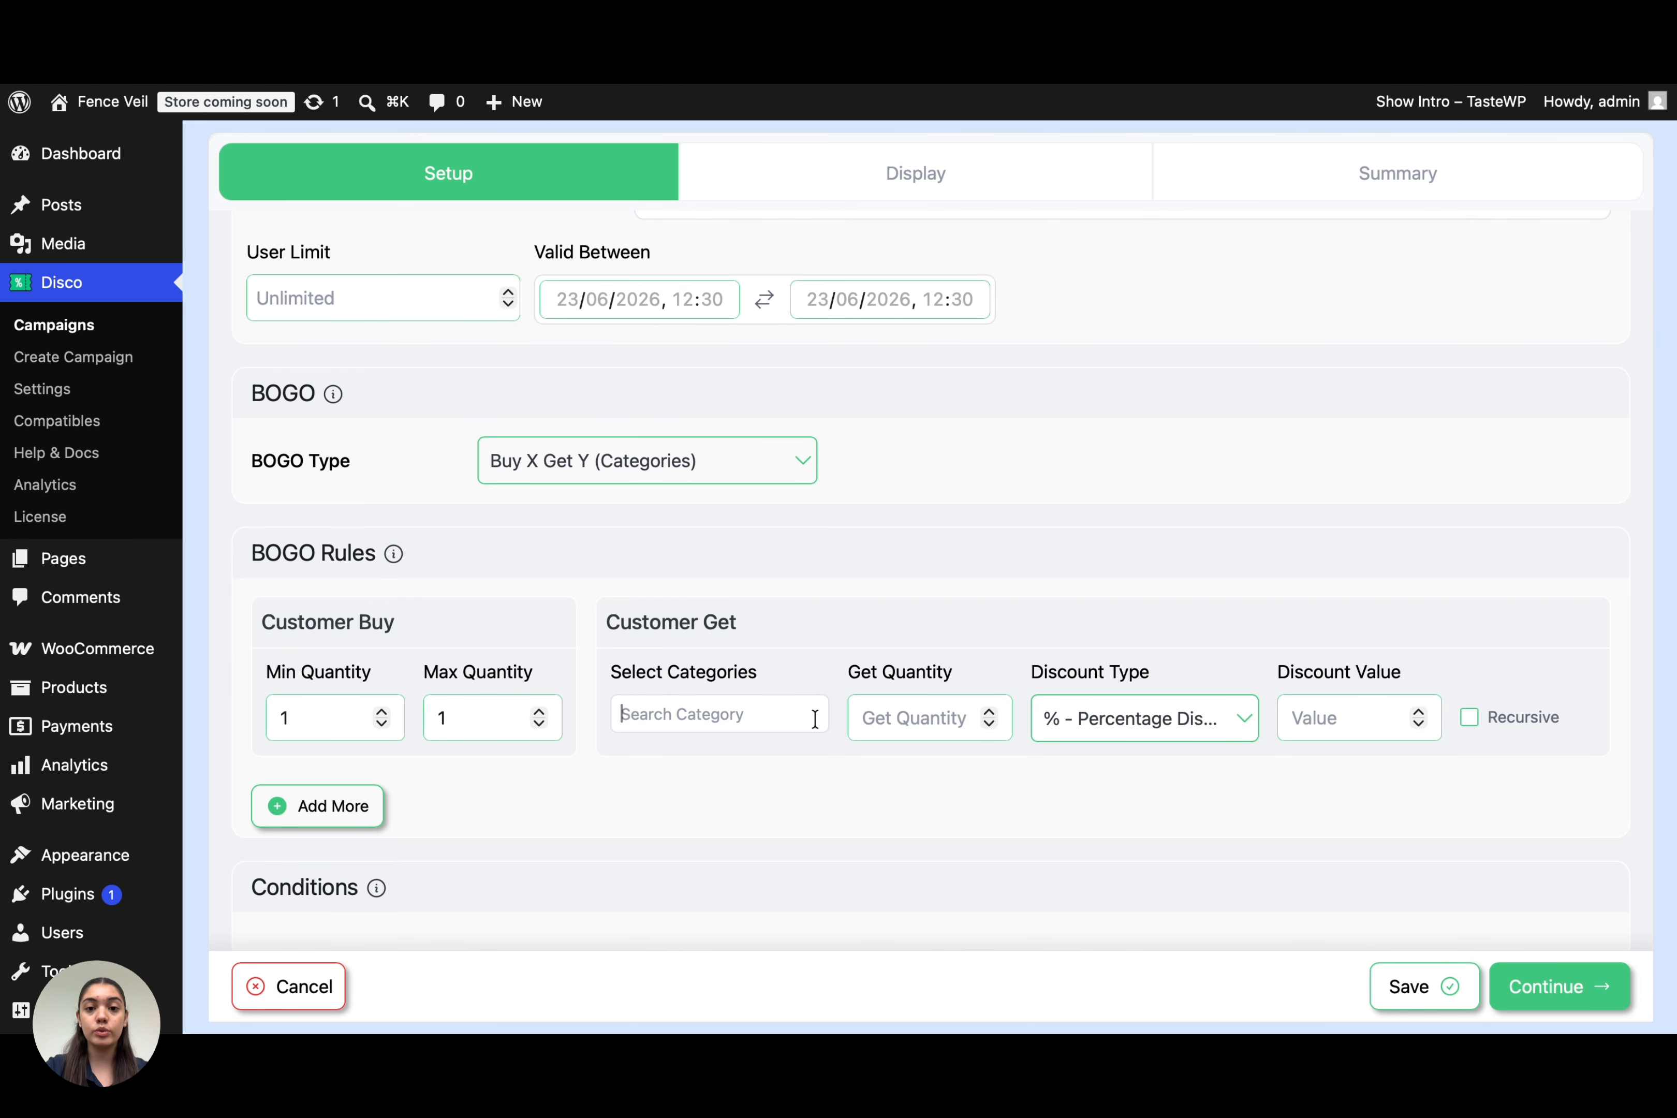
{"action": "type", "text": "T-"}
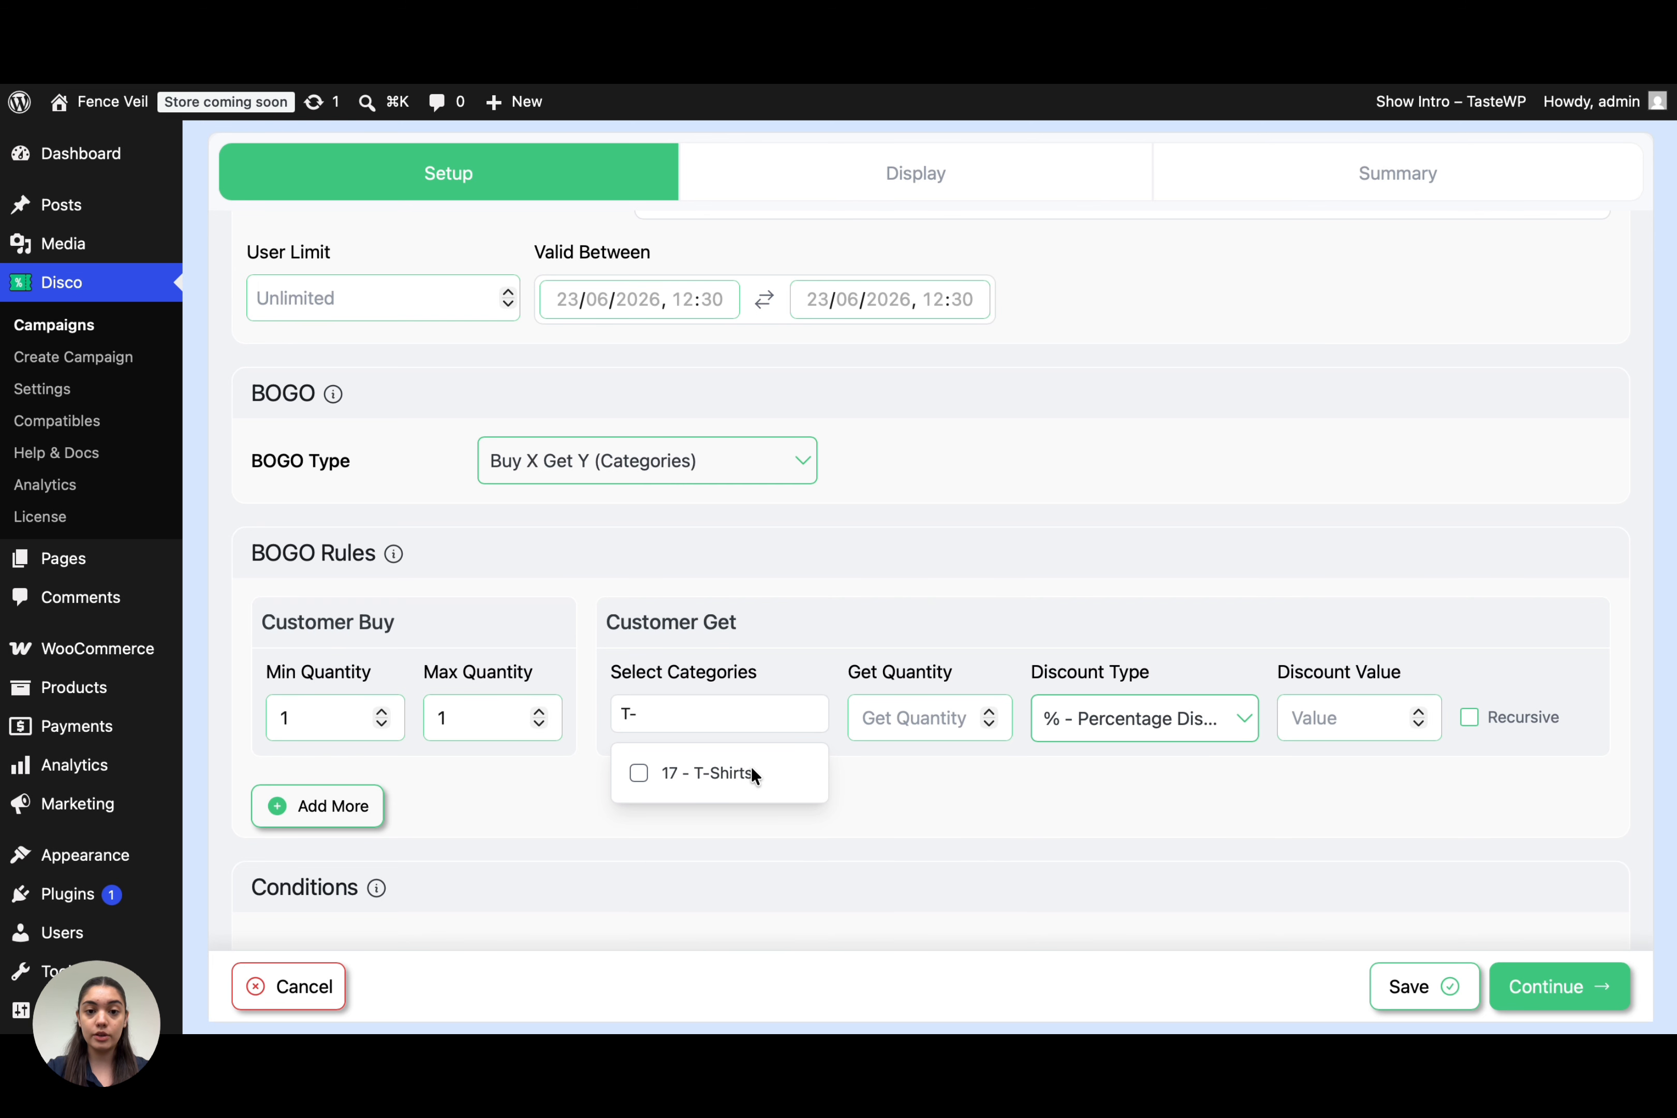
{"action": "left_click", "coordinate": [641, 769]}
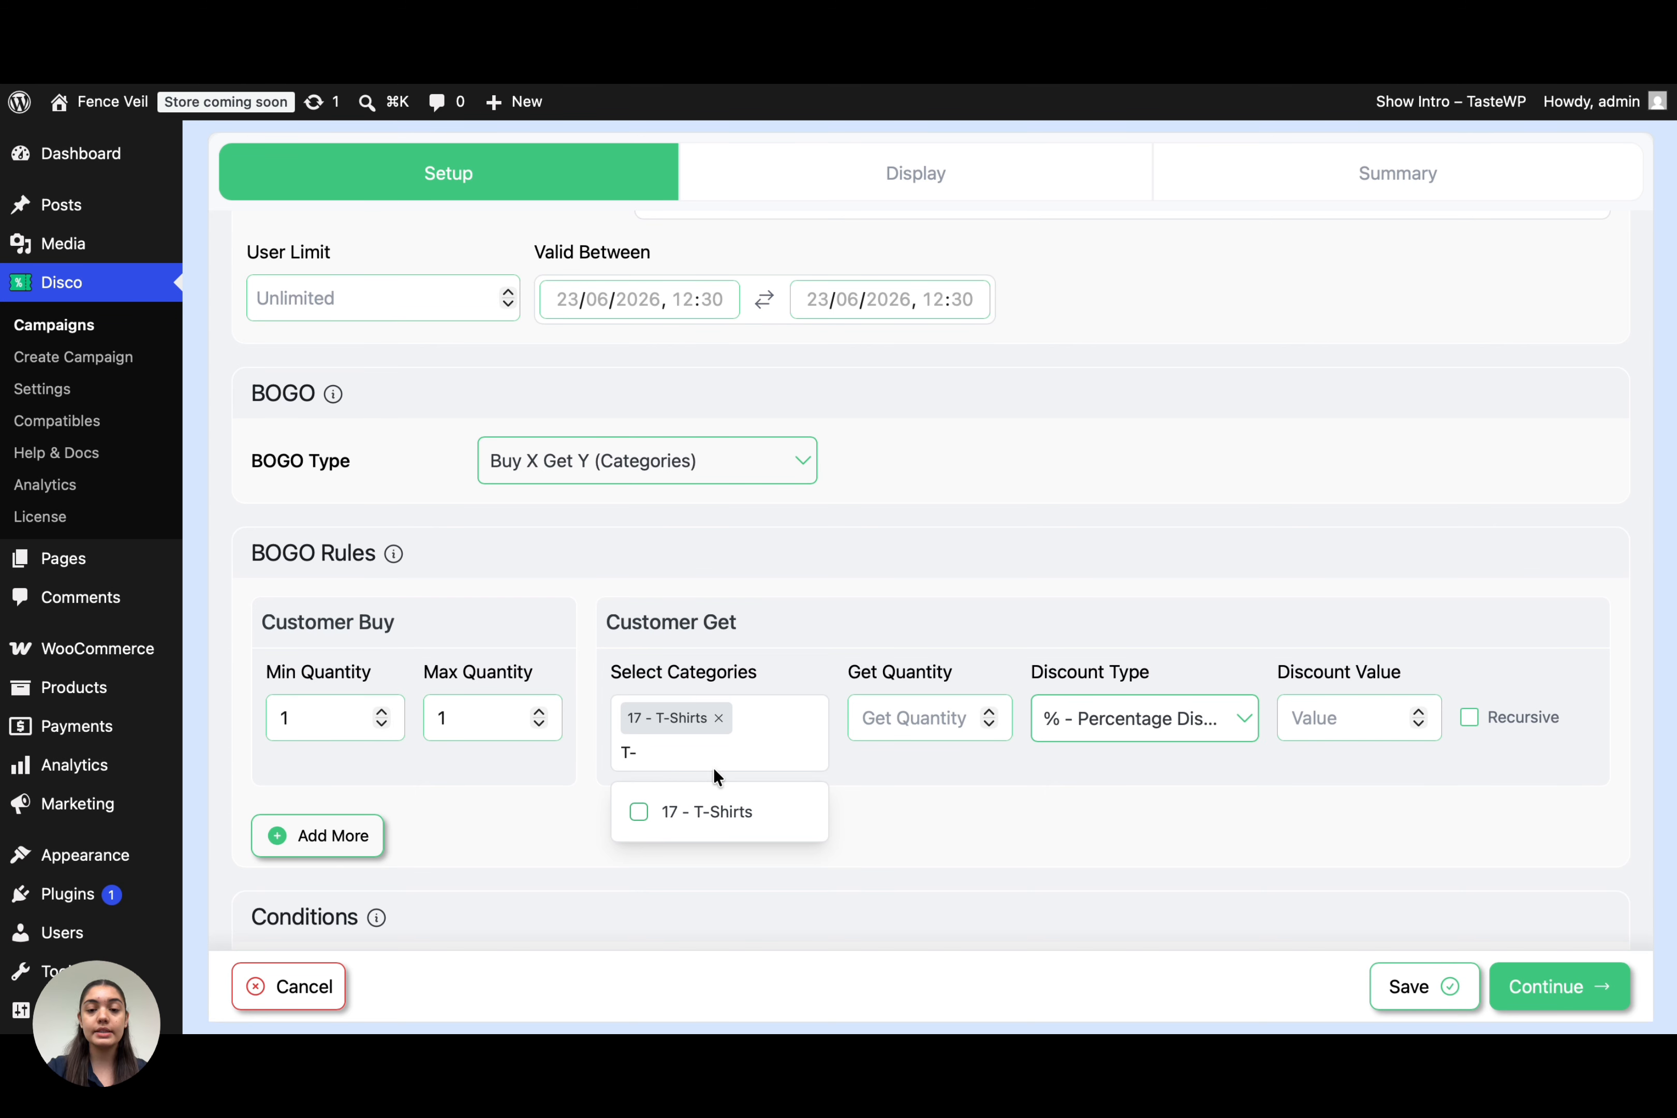
{"action": "left_click", "coordinate": [968, 719]}
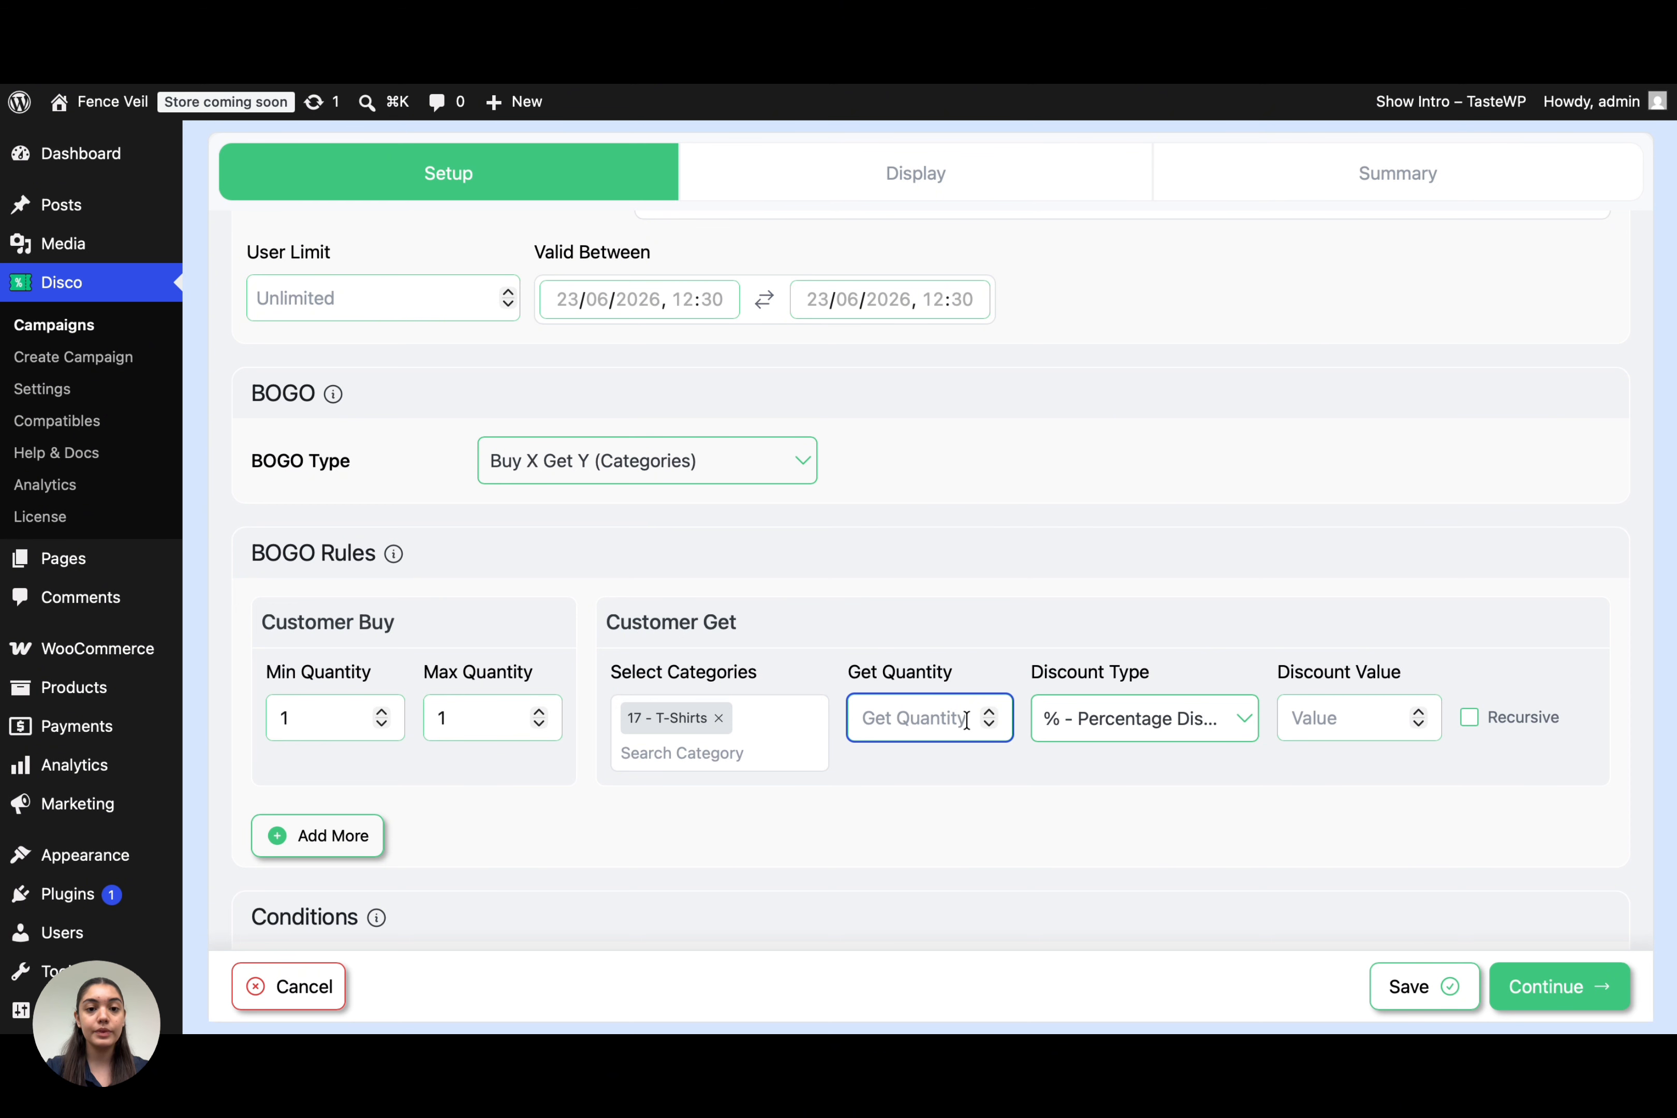
{"action": "type", "text": "1"}
{"action": "left_click", "coordinate": [1252, 730]}
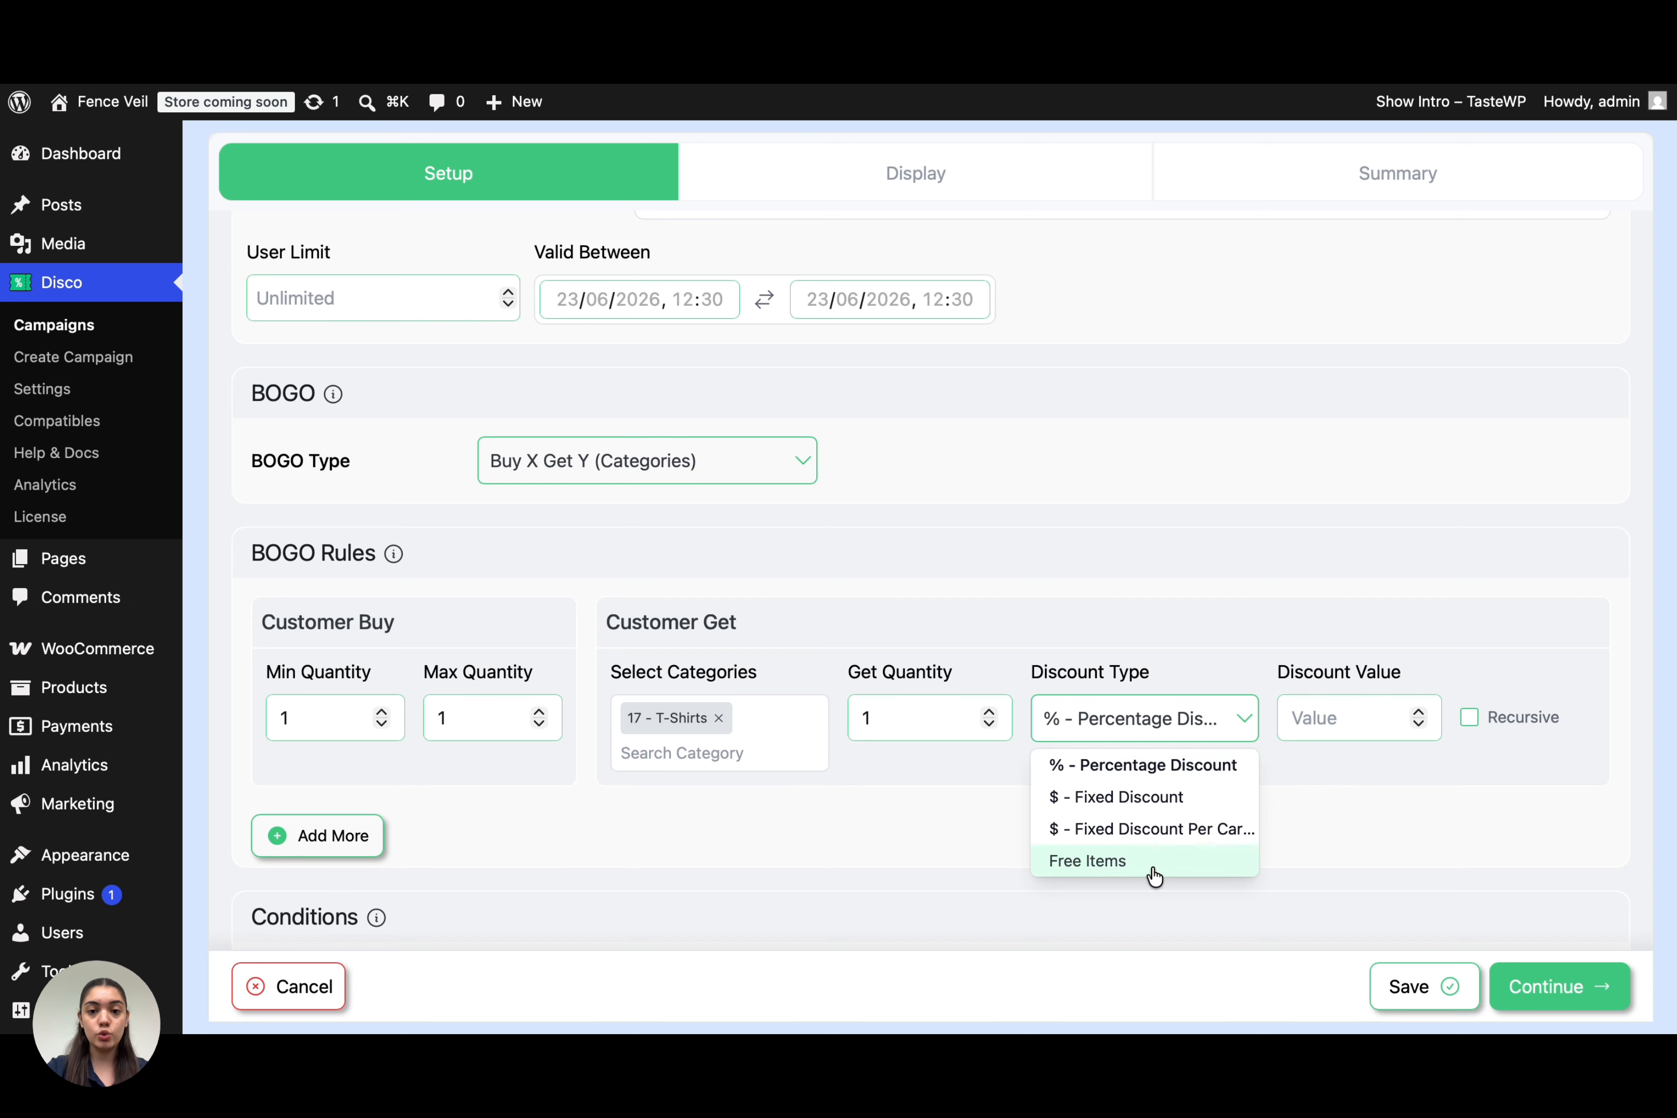
{"action": "left_click", "coordinate": [1153, 868]}
{"action": "scroll", "coordinate": [1156, 873], "scroll_direction": "down", "scroll_amount": 3}
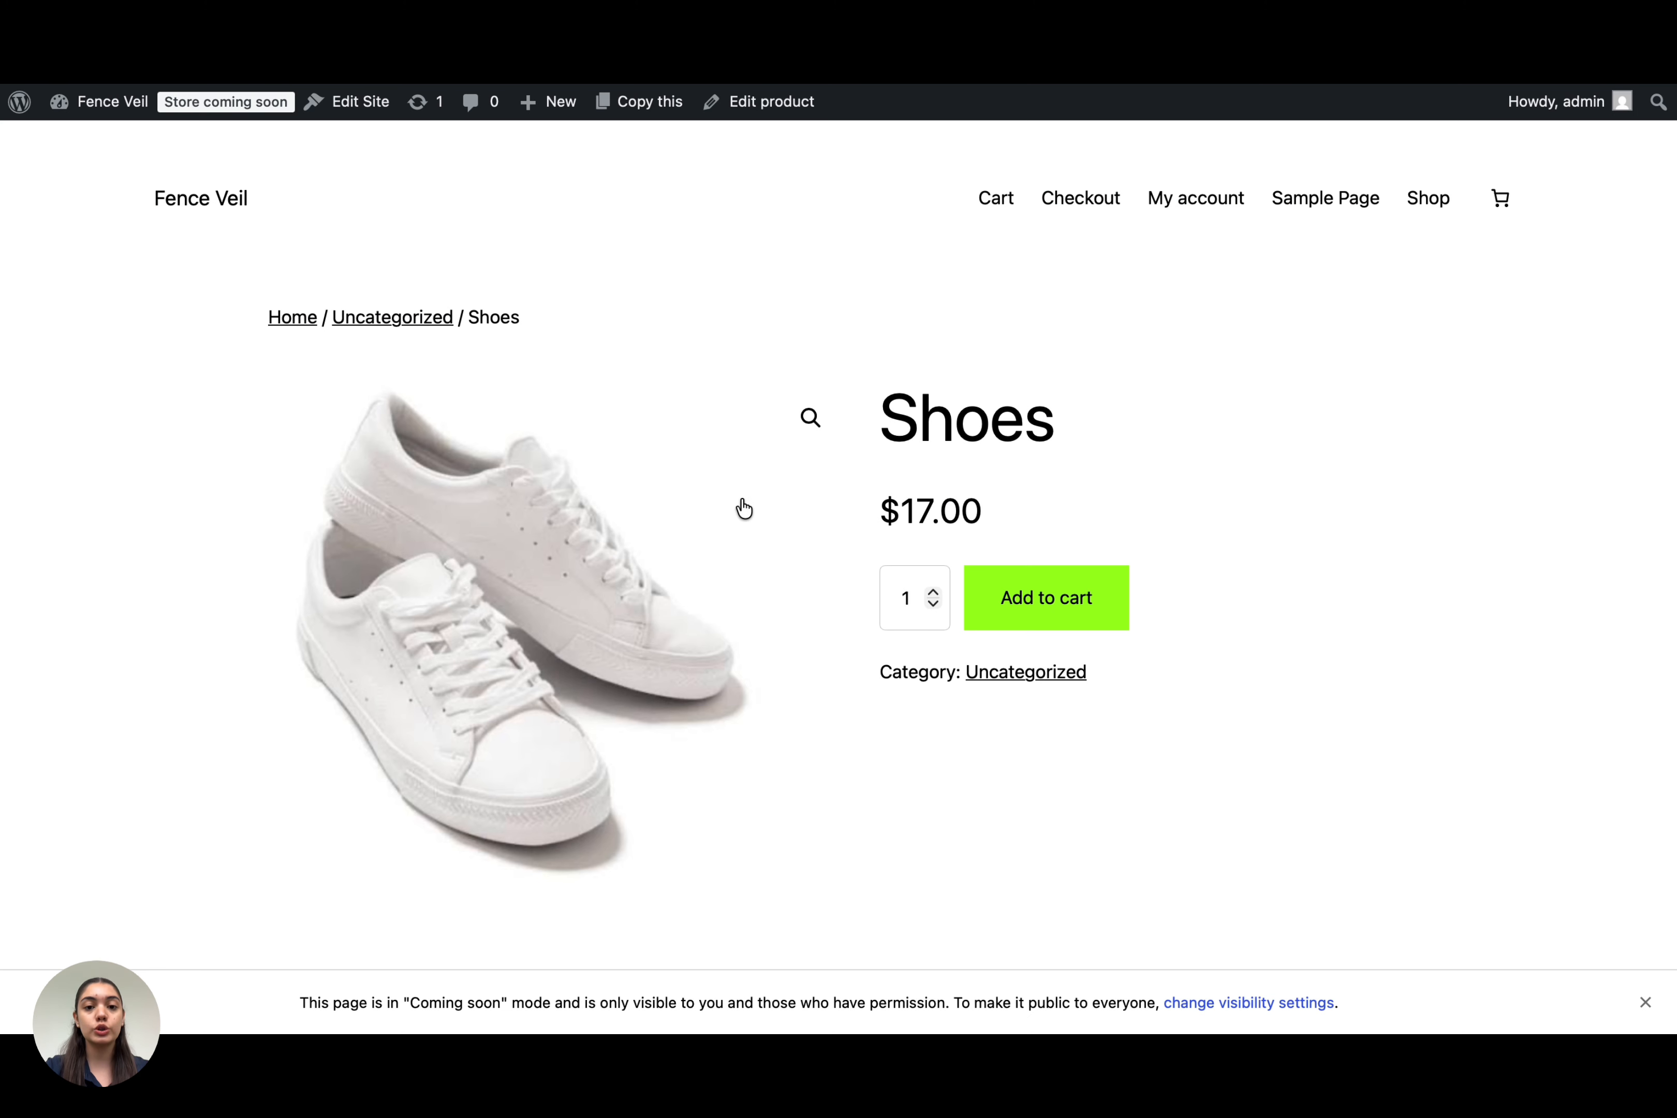
Step: On the storefront, add one pair of Shoes and the navy T-Shirt to the cart, and open the cart
{"action": "left_click", "coordinate": [1038, 581]}
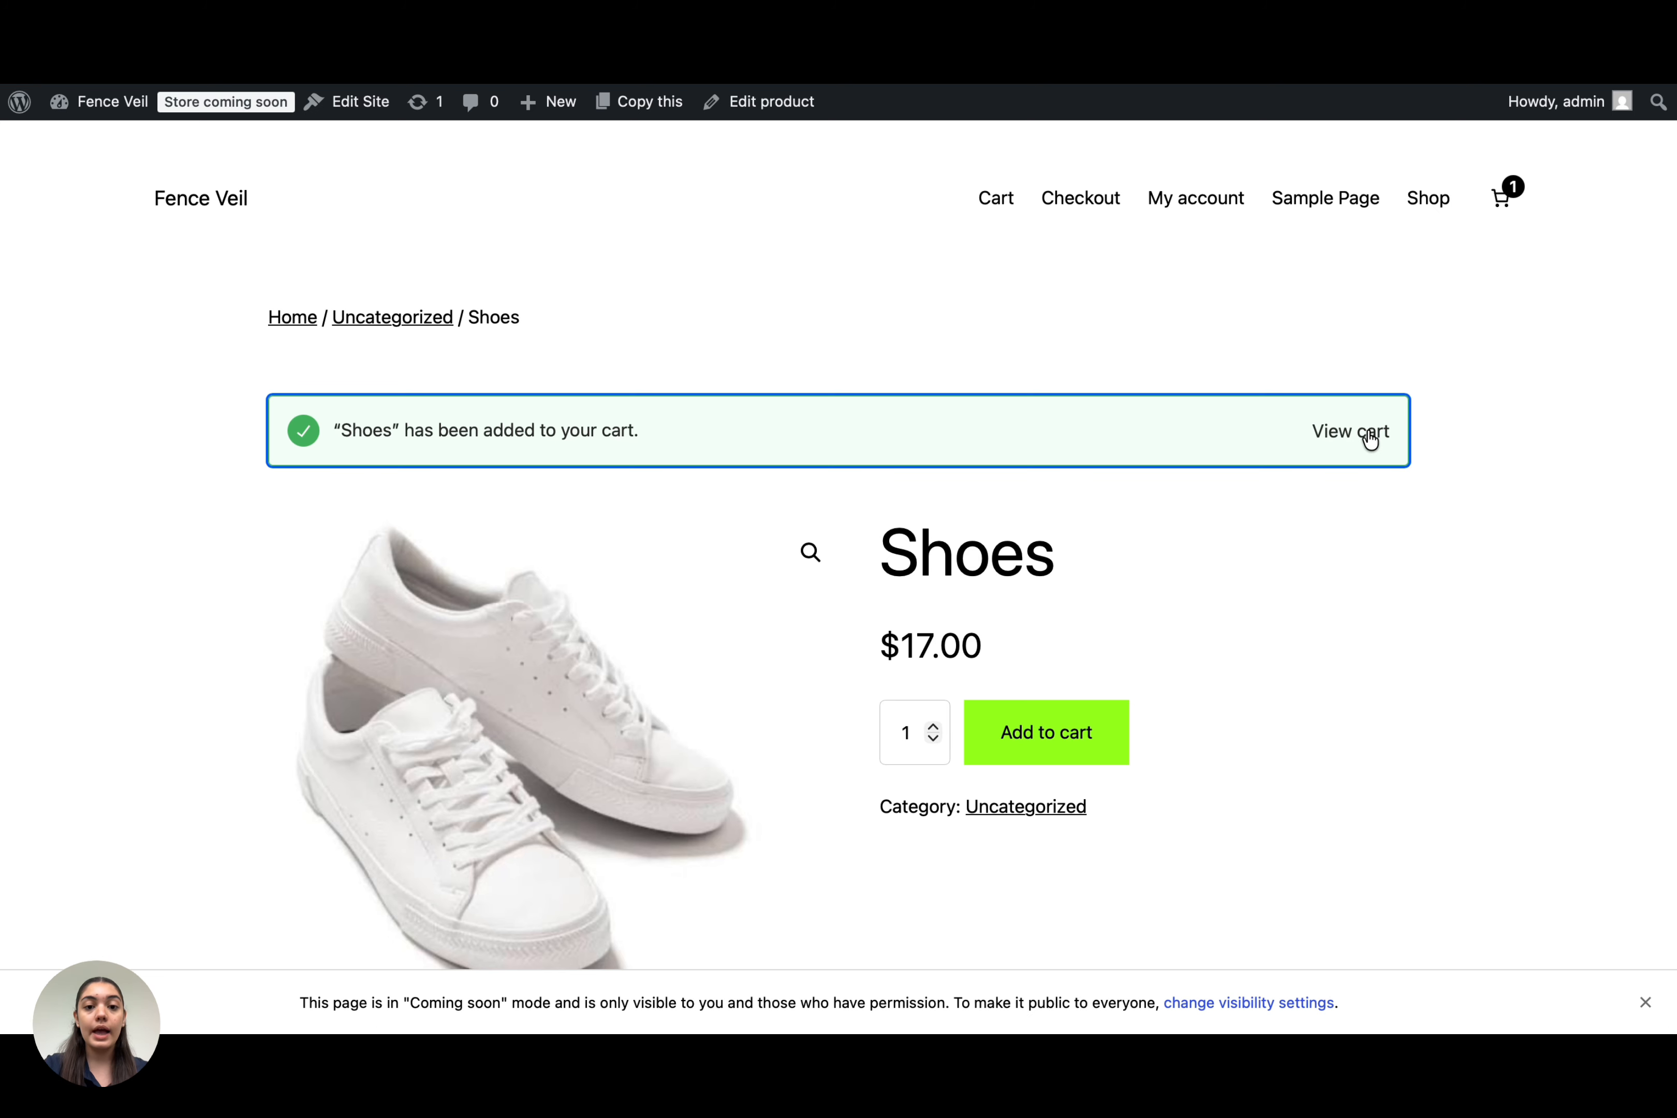
{"action": "left_click", "coordinate": [1369, 436]}
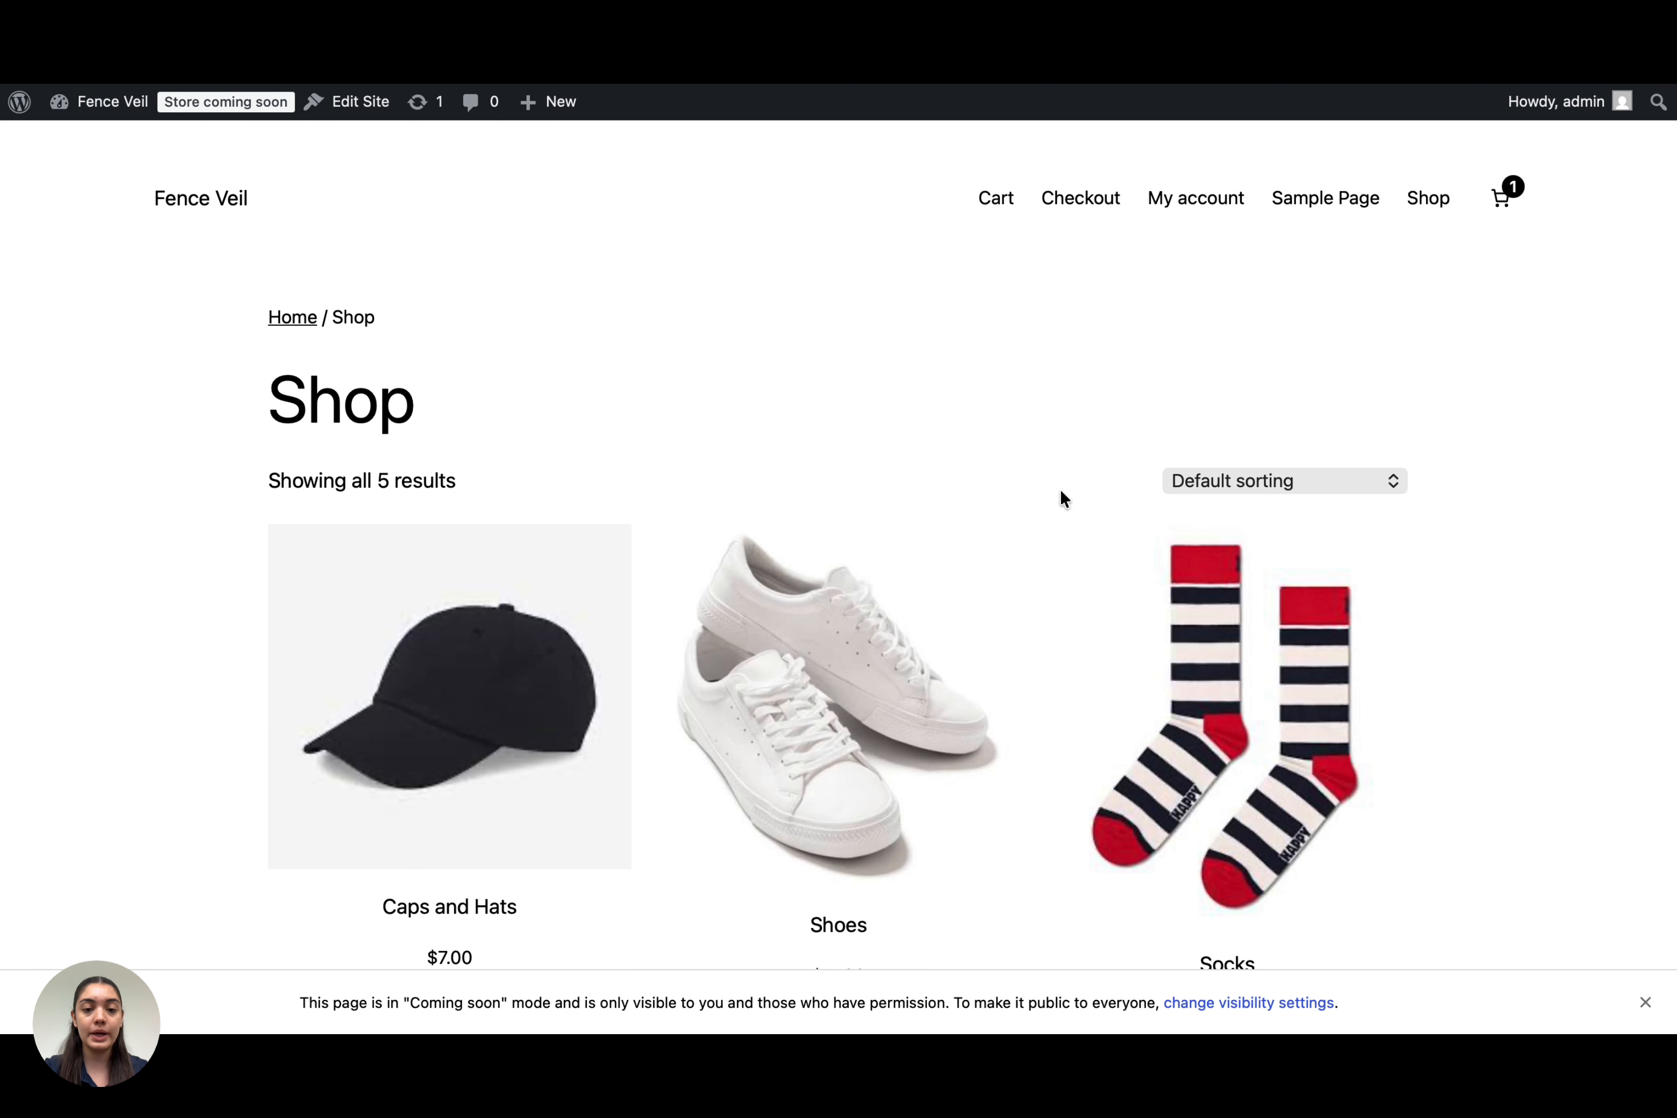
{"action": "scroll", "coordinate": [1046, 505], "scroll_direction": "down", "scroll_amount": 3}
{"action": "scroll", "coordinate": [1039, 513], "scroll_direction": "down", "scroll_amount": 8}
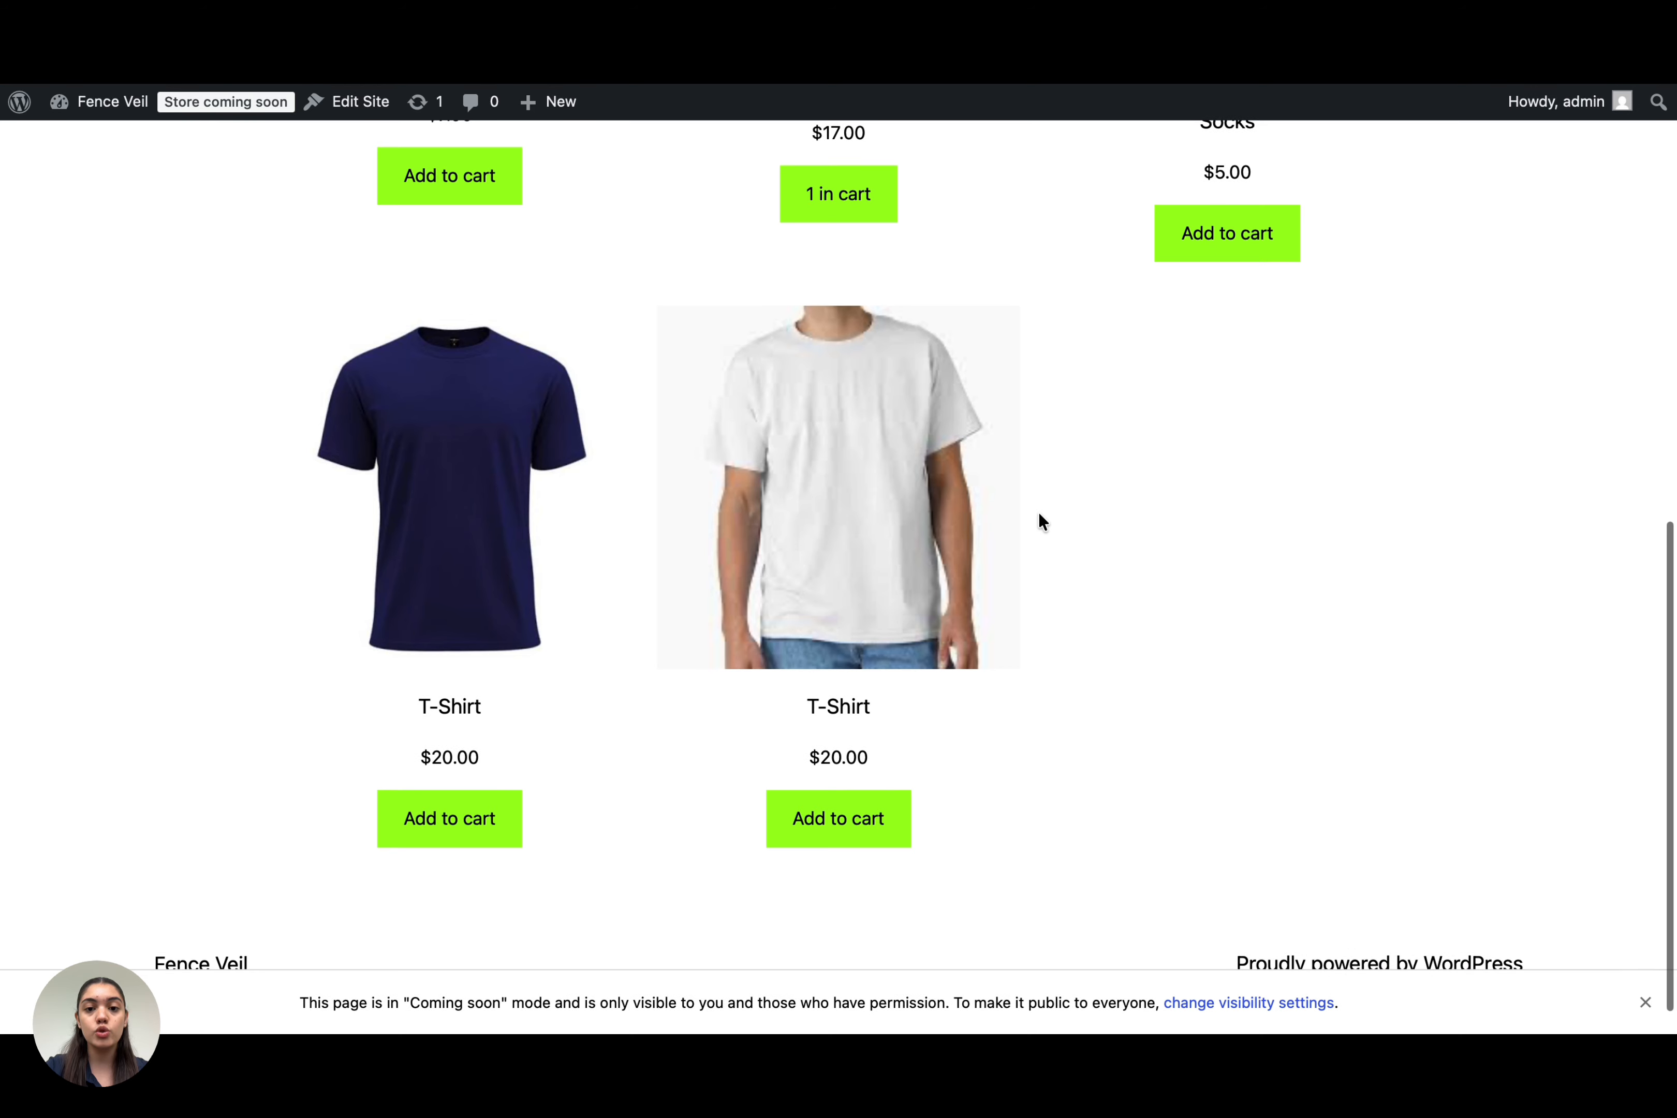
{"action": "left_click", "coordinate": [514, 813]}
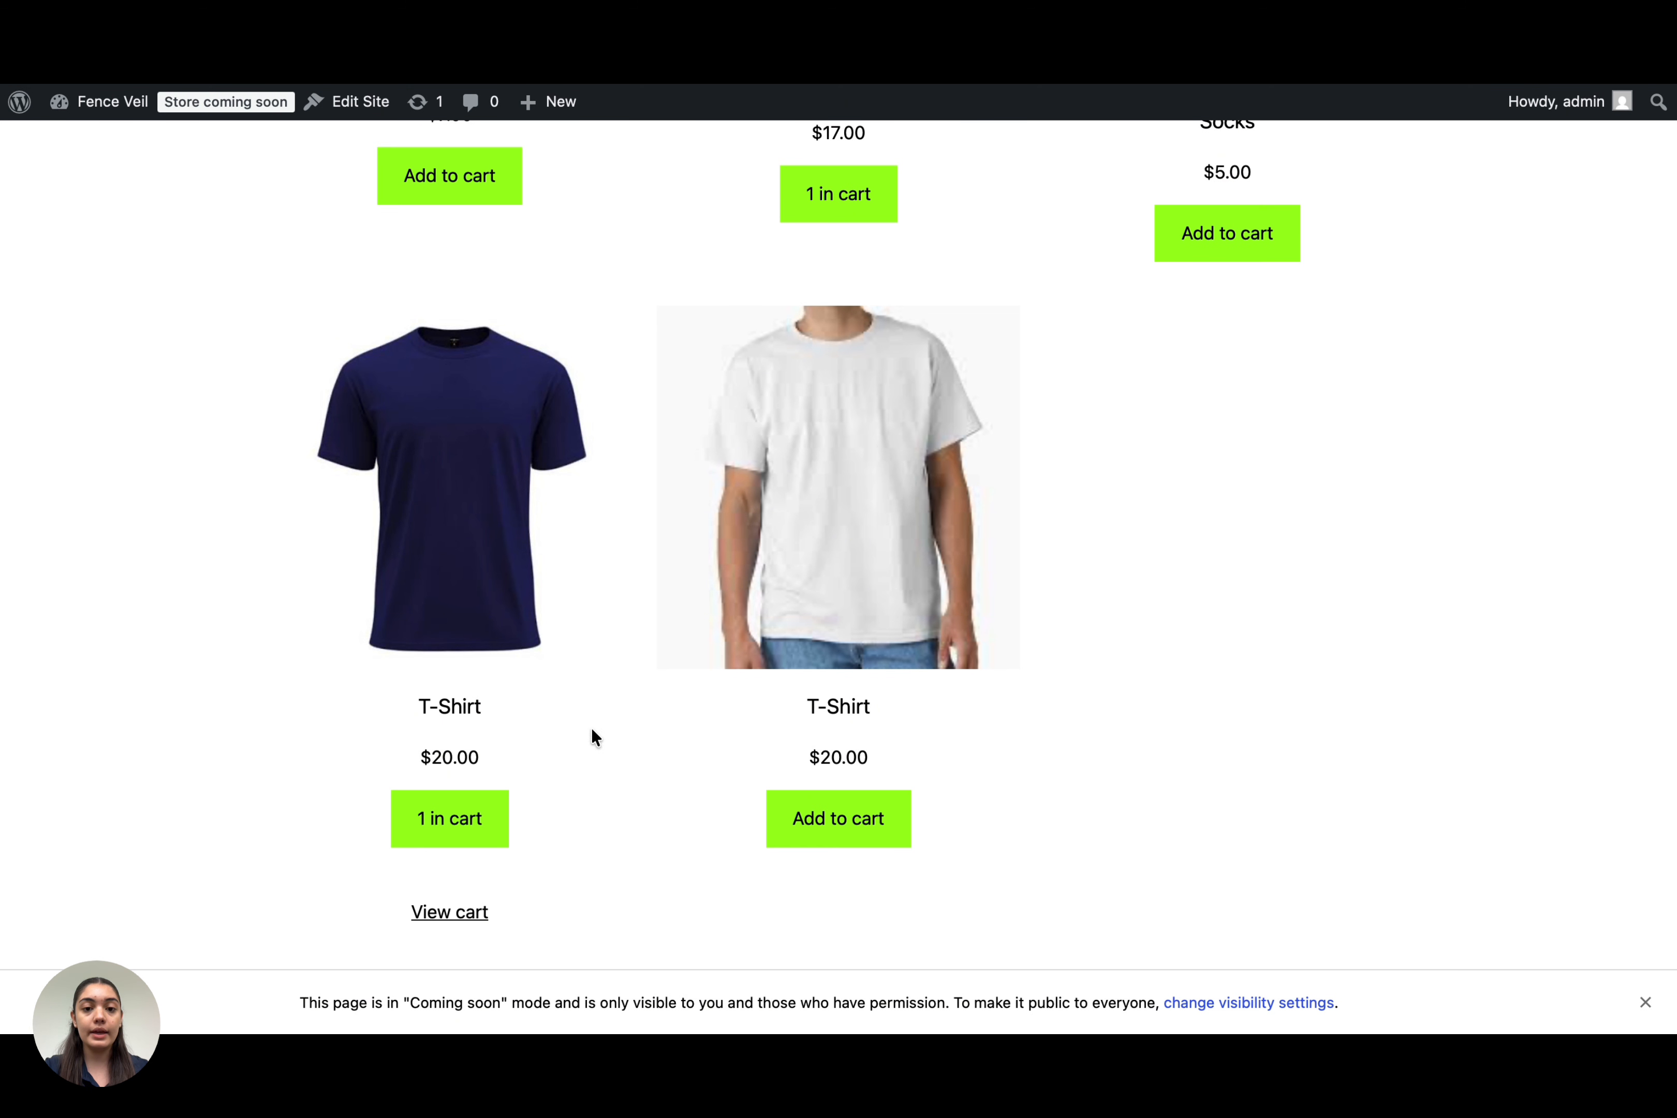
{"action": "scroll", "coordinate": [779, 644], "scroll_direction": "up", "scroll_amount": 3}
{"action": "scroll", "coordinate": [779, 644], "scroll_direction": "up", "scroll_amount": 5}
{"action": "left_click", "coordinate": [1512, 196]}
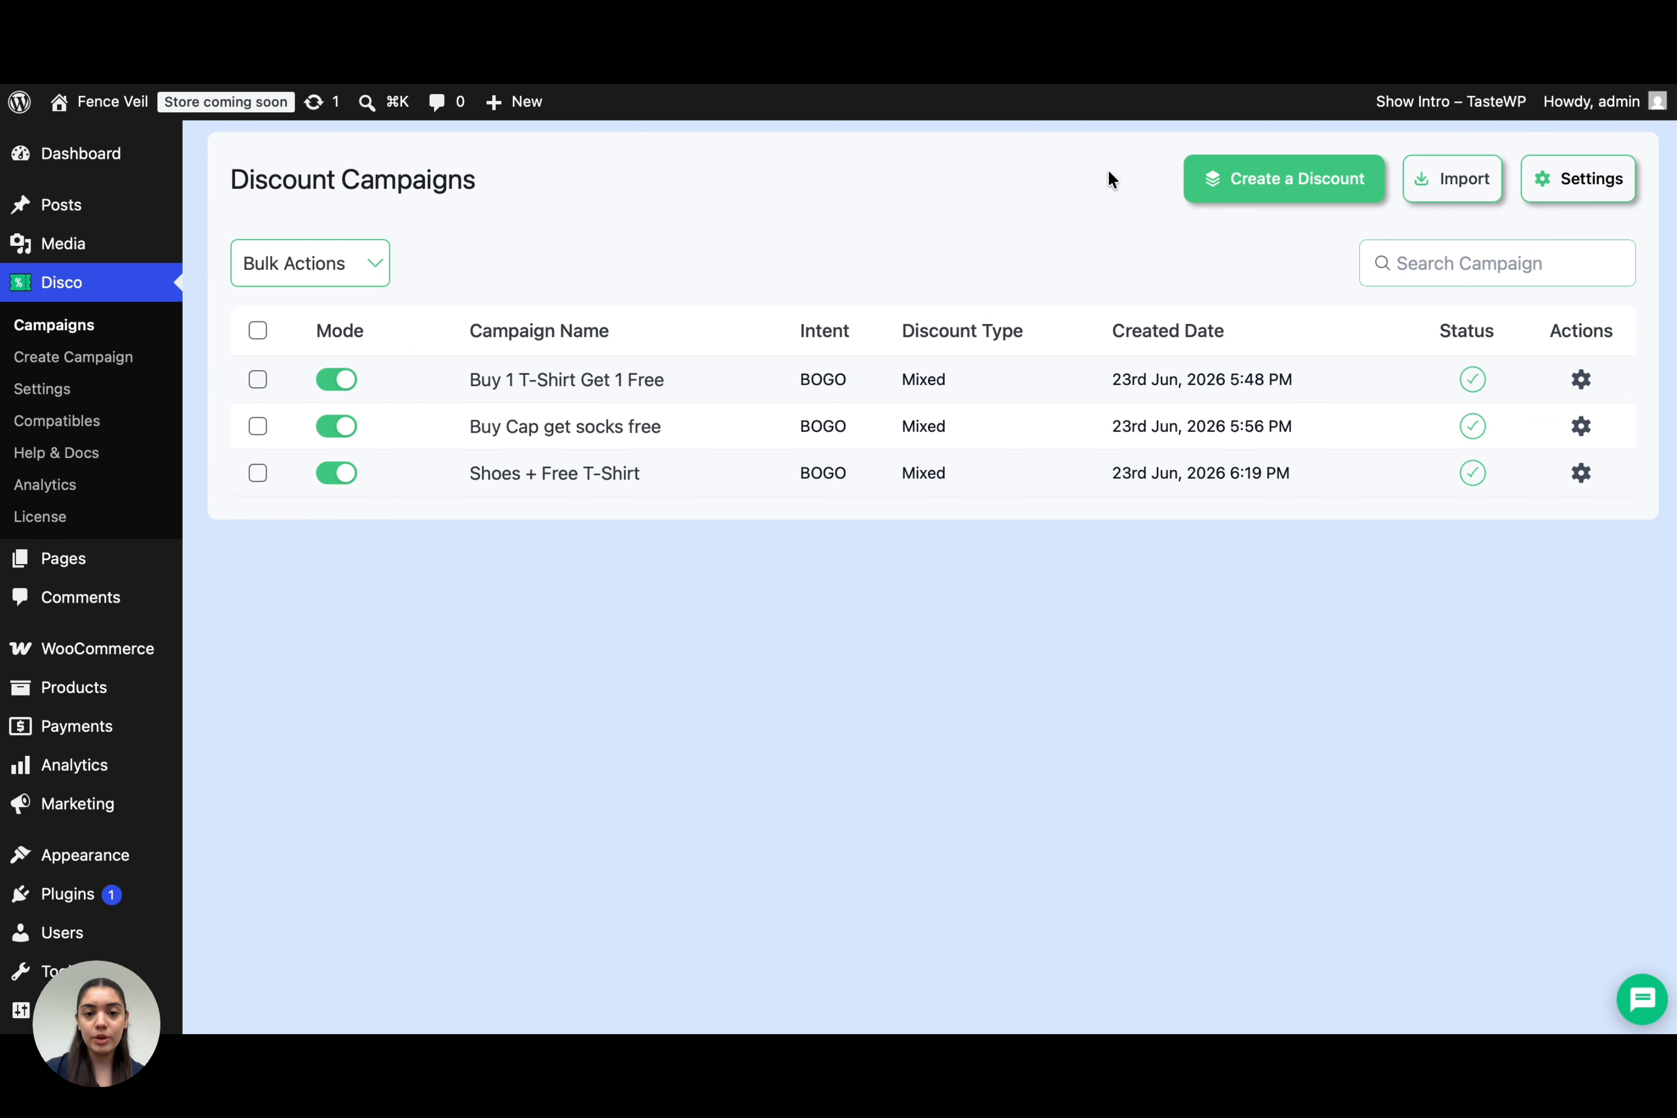
Step: Open the product badge editor in the display settings of the "Buy 1 T-Shirt Get 1 Free" campaign
{"action": "left_click", "coordinate": [658, 381]}
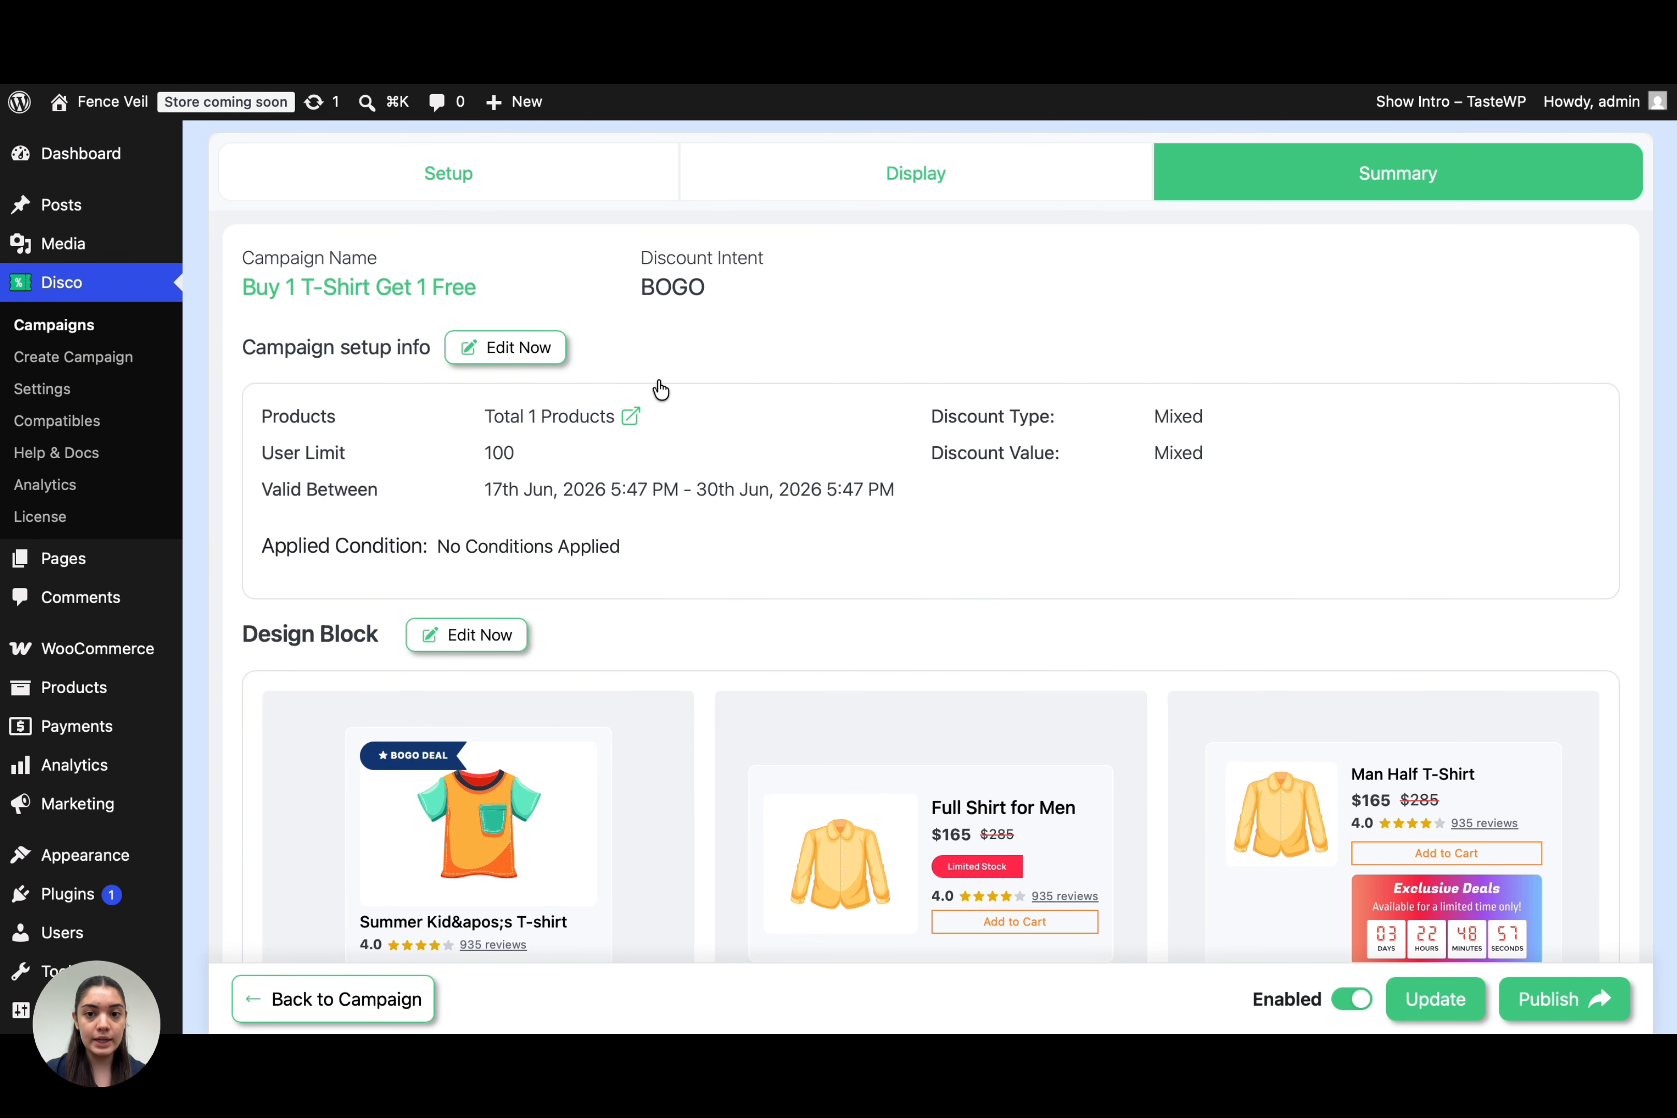
{"action": "scroll", "coordinate": [659, 390], "scroll_direction": "up", "scroll_amount": 1}
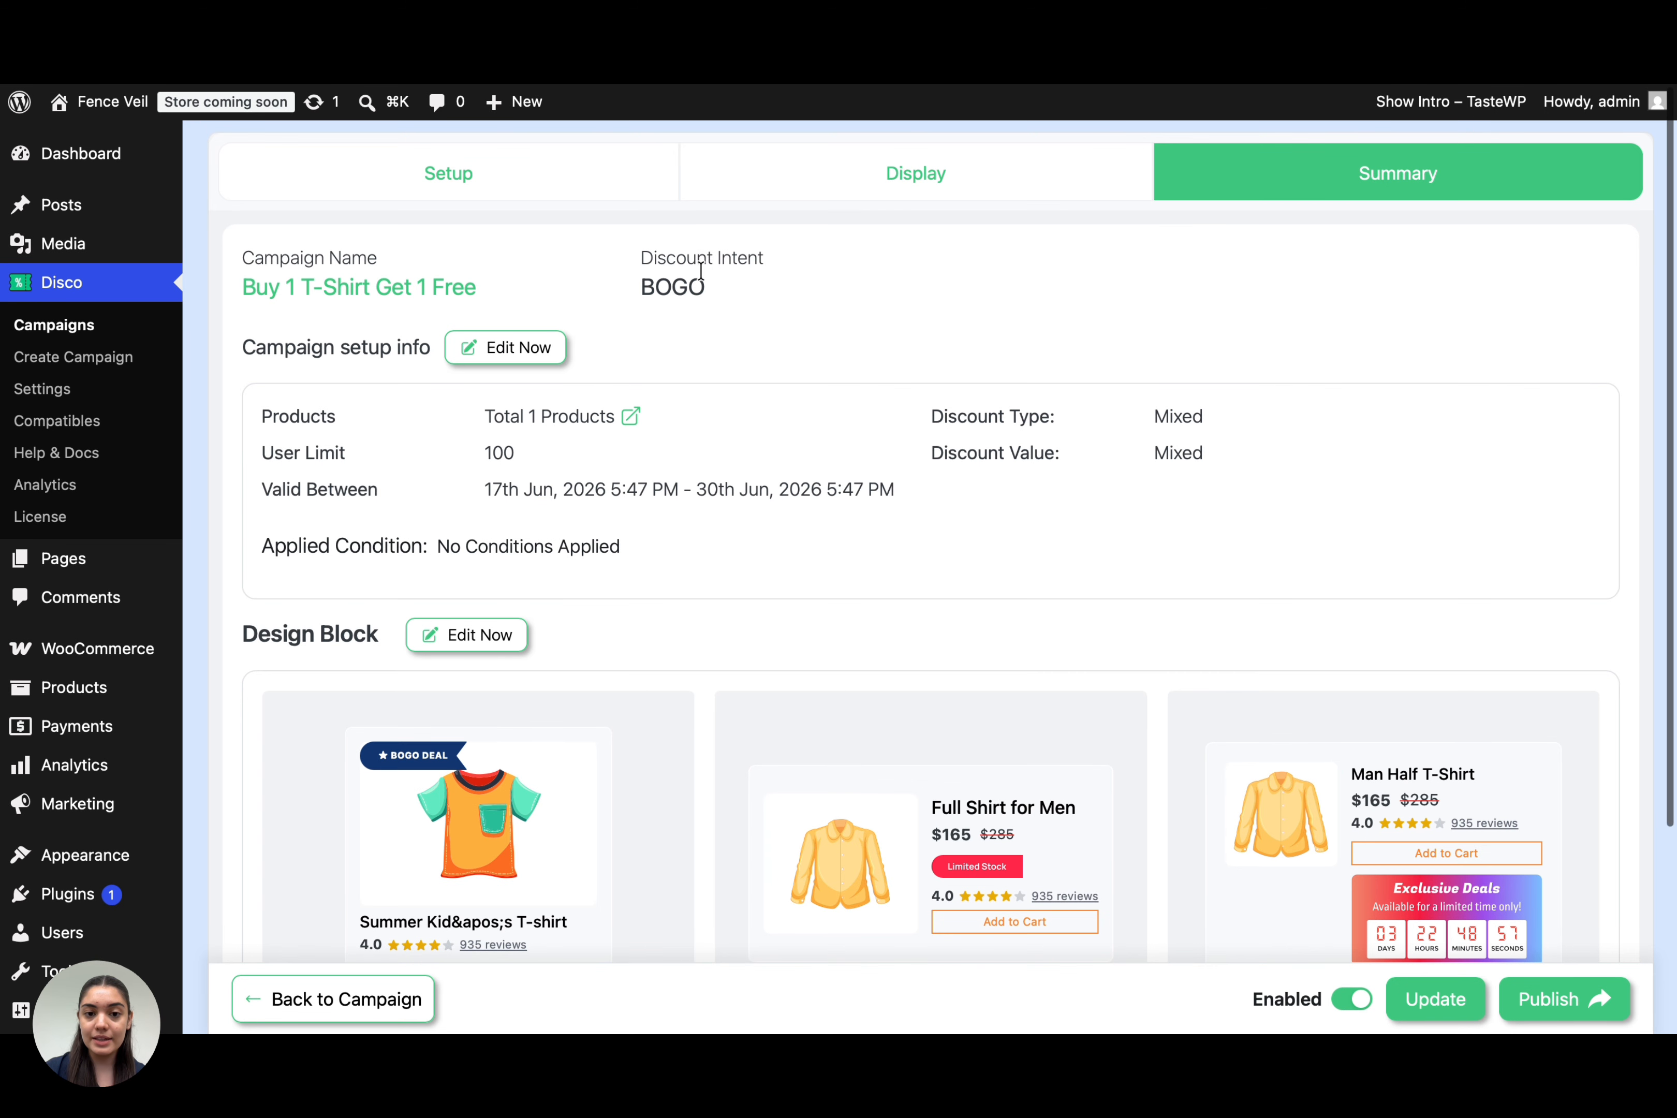
{"action": "left_click", "coordinate": [799, 190]}
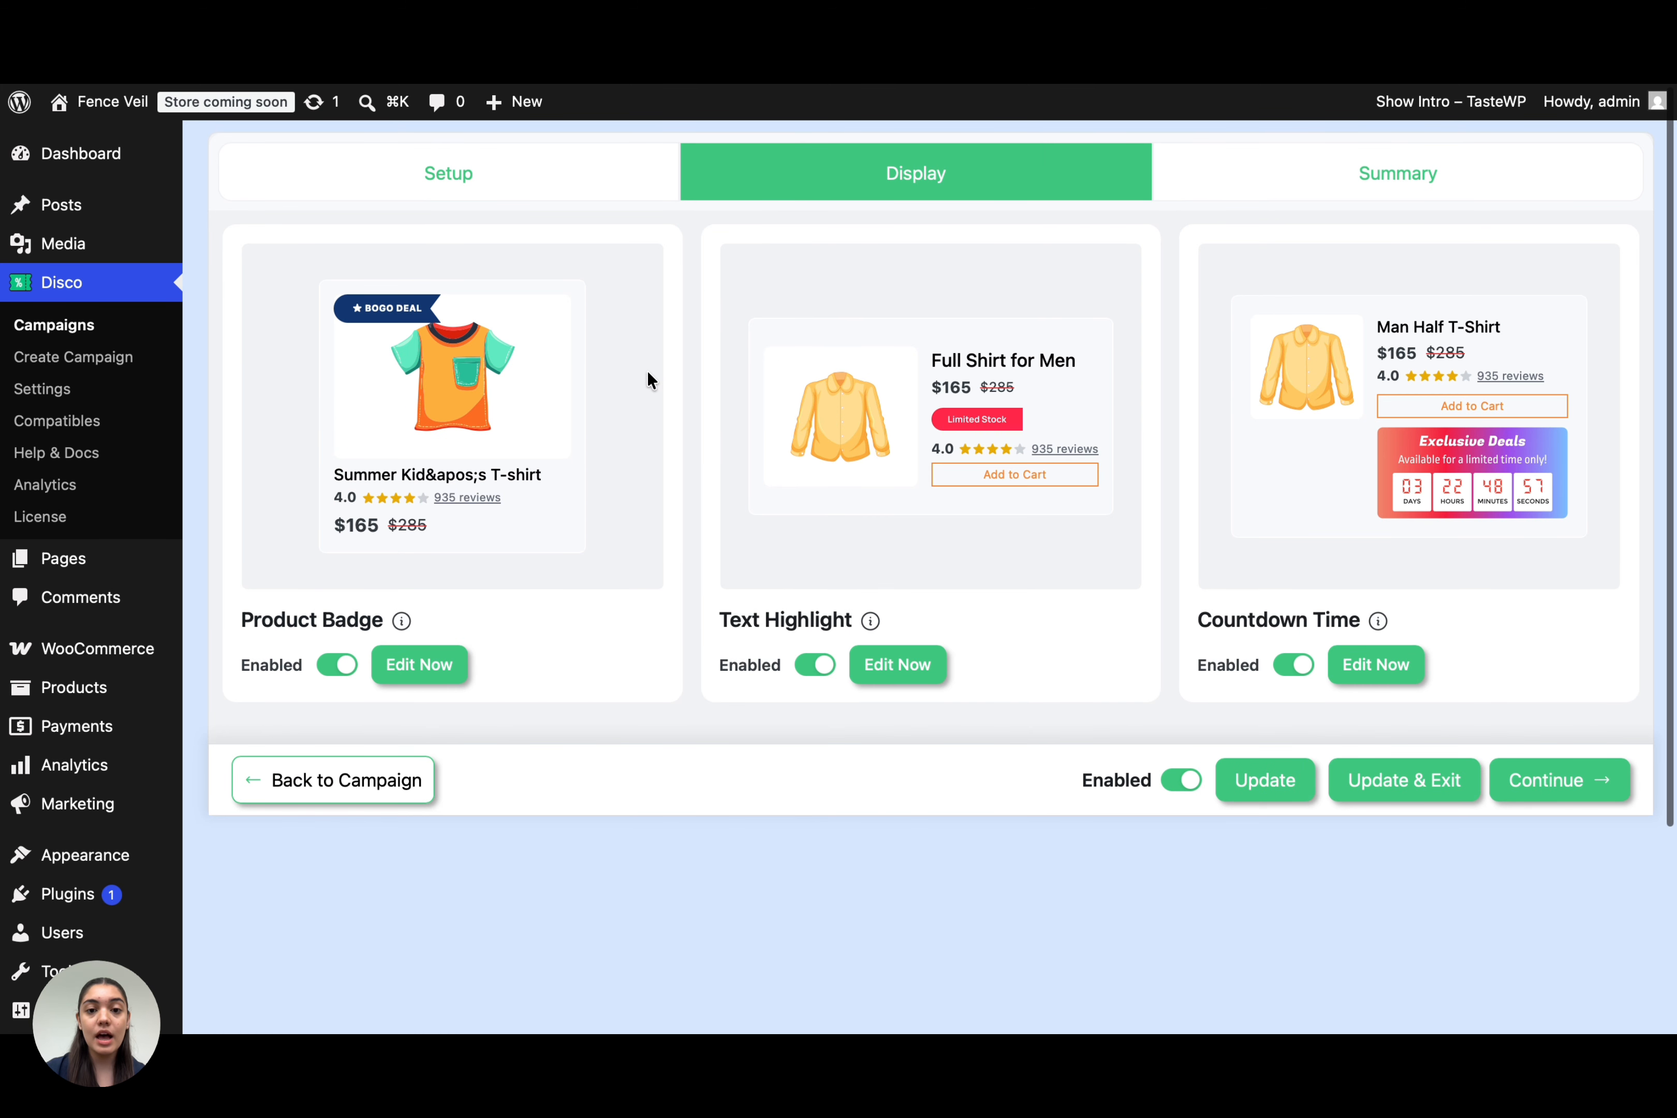
{"action": "left_click", "coordinate": [437, 667]}
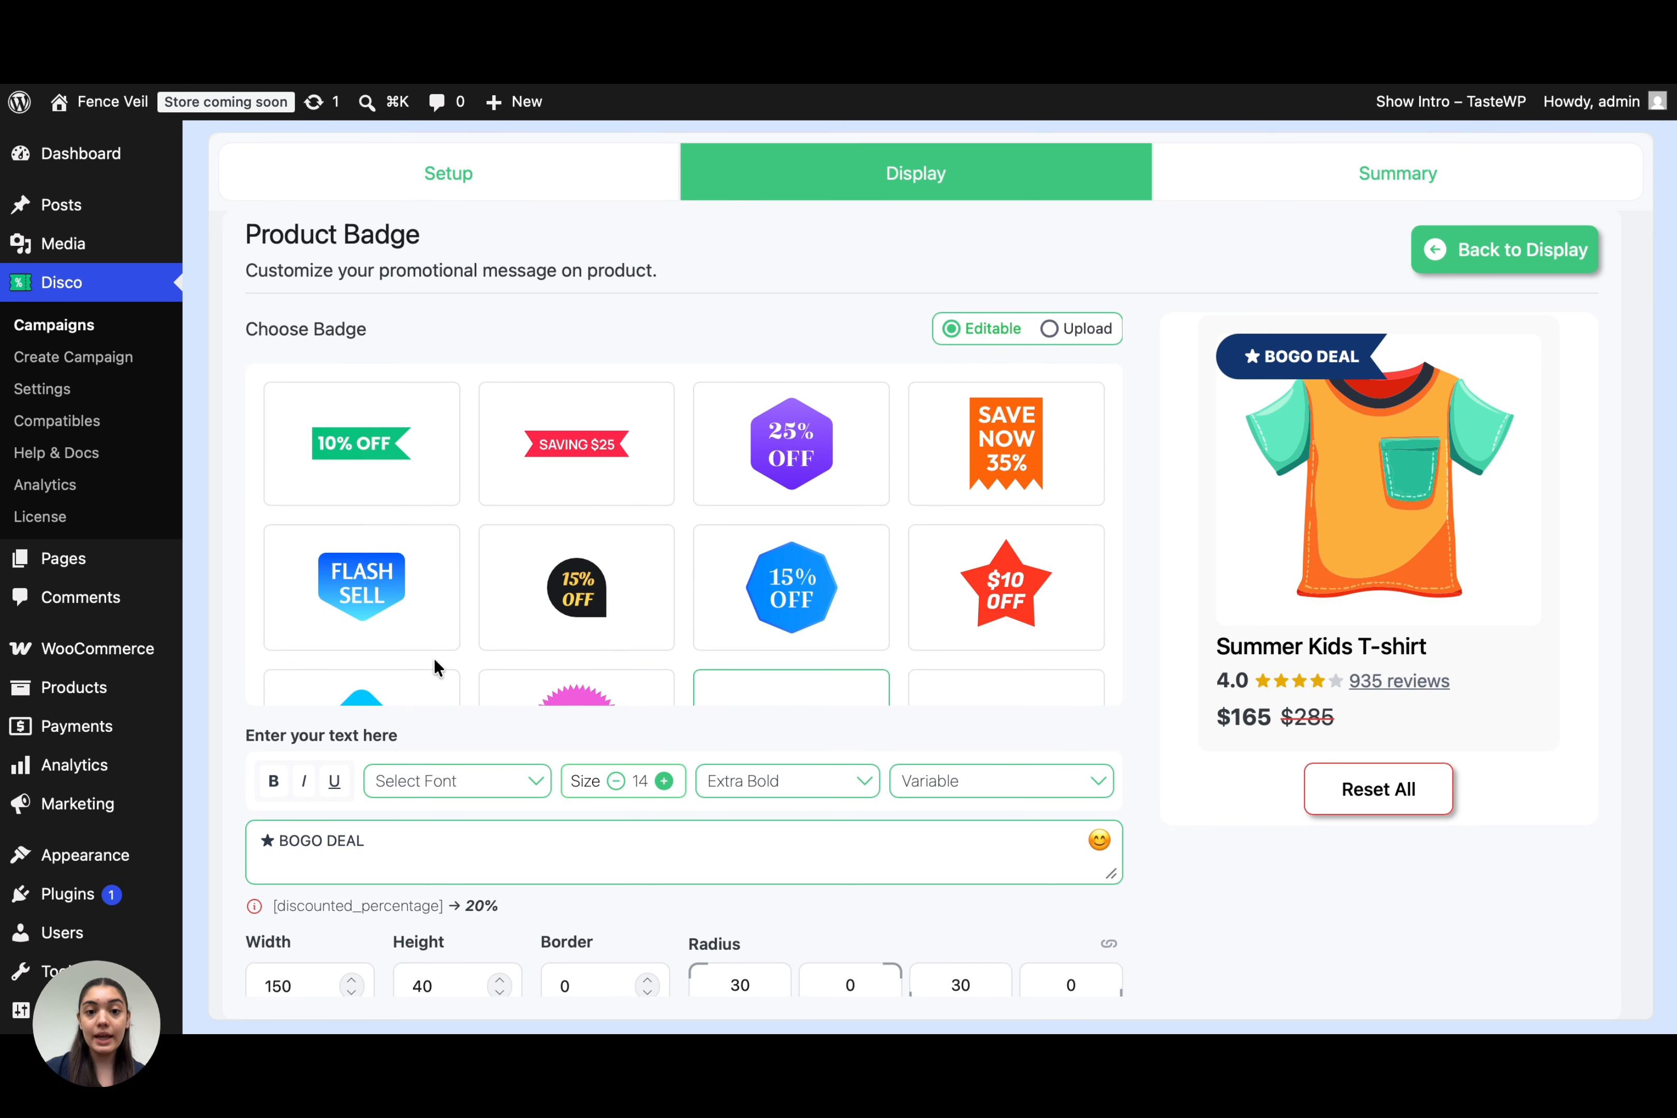
Step: Choose the orange "15% Discount" badge design and set its text to "Buy 1 Get 1 Free"
{"action": "scroll", "coordinate": [434, 656], "scroll_direction": "down", "scroll_amount": 5}
{"action": "left_click", "coordinate": [917, 511]}
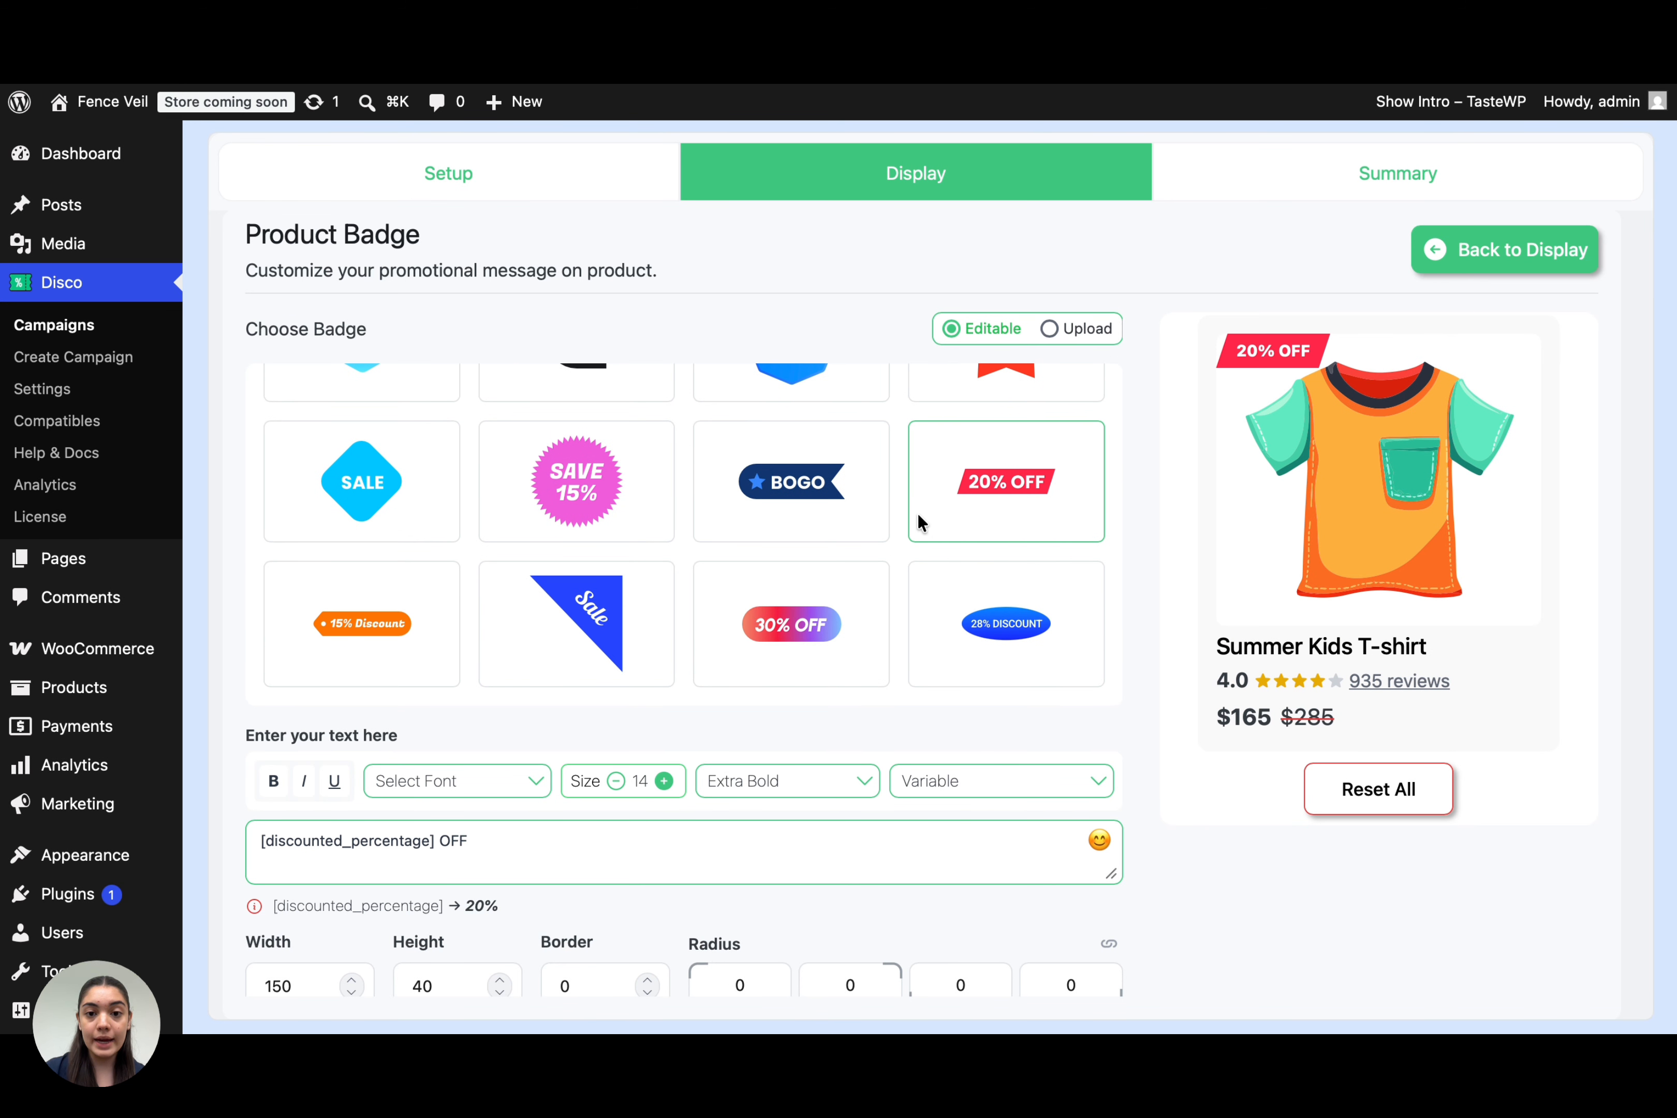
{"action": "left_click", "coordinate": [406, 628]}
{"action": "triple_click", "coordinate": [476, 841]}
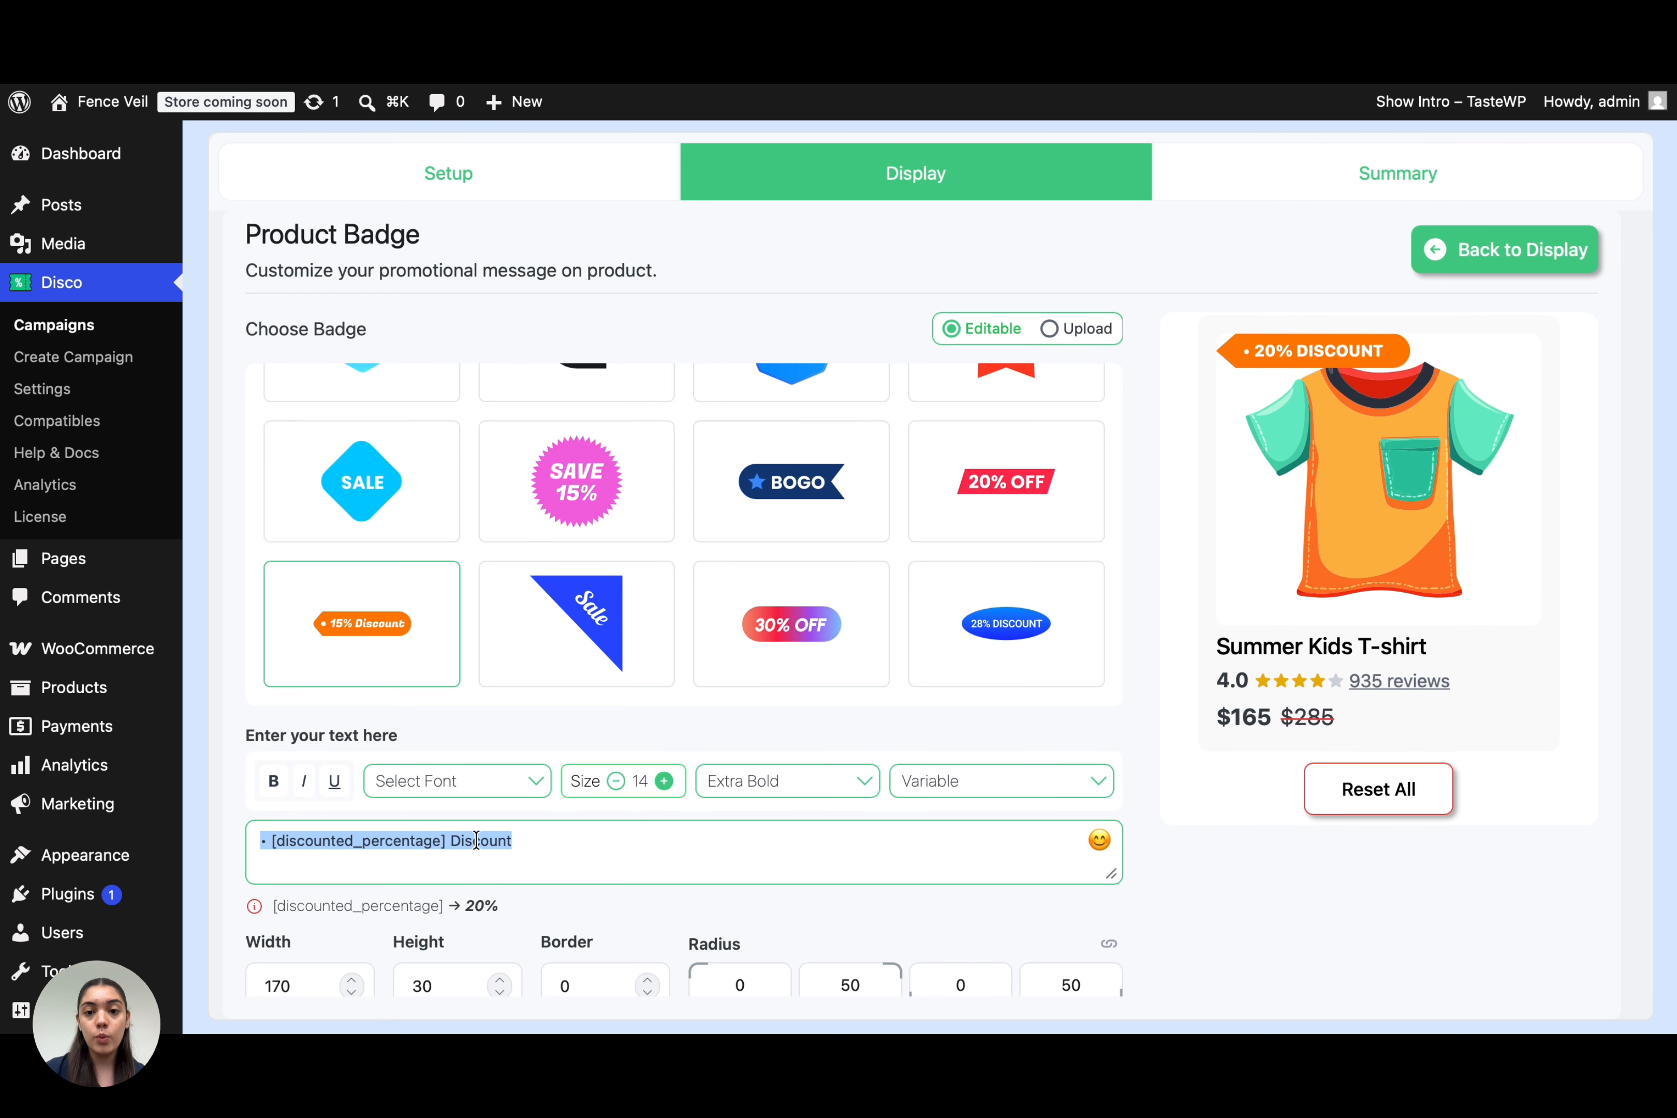
{"action": "key", "text": "BackSpace"}
{"action": "type", "text": "Buy 1"}
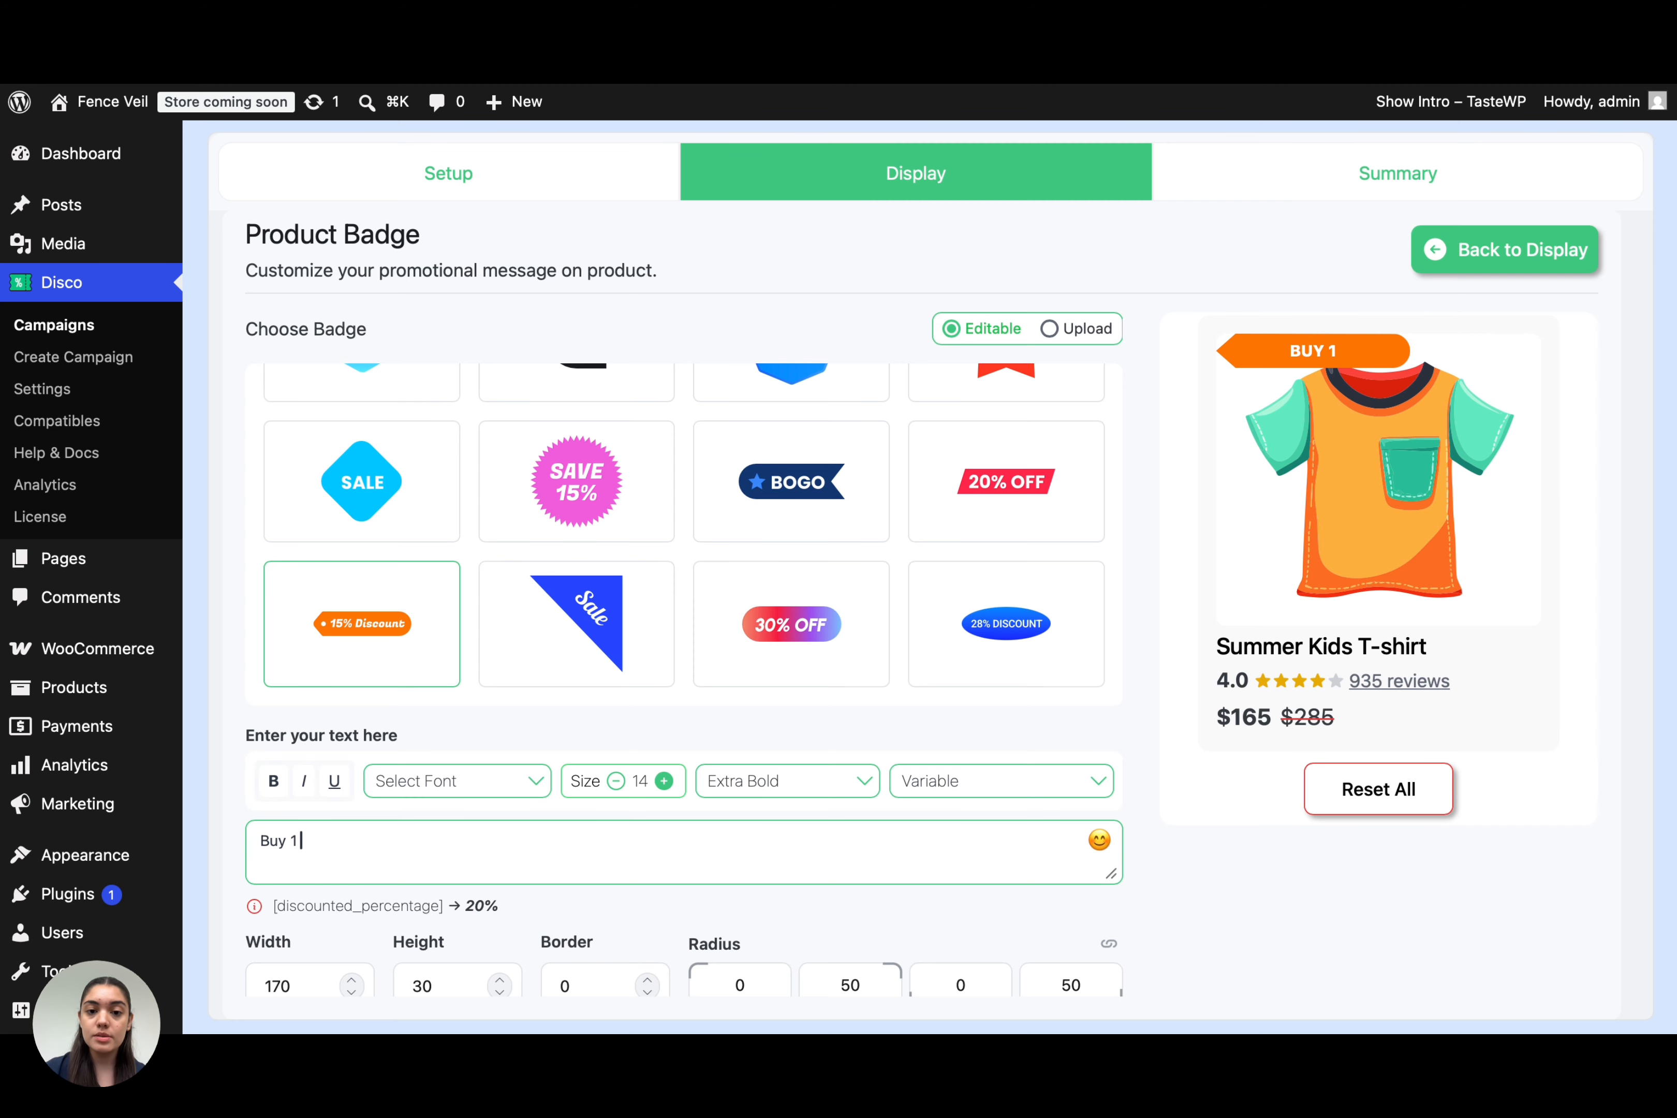
{"action": "type", "text": " Get 1 F"}
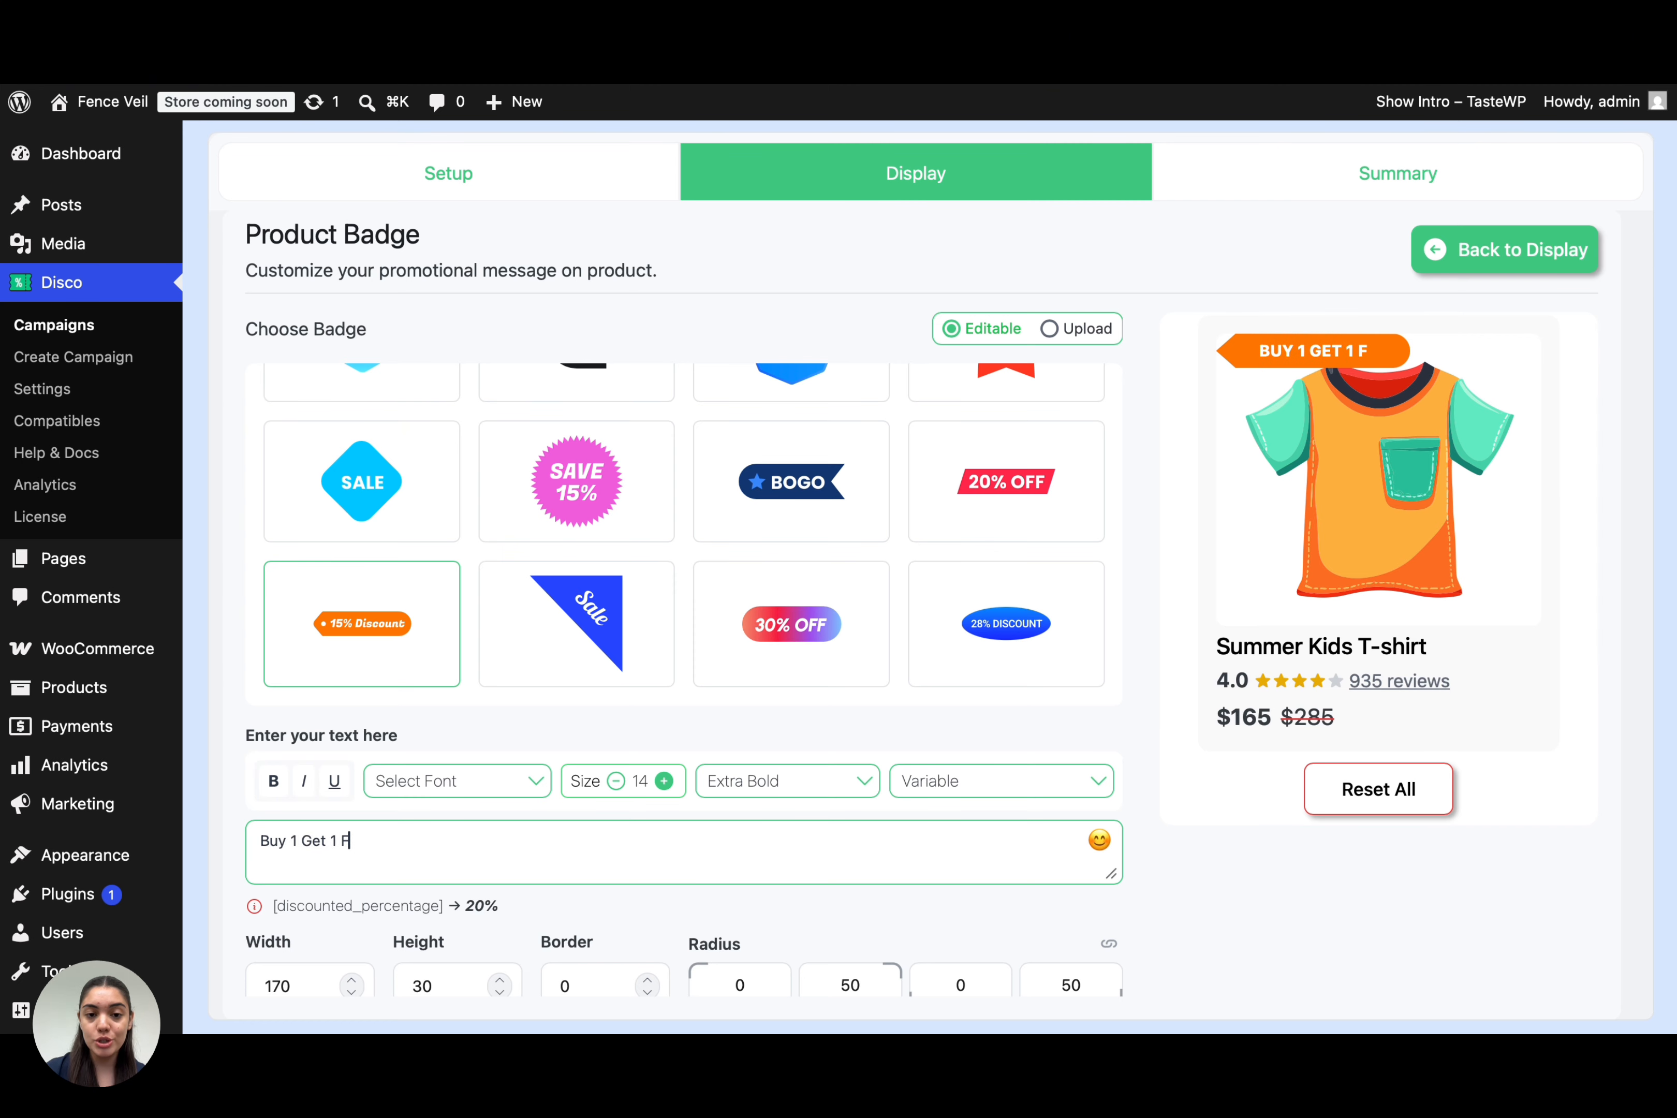
{"action": "type", "text": "ree"}
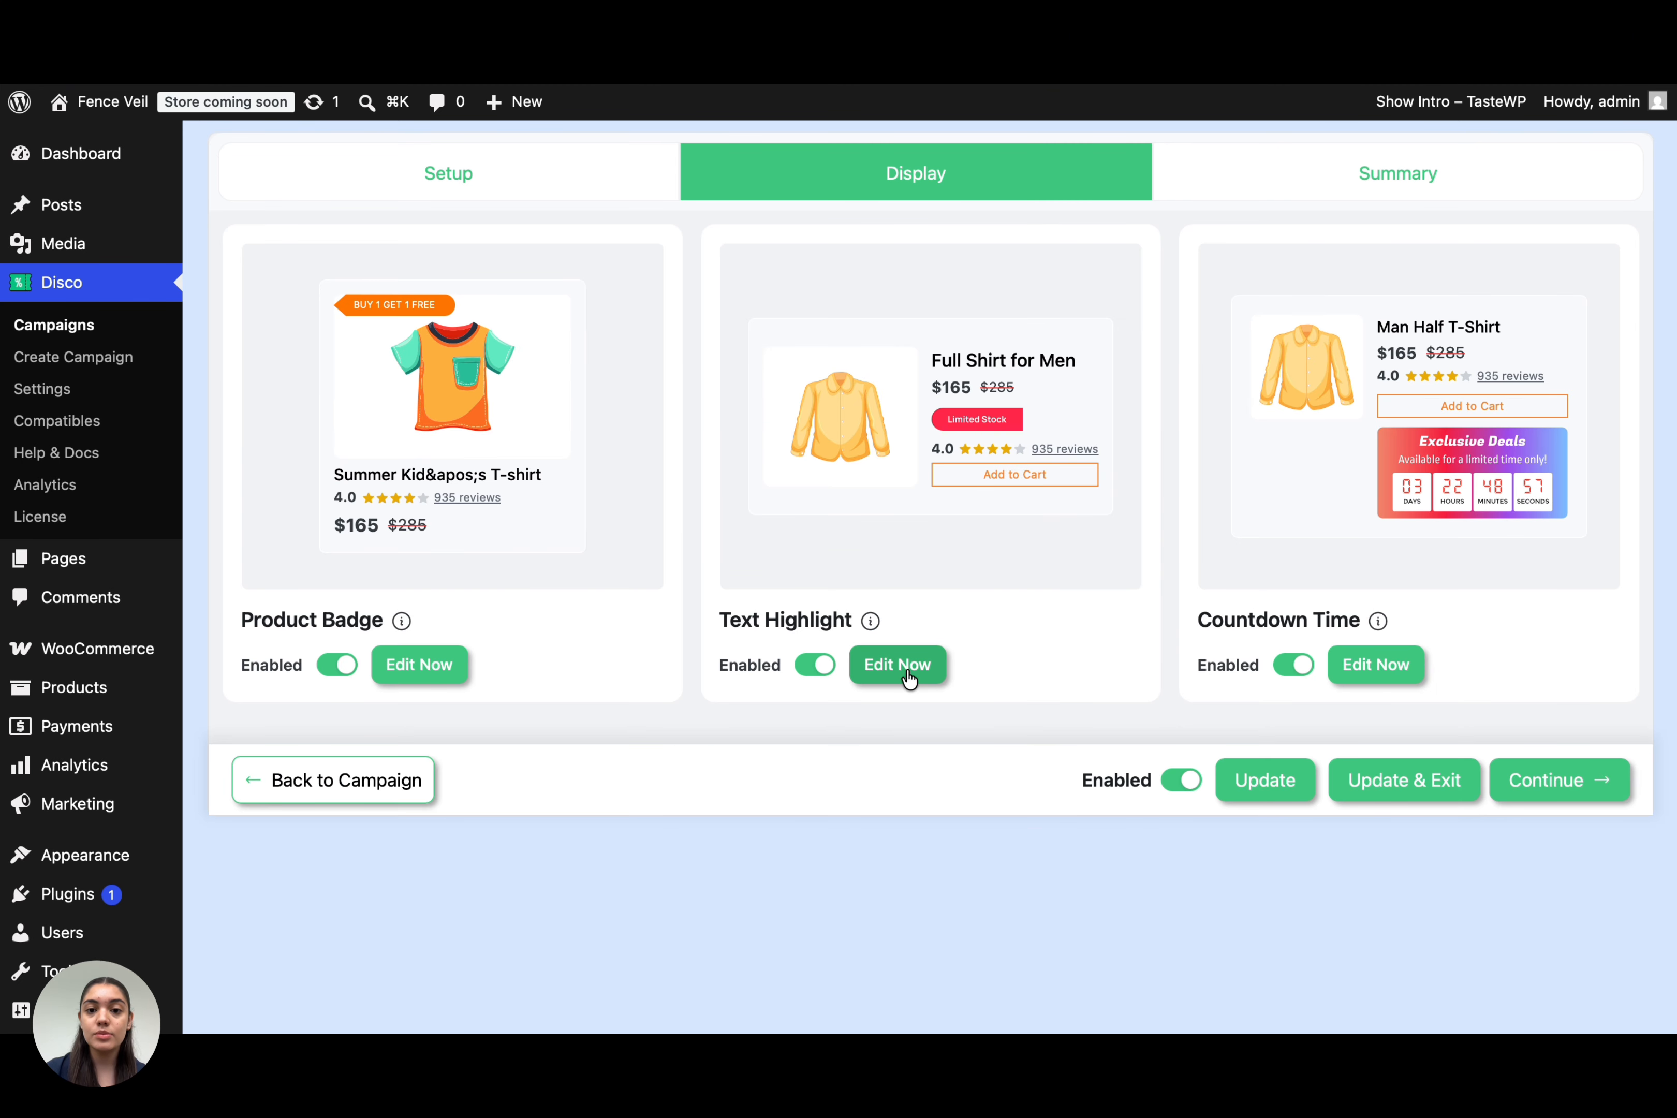
Step: Give the text highlight the black "Instant $30 off" design with the primary text "Buy One T-shirt and get one free"
{"action": "left_click", "coordinate": [907, 675]}
{"action": "left_click", "coordinate": [578, 510]}
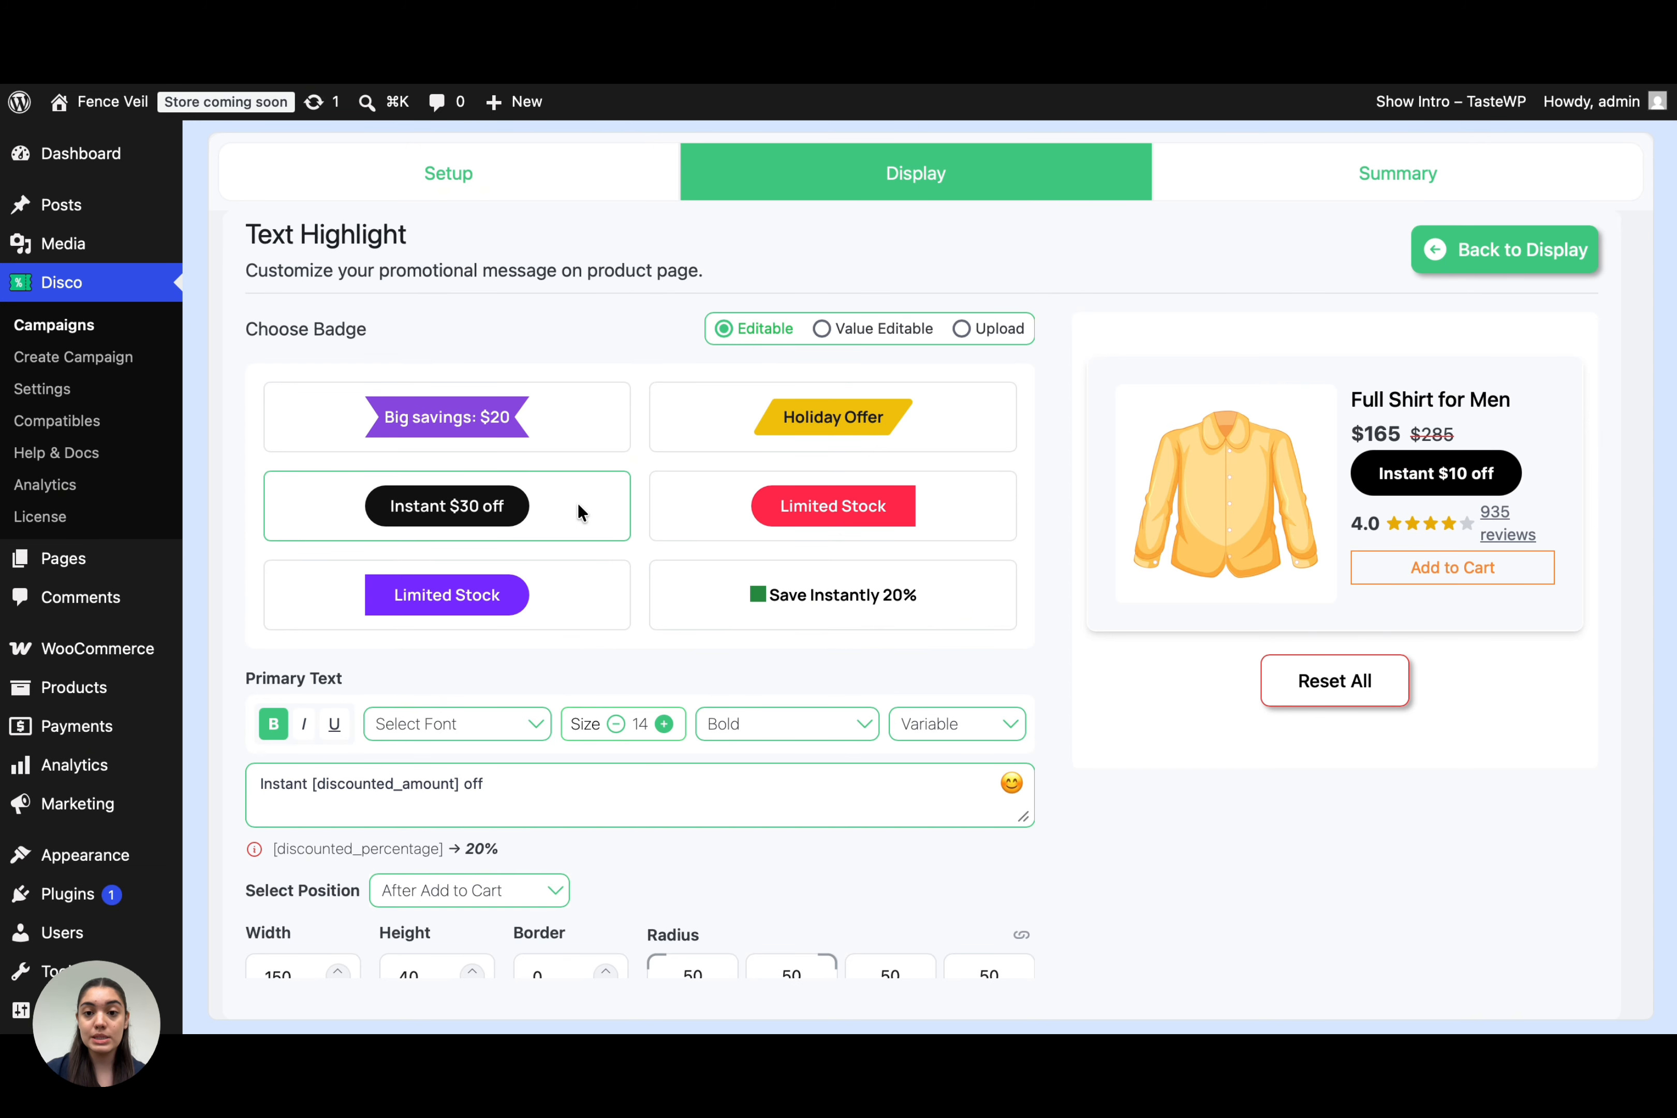
{"action": "triple_click", "coordinate": [586, 788]}
{"action": "key", "text": "BackSpace"}
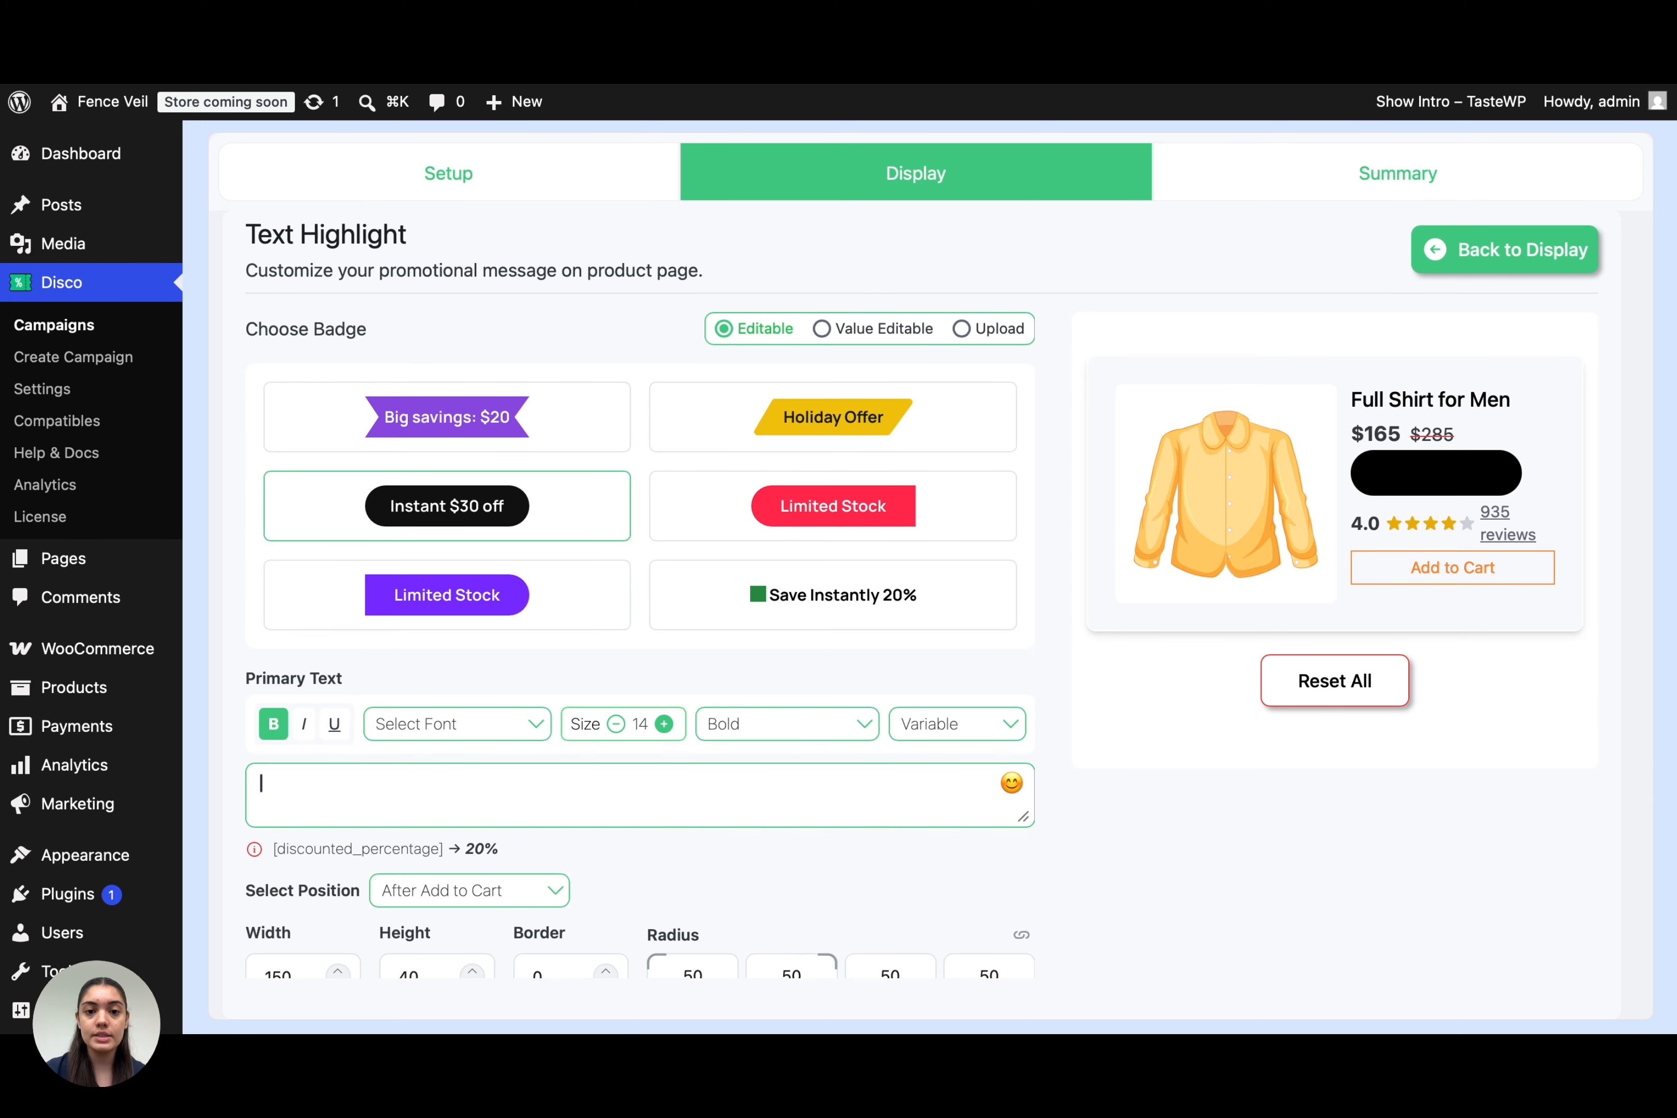
{"action": "type", "text": "Buy One T-shirt and ge"}
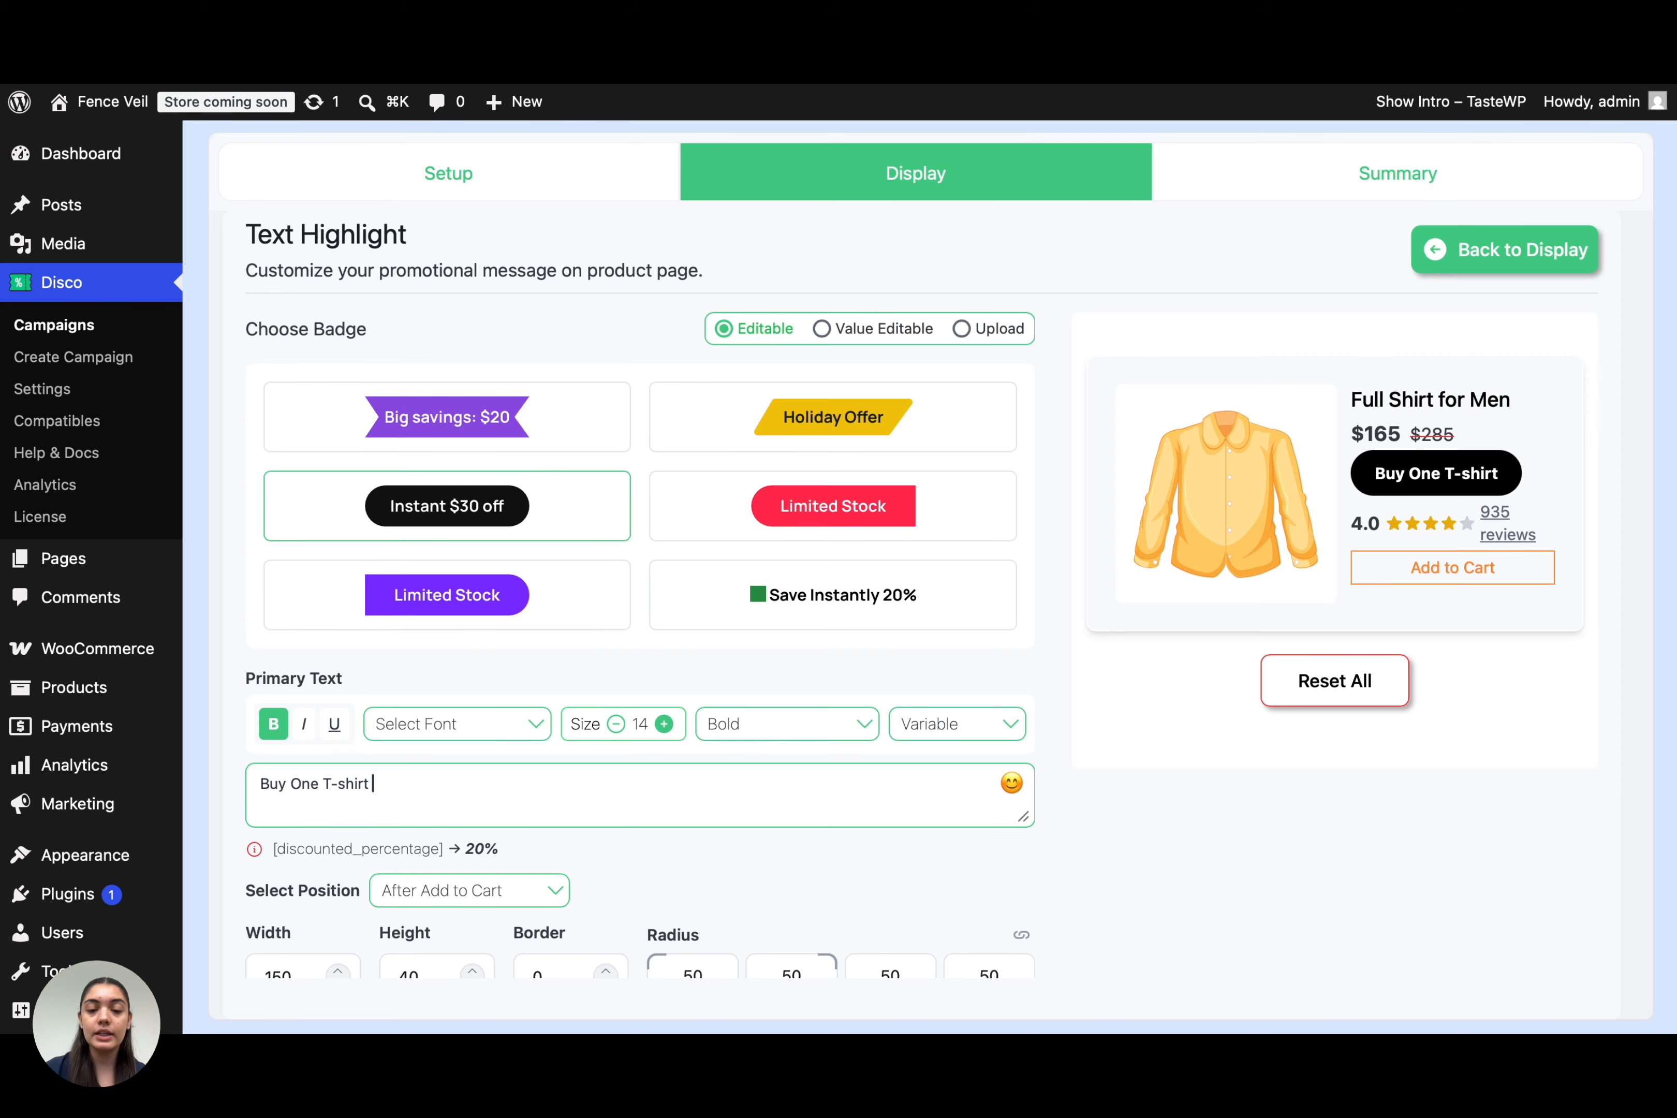
{"action": "type", "text": "t one free"}
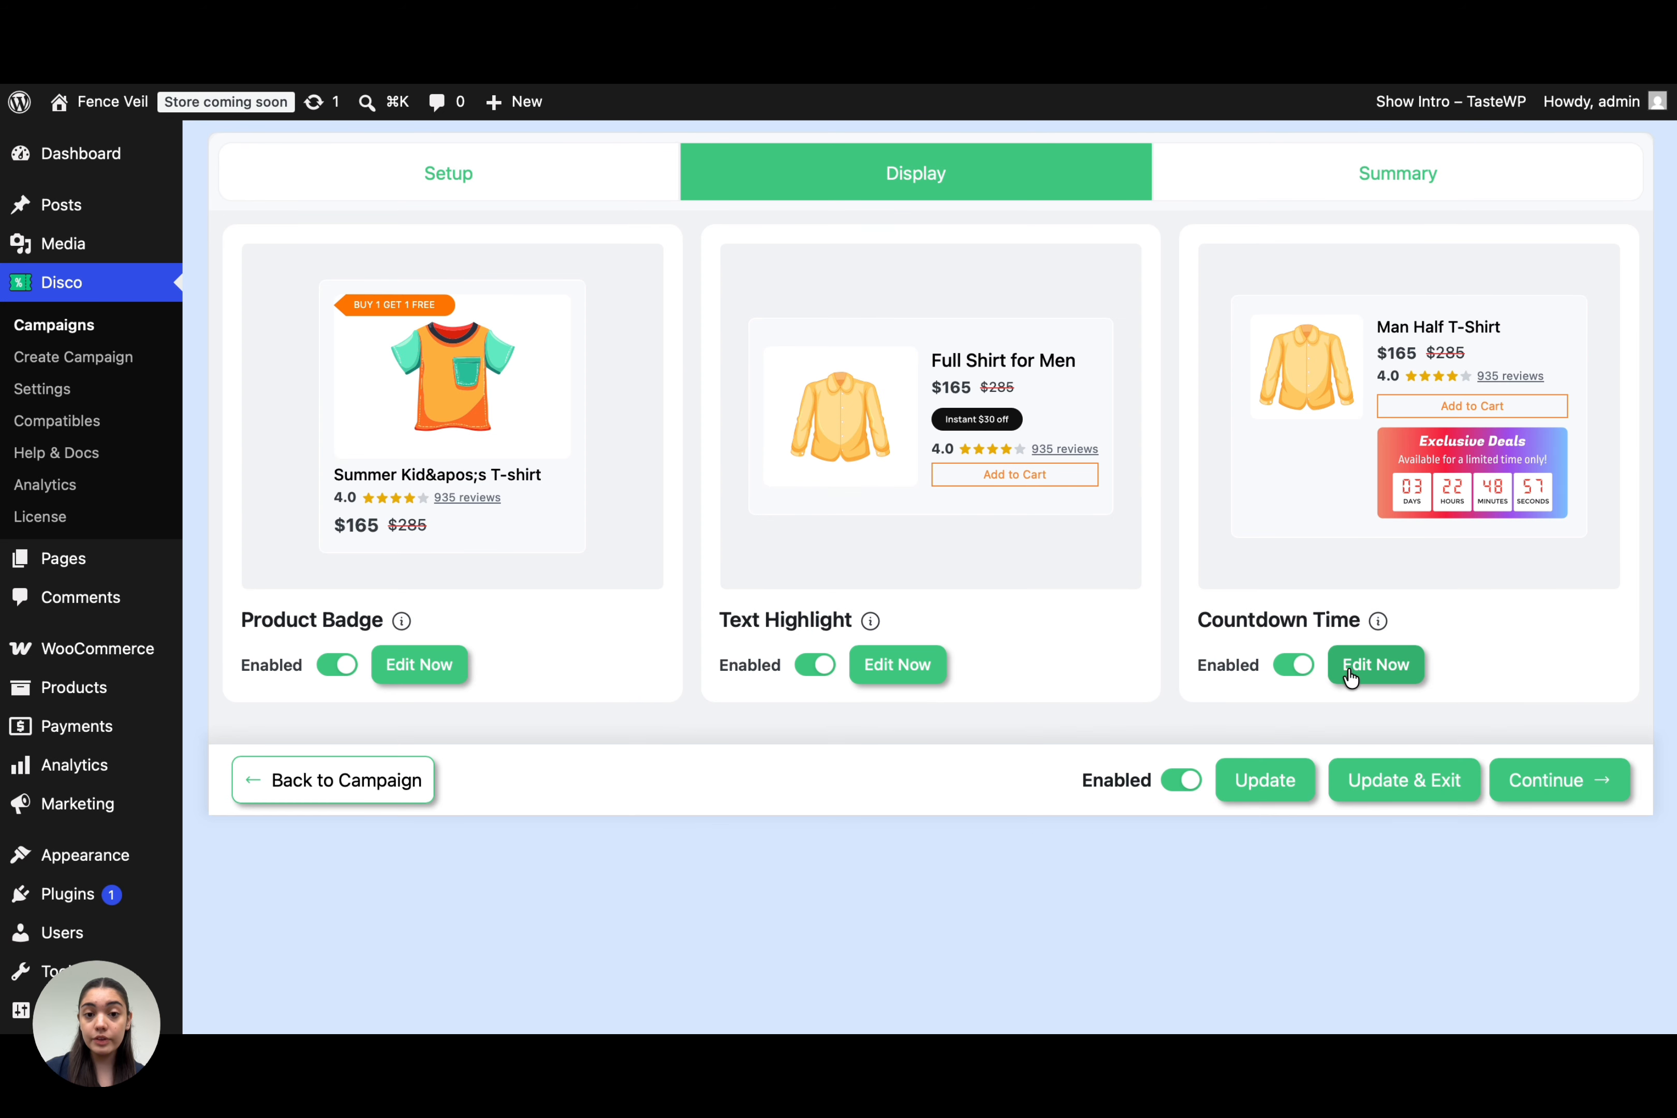
Step: Give the campaign's countdown timer the multicolour gradient "Exclusive Deals" design, and save and exit the campaign
{"action": "left_click", "coordinate": [1351, 675]}
{"action": "left_click", "coordinate": [815, 603]}
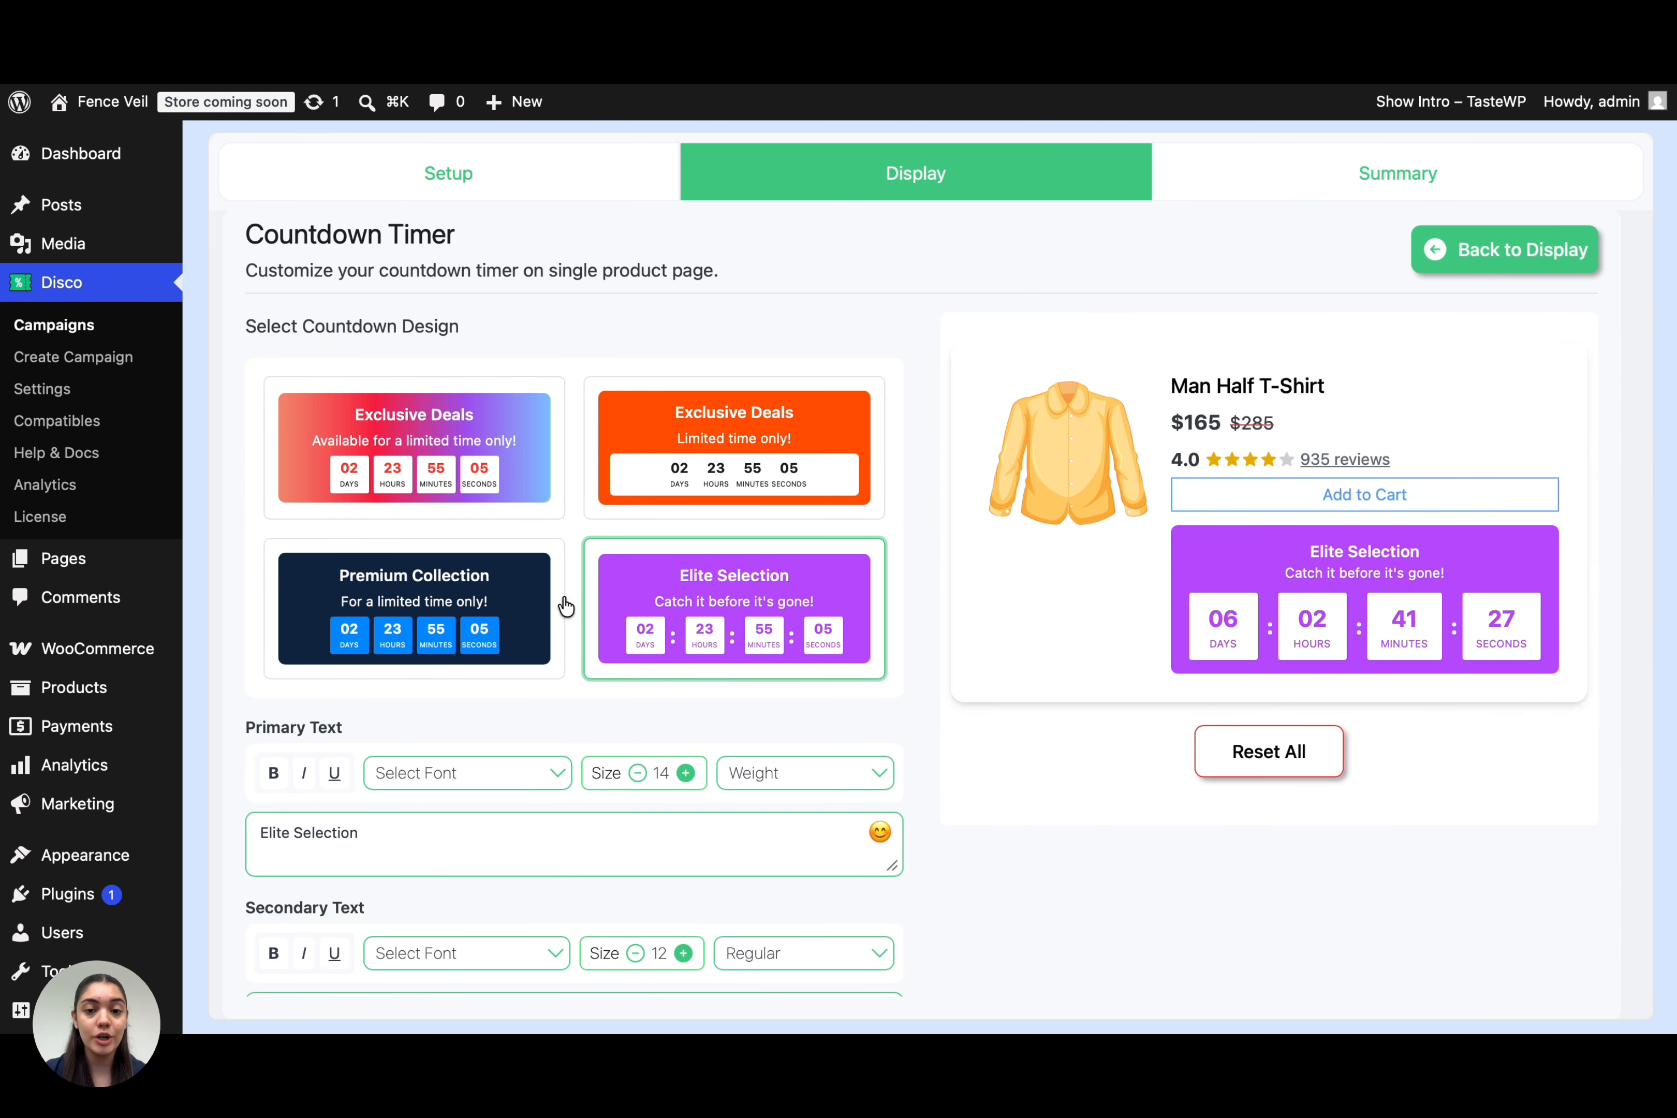
{"action": "left_click", "coordinate": [543, 593]}
{"action": "left_click", "coordinate": [700, 491]}
{"action": "left_click", "coordinate": [490, 491]}
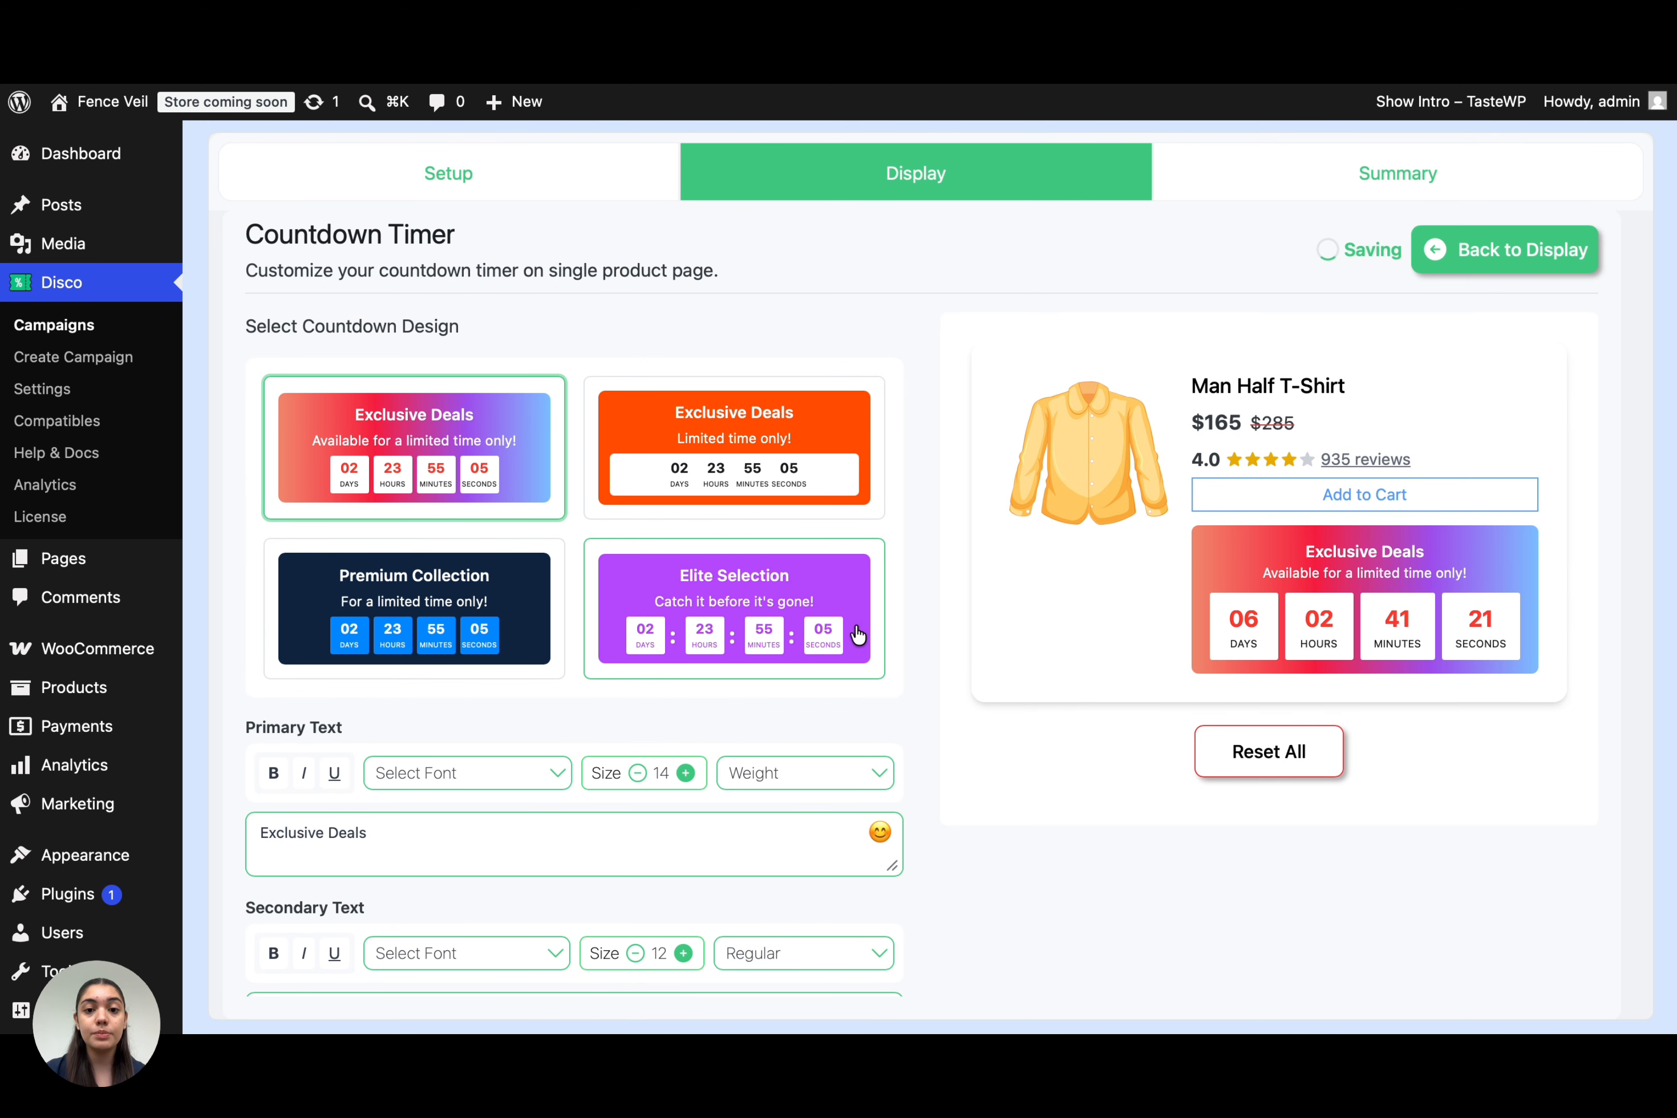
{"action": "left_click", "coordinate": [1467, 254]}
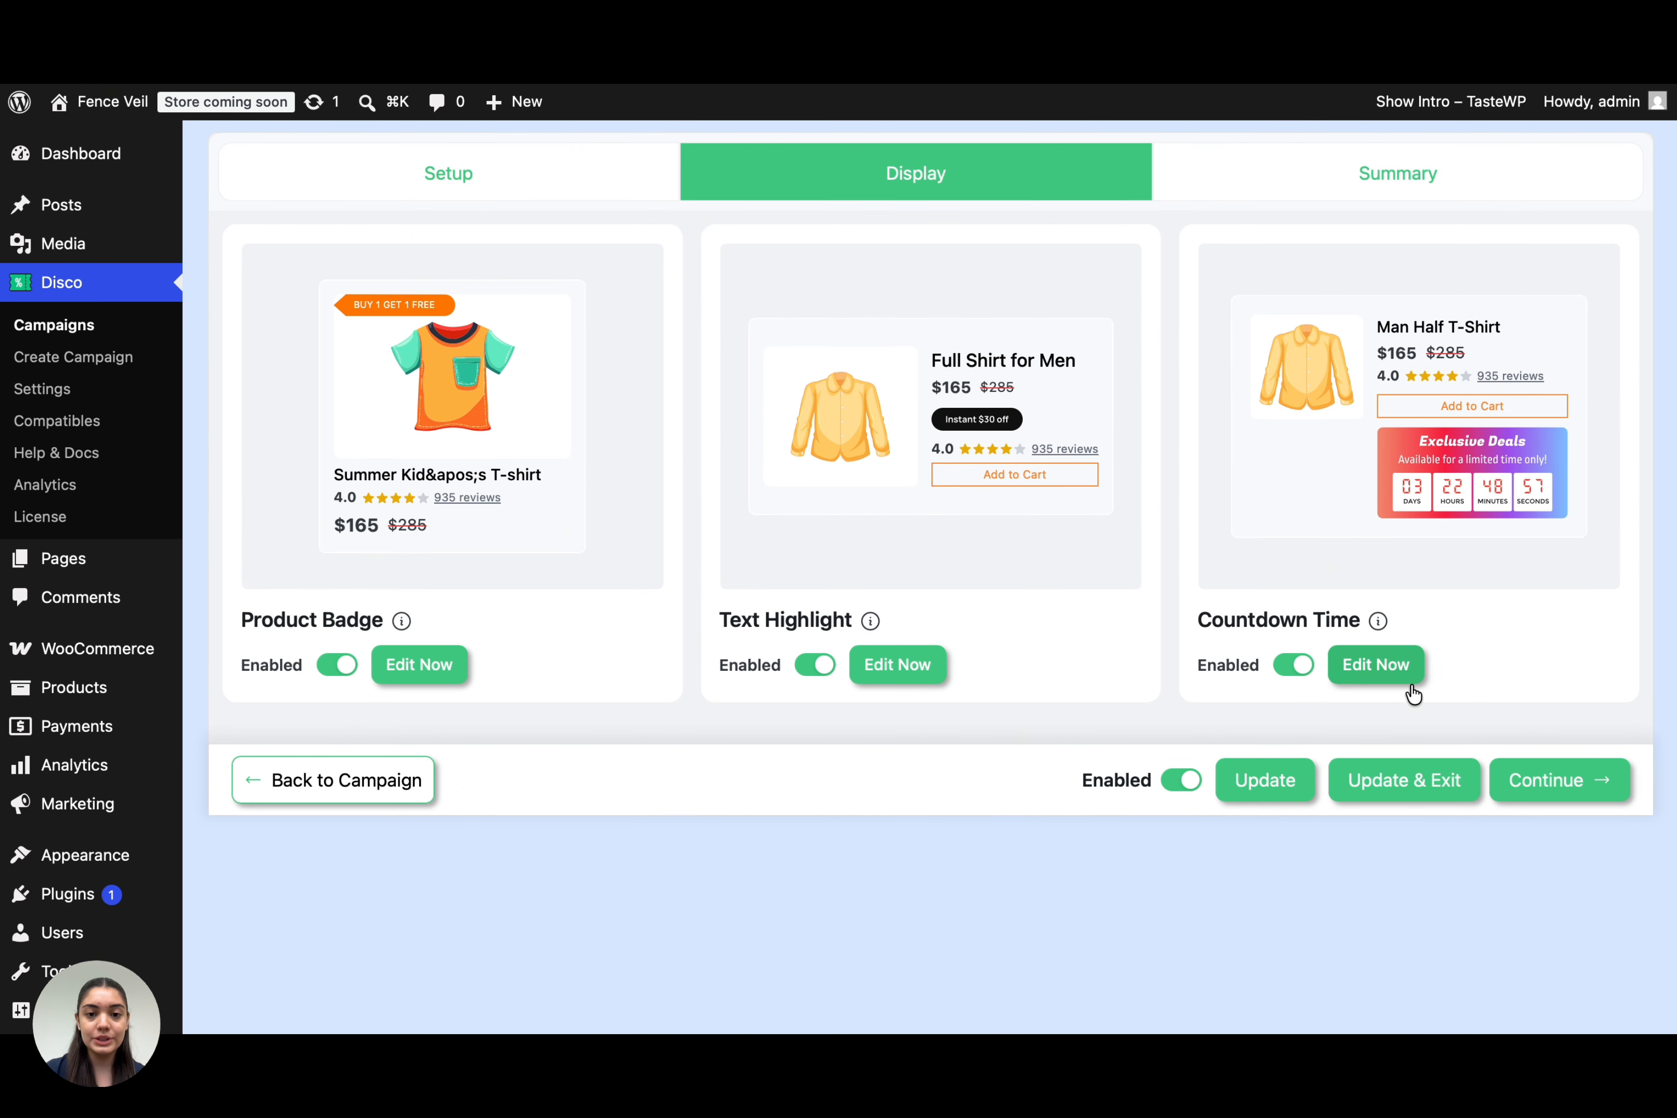
{"action": "left_click", "coordinate": [1419, 781]}
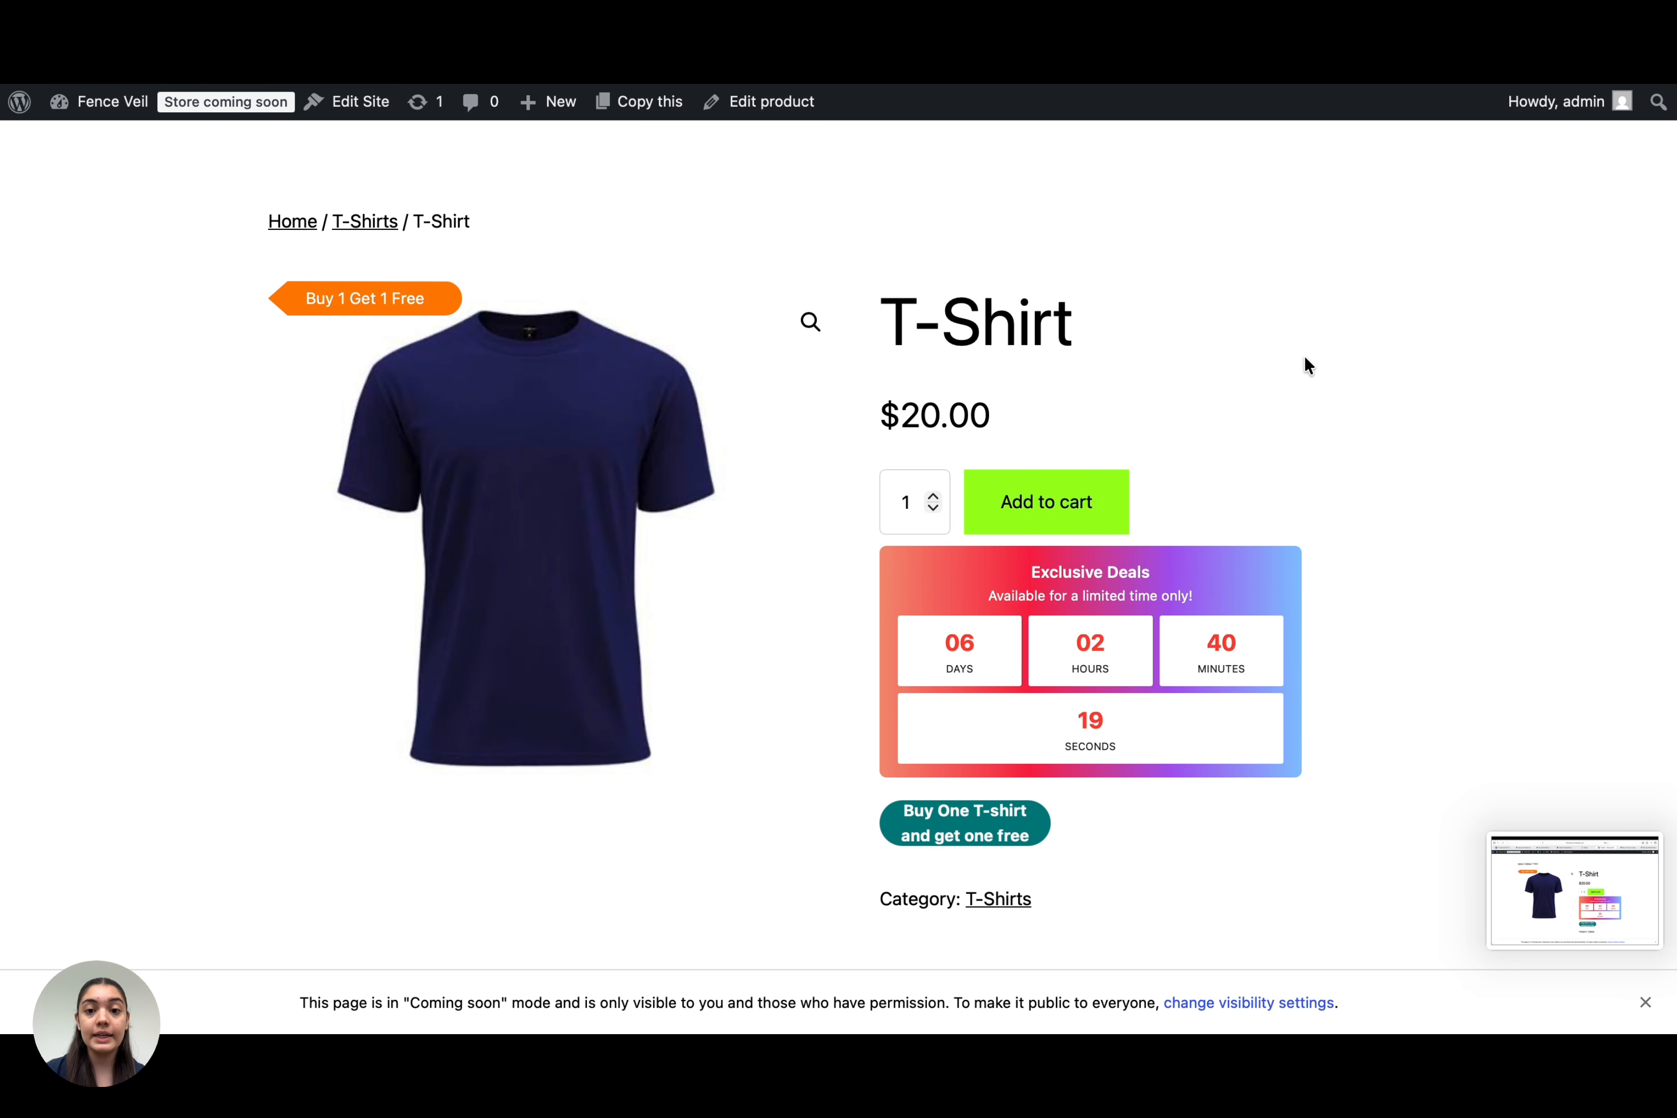
Step: Add one navy T-Shirt to the cart from its storefront product page
{"action": "left_click", "coordinate": [1100, 505]}
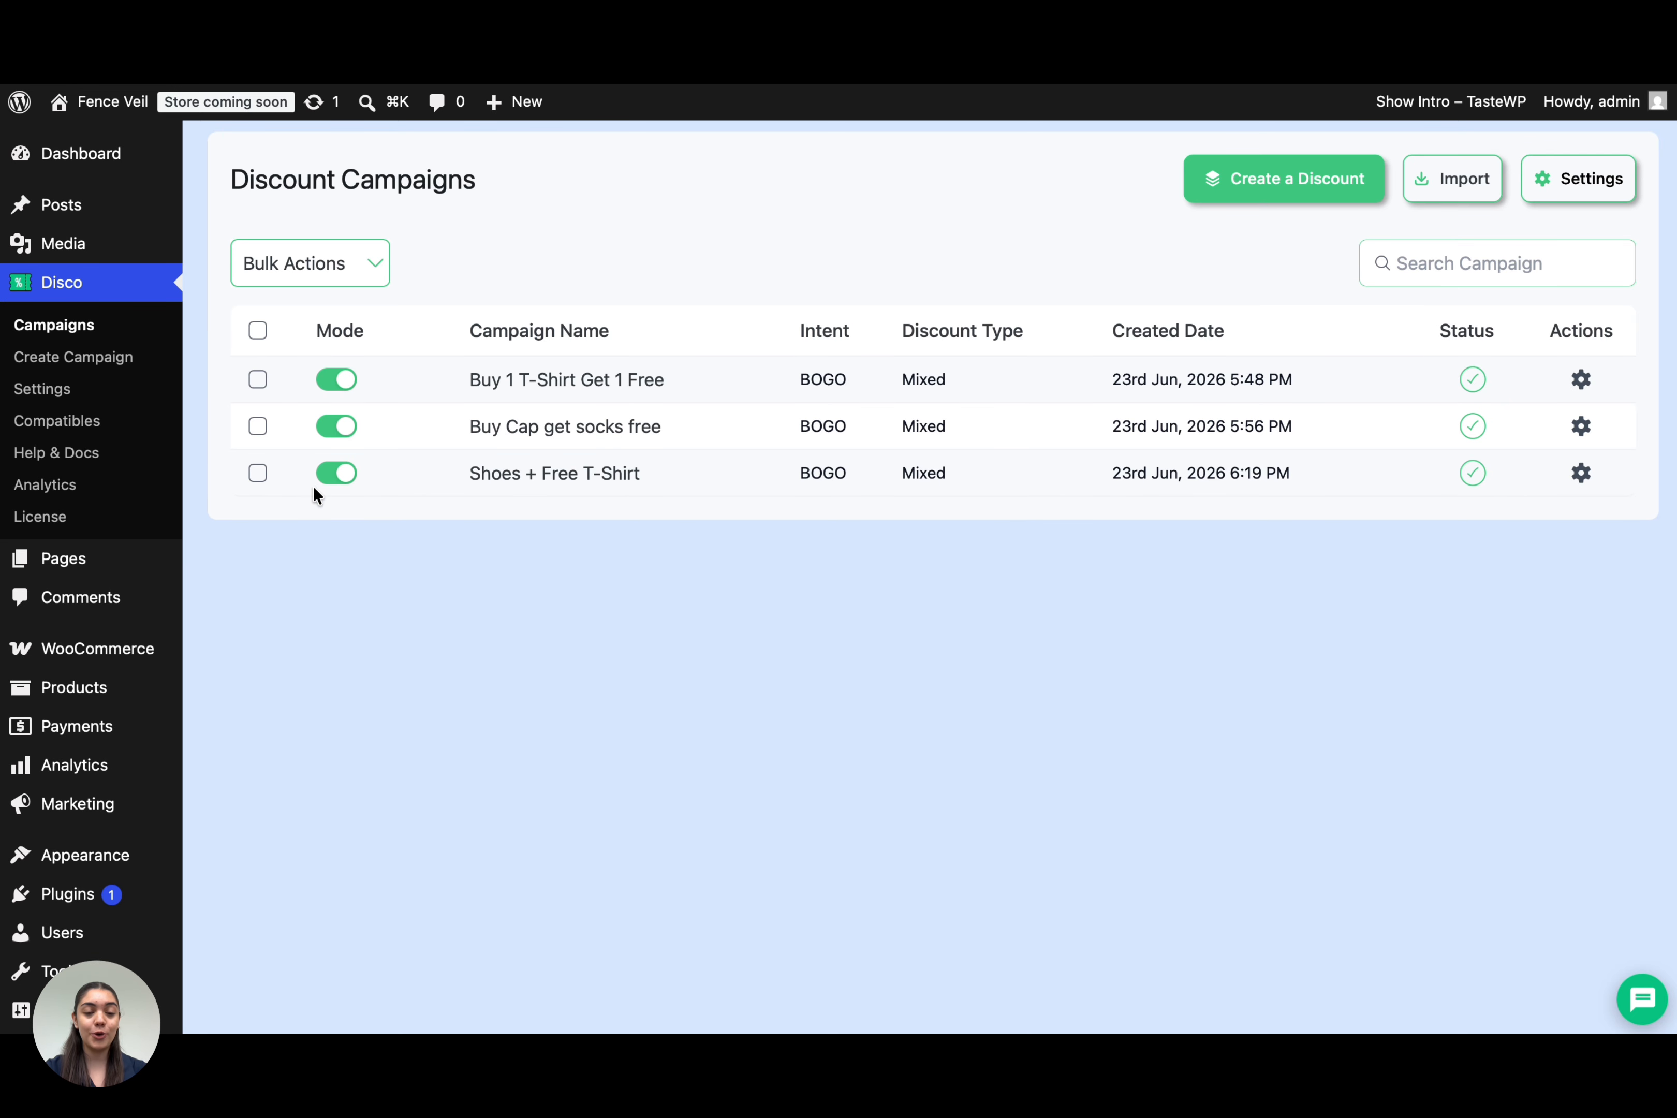
Step: Open Disco's analytics and look over the dashboard's sales figures, revenue charts and top campaign and product sections
{"action": "left_click", "coordinate": [82, 486]}
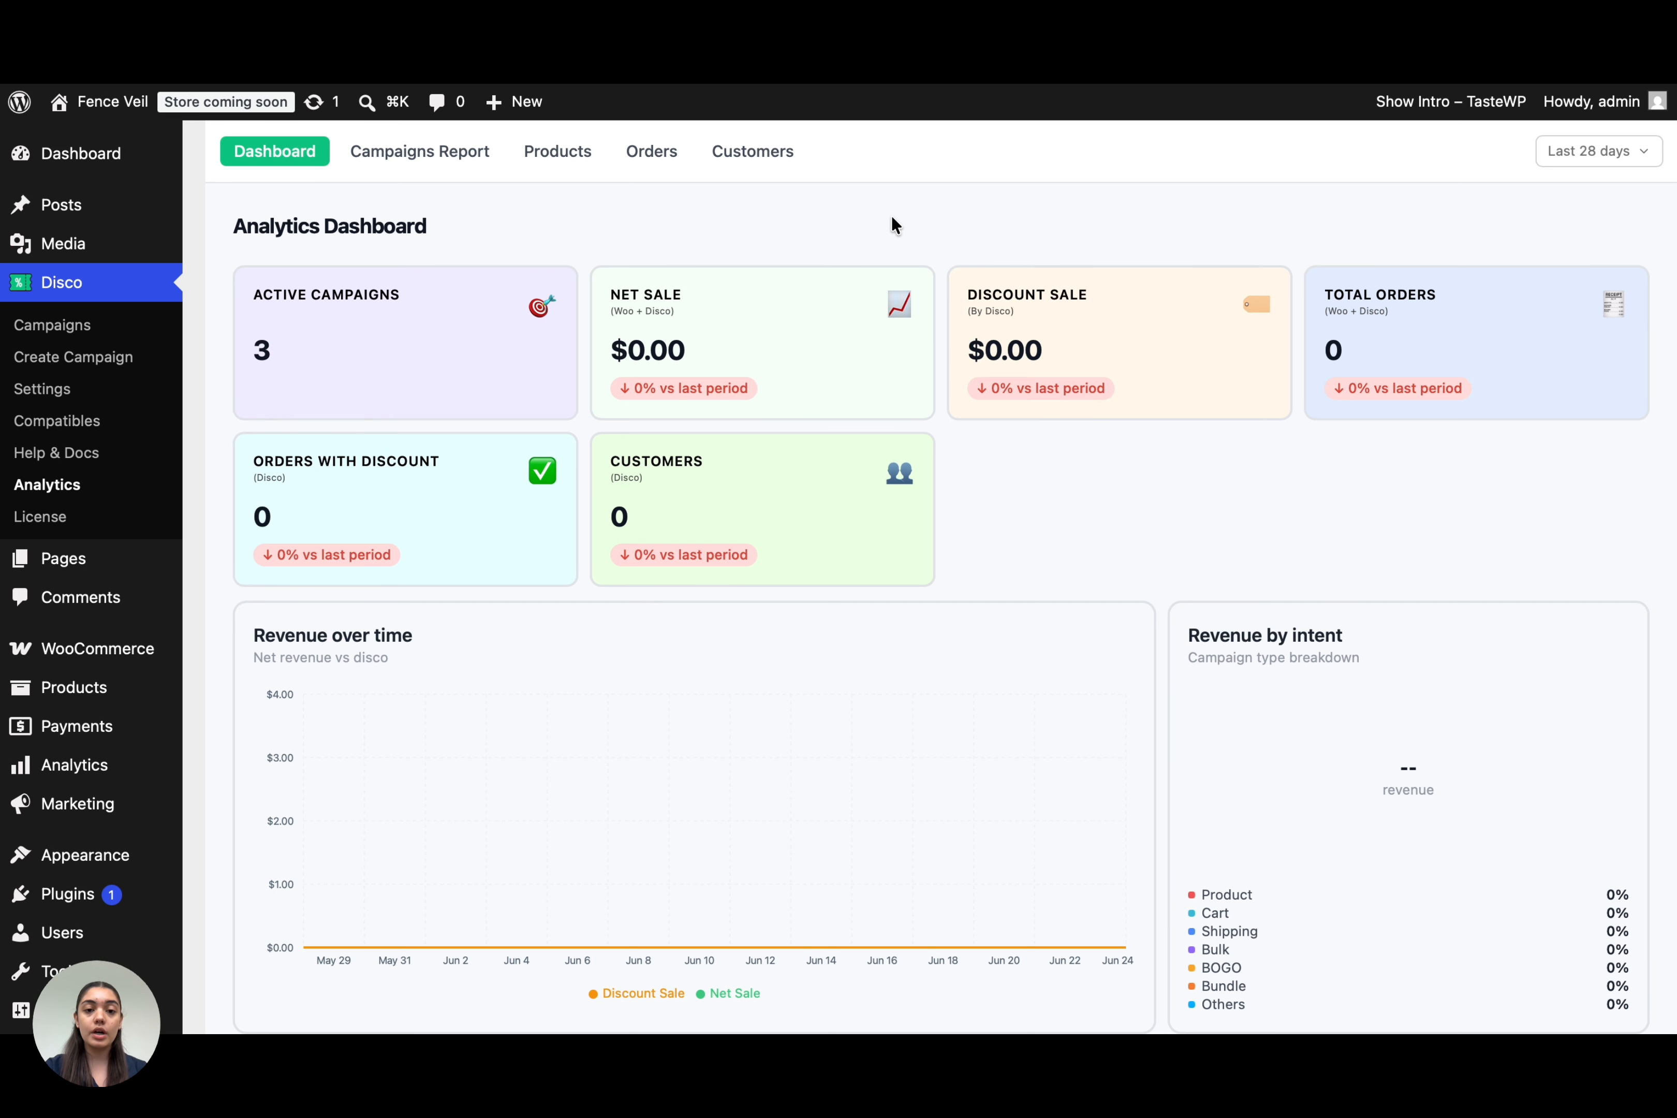
{"action": "scroll", "coordinate": [891, 215], "scroll_direction": "down", "scroll_amount": 4}
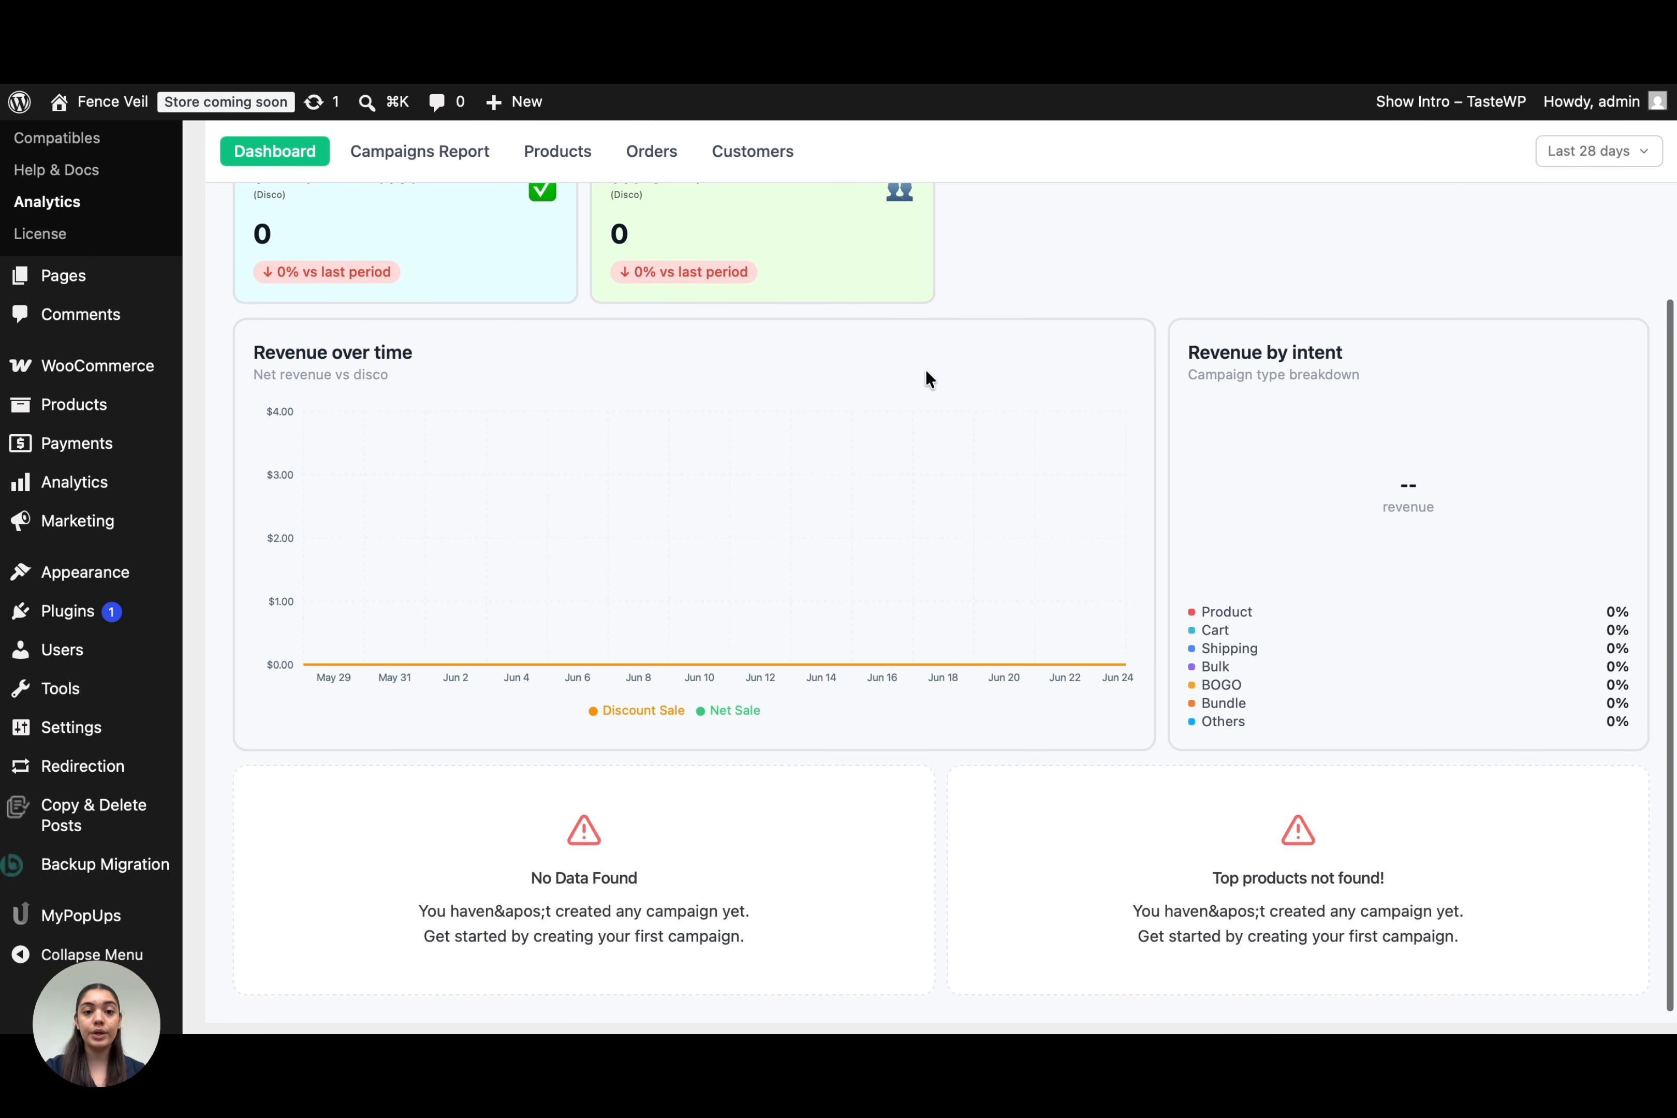
{"action": "scroll", "coordinate": [545, 302], "scroll_direction": "up", "scroll_amount": 4}
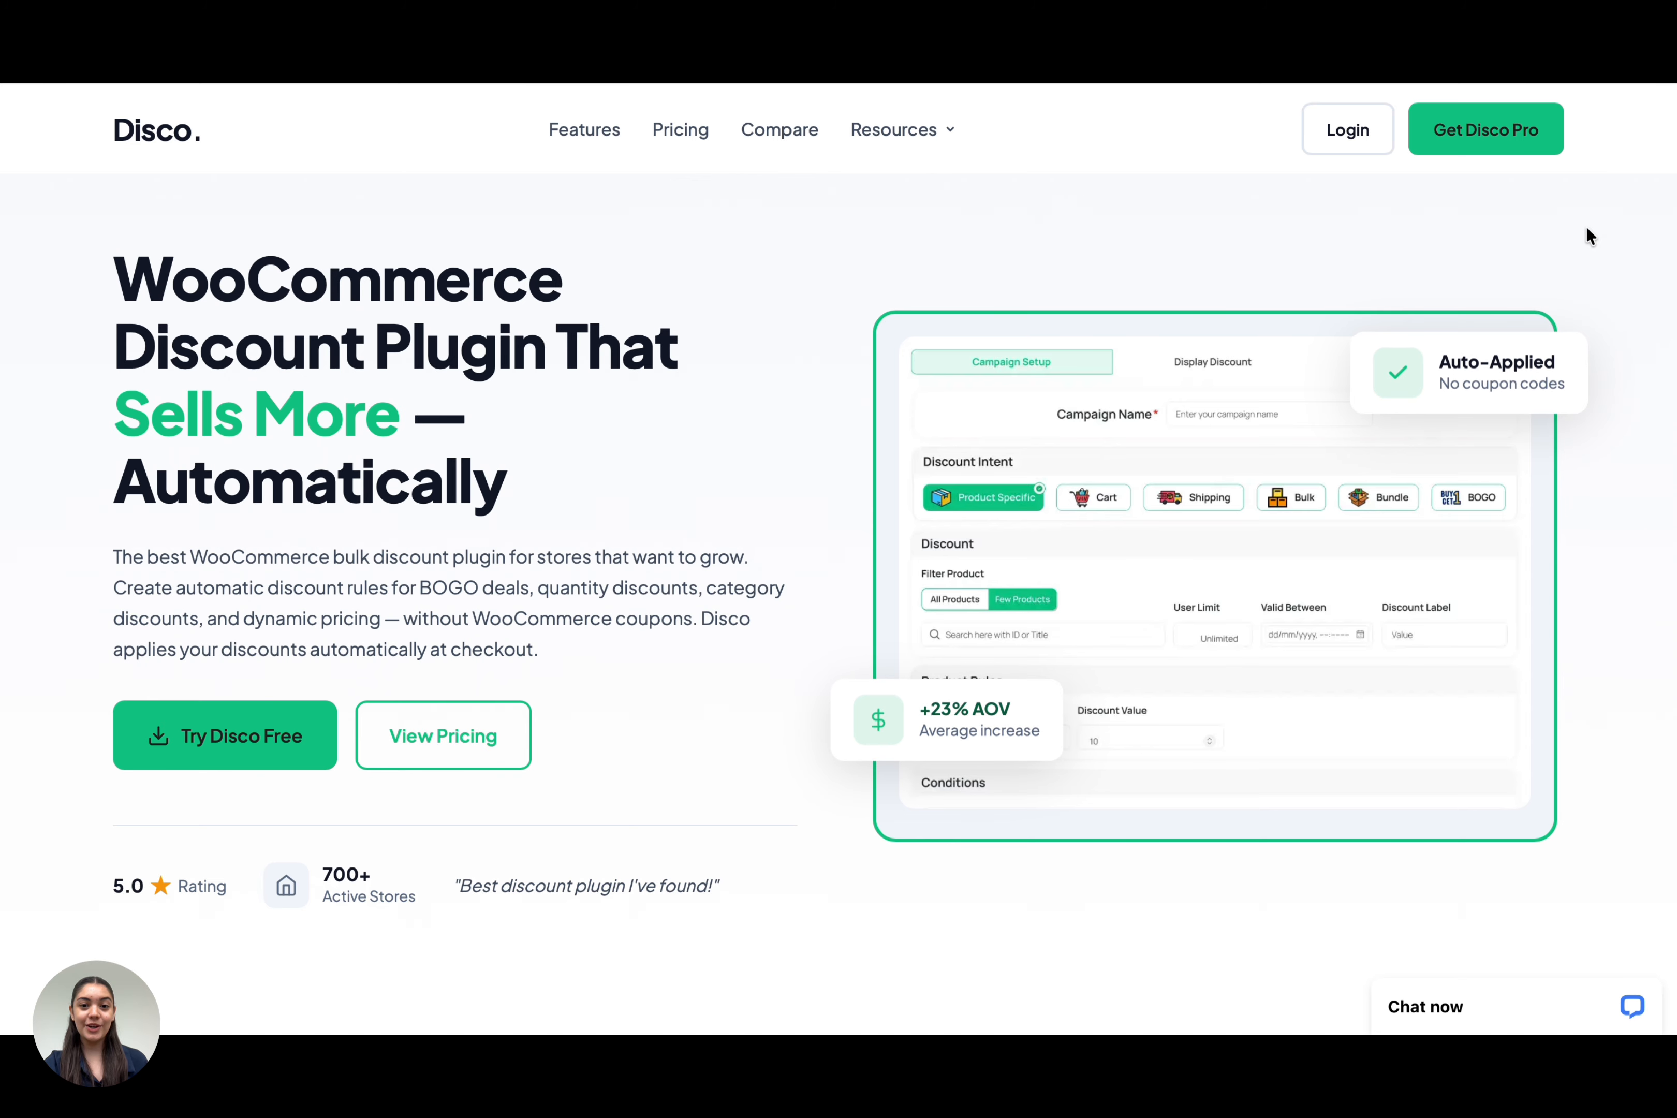
Step: On the Disco plugin website, read the home page introduction, the coupon problem section and the three-step solution section
{"action": "scroll", "coordinate": [1586, 228], "scroll_direction": "down", "scroll_amount": 2}
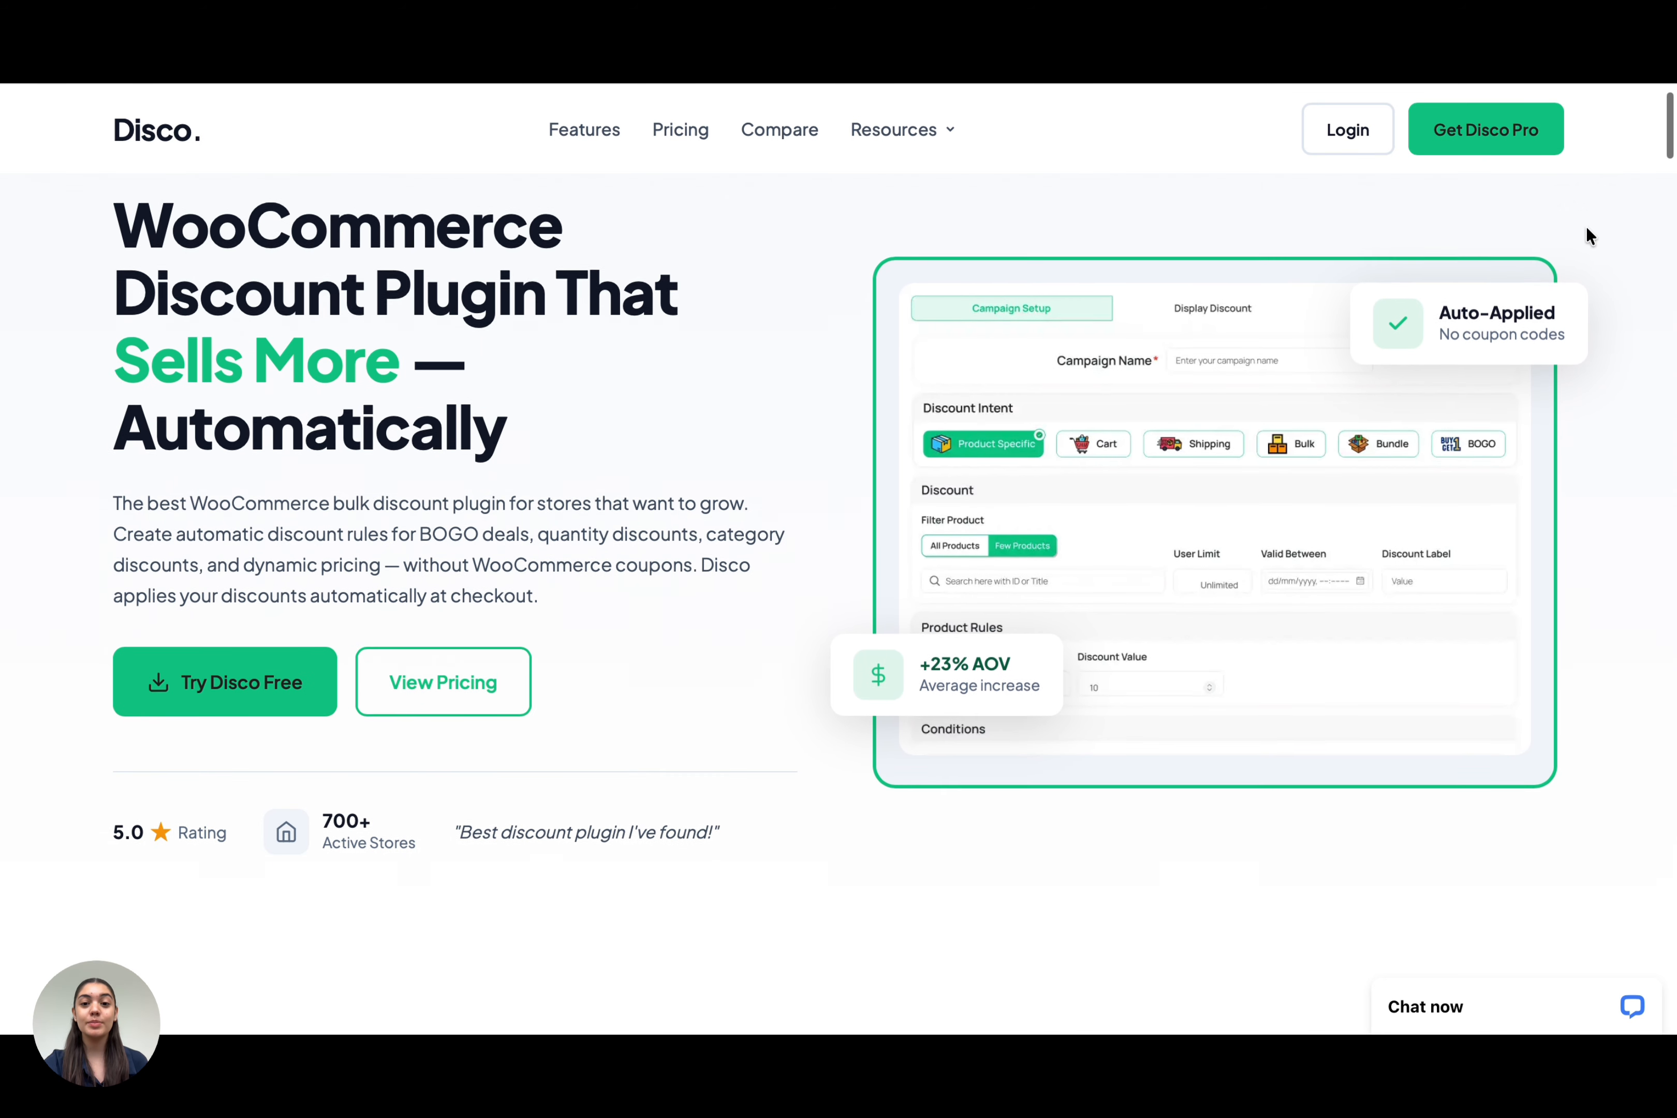
{"action": "scroll", "coordinate": [1587, 227], "scroll_direction": "down", "scroll_amount": 2}
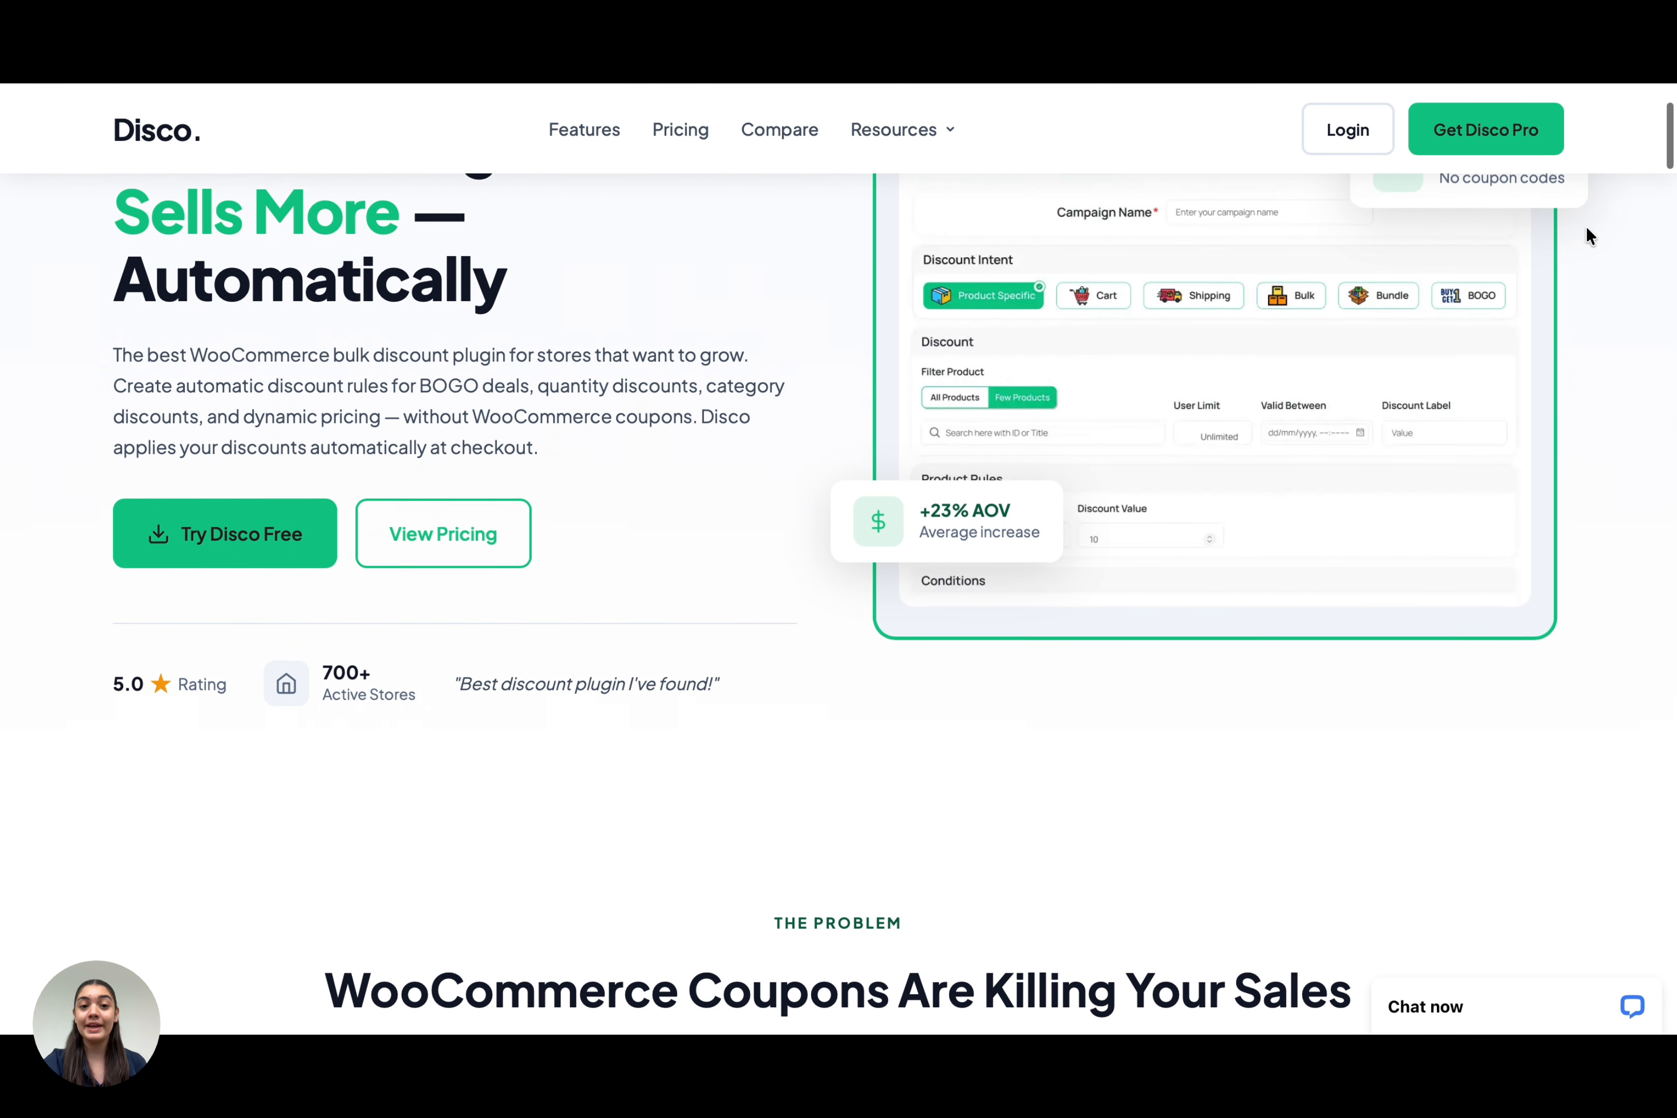
{"action": "scroll", "coordinate": [1587, 228], "scroll_direction": "down", "scroll_amount": 2}
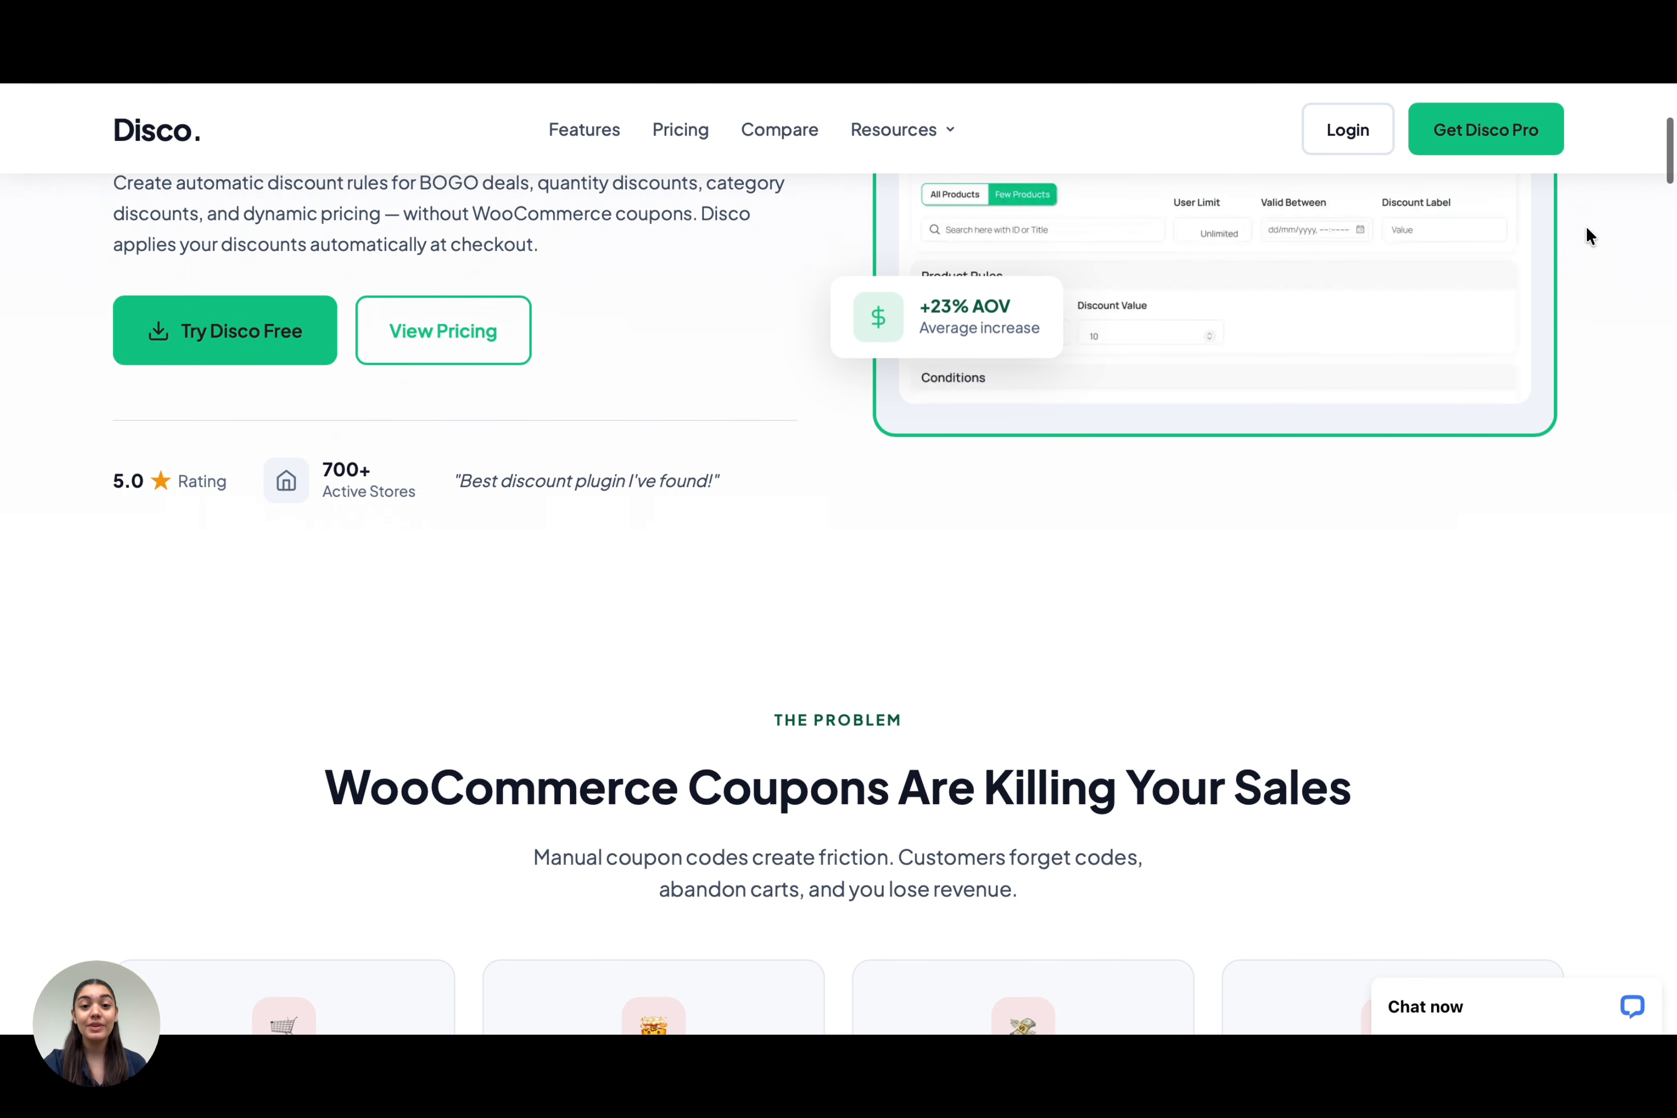
{"action": "scroll", "coordinate": [1587, 228], "scroll_direction": "down", "scroll_amount": 1}
{"action": "scroll", "coordinate": [1587, 227], "scroll_direction": "down", "scroll_amount": 2}
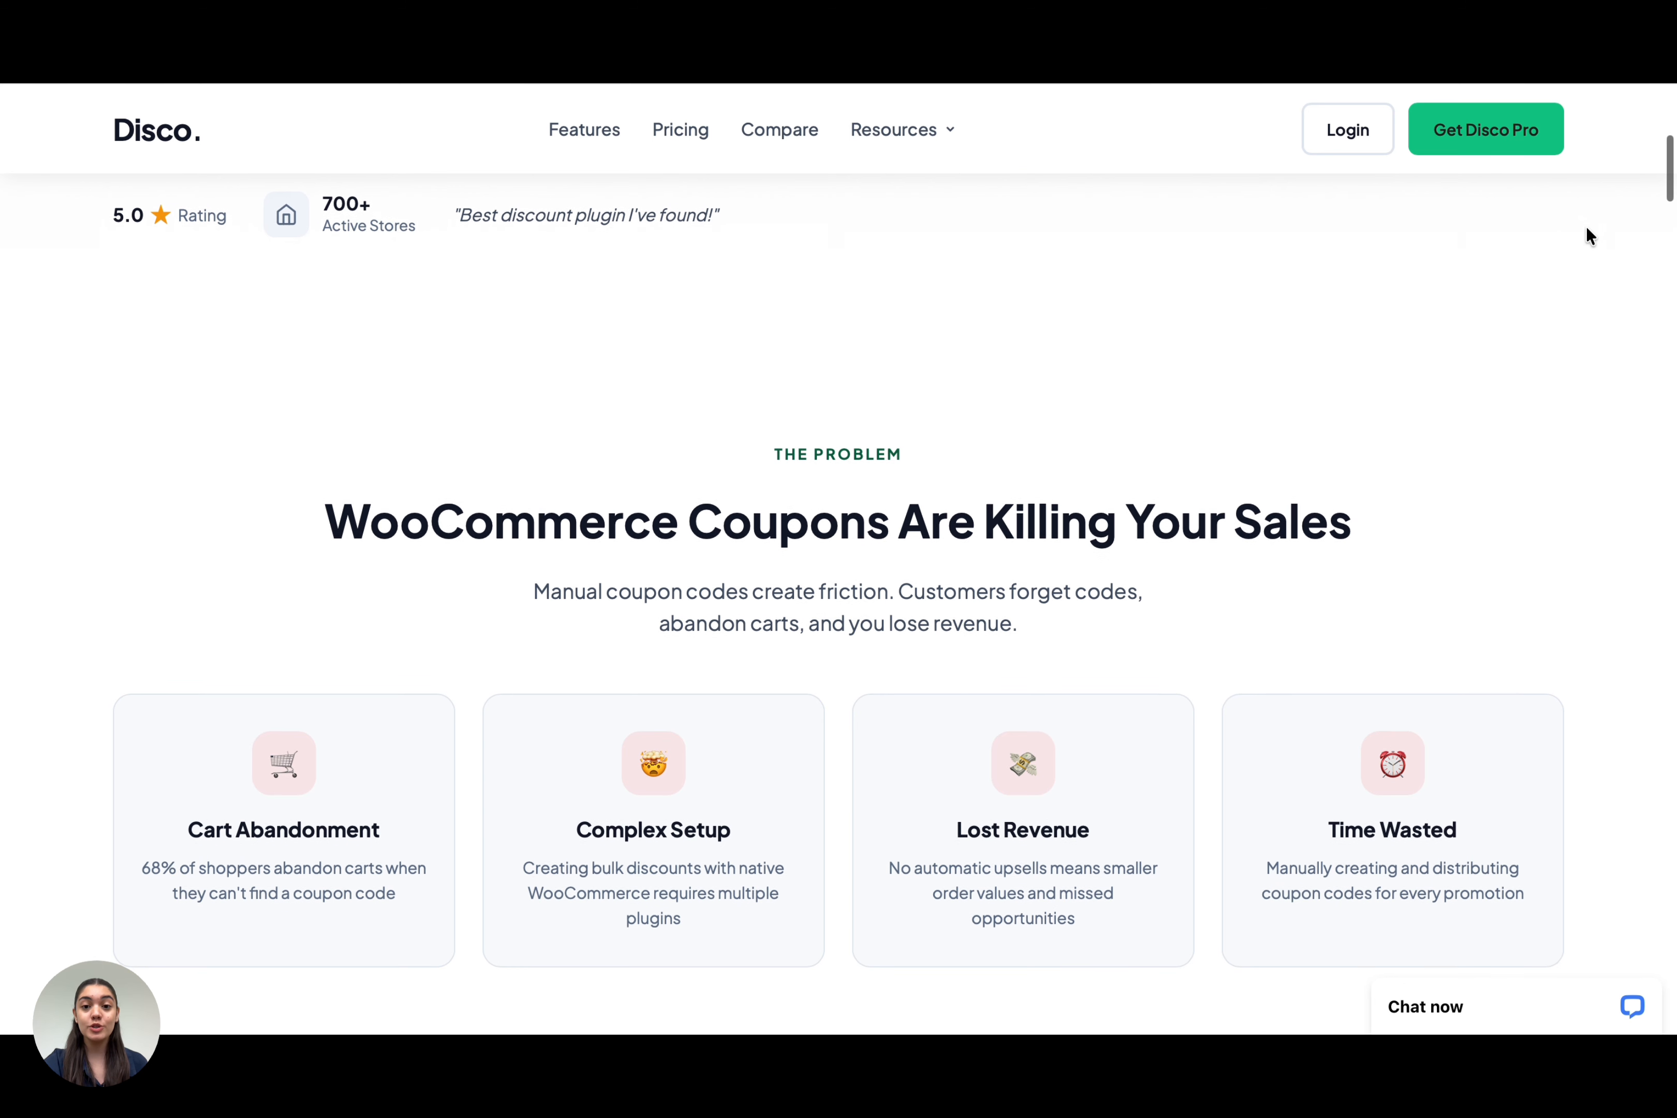
{"action": "scroll", "coordinate": [1587, 228], "scroll_direction": "down", "scroll_amount": 2}
{"action": "scroll", "coordinate": [1587, 228], "scroll_direction": "down", "scroll_amount": 5}
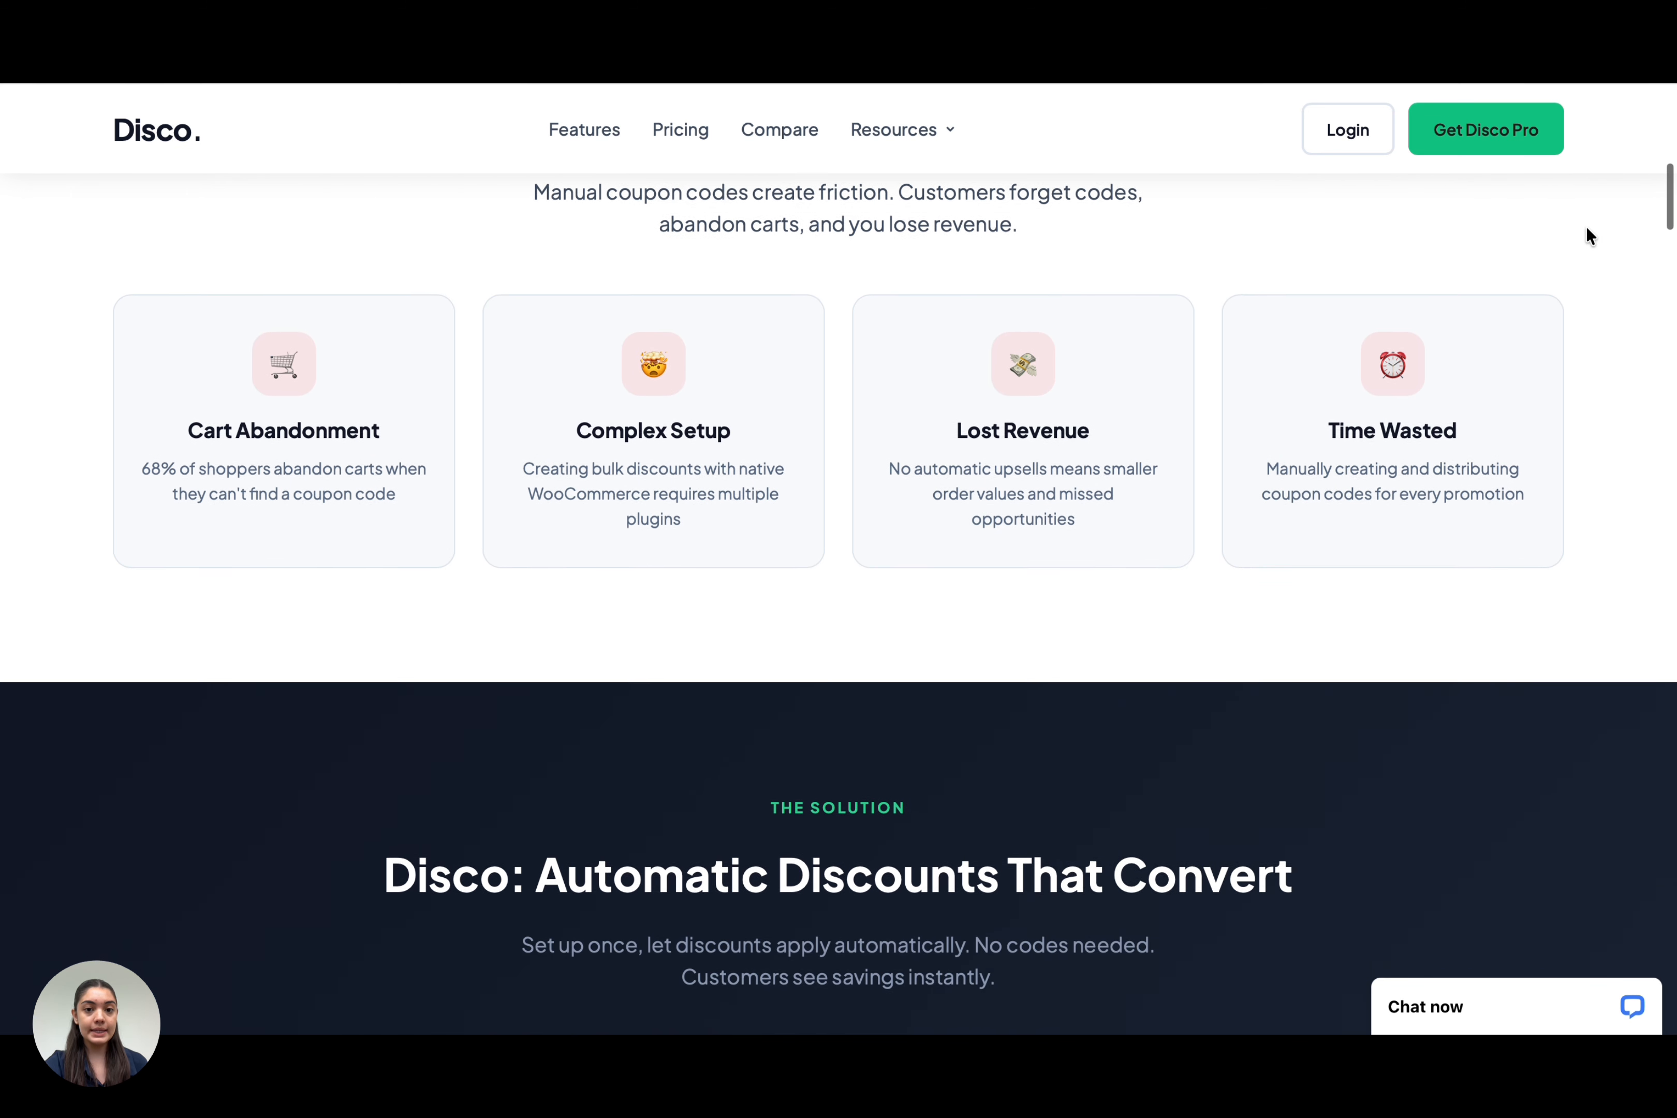
{"action": "scroll", "coordinate": [1587, 228], "scroll_direction": "down", "scroll_amount": 3}
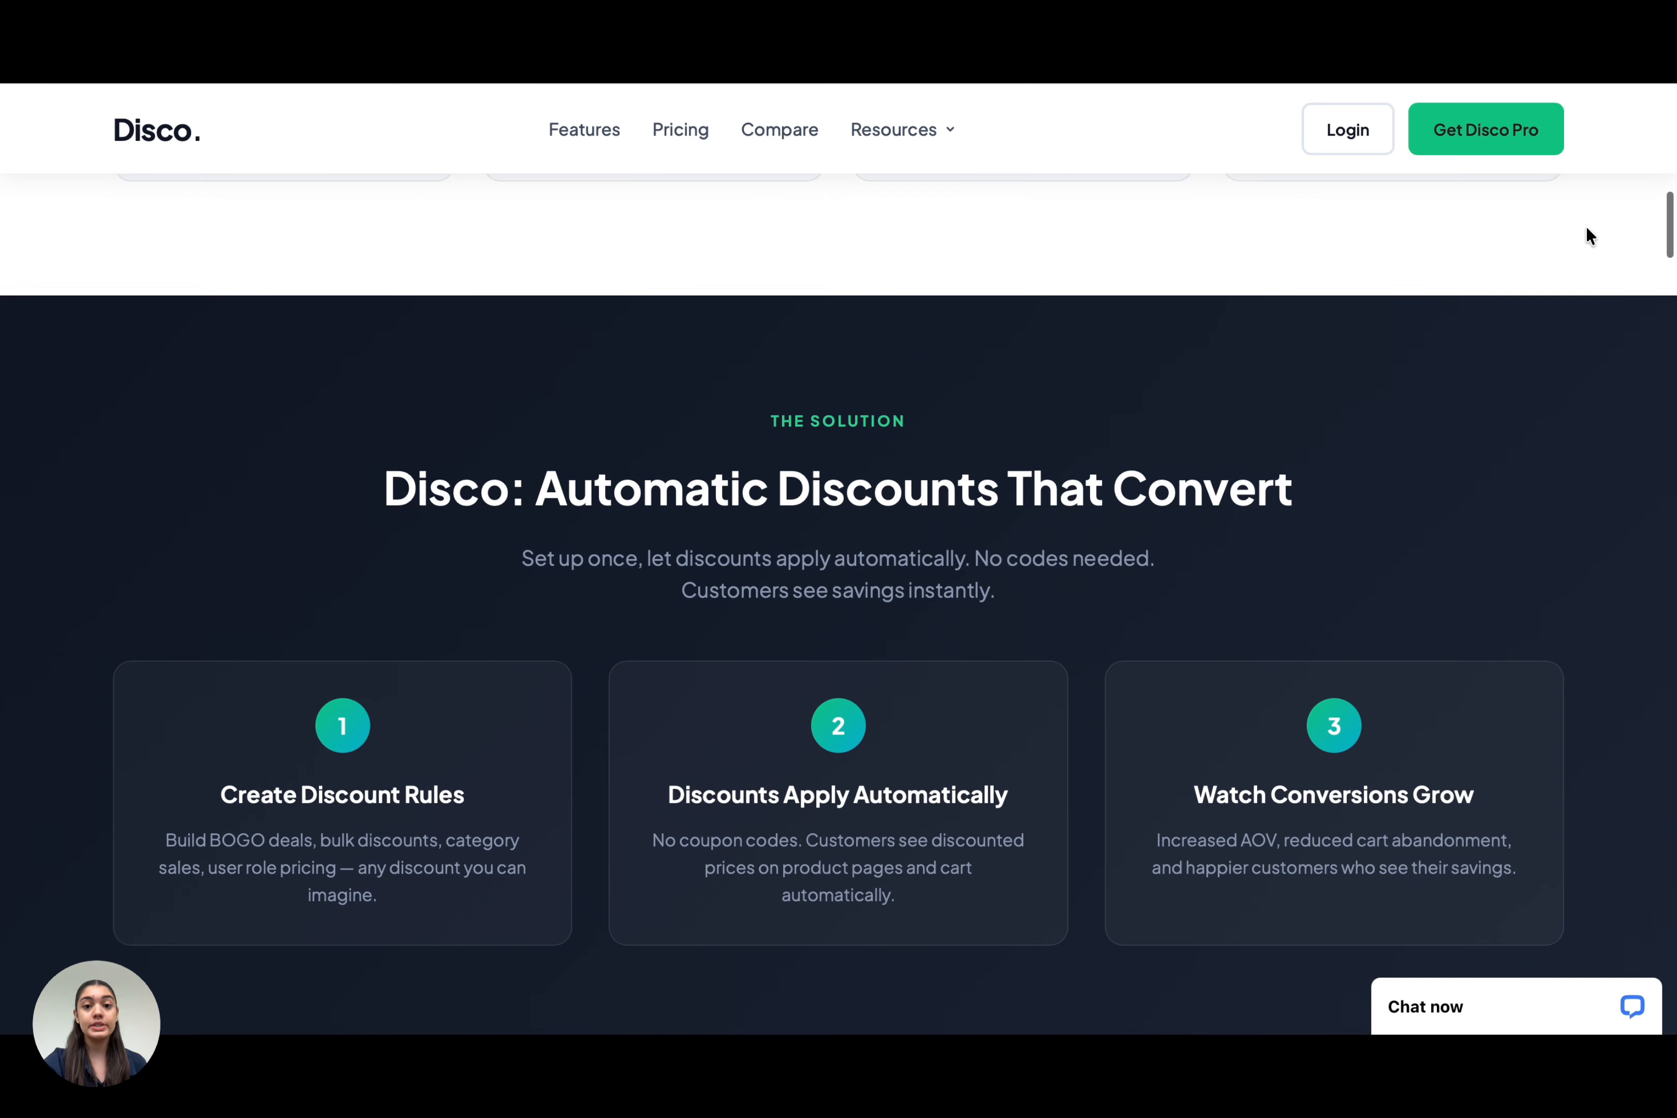
{"action": "scroll", "coordinate": [1587, 228], "scroll_direction": "down", "scroll_amount": 4}
{"action": "scroll", "coordinate": [1587, 228], "scroll_direction": "down", "scroll_amount": 2}
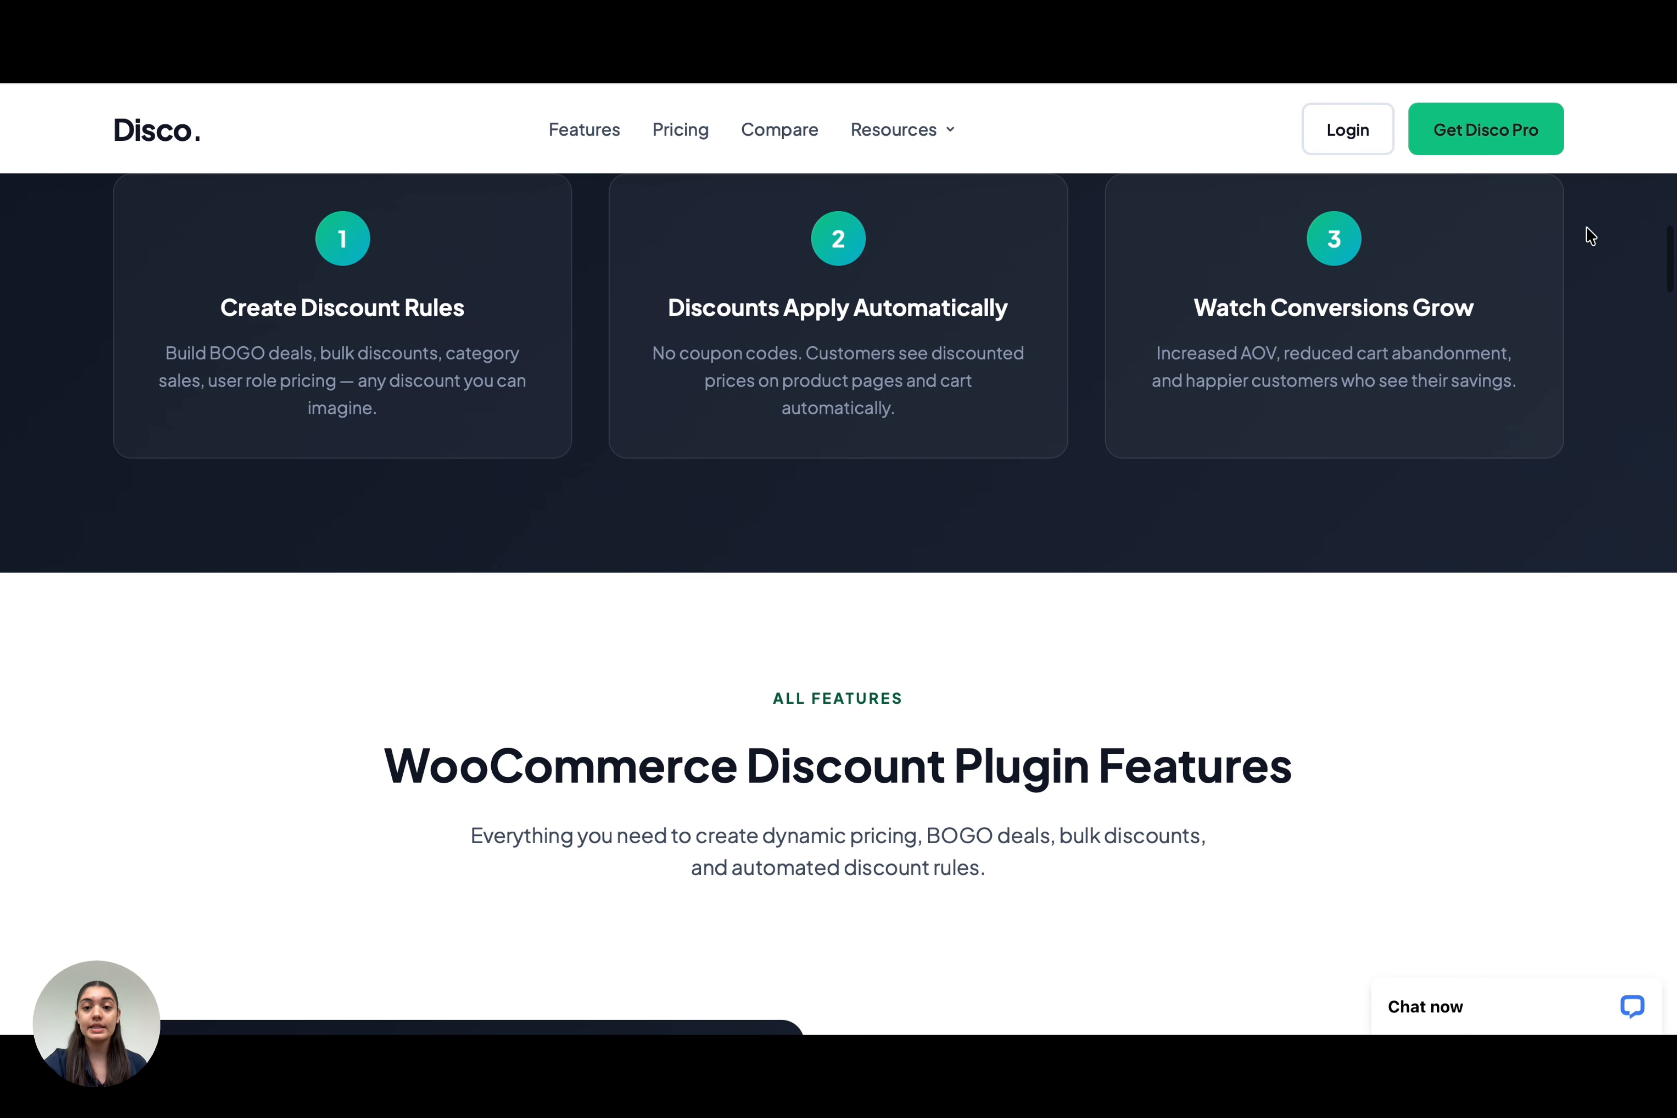
Step: Examine the website's feature sections on BOGO, bulk and tiered pricing, user role pricing, cart conditions and additional features
{"action": "scroll", "coordinate": [1586, 228], "scroll_direction": "down", "scroll_amount": 4}
{"action": "scroll", "coordinate": [1587, 228], "scroll_direction": "down", "scroll_amount": 2}
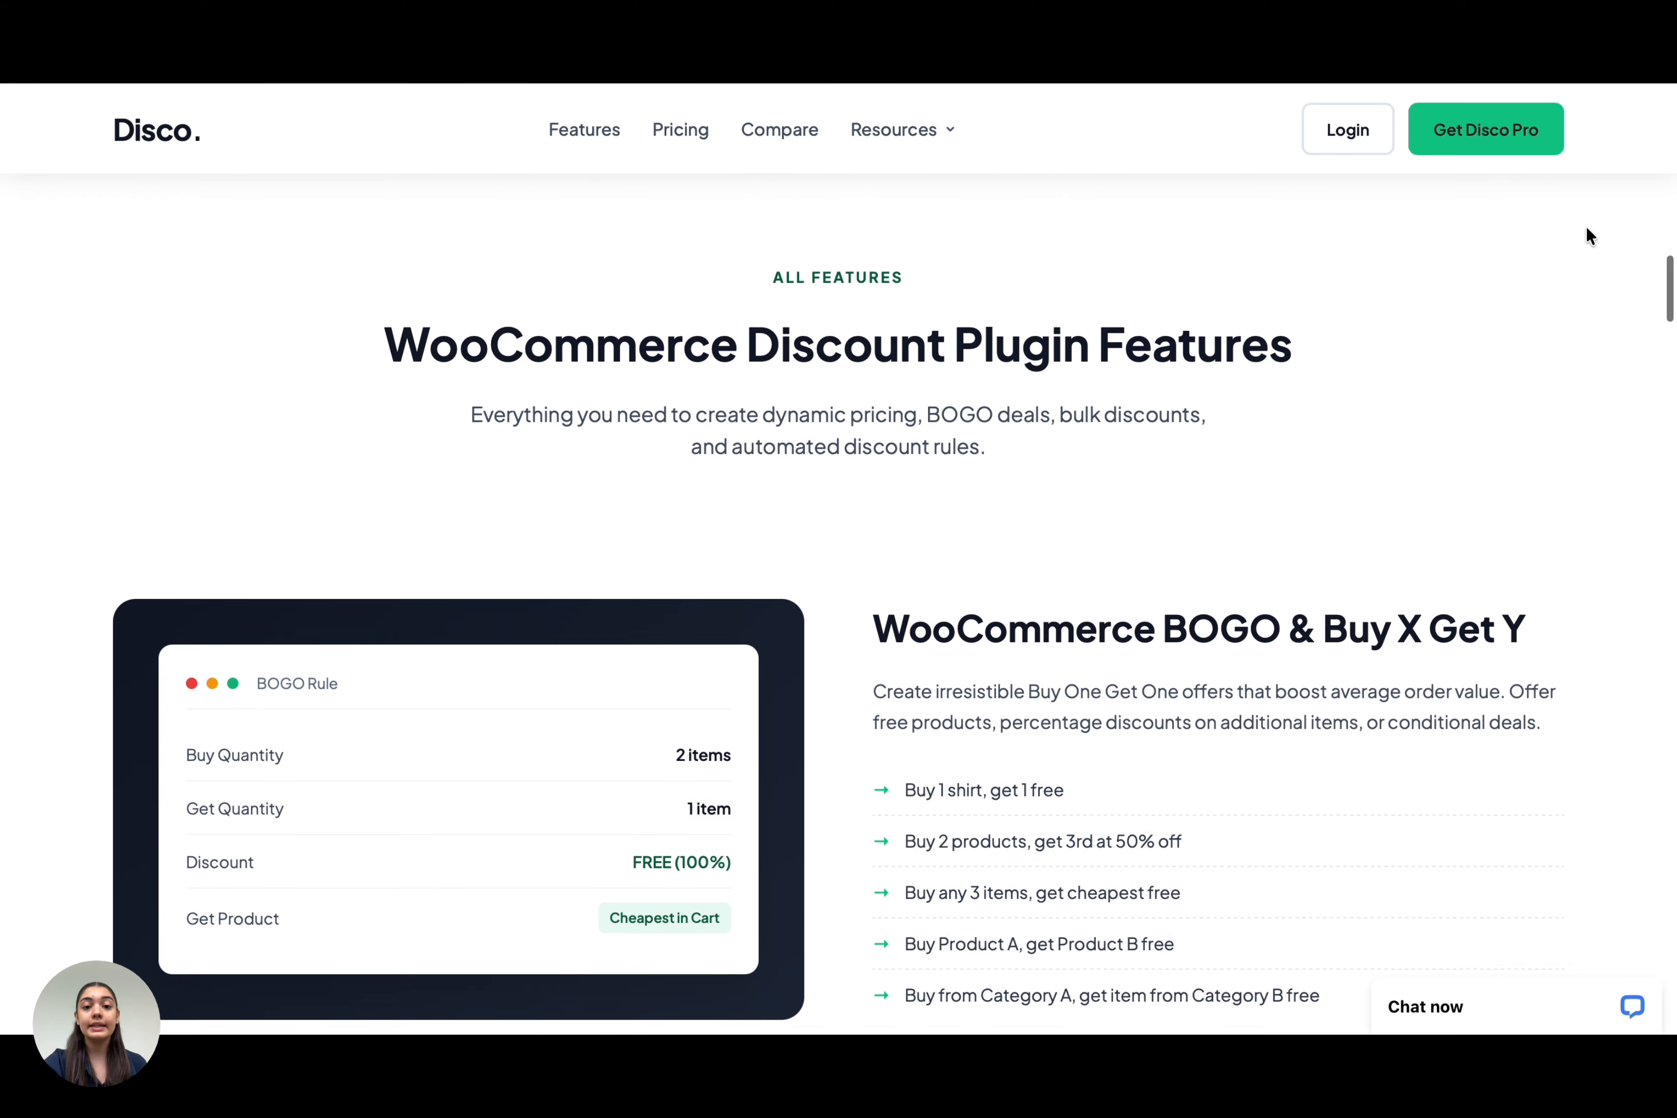
{"action": "scroll", "coordinate": [1587, 228], "scroll_direction": "down", "scroll_amount": 3}
{"action": "scroll", "coordinate": [1586, 227], "scroll_direction": "down", "scroll_amount": 3}
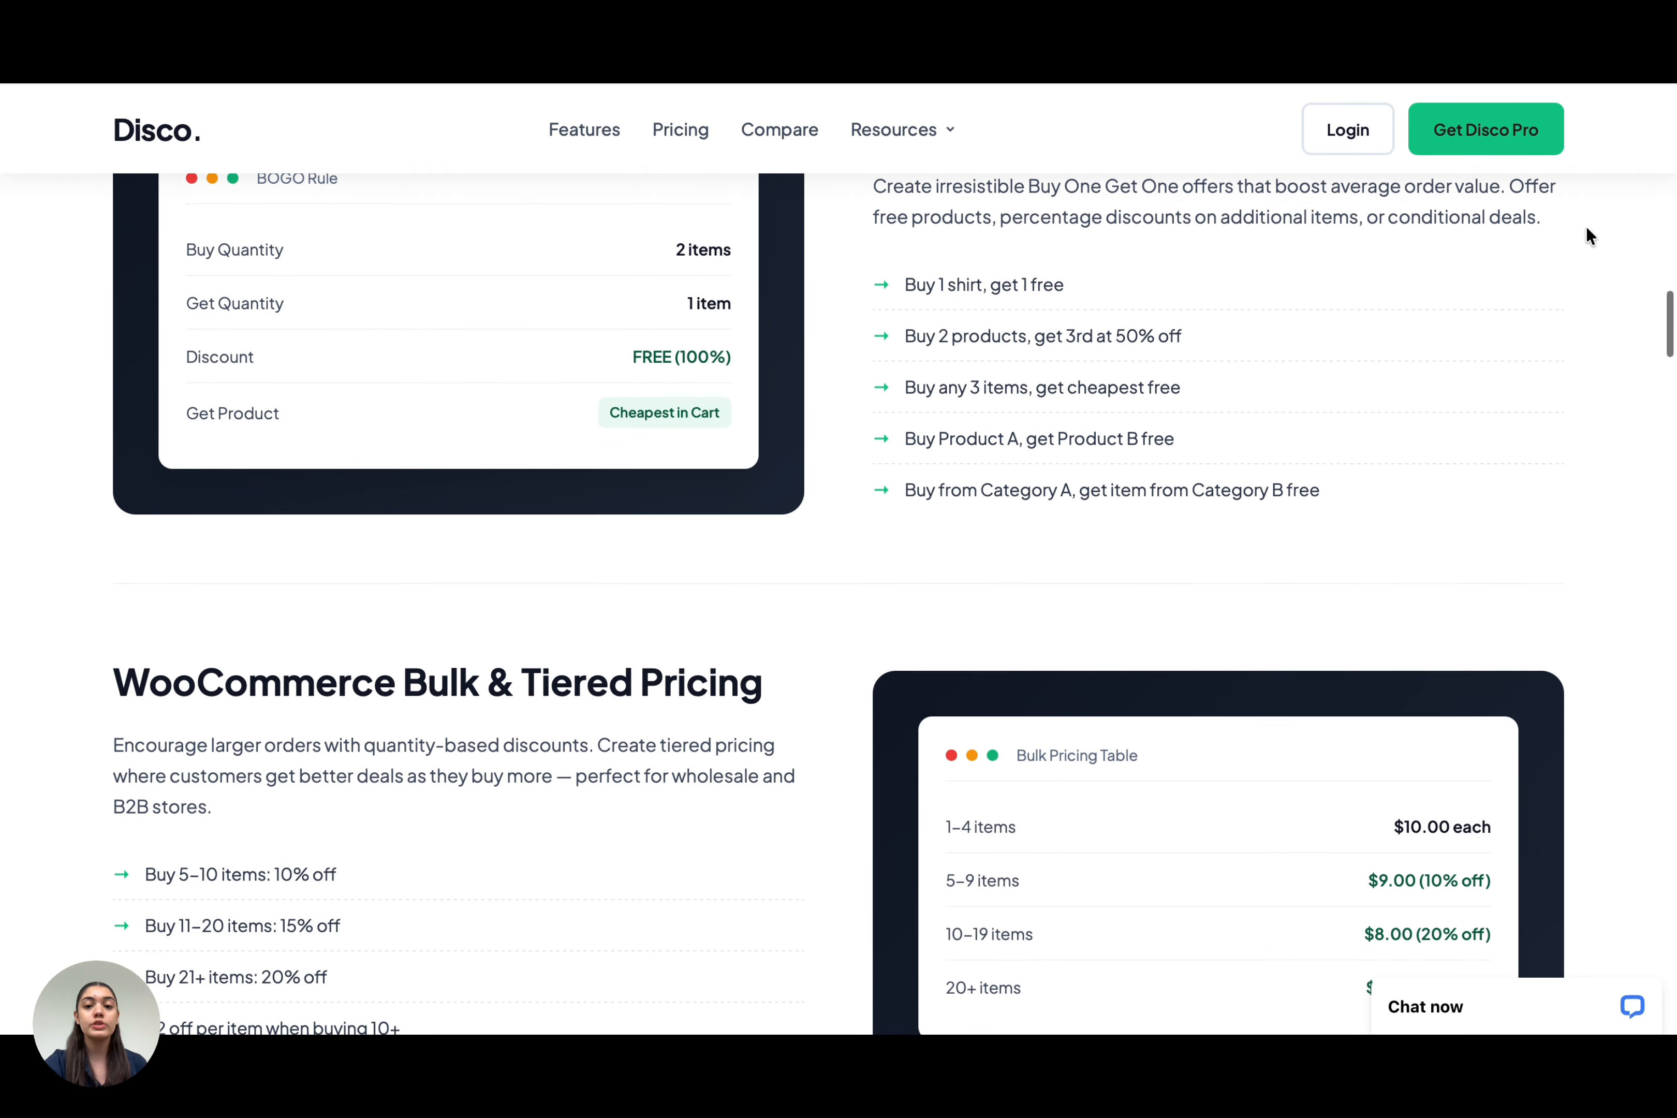
{"action": "scroll", "coordinate": [1587, 228], "scroll_direction": "down", "scroll_amount": 2}
{"action": "scroll", "coordinate": [1587, 227], "scroll_direction": "down", "scroll_amount": 3}
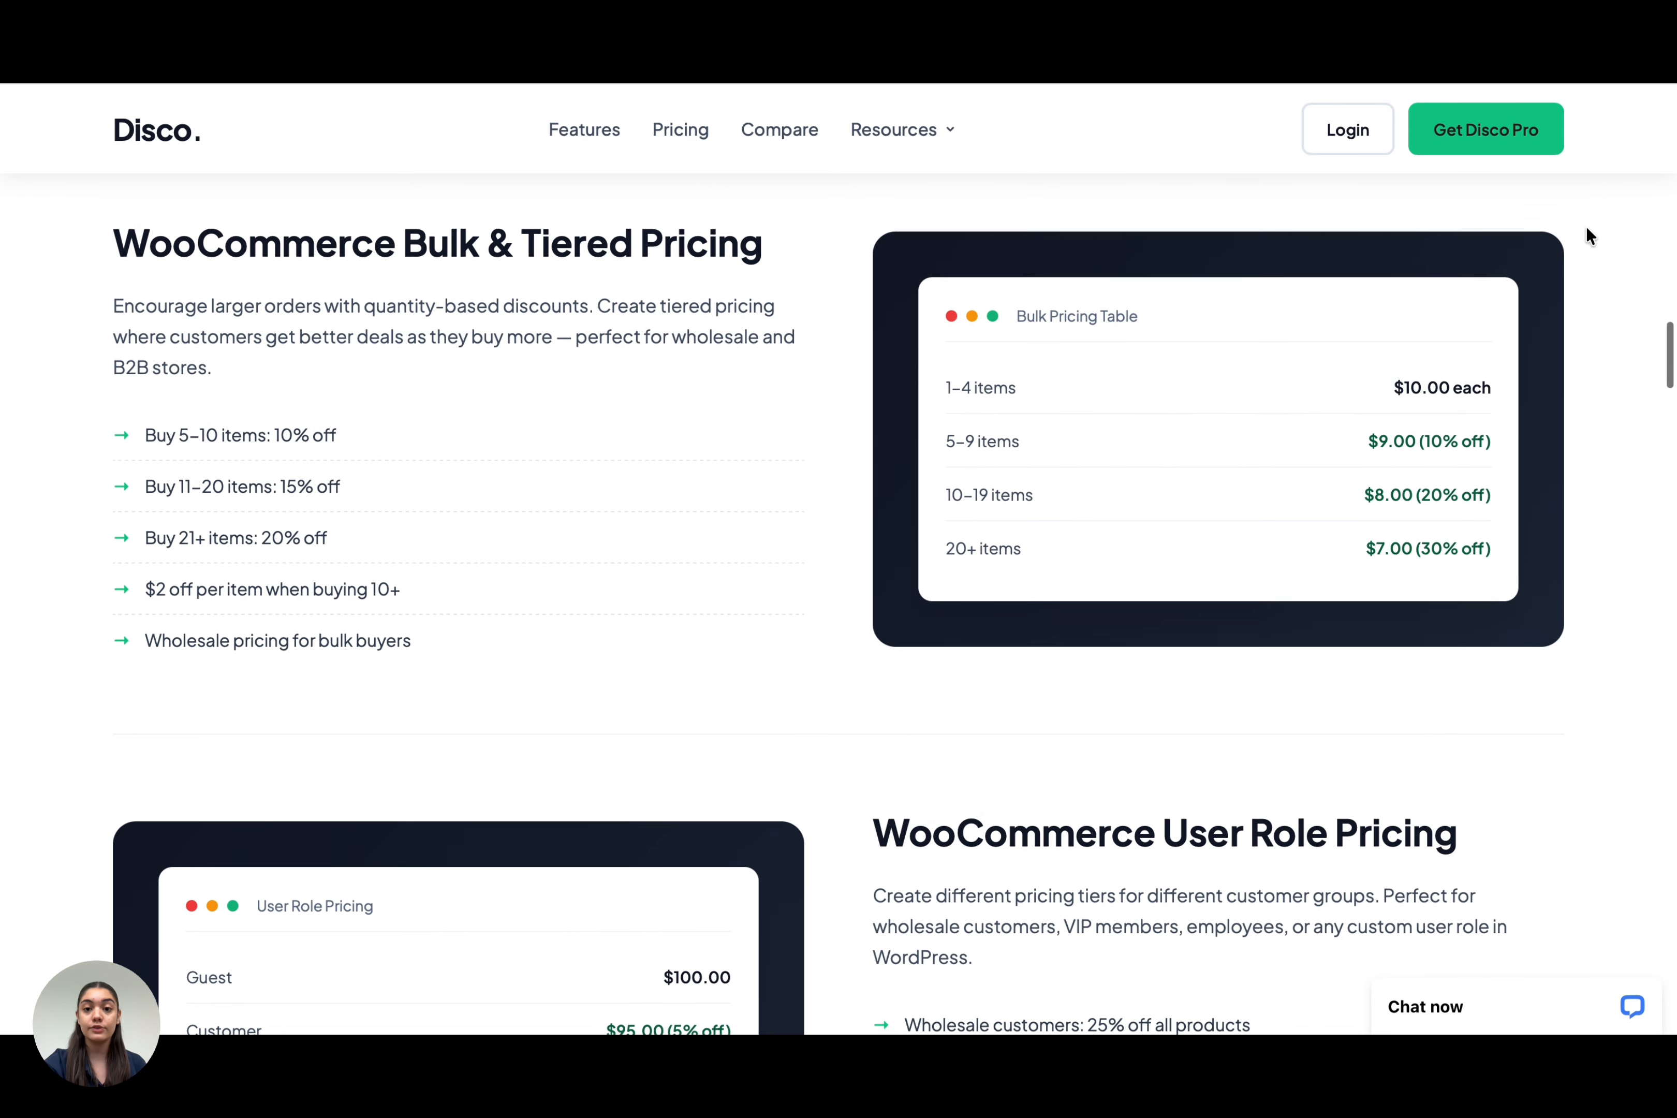
{"action": "scroll", "coordinate": [1587, 227], "scroll_direction": "down", "scroll_amount": 2}
{"action": "scroll", "coordinate": [1586, 228], "scroll_direction": "down", "scroll_amount": 3}
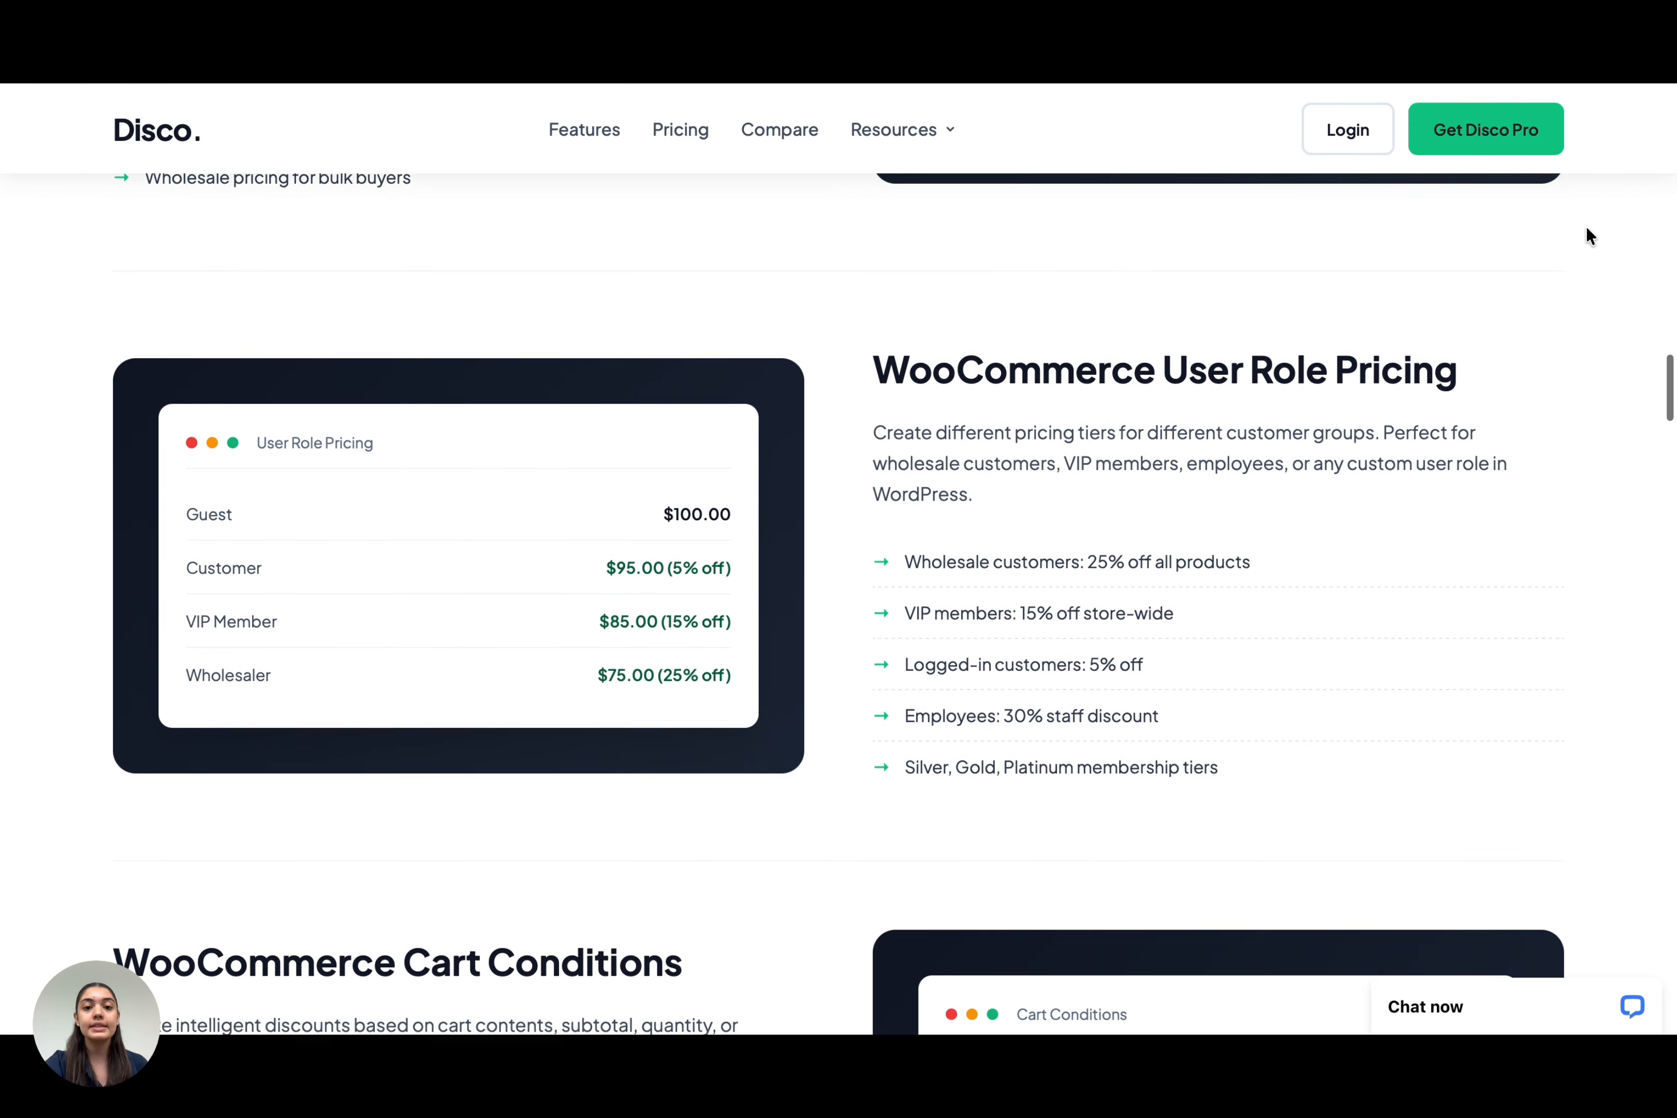
{"action": "scroll", "coordinate": [1587, 228], "scroll_direction": "down", "scroll_amount": 2}
{"action": "scroll", "coordinate": [1587, 227], "scroll_direction": "down", "scroll_amount": 7}
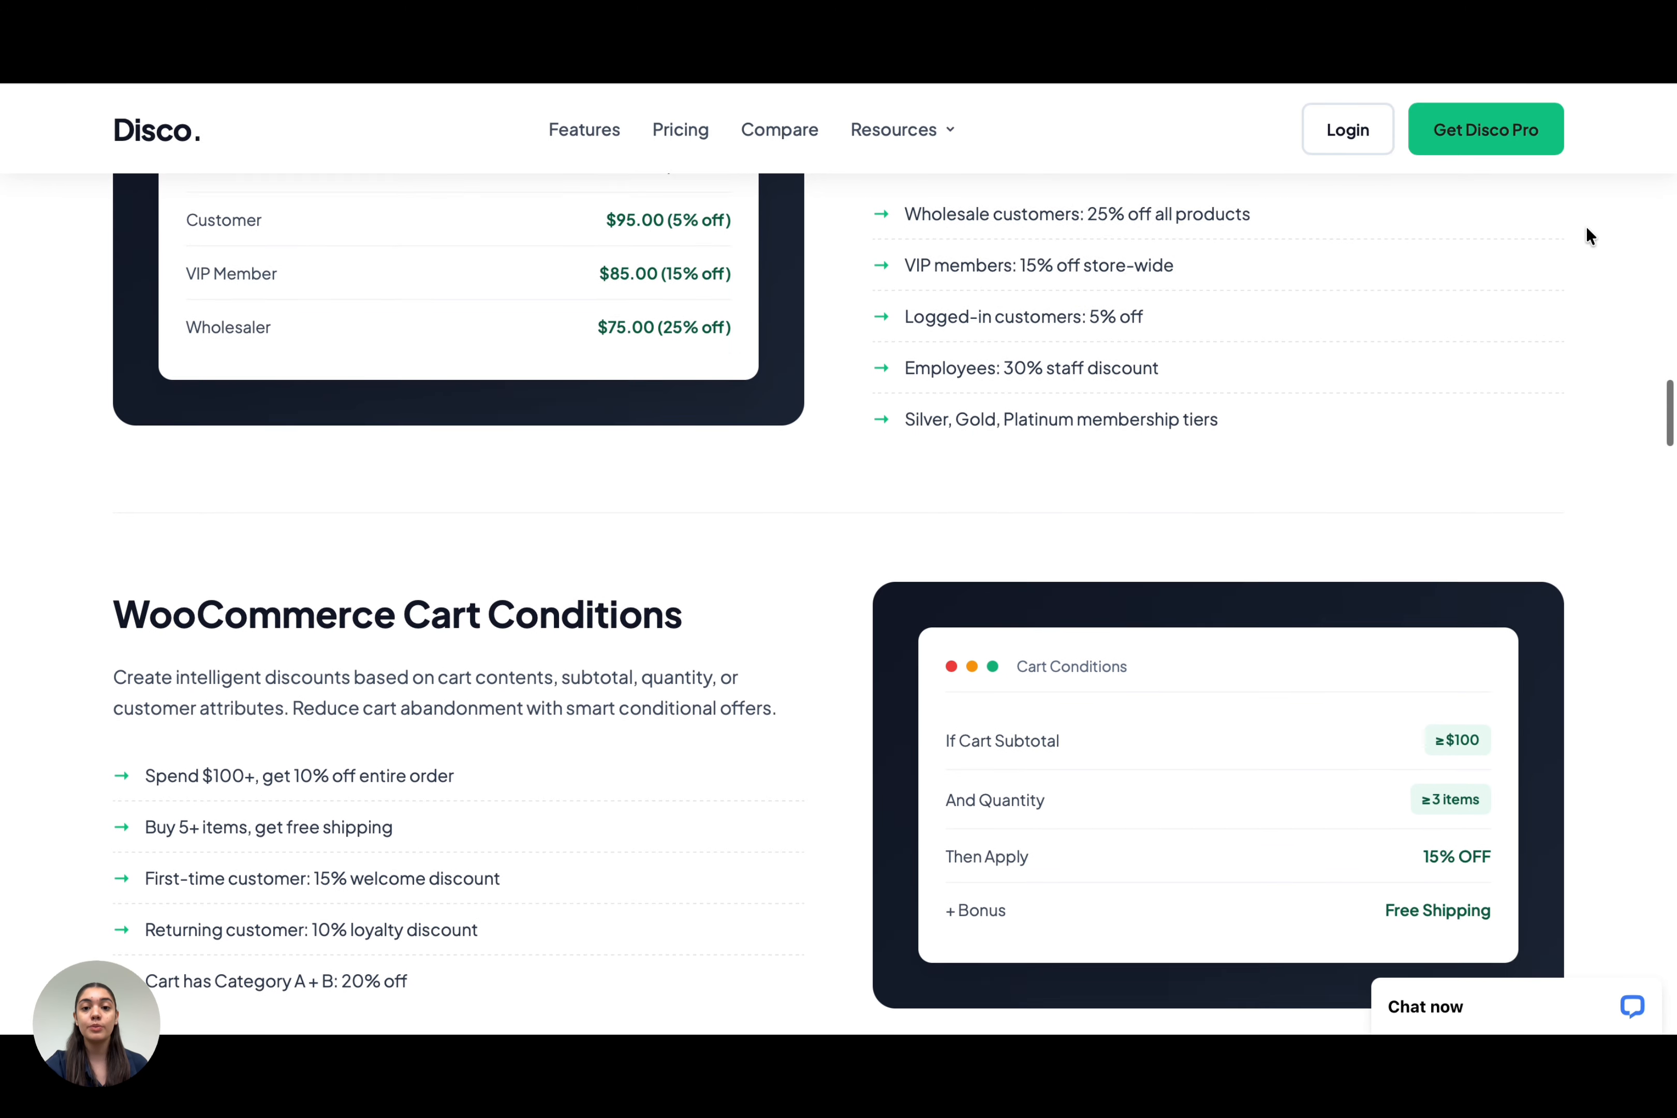
{"action": "scroll", "coordinate": [1586, 228], "scroll_direction": "down", "scroll_amount": 6}
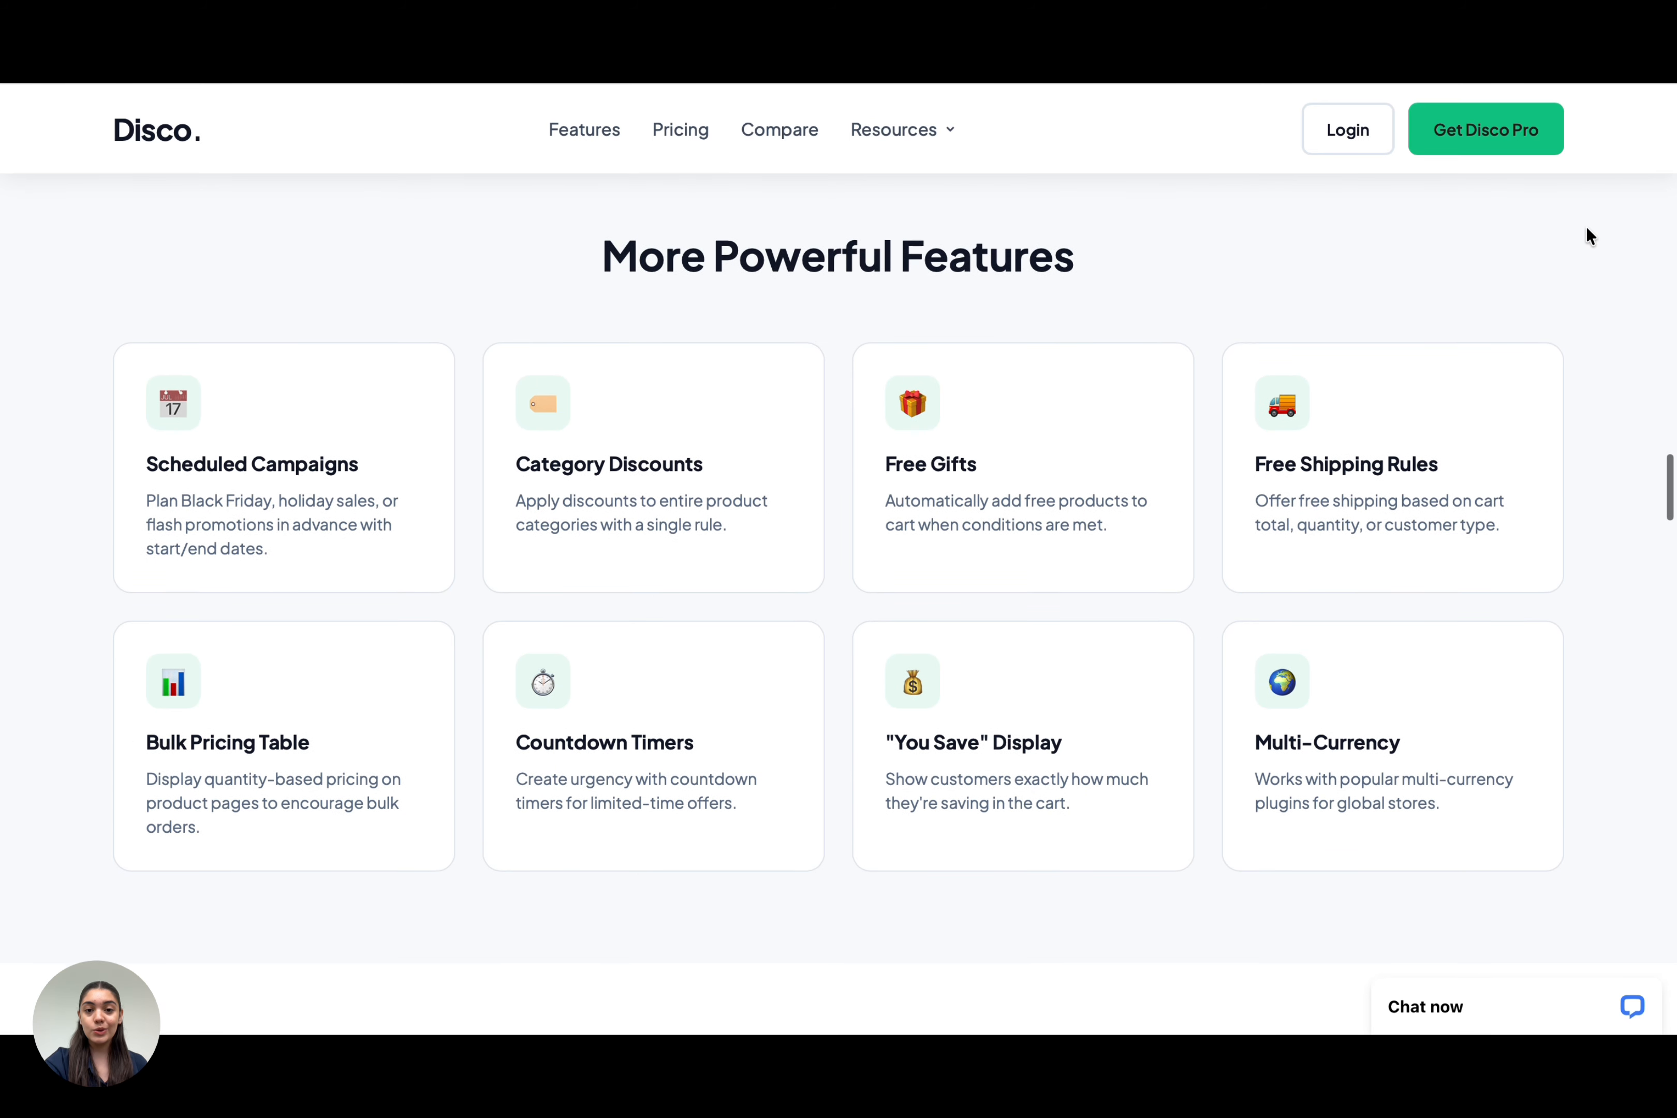
Step: Review the yearly pricing plans from Free to 10 Sites and the 5-Year Loyalty Rewards programs
{"action": "scroll", "coordinate": [1587, 228], "scroll_direction": "down", "scroll_amount": 10}
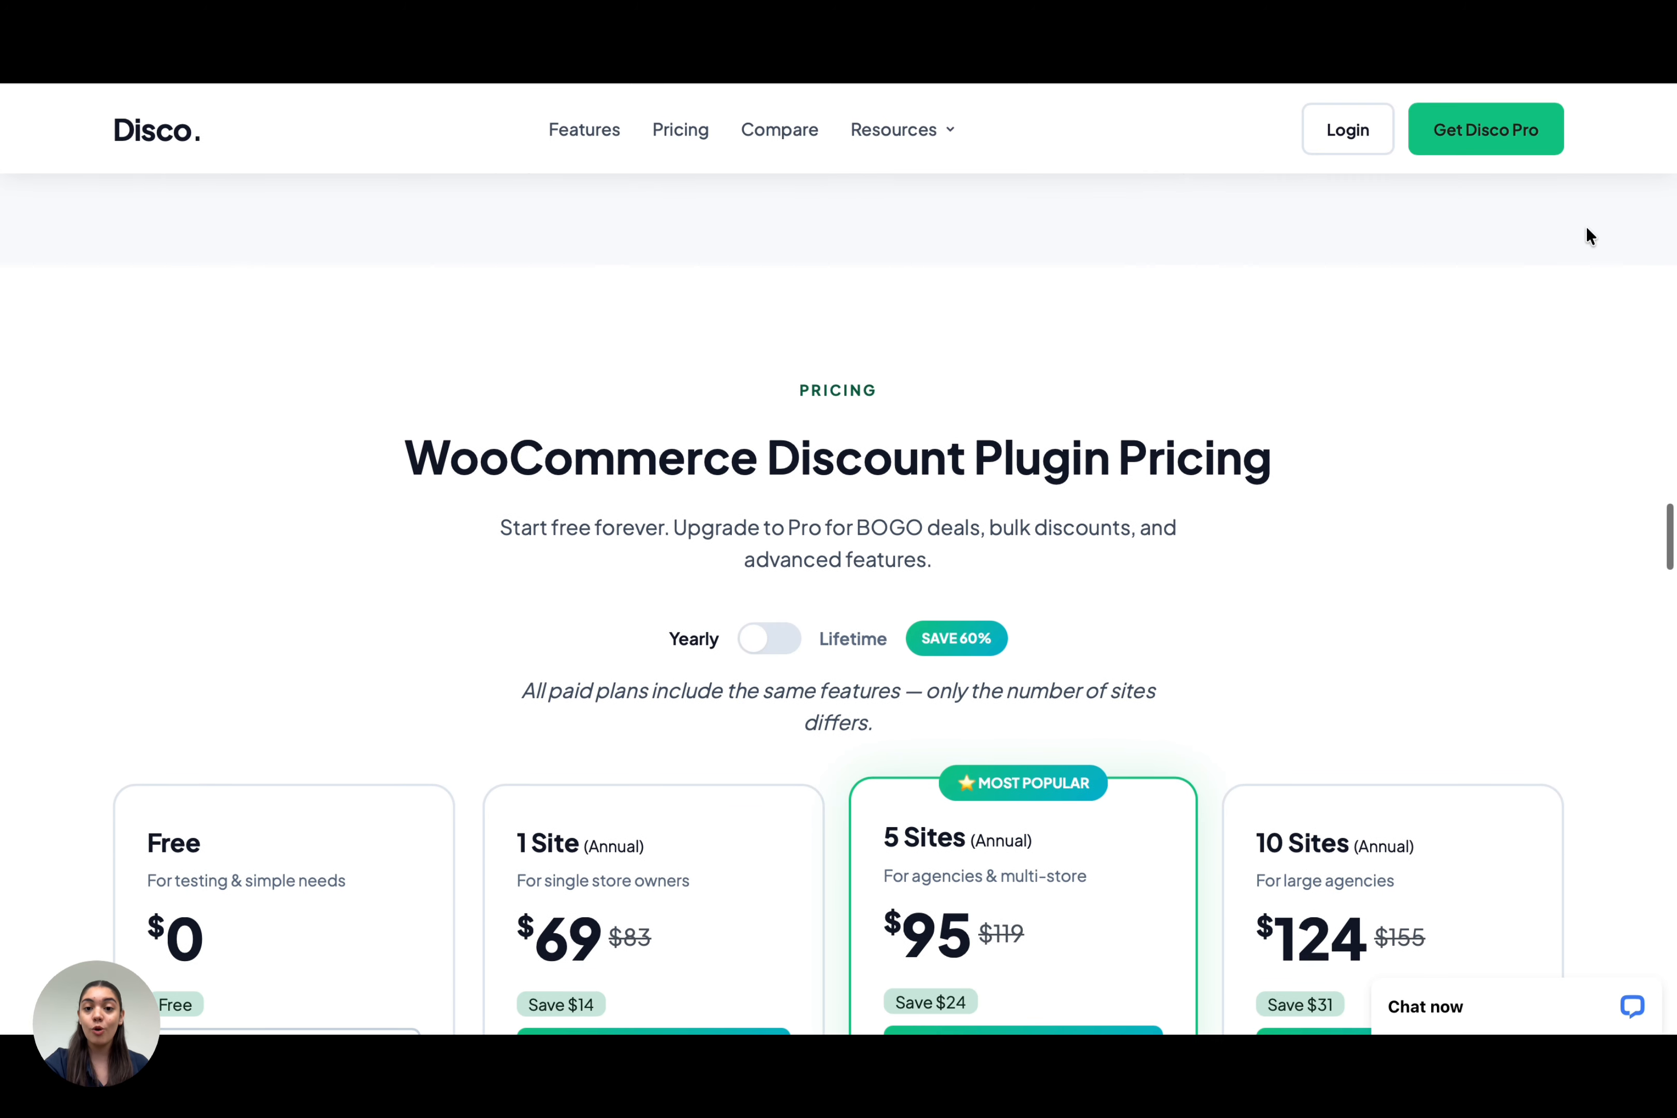
{"action": "scroll", "coordinate": [1587, 228], "scroll_direction": "down", "scroll_amount": 7}
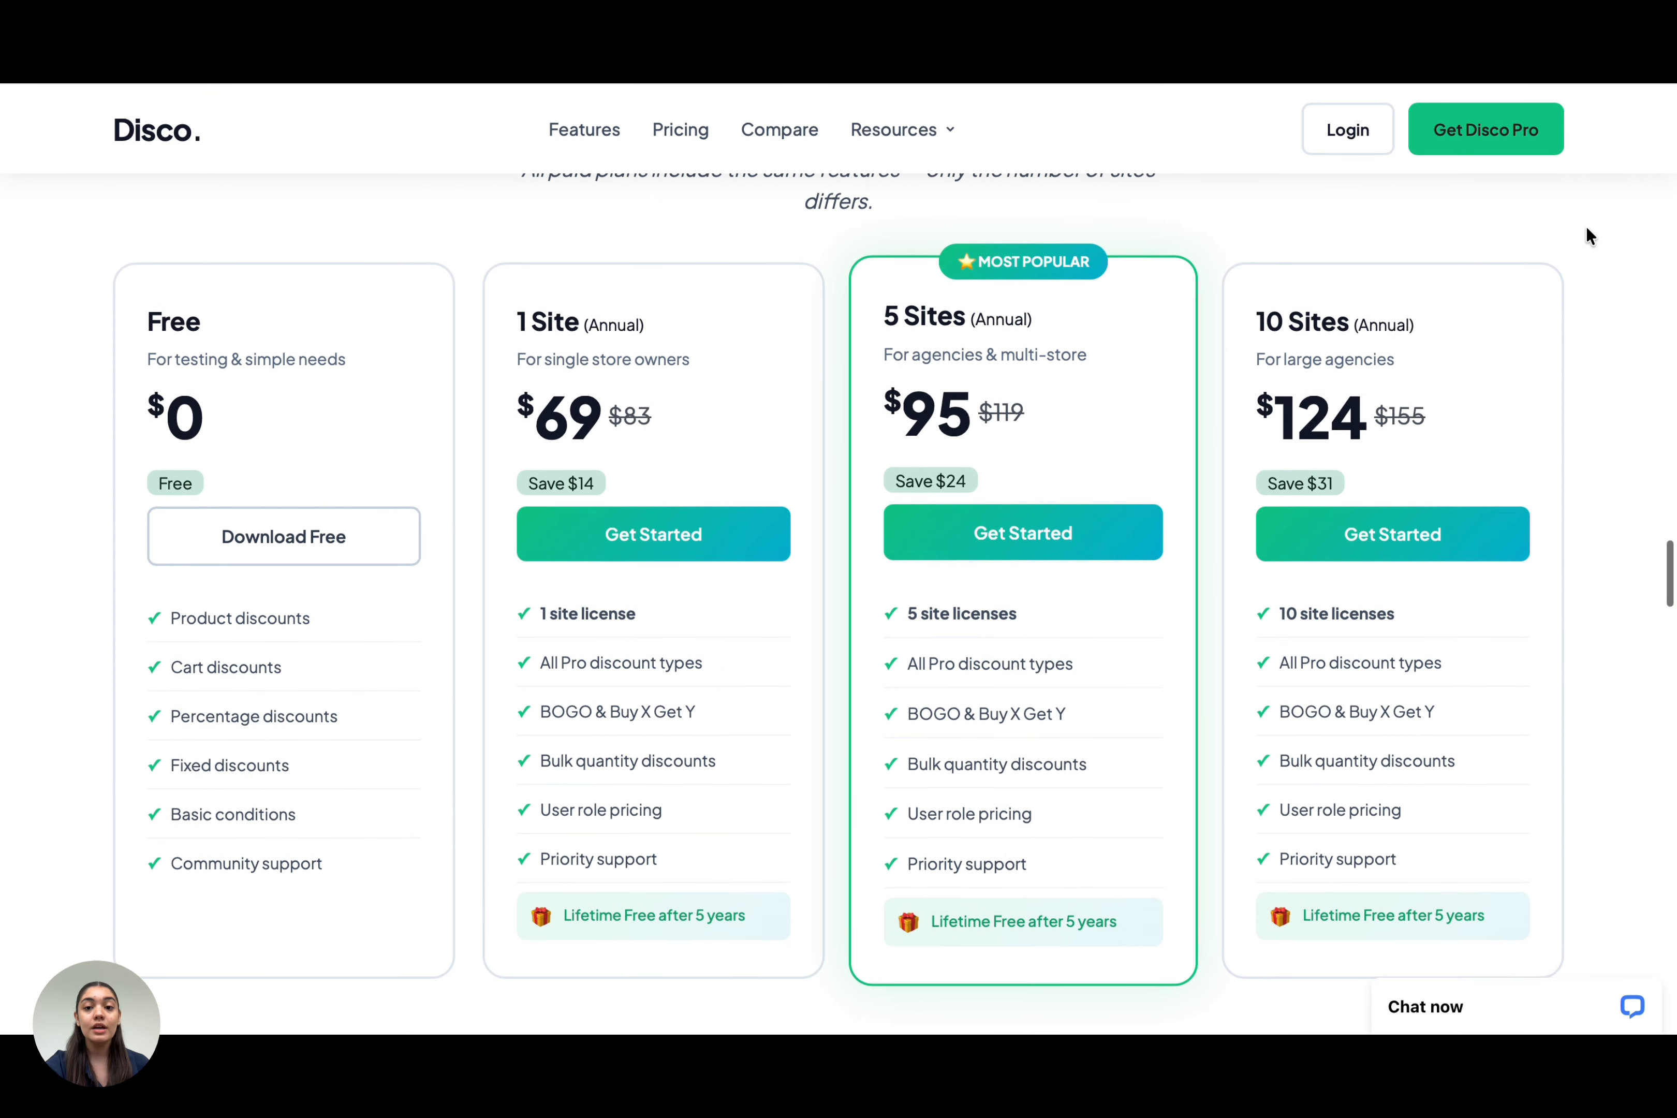
{"action": "scroll", "coordinate": [1587, 229], "scroll_direction": "down", "scroll_amount": 9}
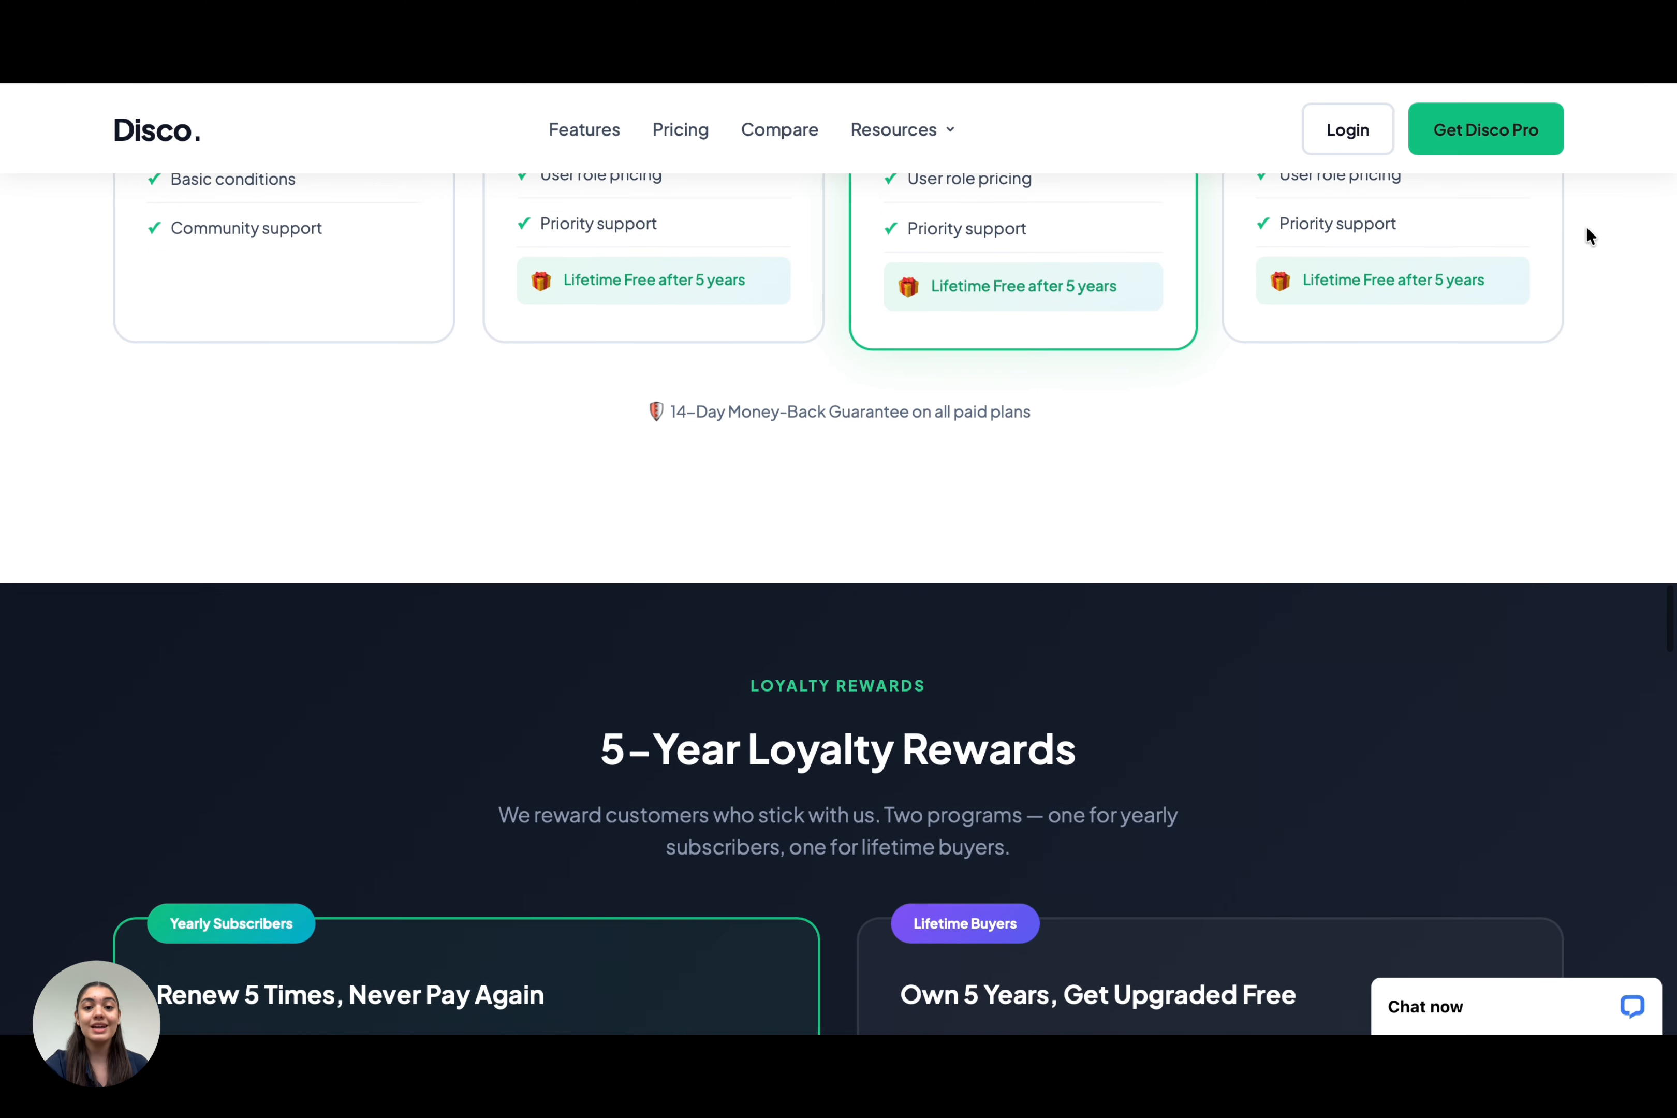
{"action": "scroll", "coordinate": [1586, 227], "scroll_direction": "down", "scroll_amount": 7}
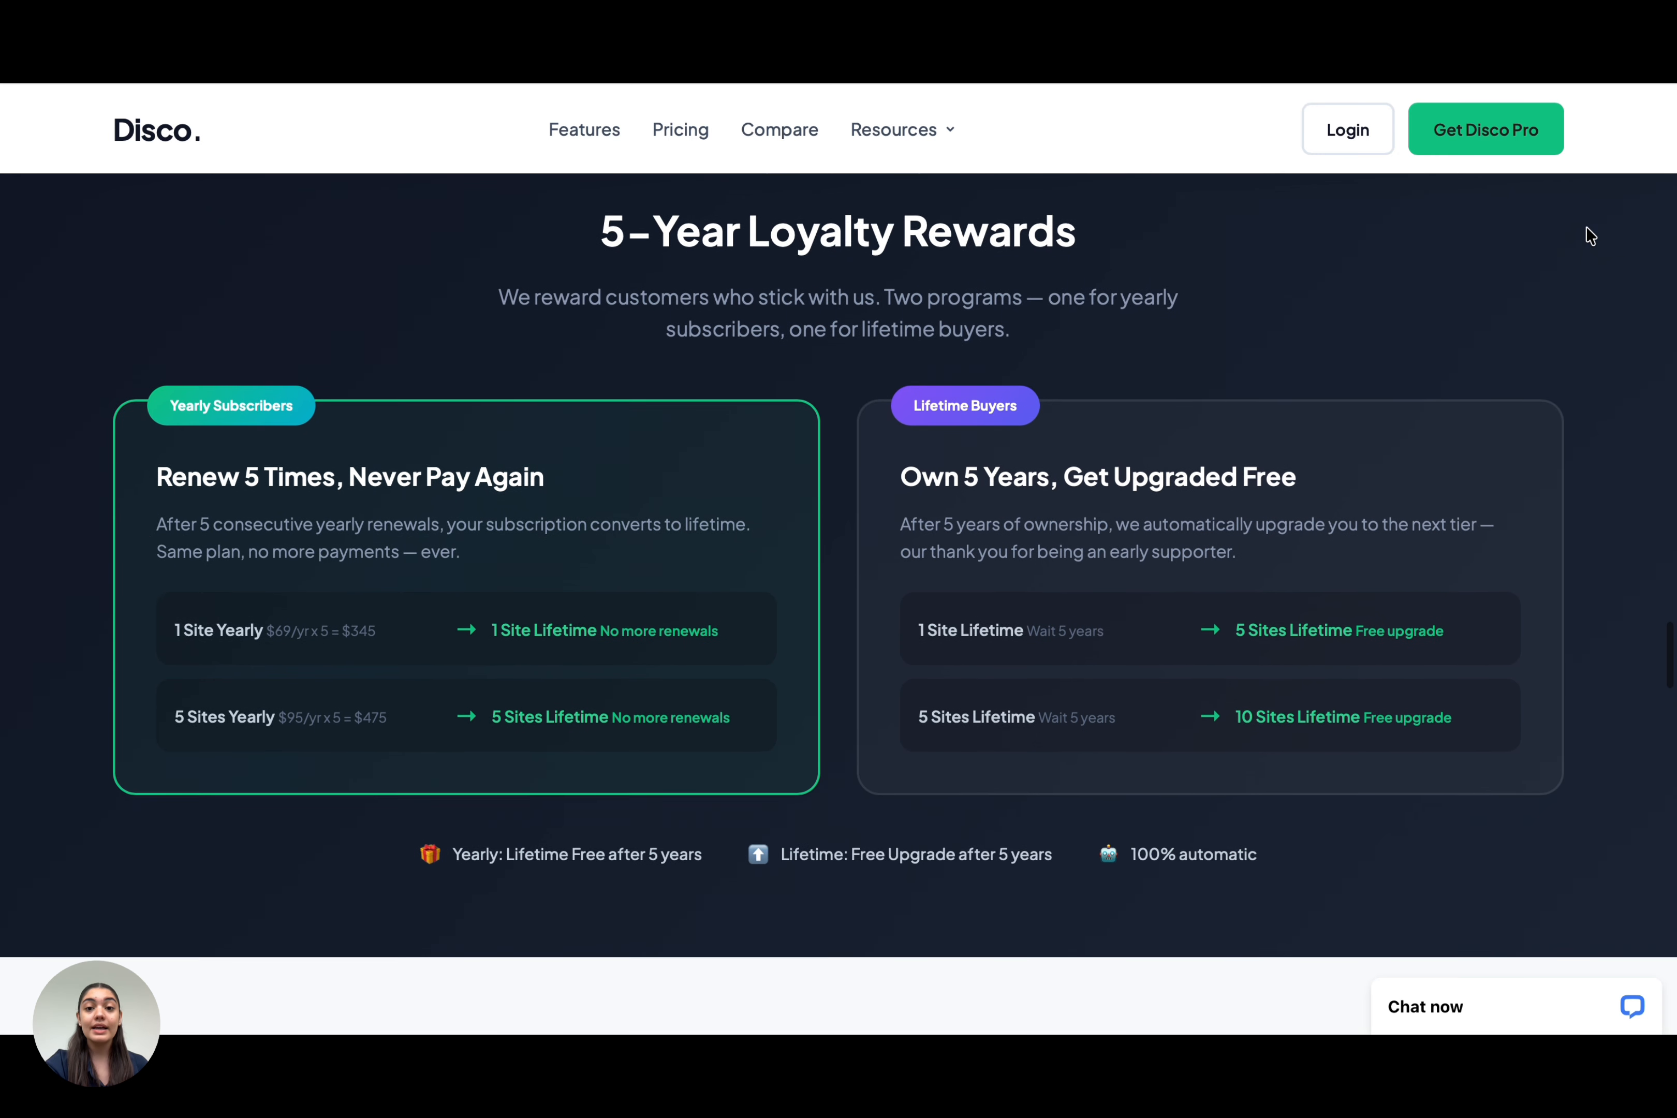
Step: Look through the Free vs Pro comparison table, the testimonials and the frequently asked questions down to the closing section
{"action": "scroll", "coordinate": [1591, 235], "scroll_direction": "down", "scroll_amount": 8}
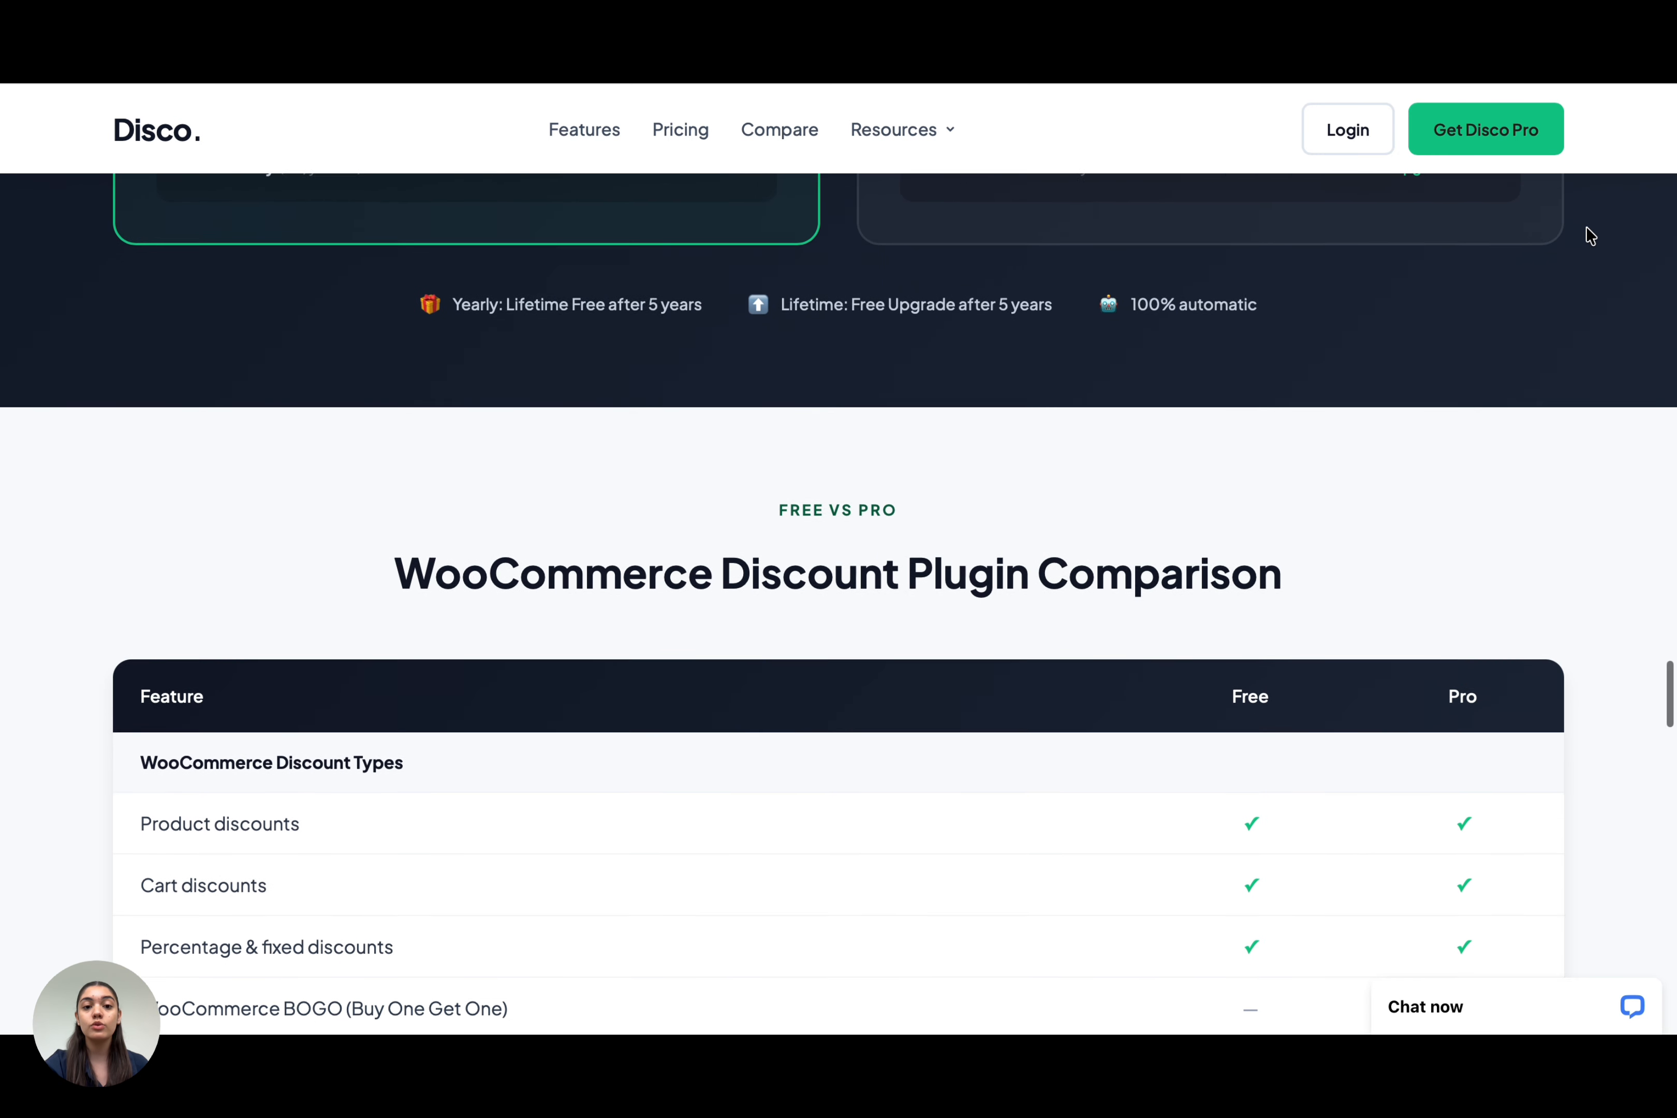
{"action": "scroll", "coordinate": [1589, 236], "scroll_direction": "down", "scroll_amount": 10}
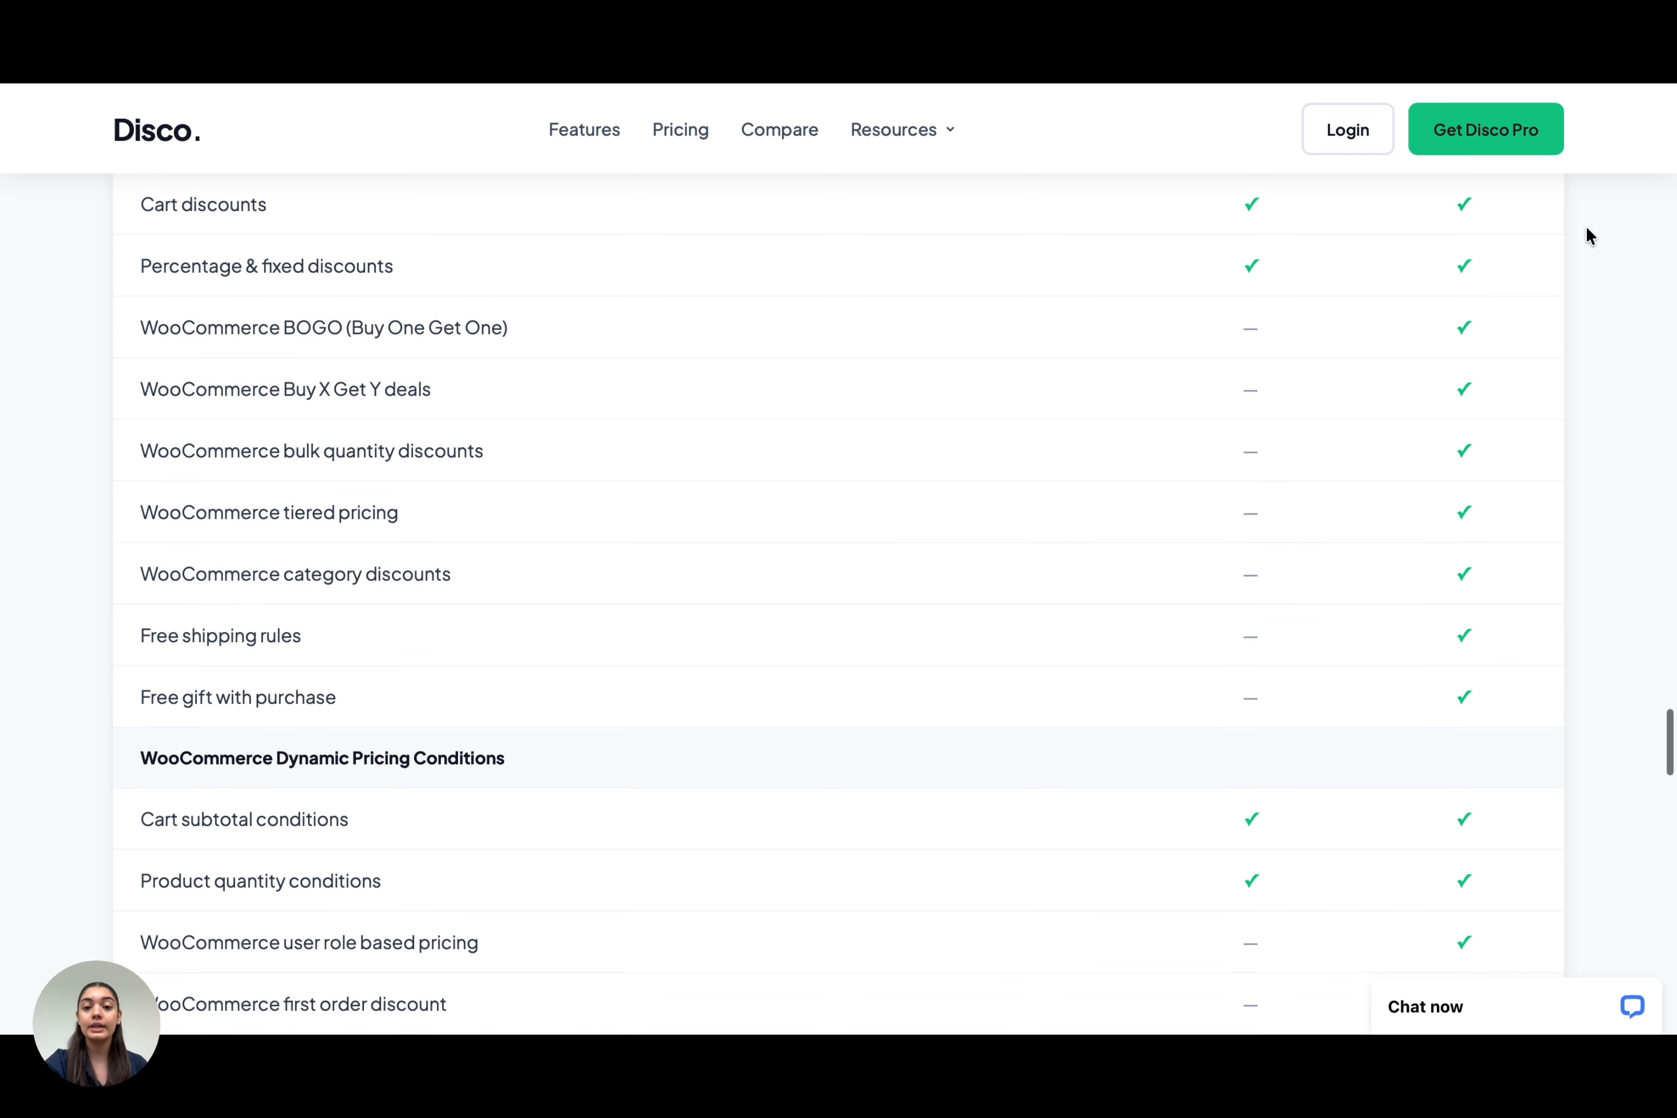
{"action": "scroll", "coordinate": [1586, 228], "scroll_direction": "down", "scroll_amount": 11}
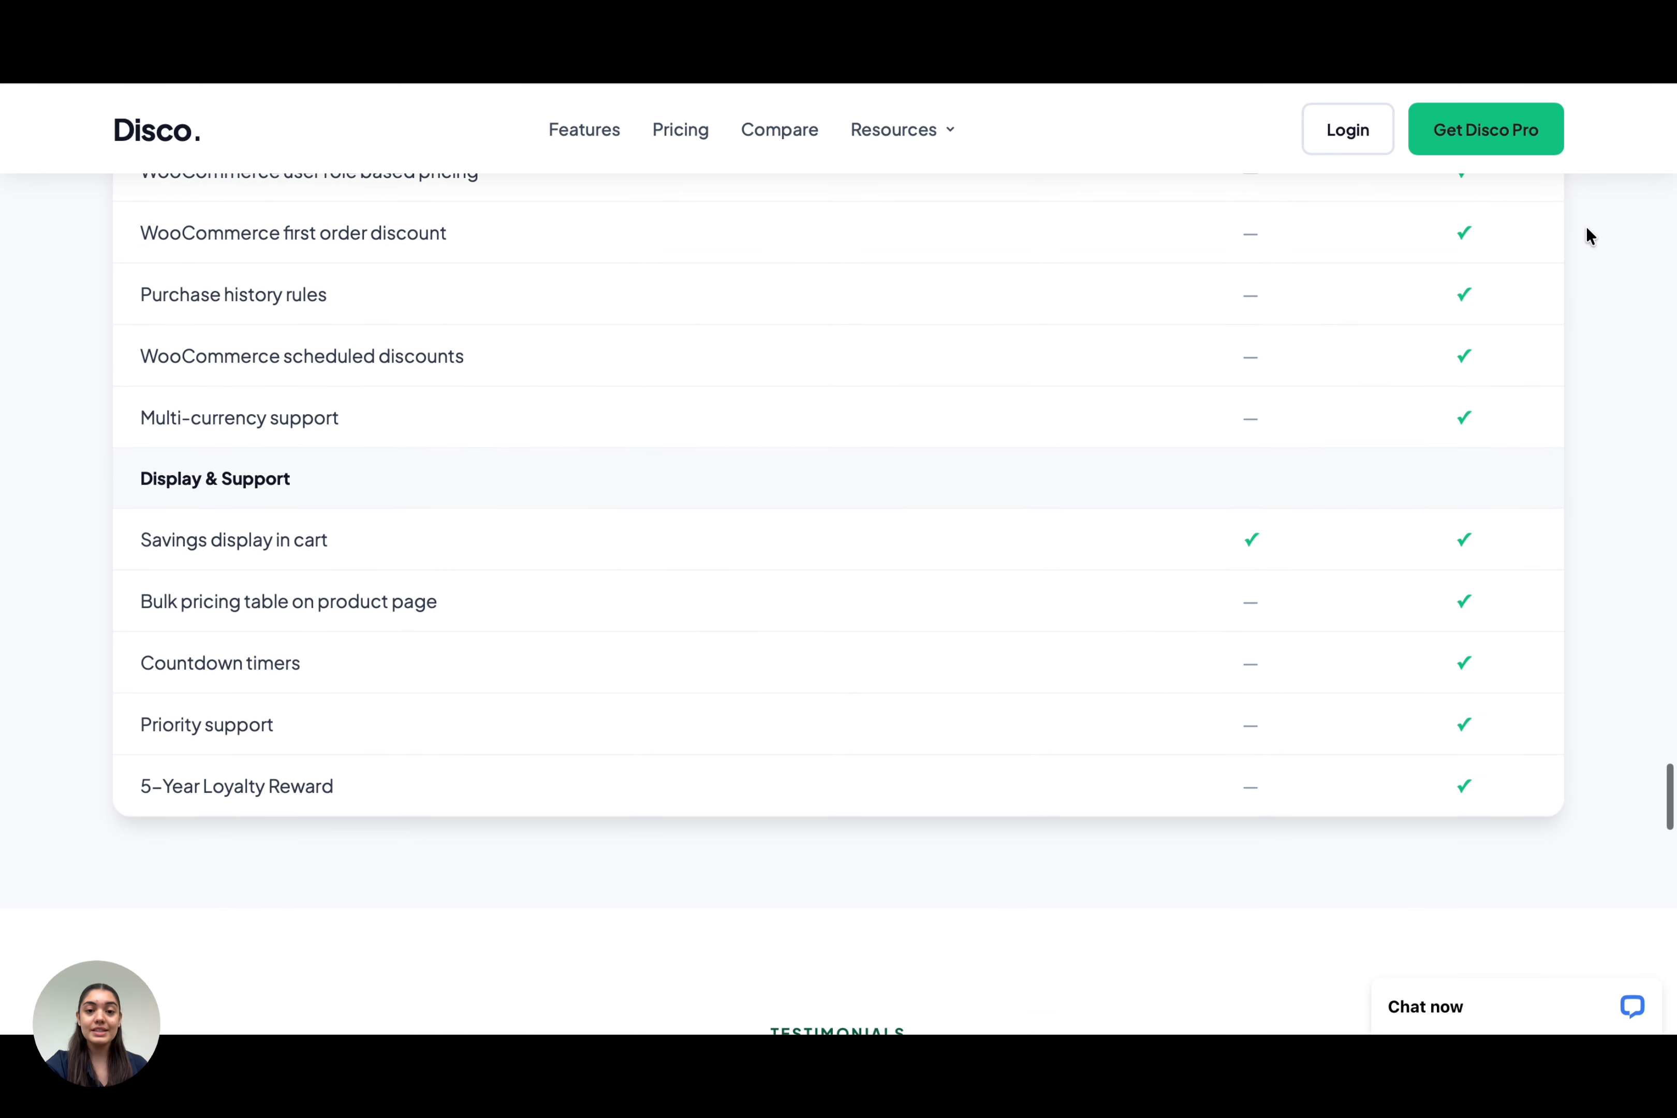
{"action": "scroll", "coordinate": [1591, 236], "scroll_direction": "down", "scroll_amount": 11}
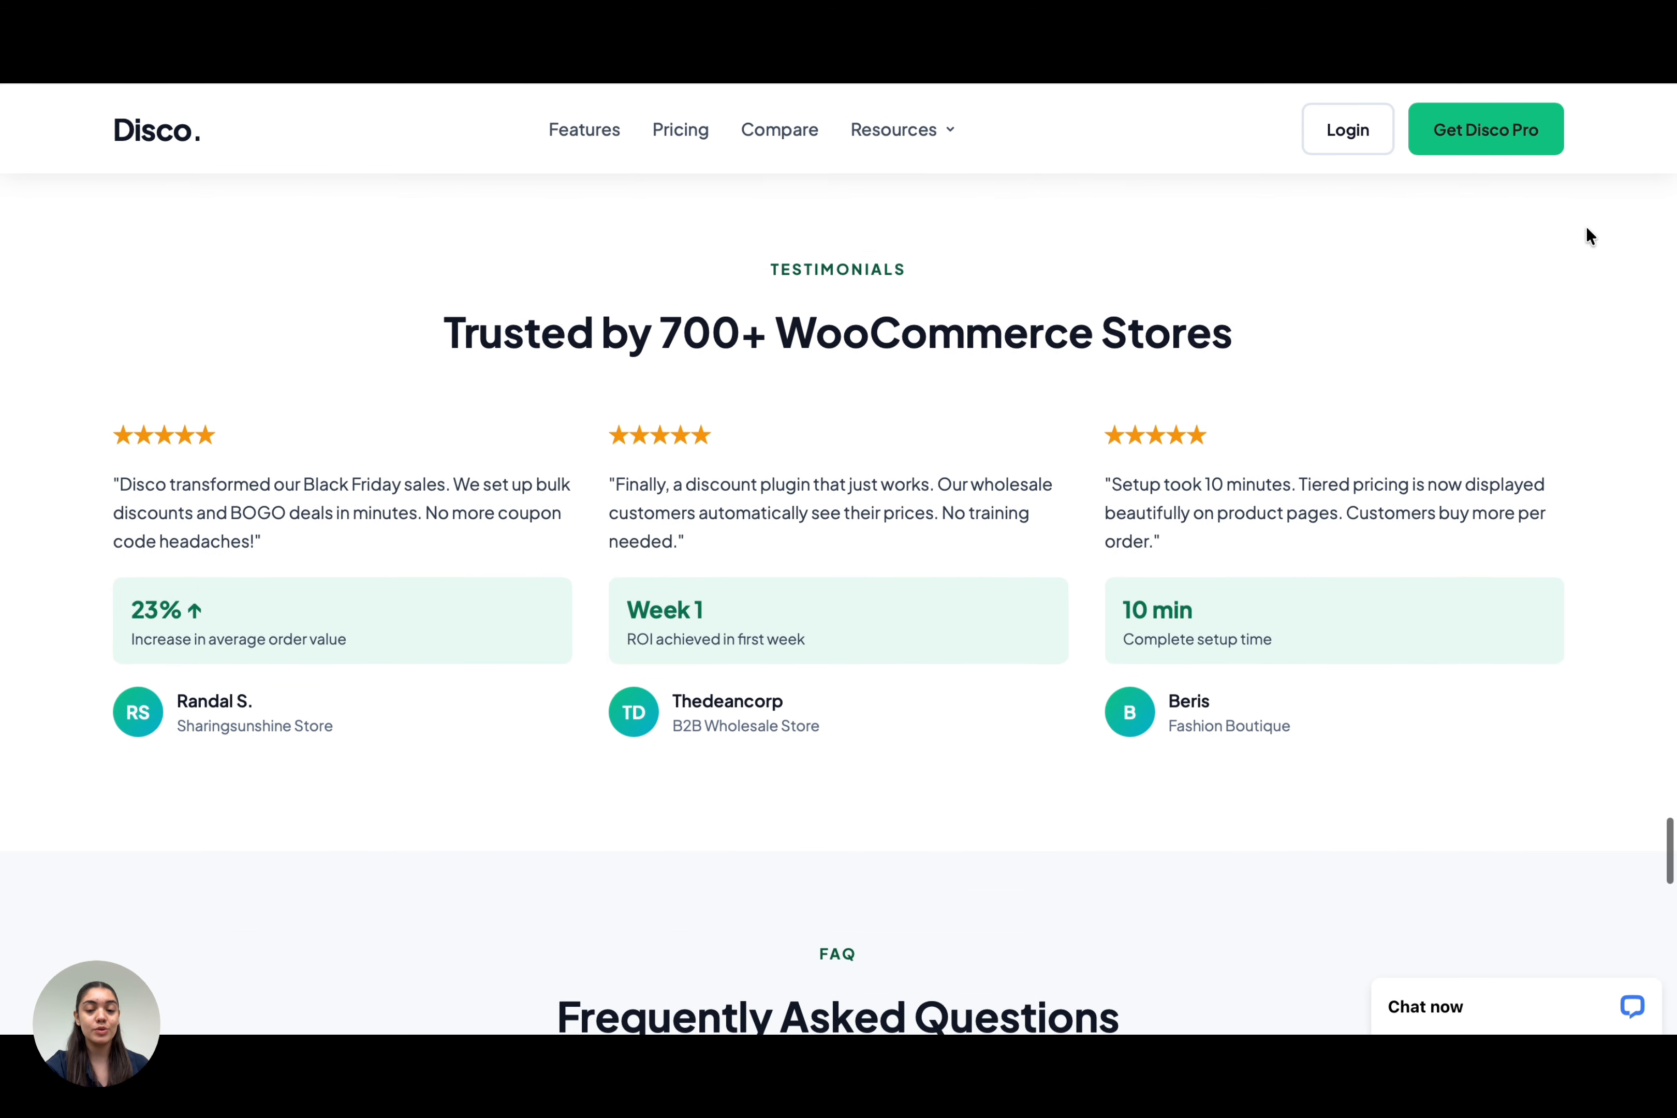
{"action": "scroll", "coordinate": [1590, 236], "scroll_direction": "down", "scroll_amount": 9}
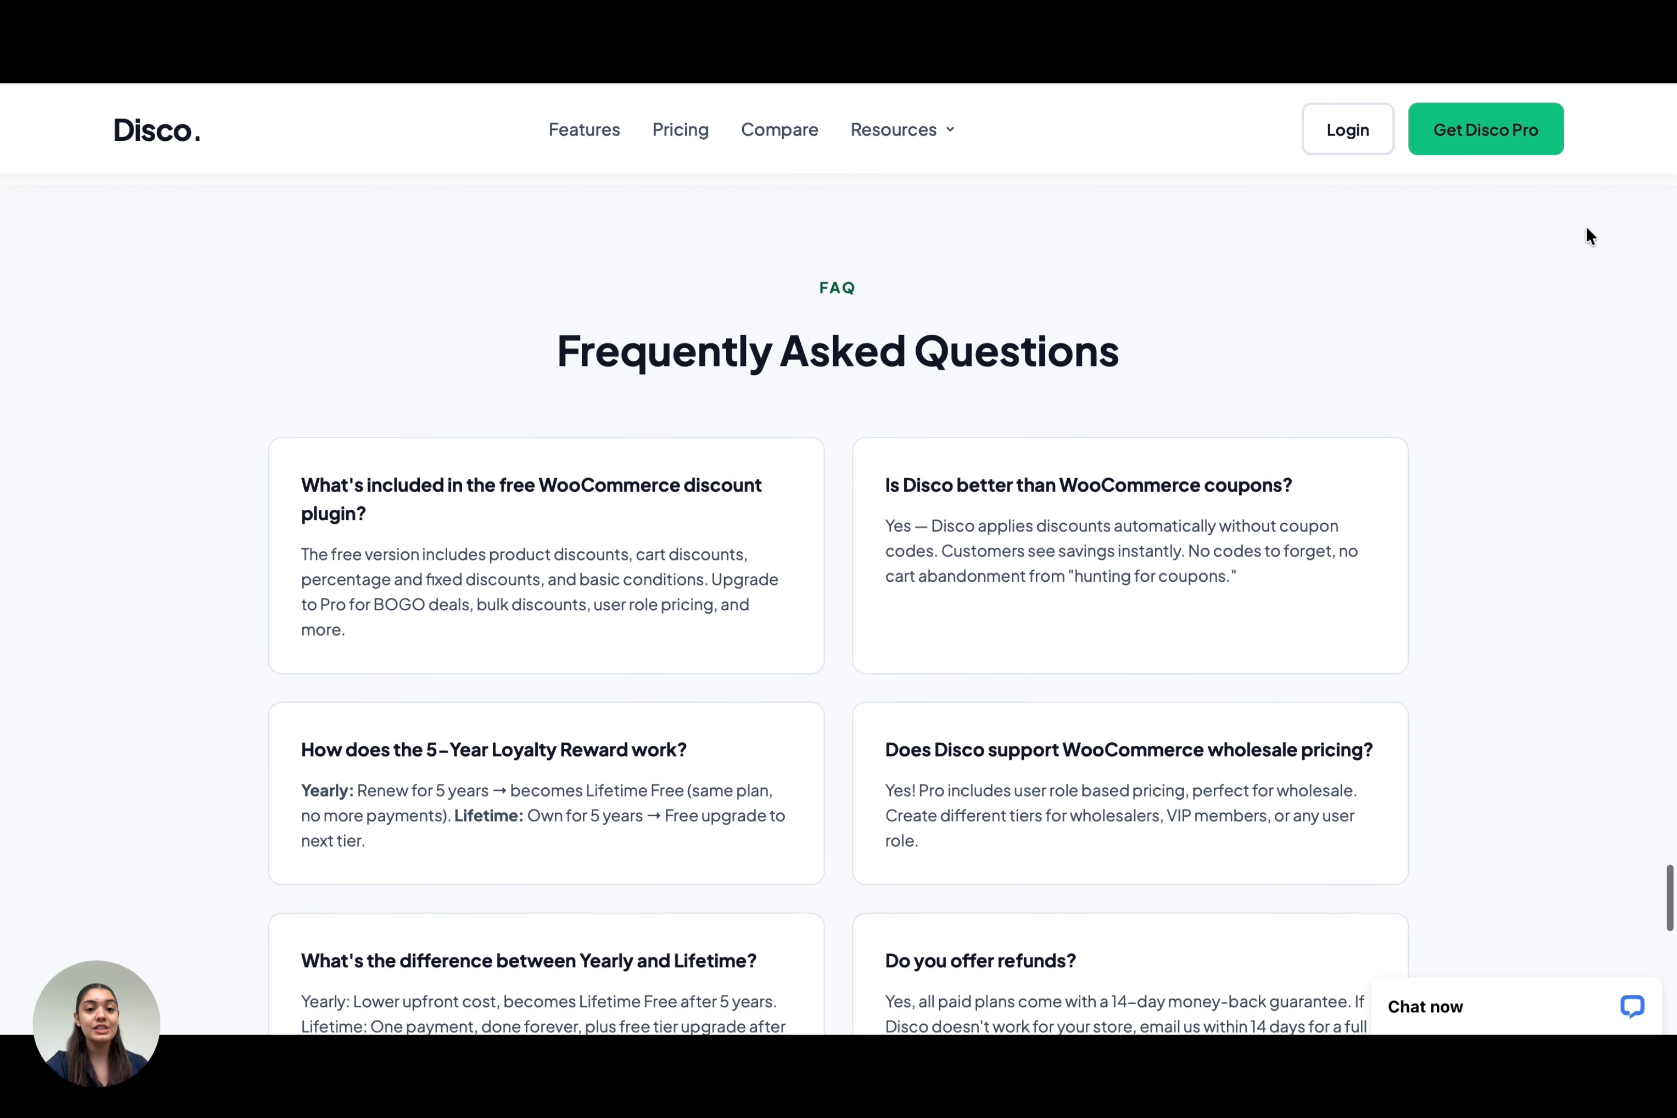
{"action": "scroll", "coordinate": [1586, 228], "scroll_direction": "down", "scroll_amount": 11}
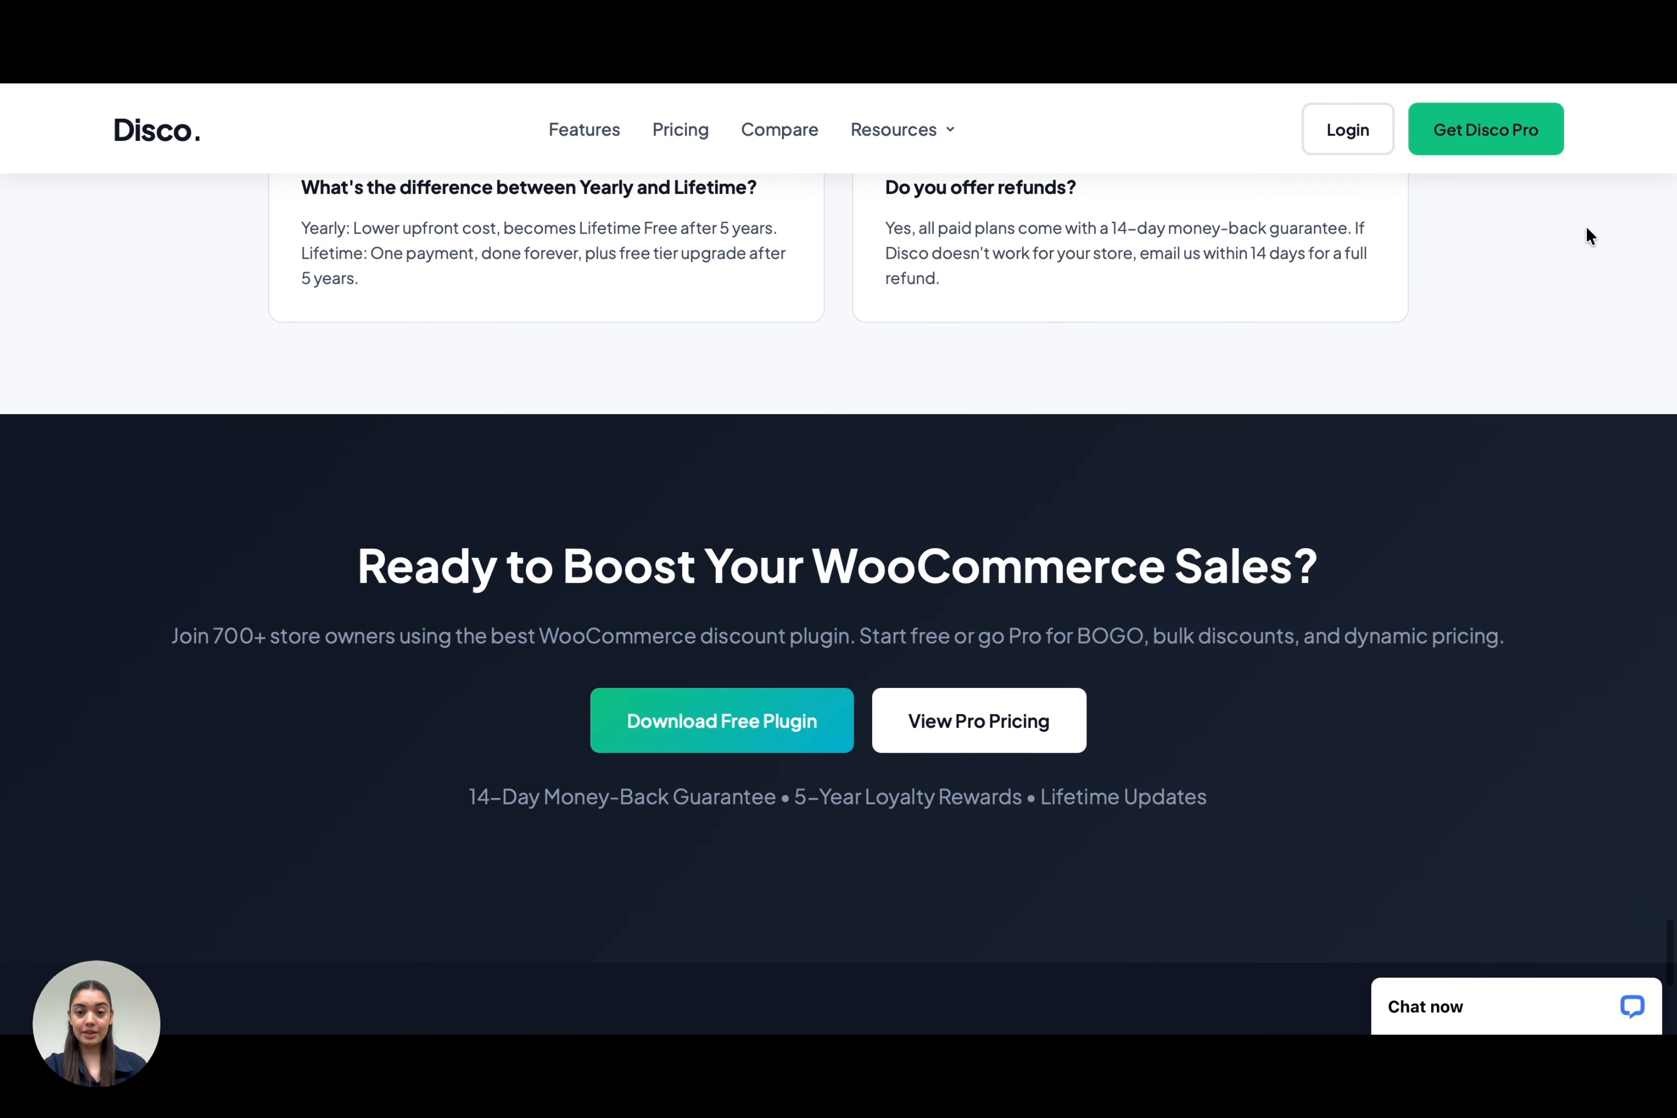